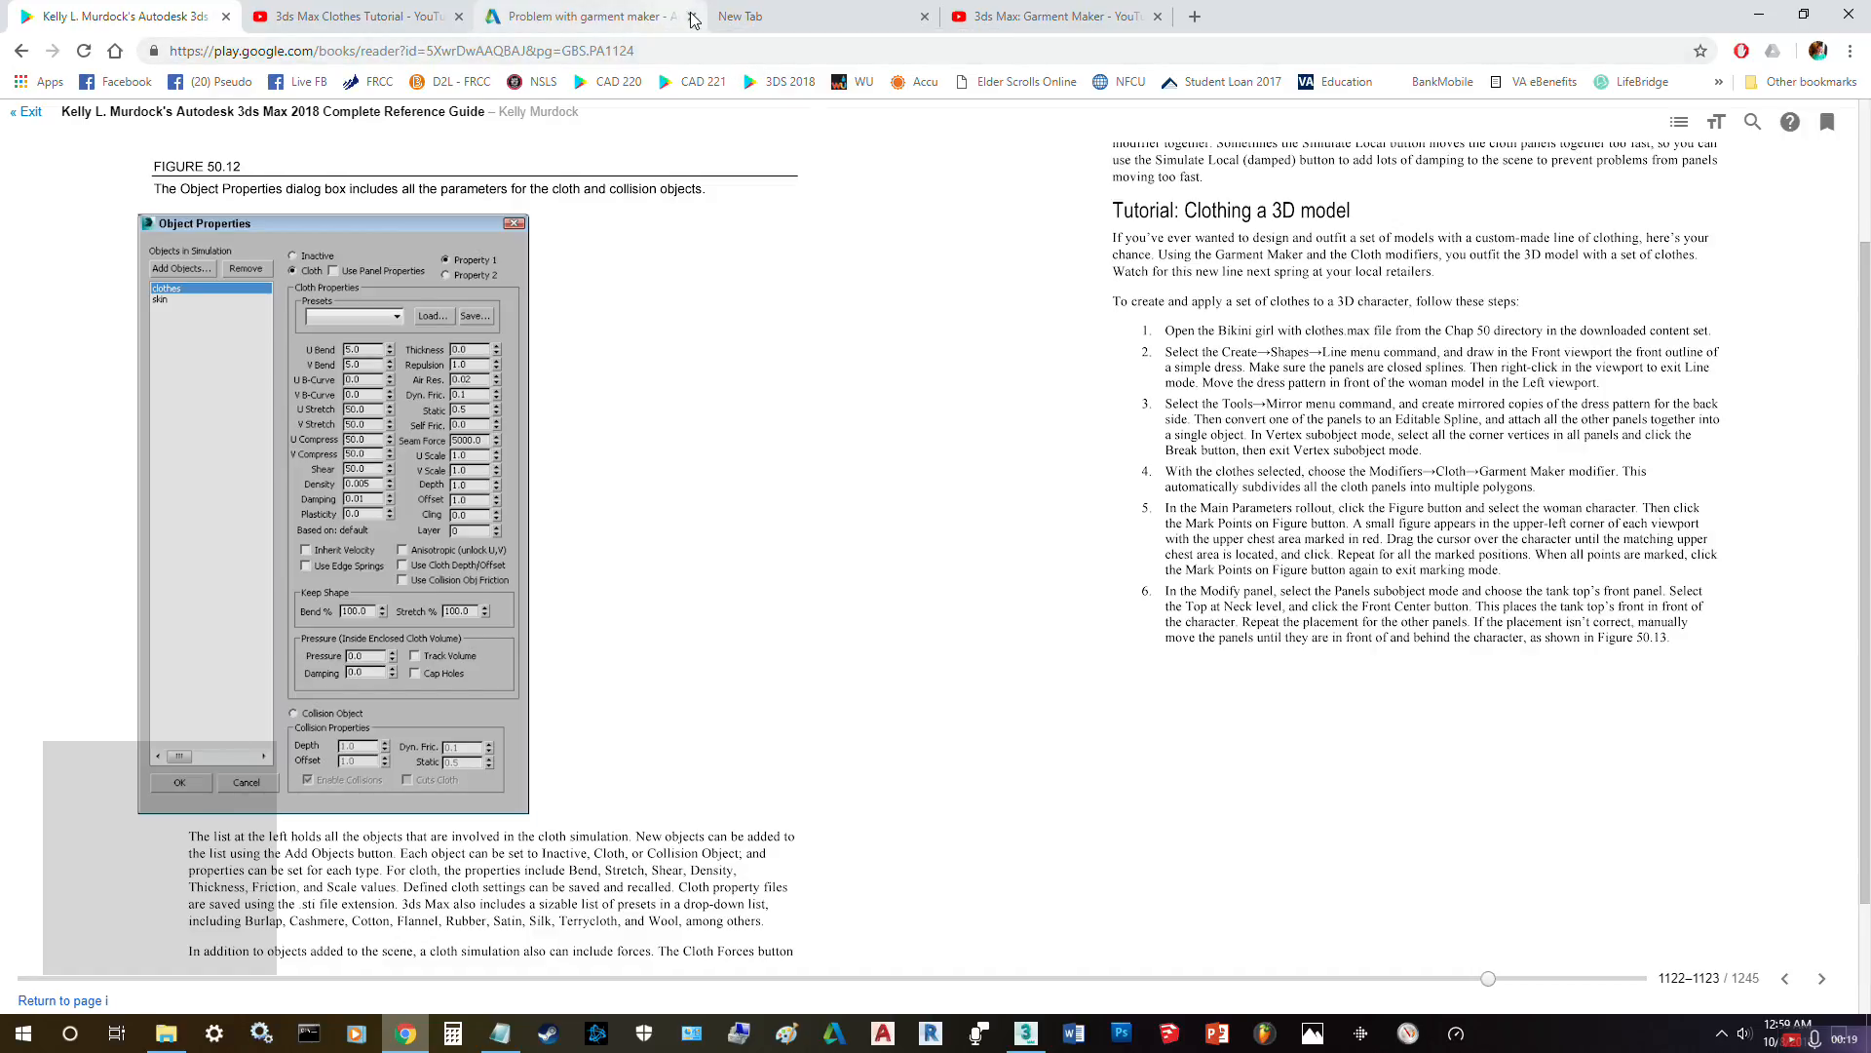
- Close every browser tab except the one with the 3ds Max reference book
{"action": "left_click", "coordinate": [692, 18]}
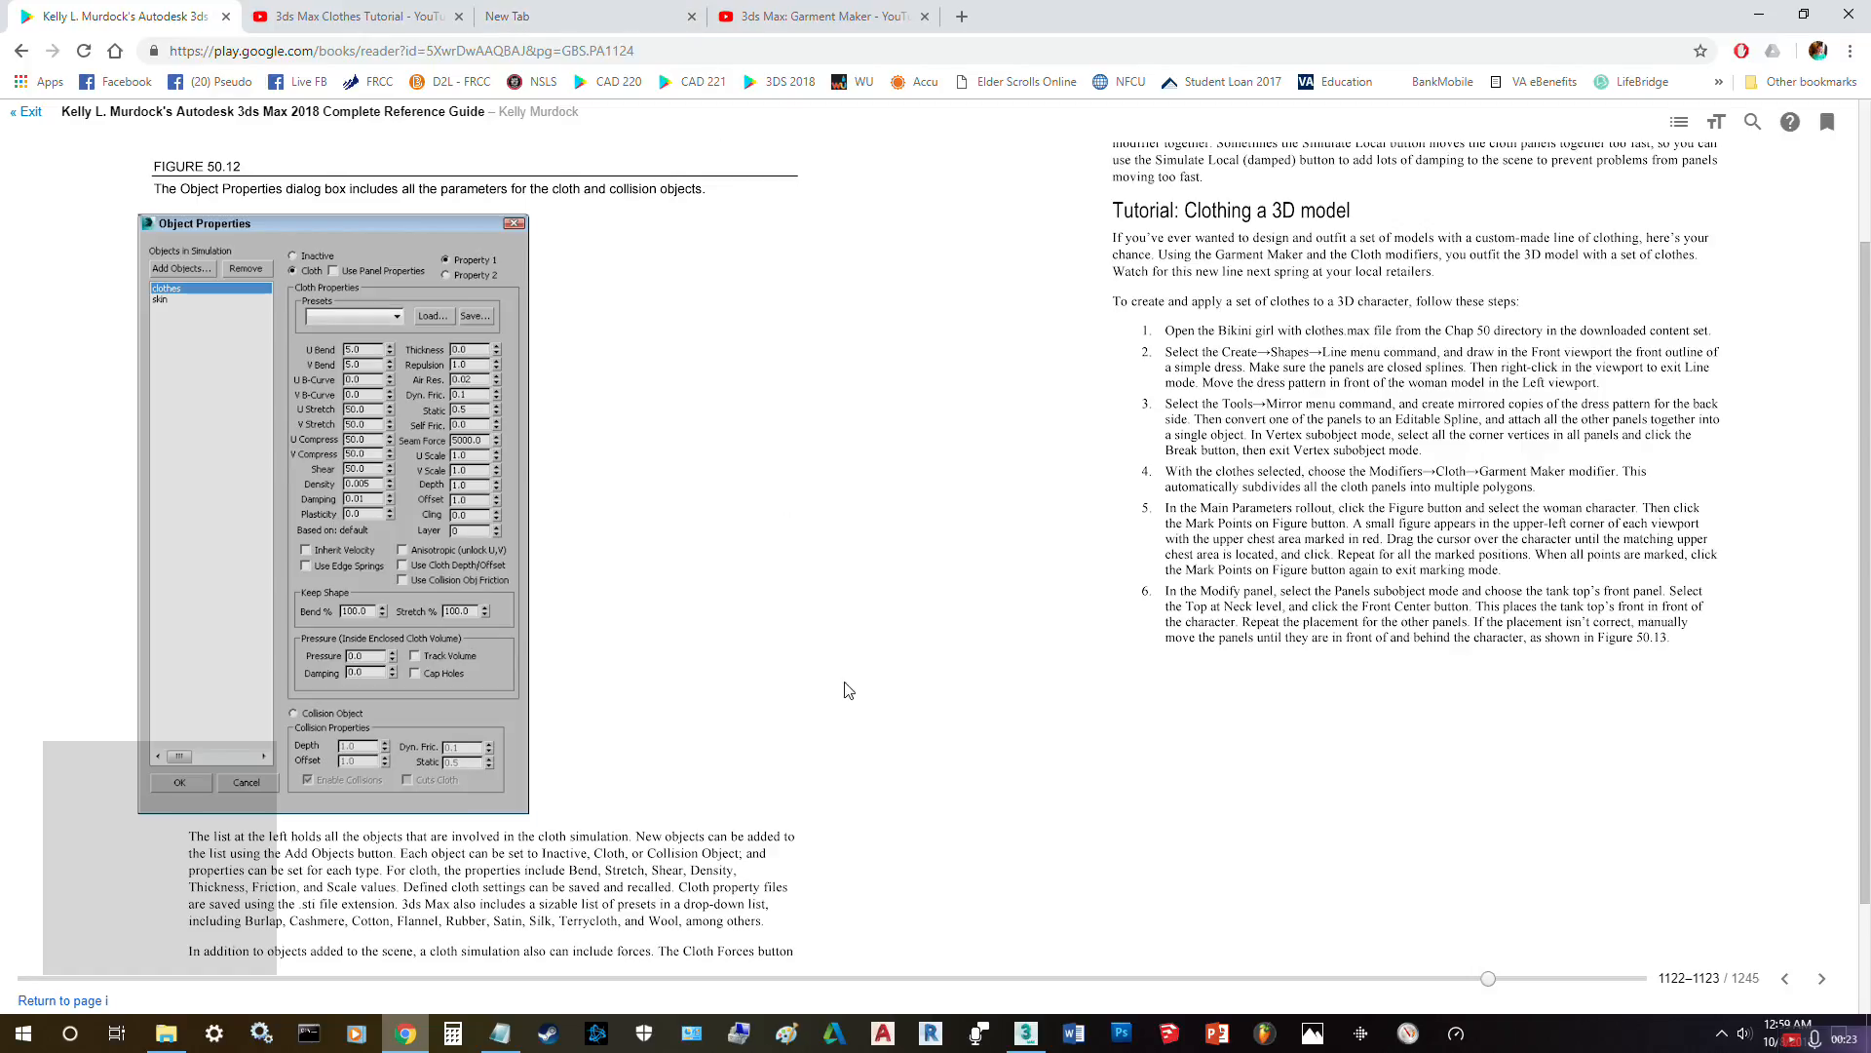
{"action": "left_click", "coordinate": [691, 16]}
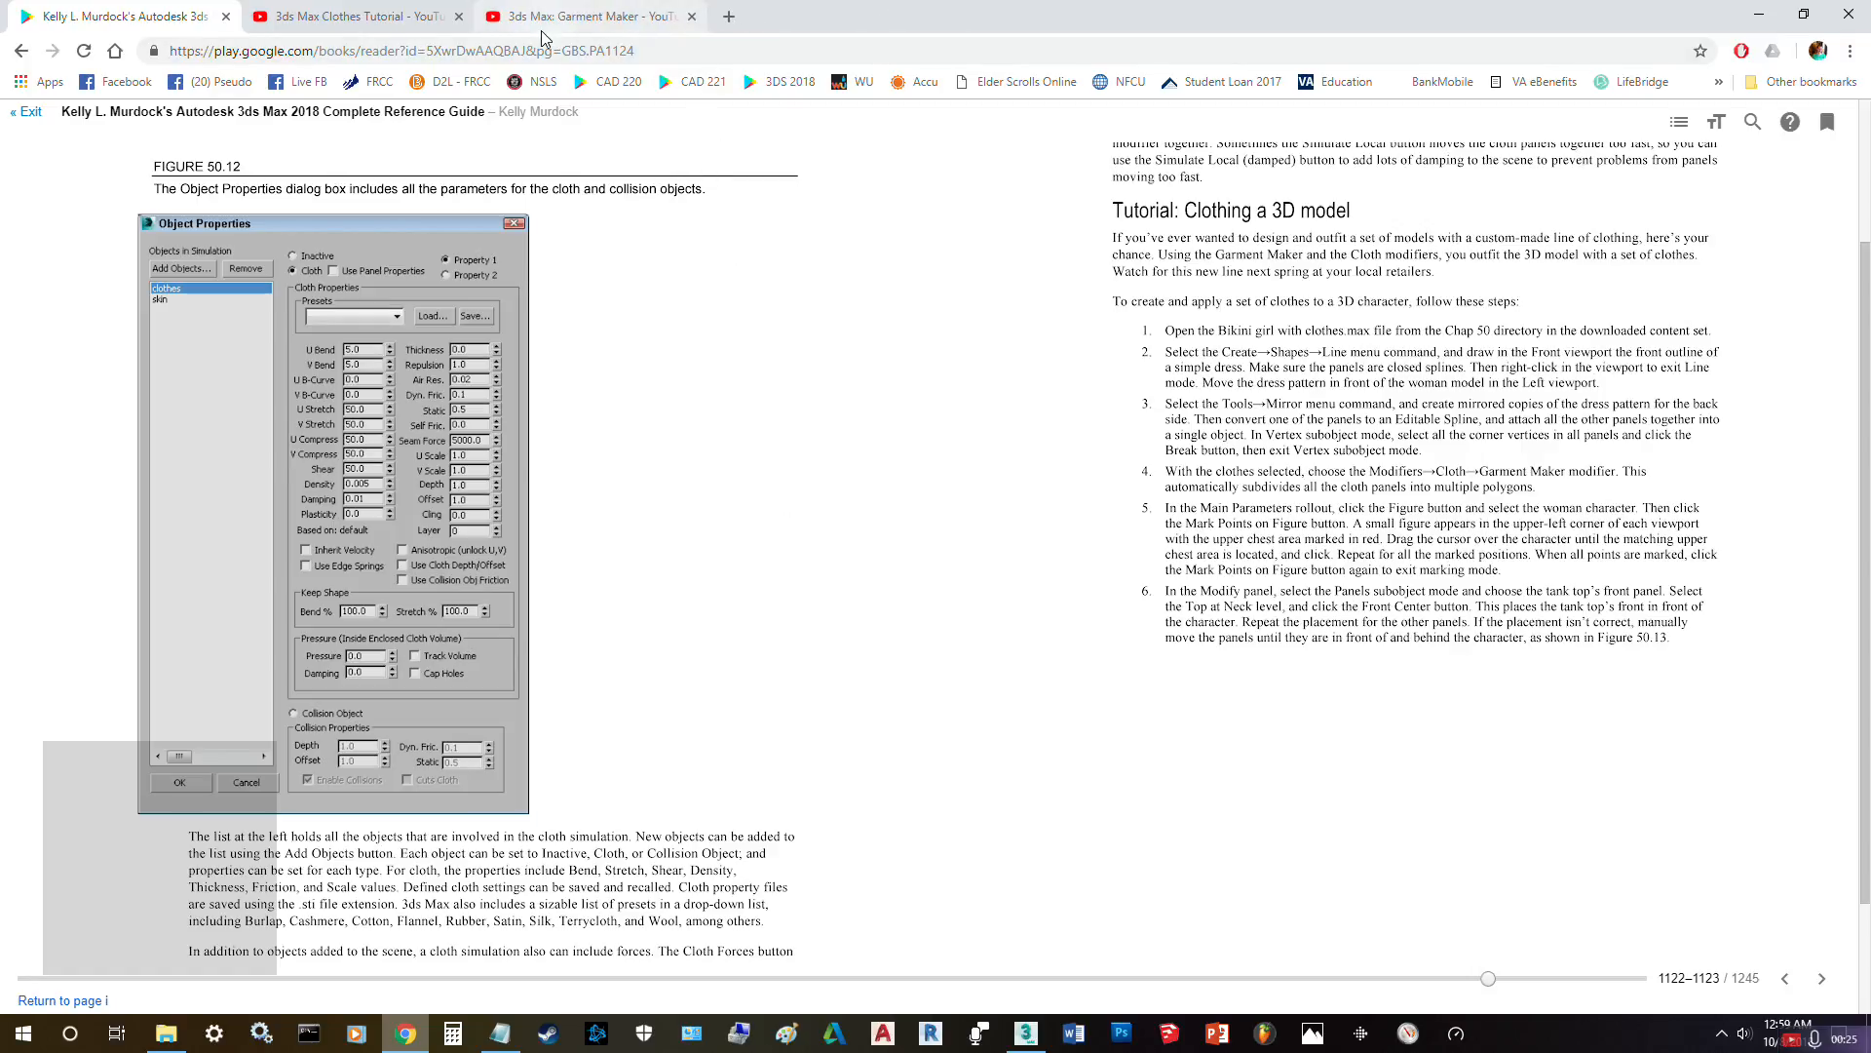
{"action": "left_click", "coordinate": [459, 17]}
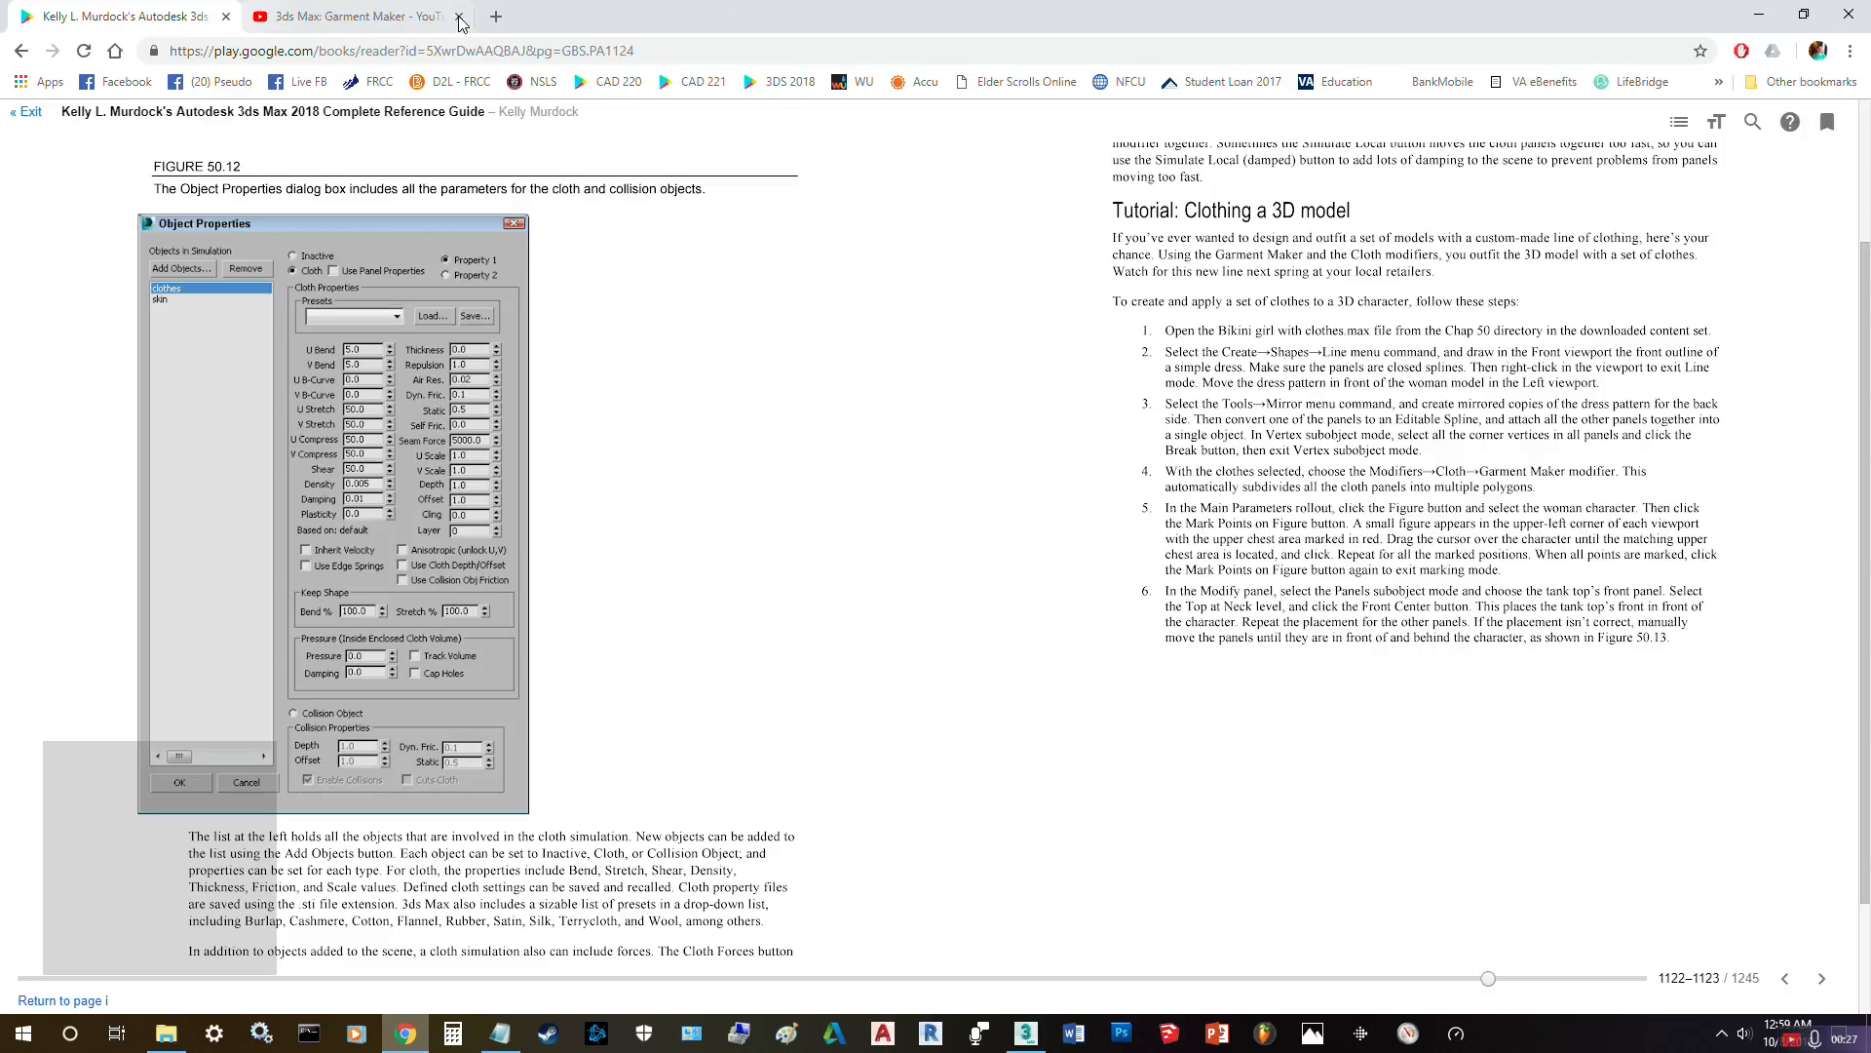
{"action": "left_click", "coordinate": [459, 17]}
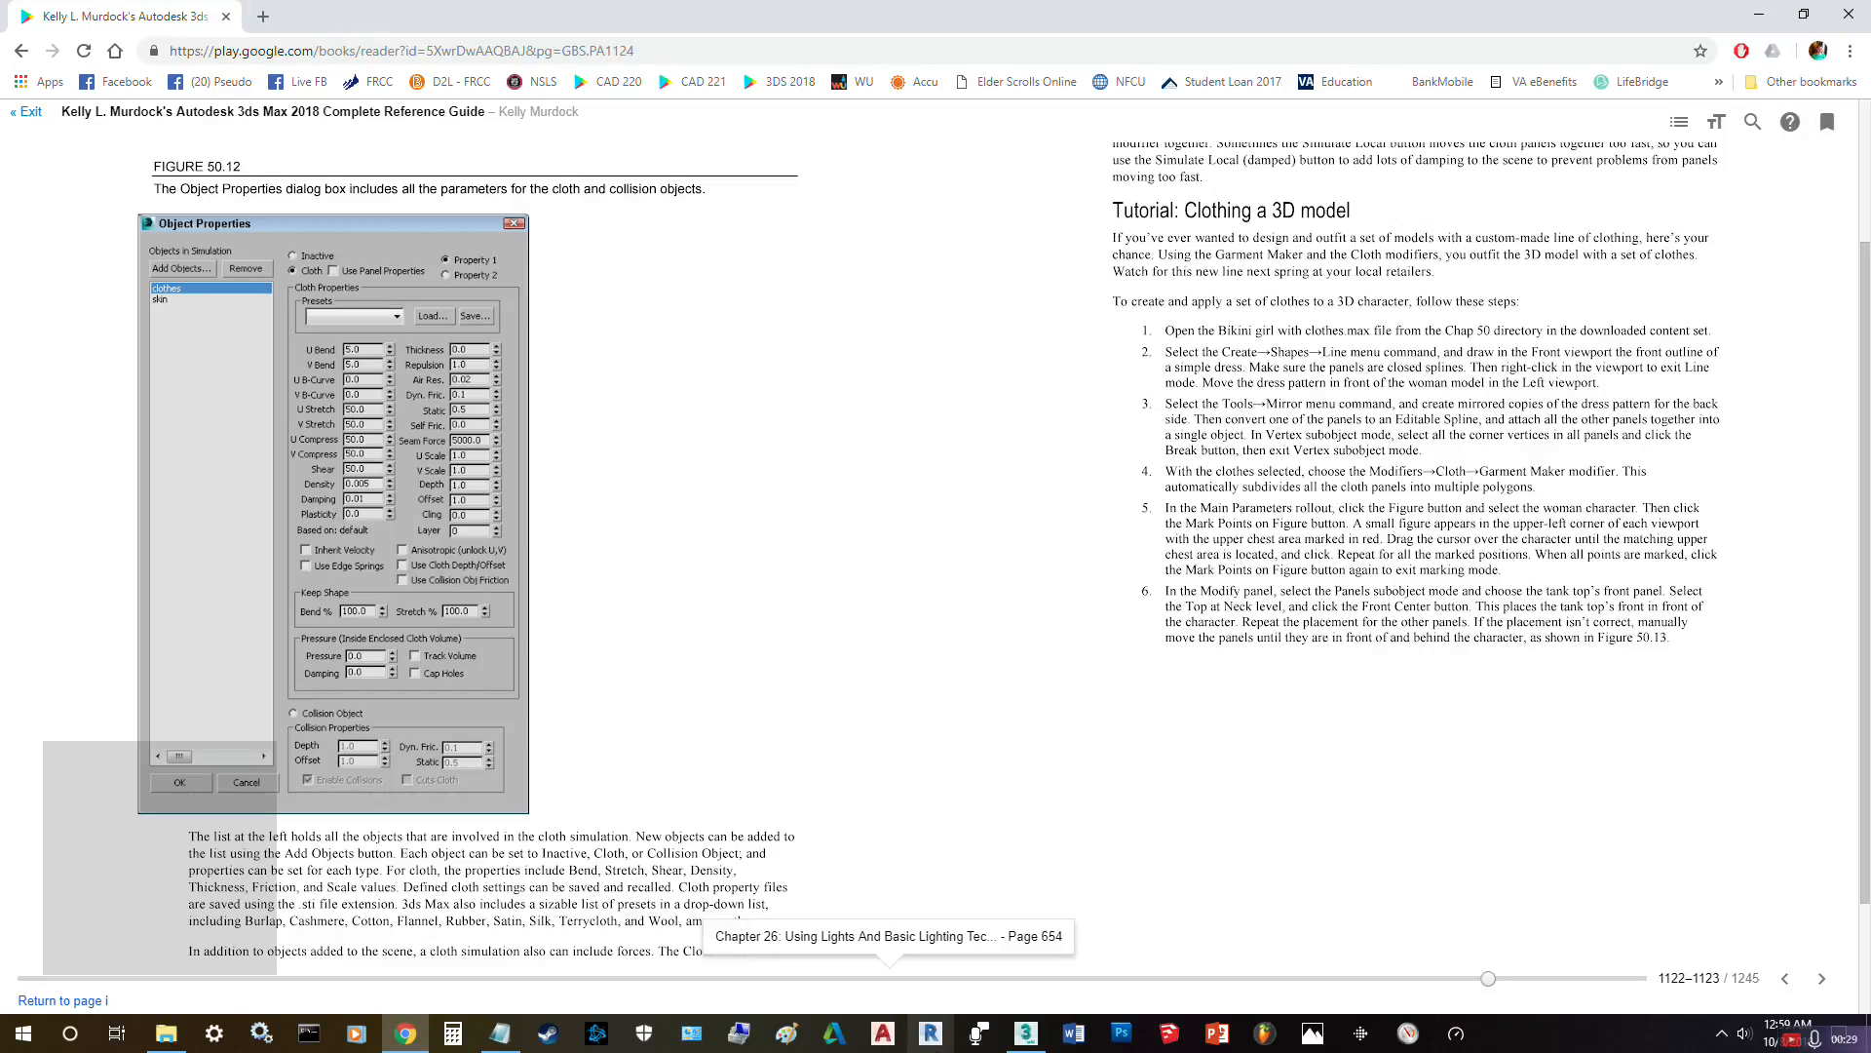
- Switch to 3ds Max and delete the spare dress outline standing beside the figure
{"action": "left_click", "coordinate": [1036, 1041]}
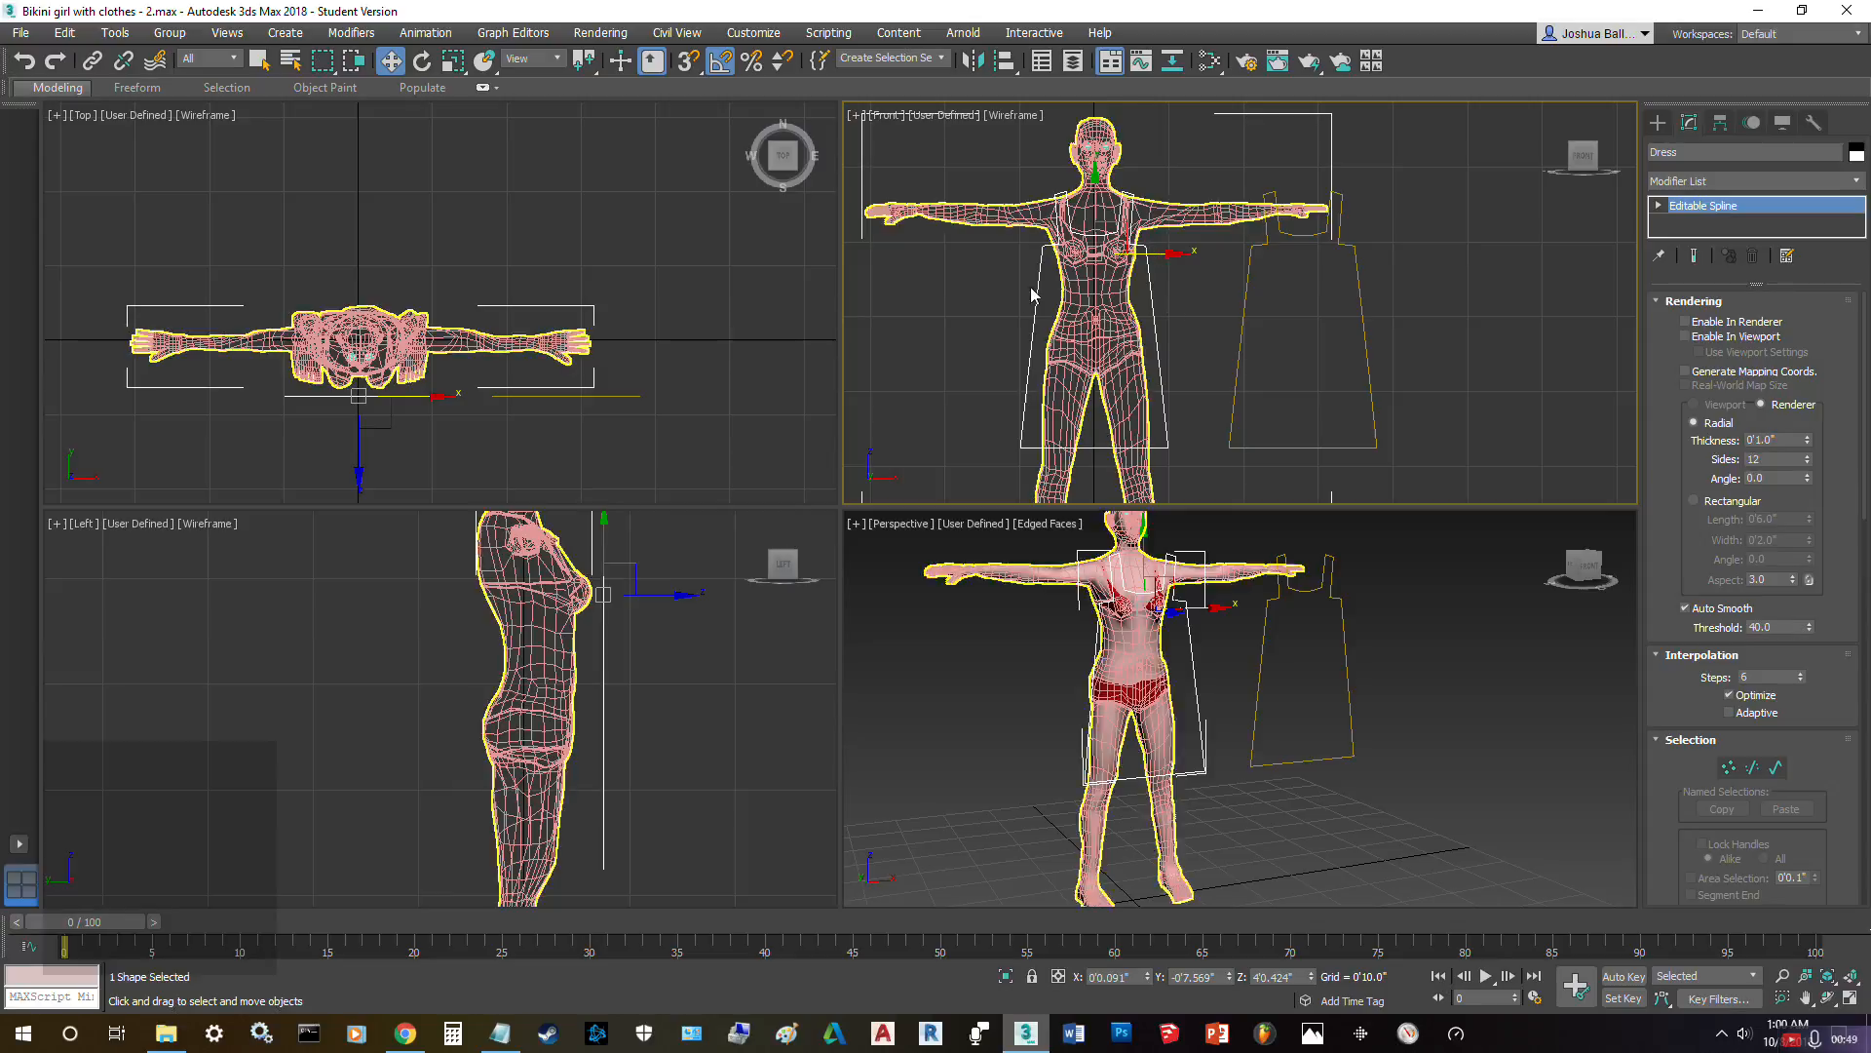
{"action": "left_click", "coordinate": [1269, 331]}
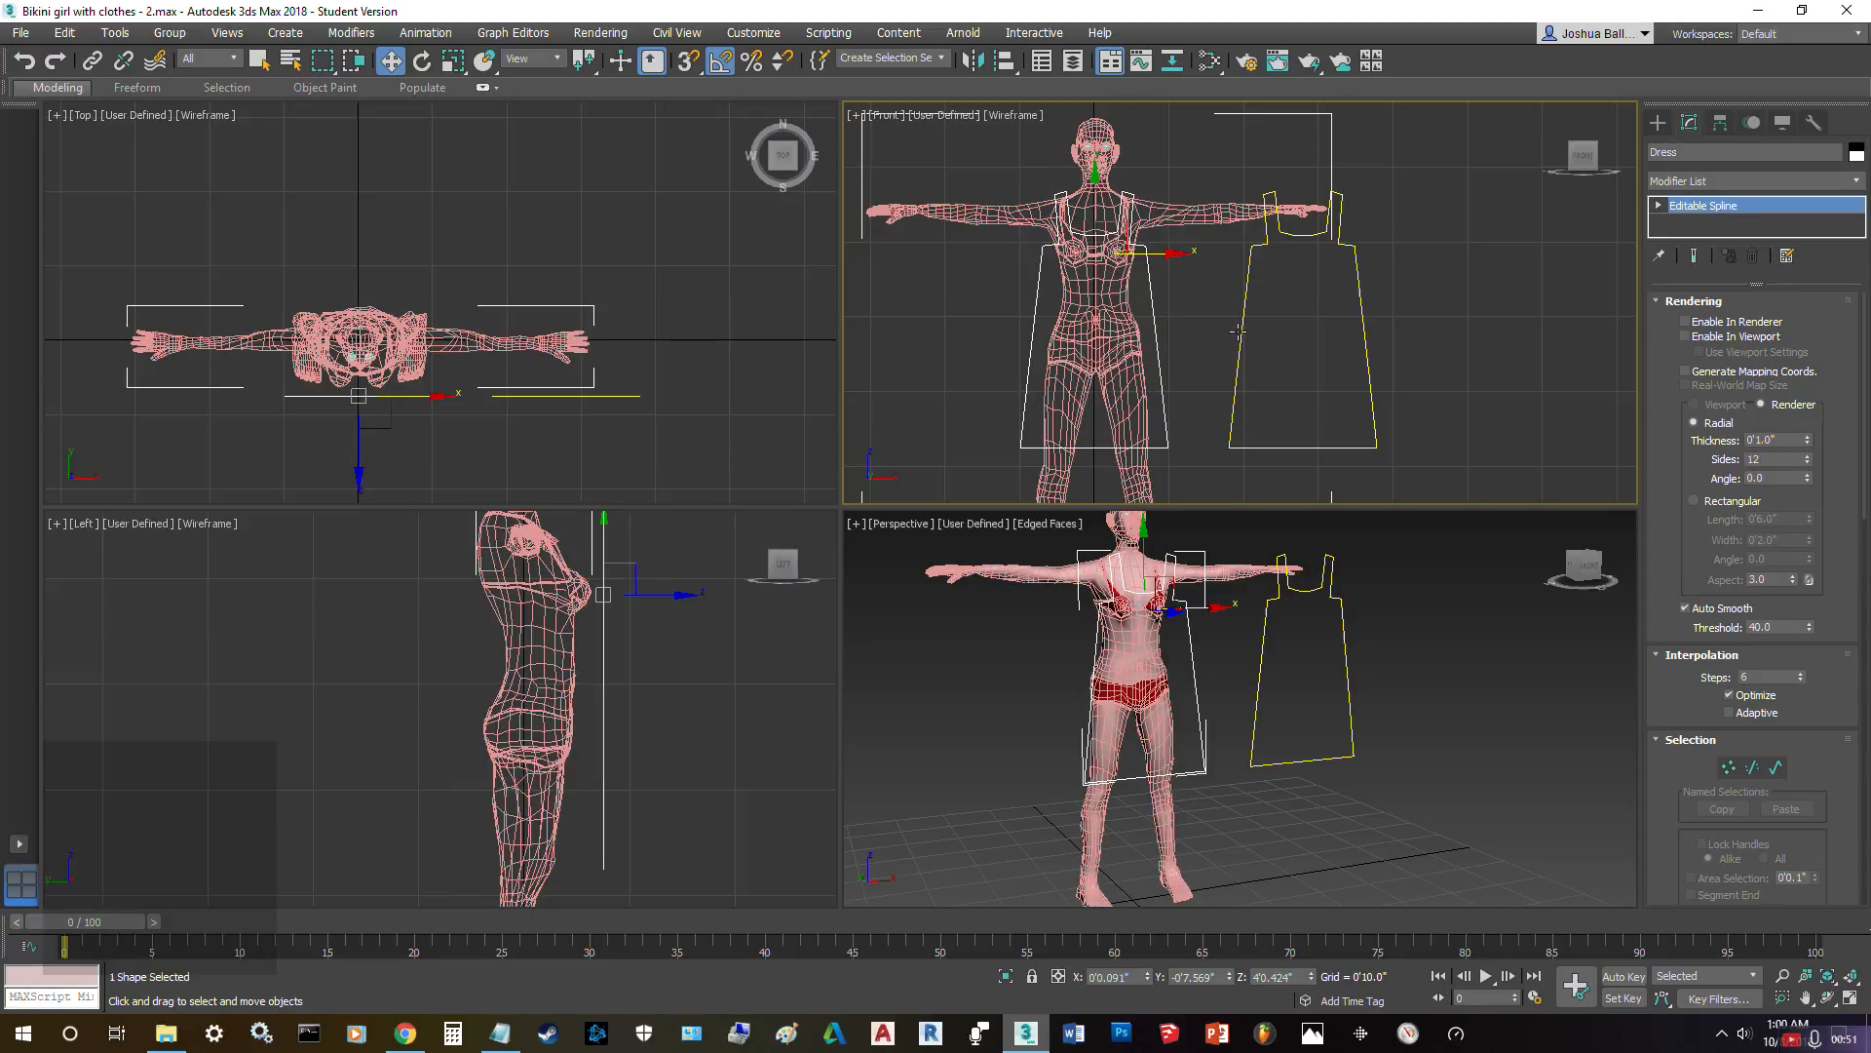
{"action": "key", "text": "Delete"}
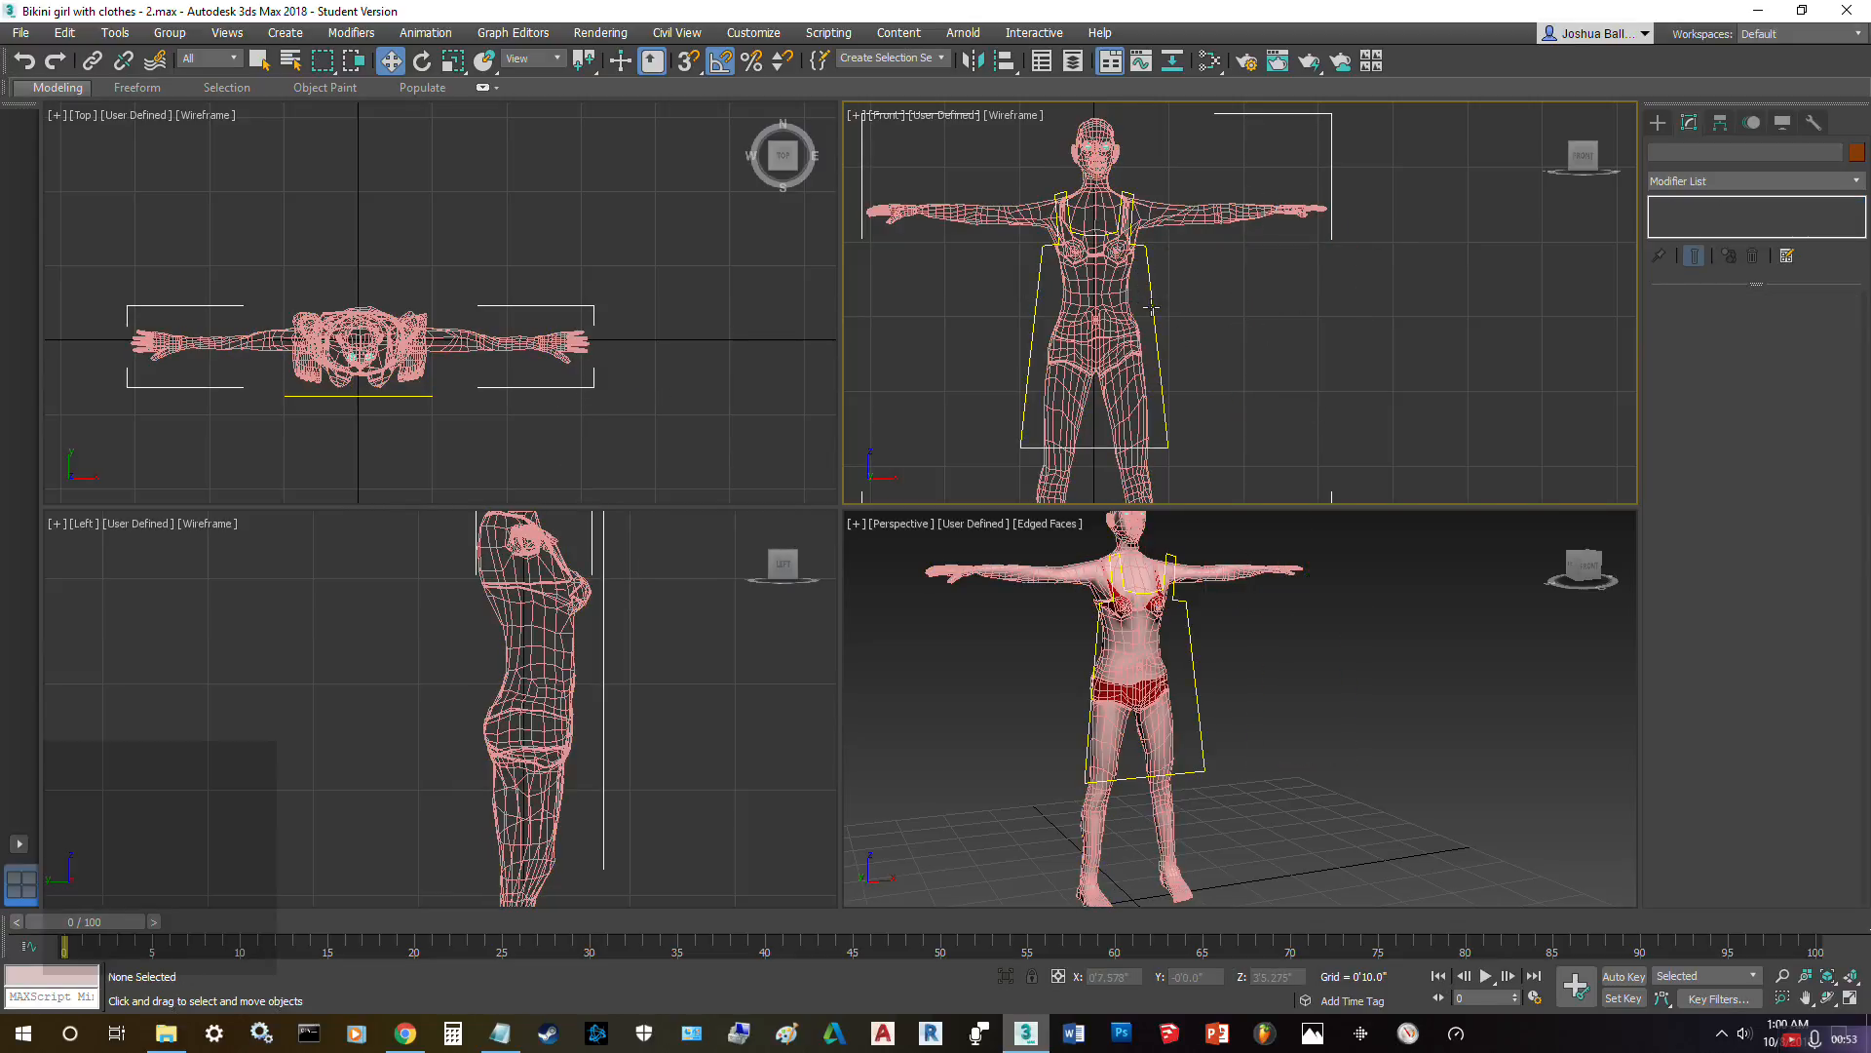
- Clone the dress spline about 2 feet along X beside the figure as a copy named Dress_Back
{"action": "left_click", "coordinate": [1147, 277]}
{"action": "left_click_drag", "start_coordinate": [1161, 256], "coordinate": [1342, 263], "text": "shift"}
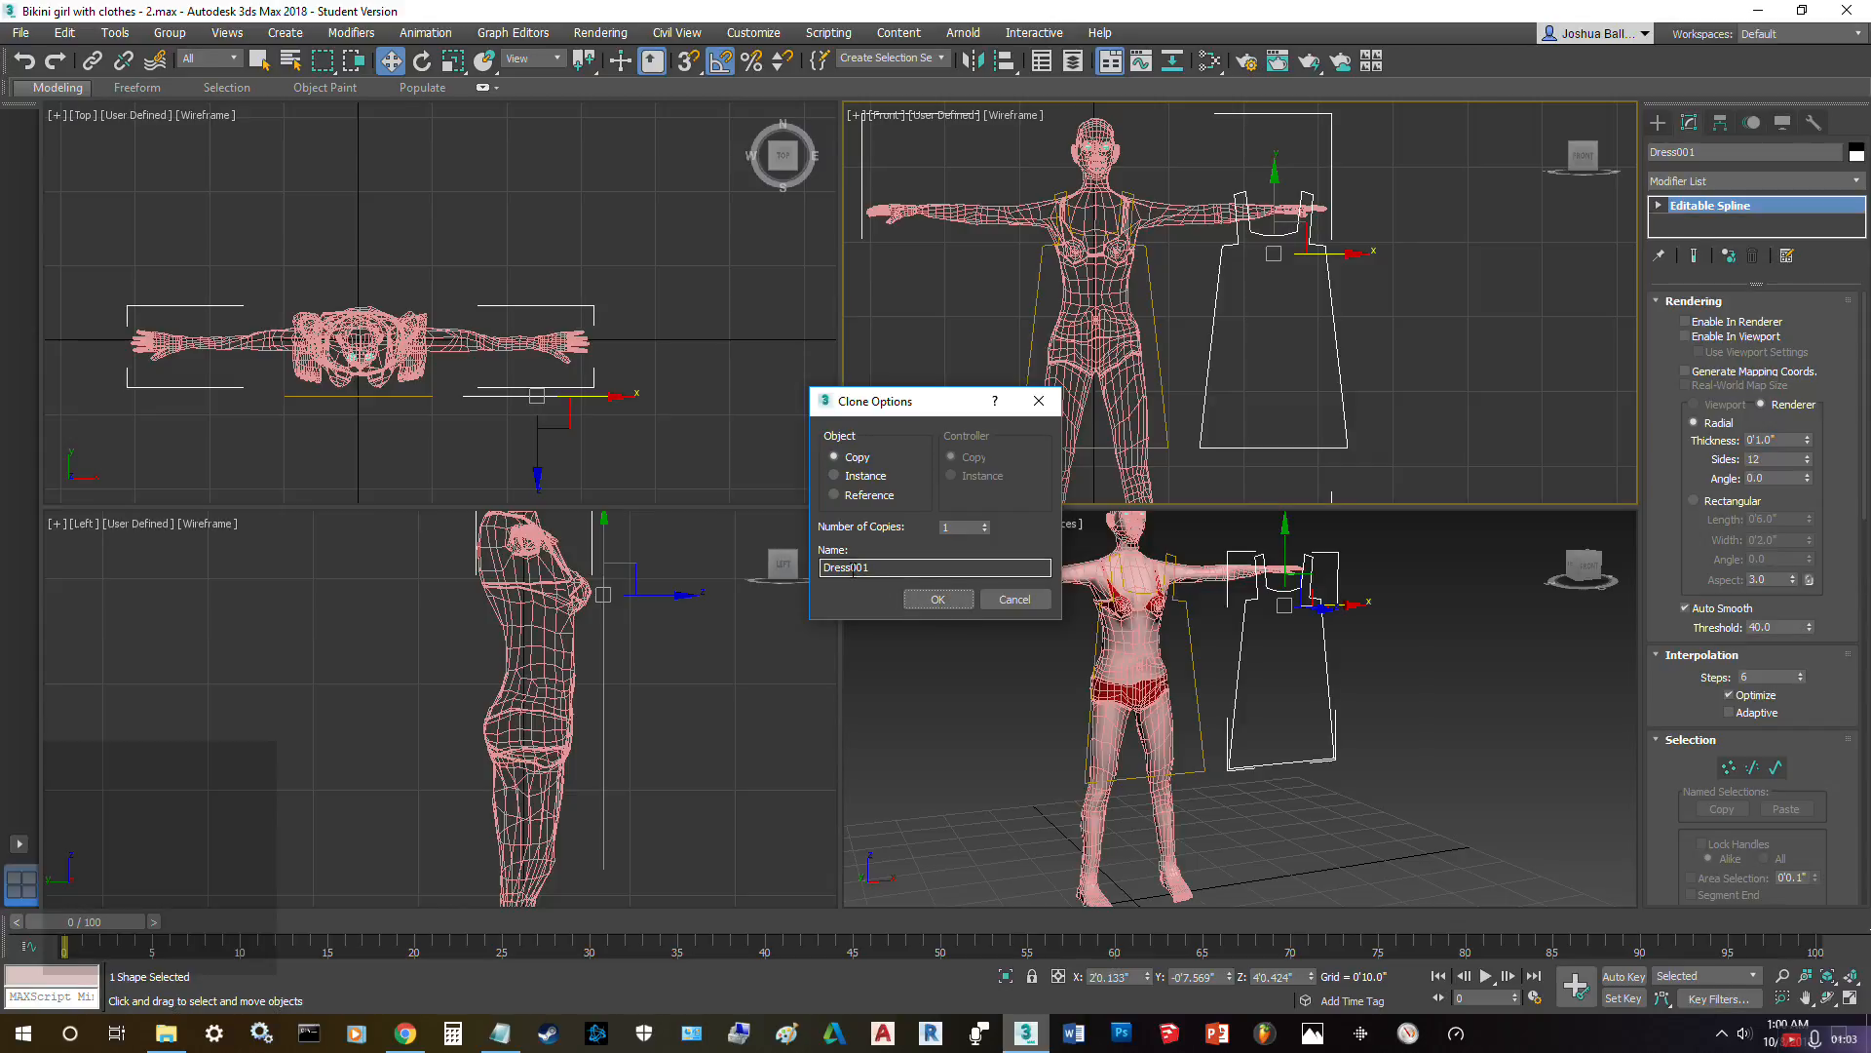
{"action": "left_click_drag", "start_coordinate": [847, 568], "coordinate": [889, 570]}
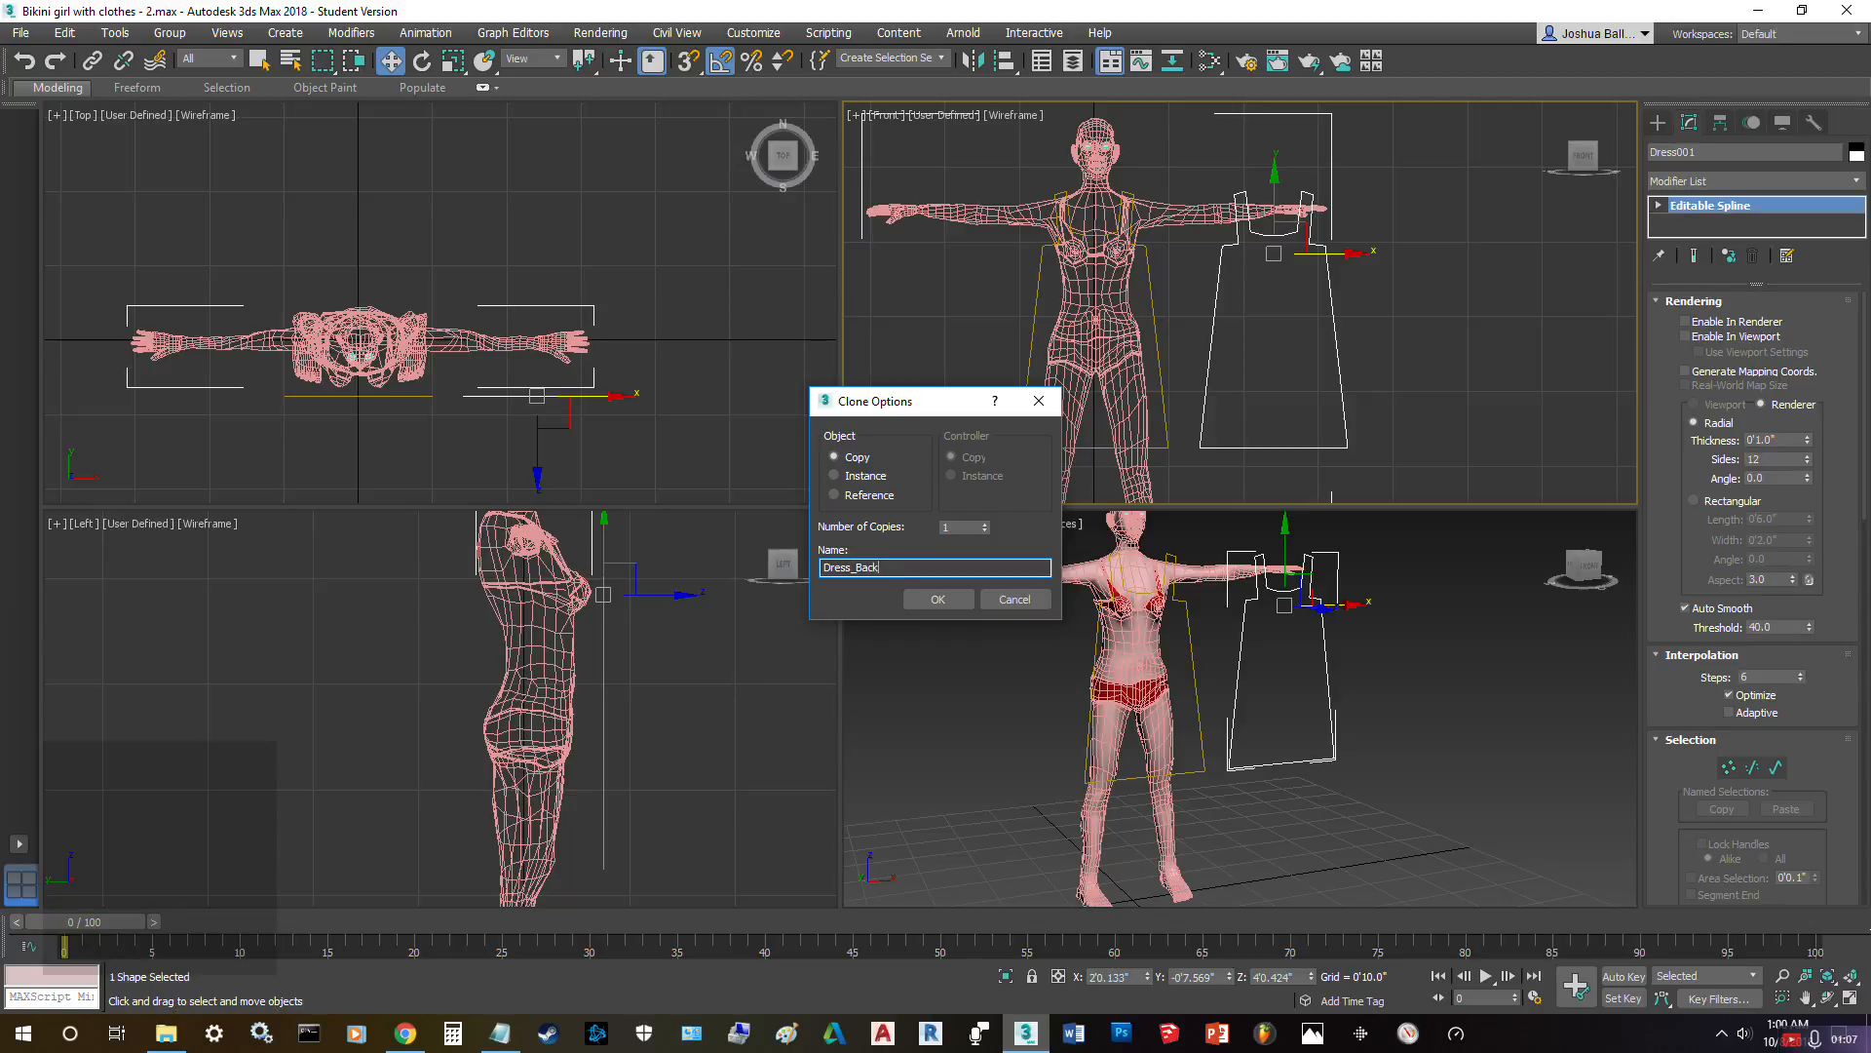
{"action": "key", "text": "Return"}
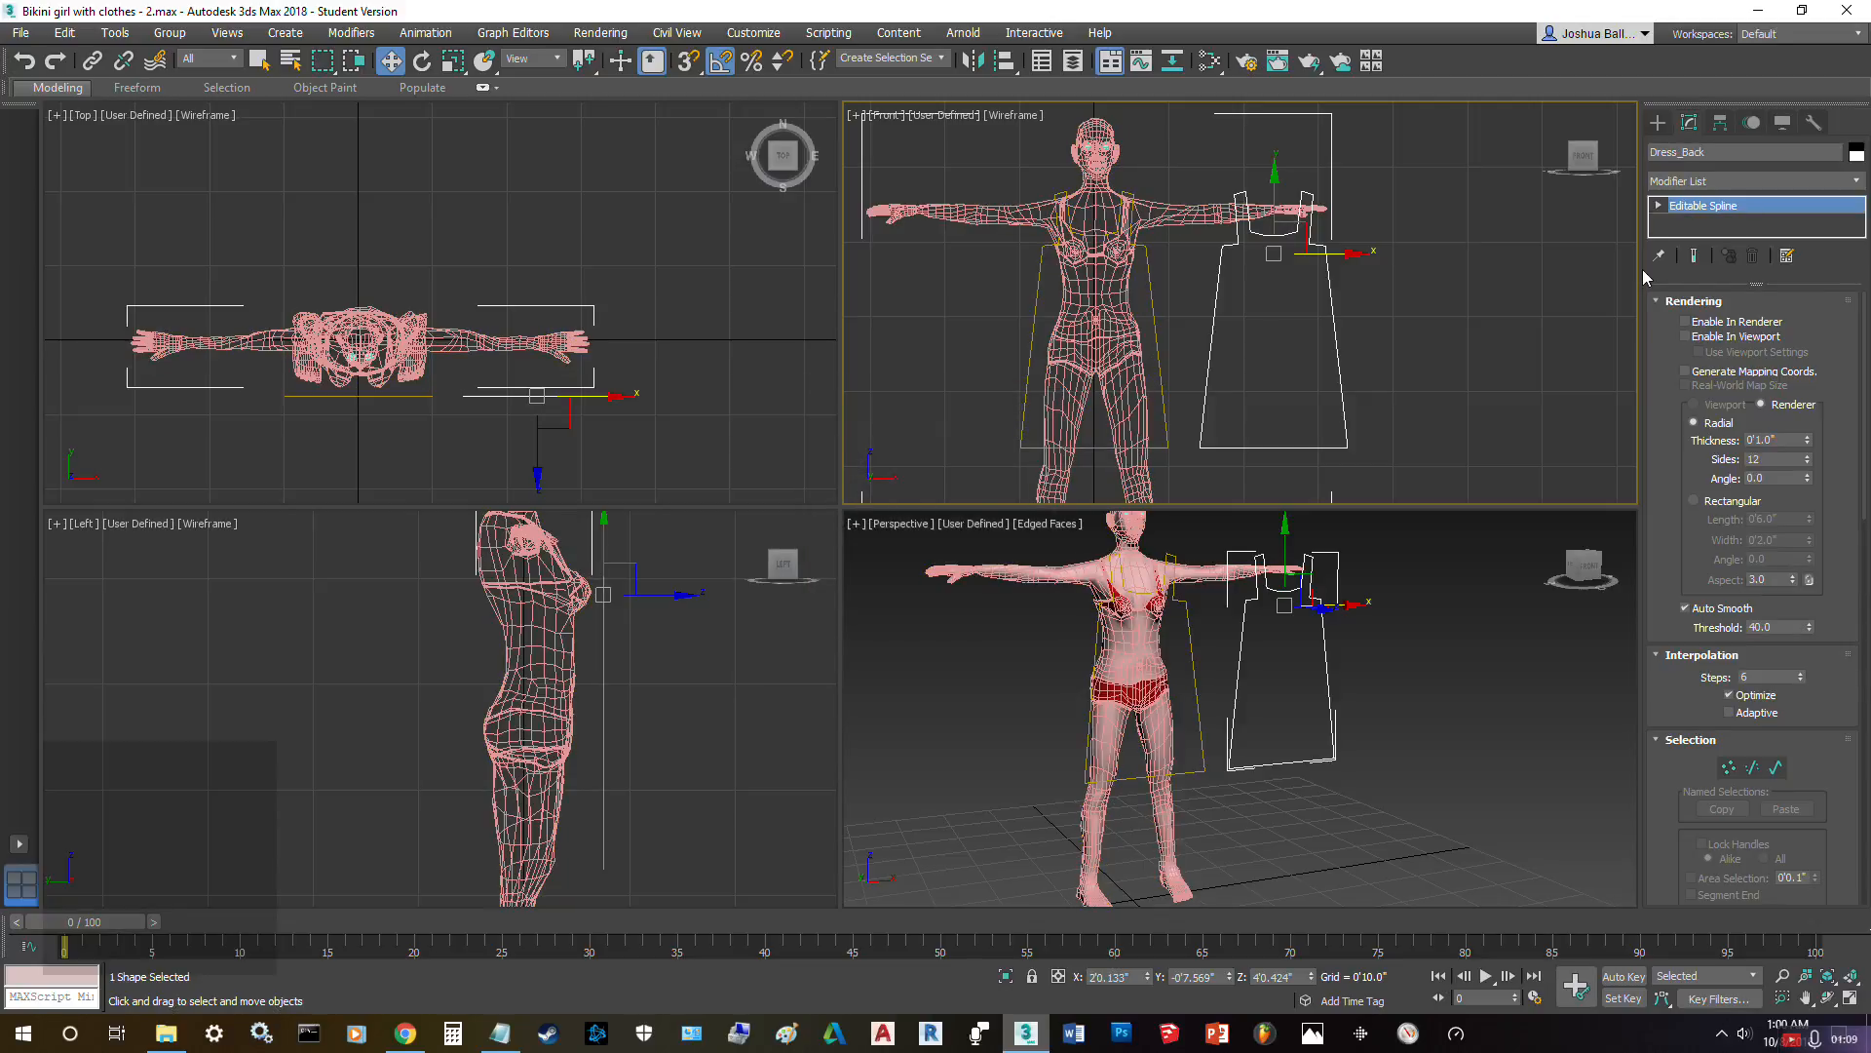
- Attach the Dress_Back outline to the original Dress spline in front of the figure
{"action": "left_click", "coordinate": [1162, 368]}
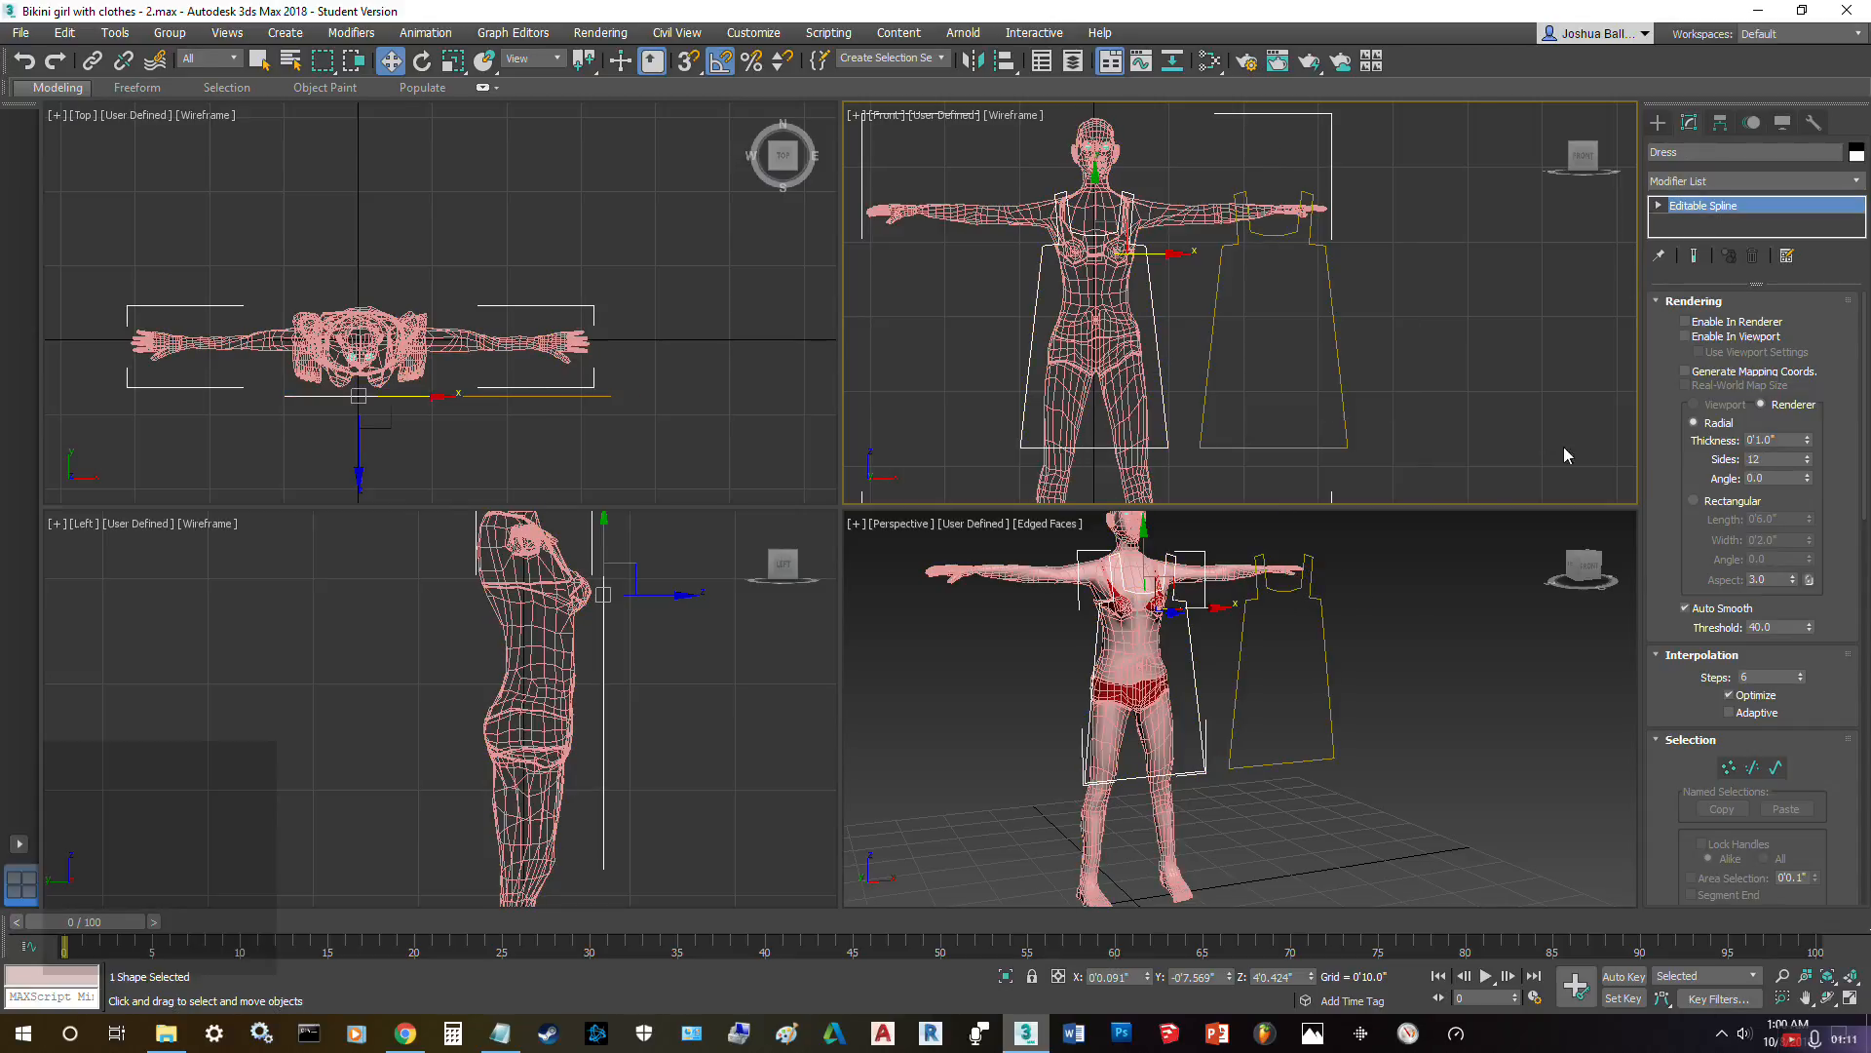
{"action": "scroll", "coordinate": [1696, 585], "scroll_direction": "down", "scroll_amount": 5}
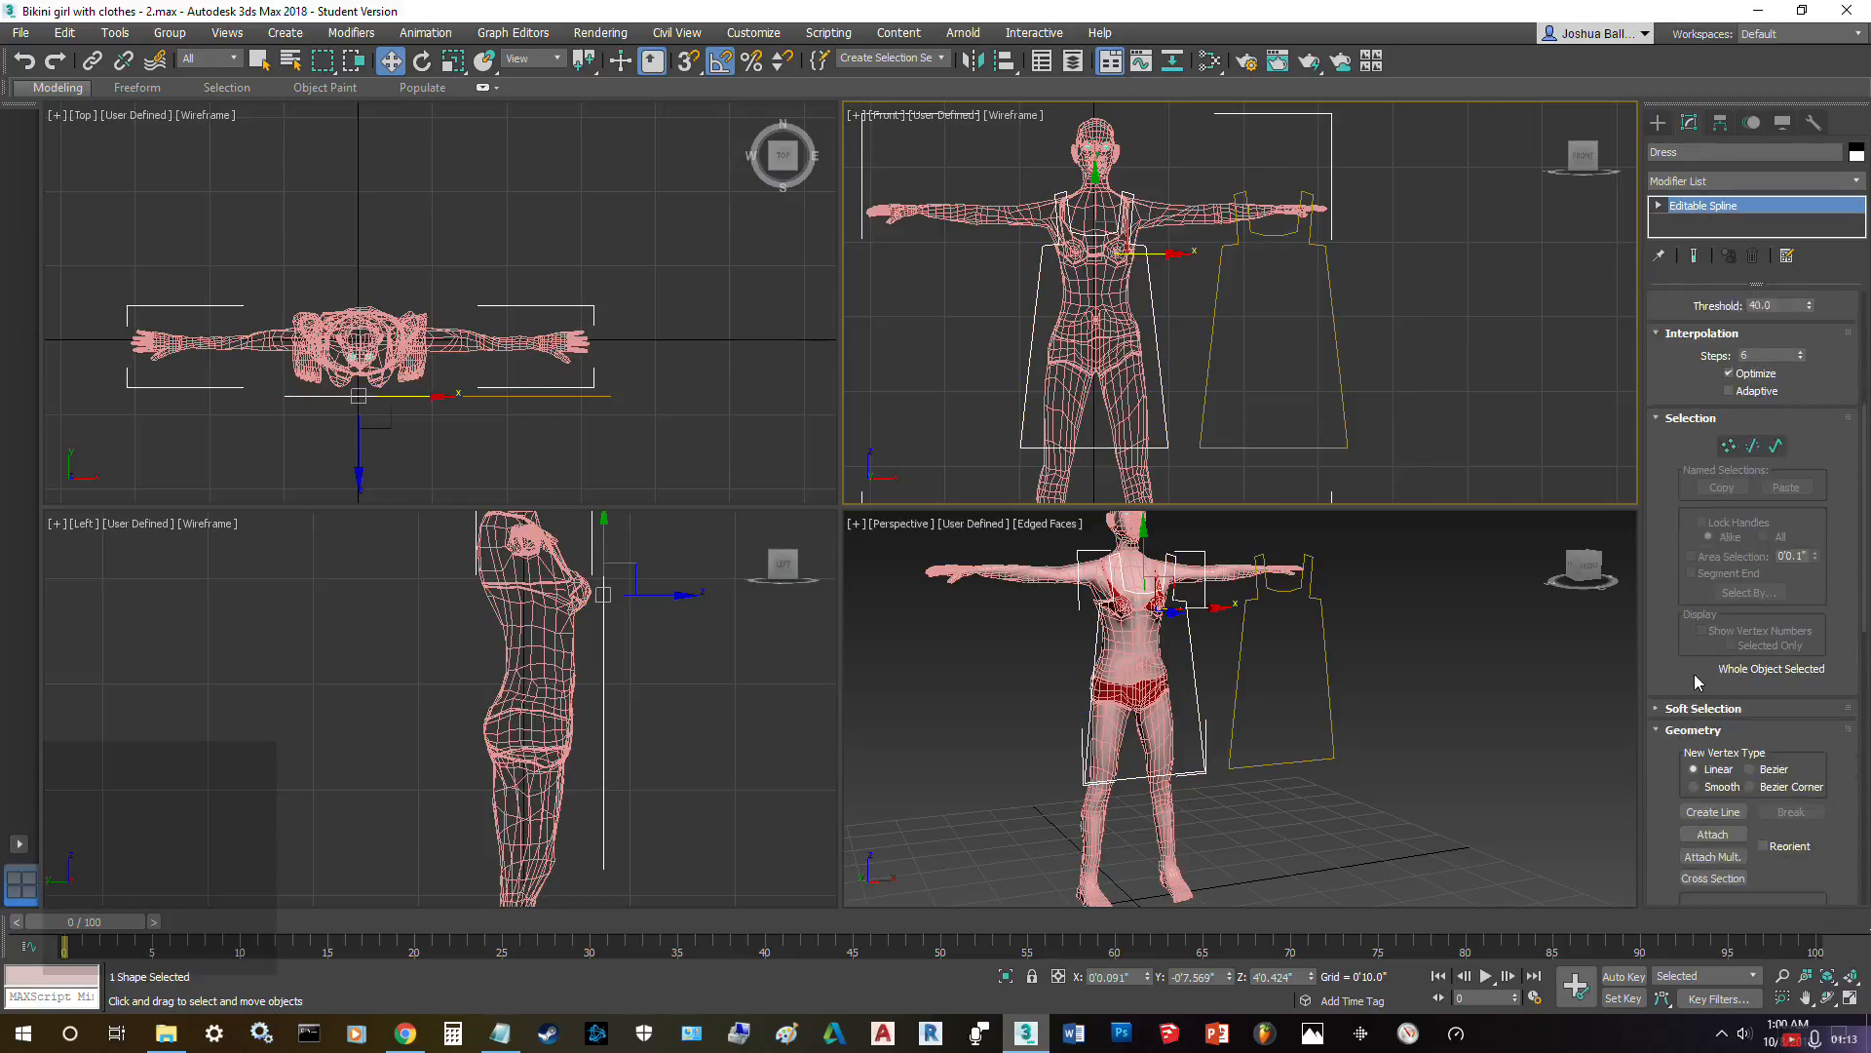
{"action": "scroll", "coordinate": [1696, 680], "scroll_direction": "down", "scroll_amount": 2}
{"action": "left_click", "coordinate": [1712, 717]}
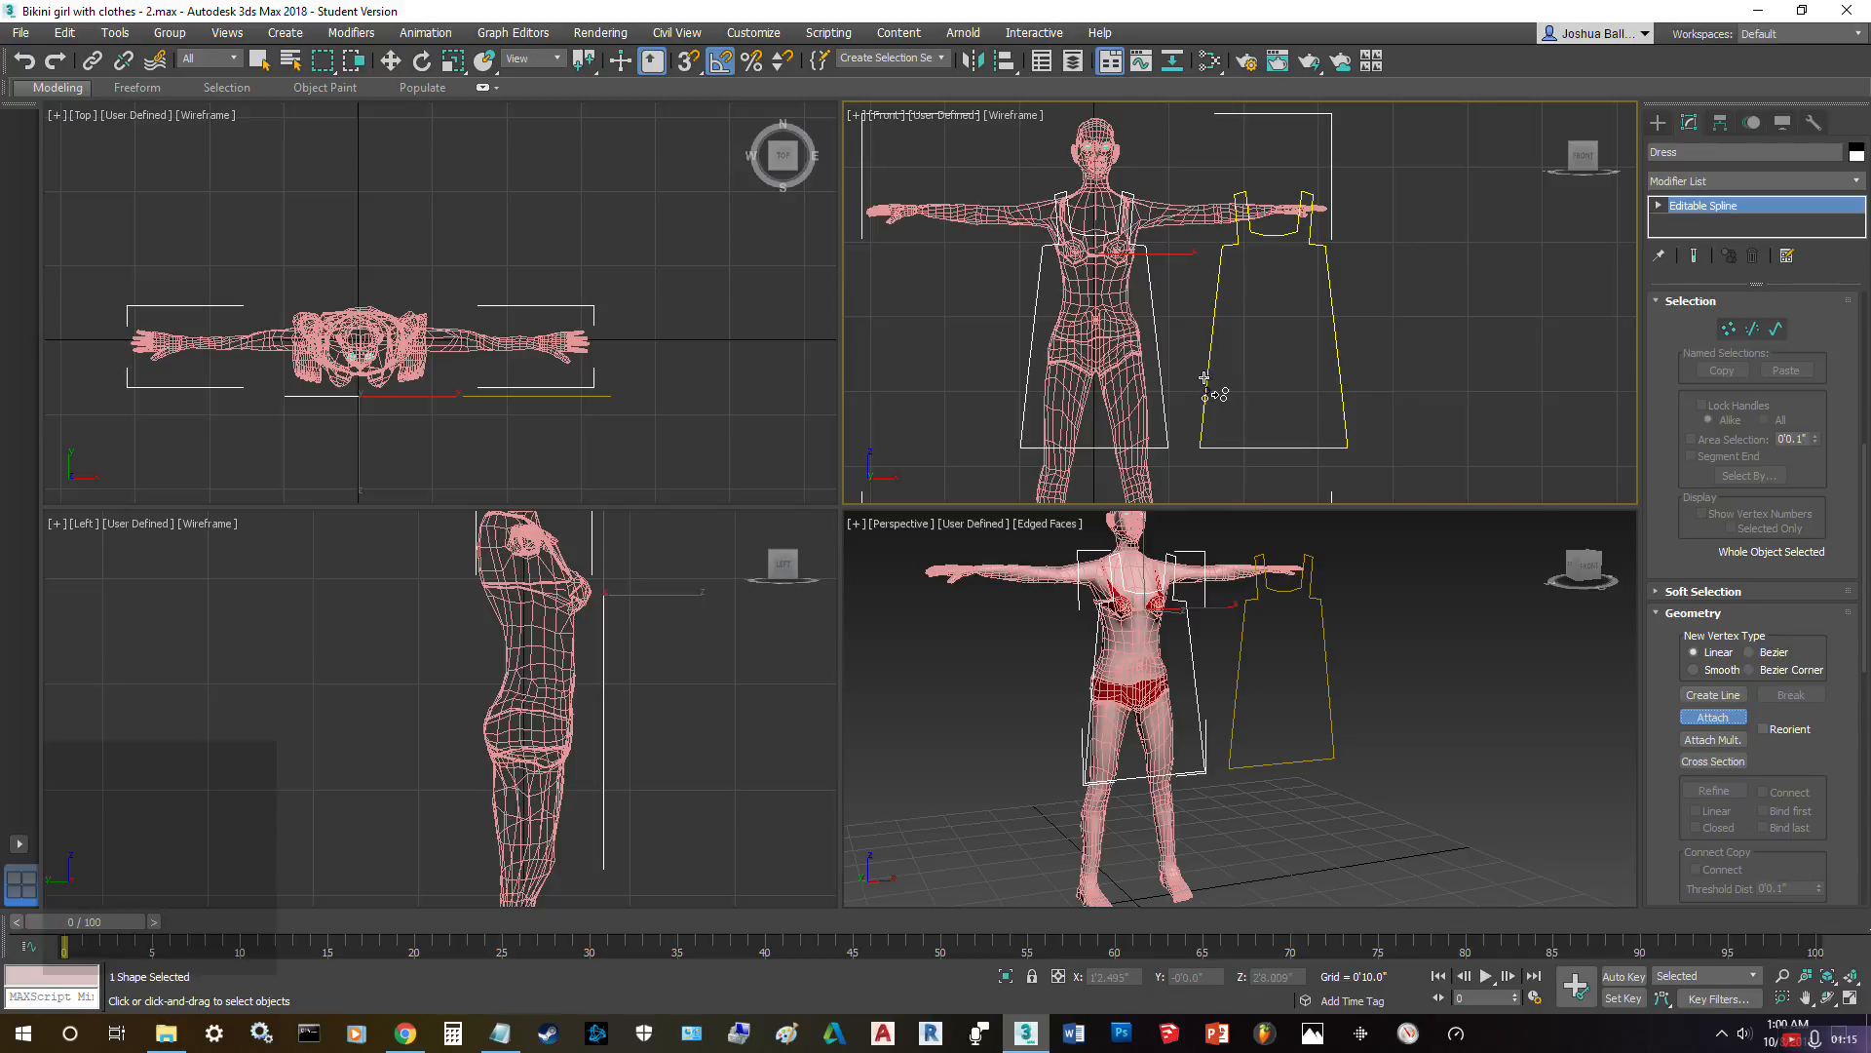
{"action": "left_click", "coordinate": [1206, 385]}
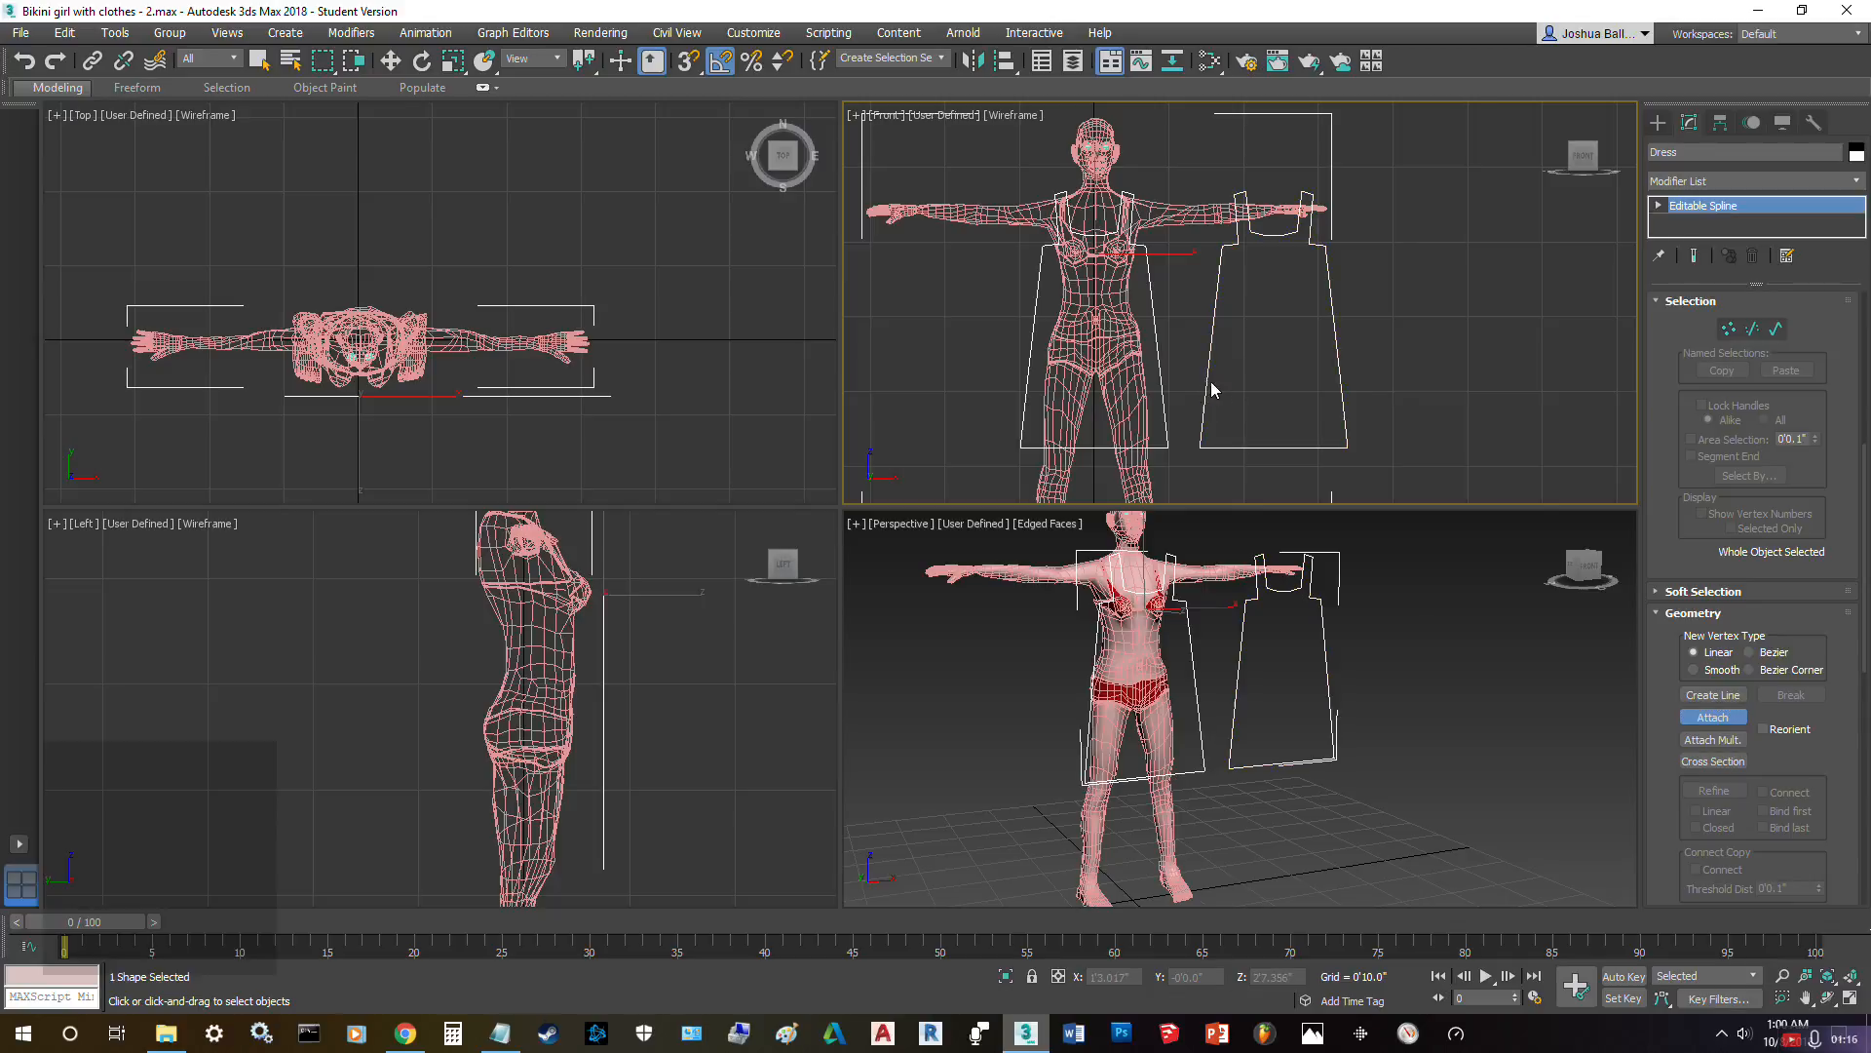
- Apply the Garment Maker modifier to the combined dress spline
{"action": "left_click", "coordinate": [1723, 184]}
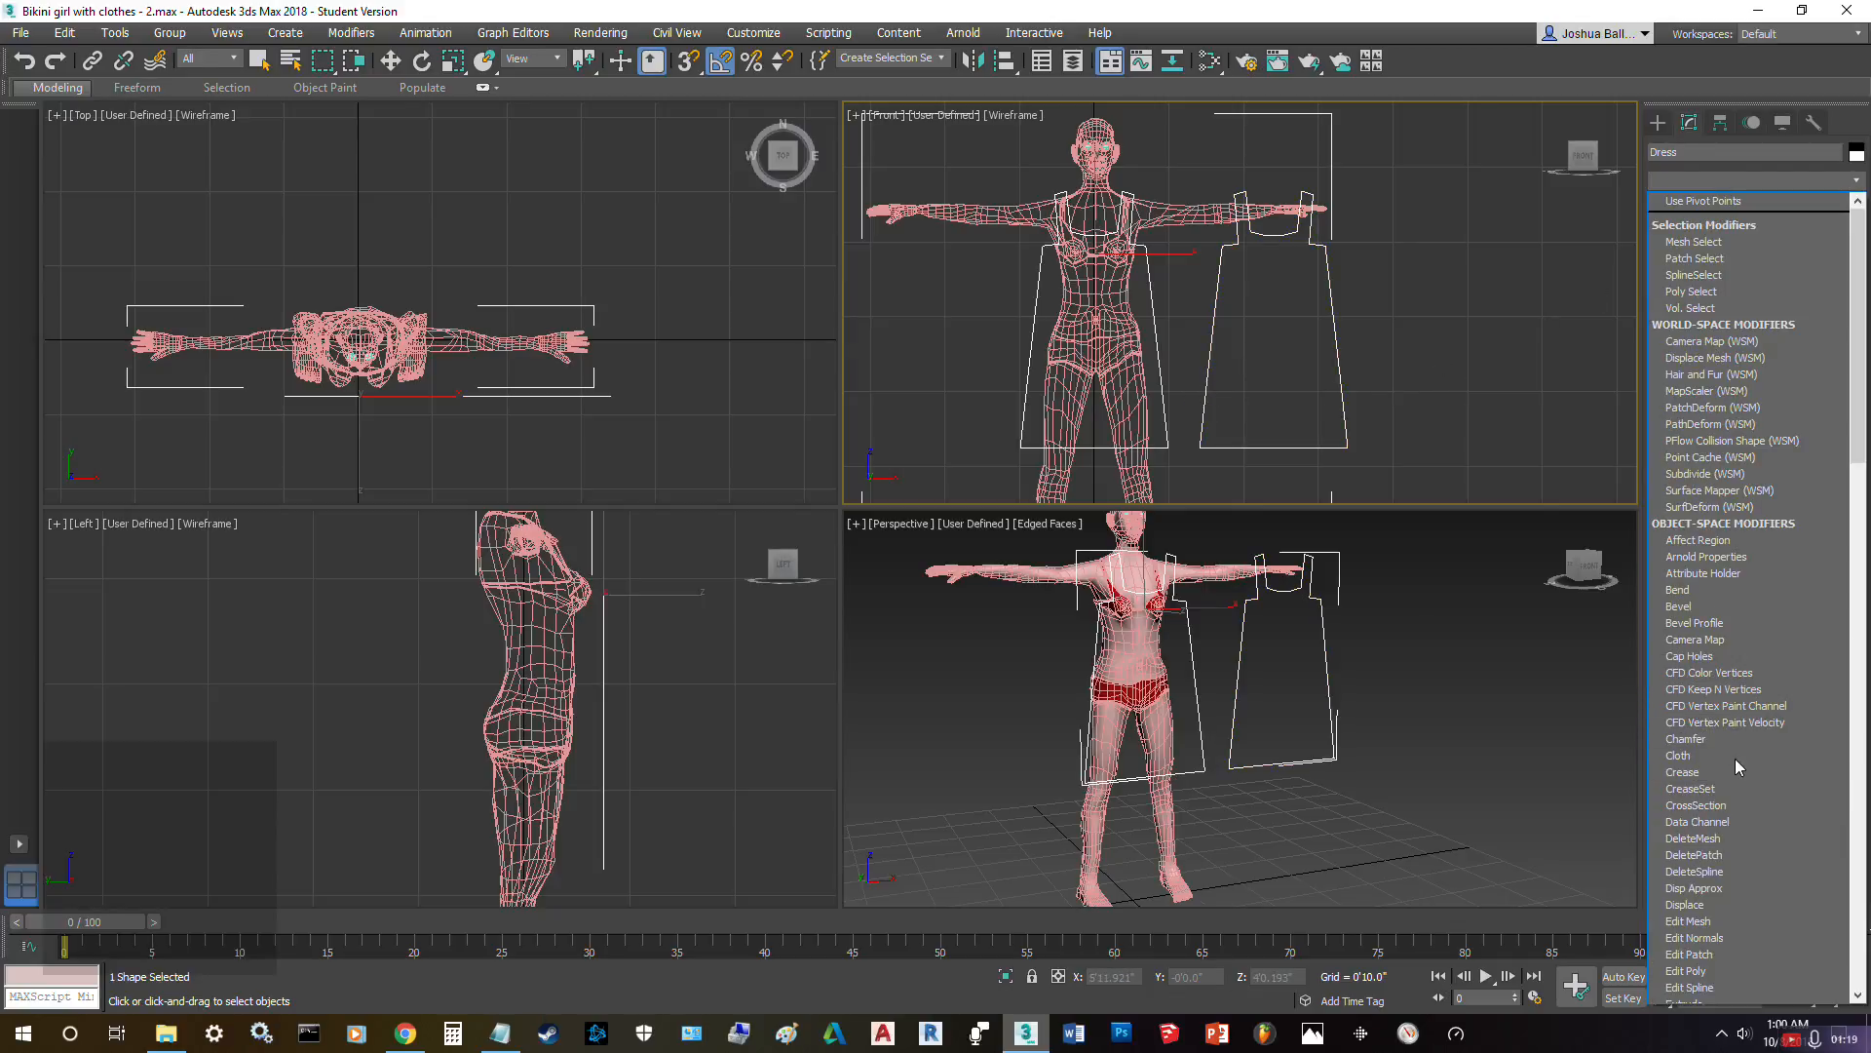
{"action": "scroll", "coordinate": [1737, 761], "scroll_direction": "down", "scroll_amount": 1}
{"action": "scroll", "coordinate": [1739, 759], "scroll_direction": "down", "scroll_amount": 6}
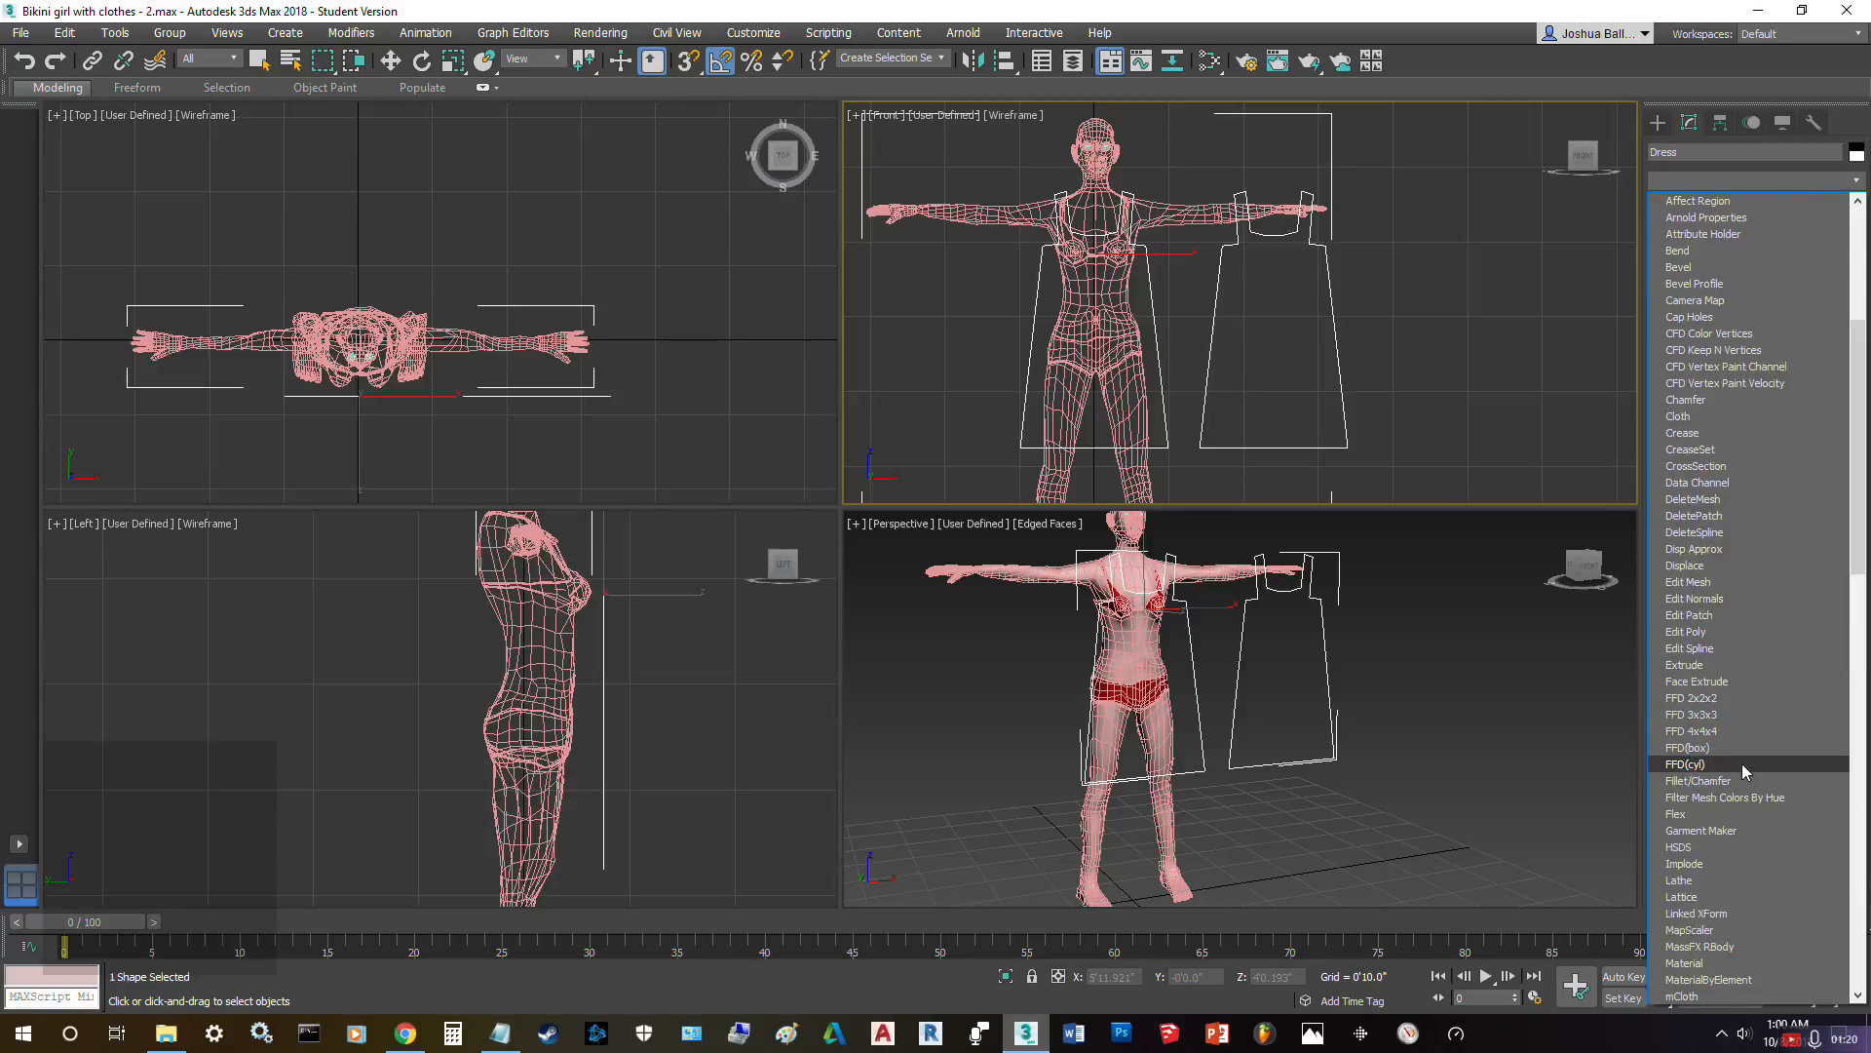
{"action": "left_click", "coordinate": [1738, 833]}
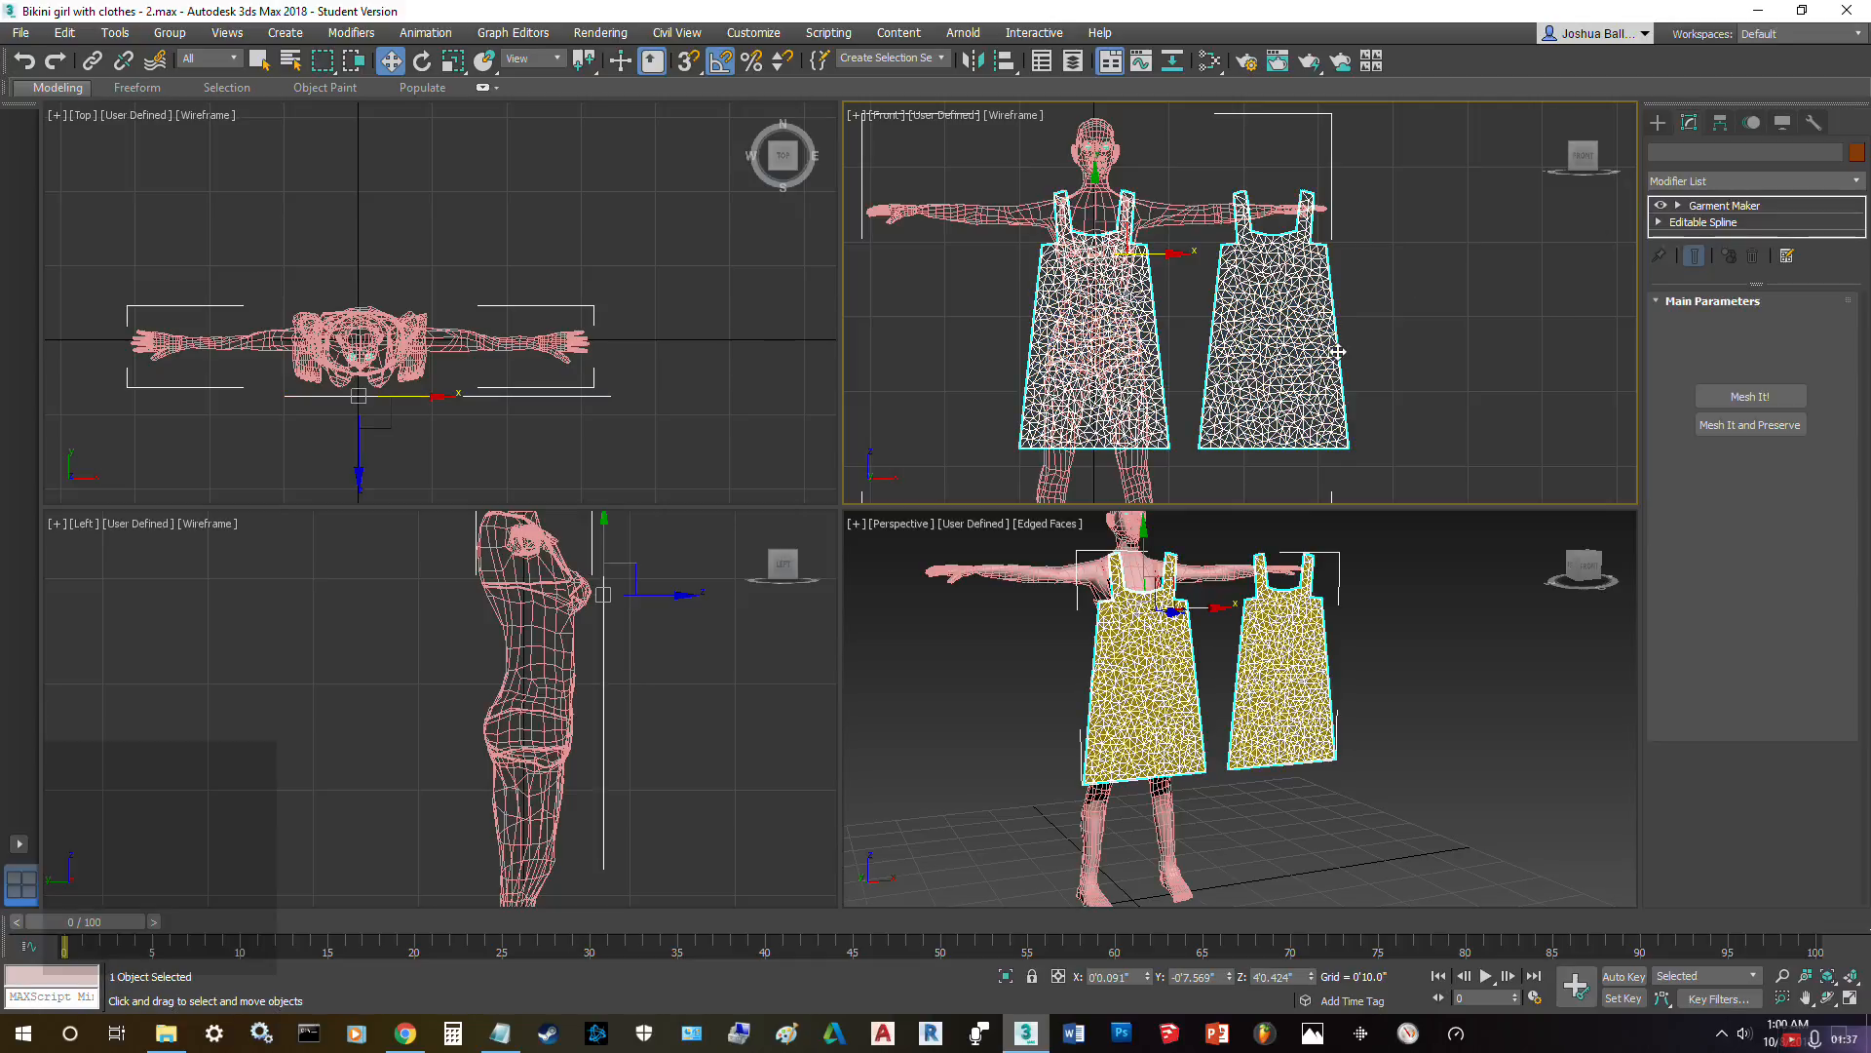
- At the Panels sub-object level, move the copied dress panel behind the figure, roughly in line with the front panel
{"action": "left_click", "coordinate": [1678, 206]}
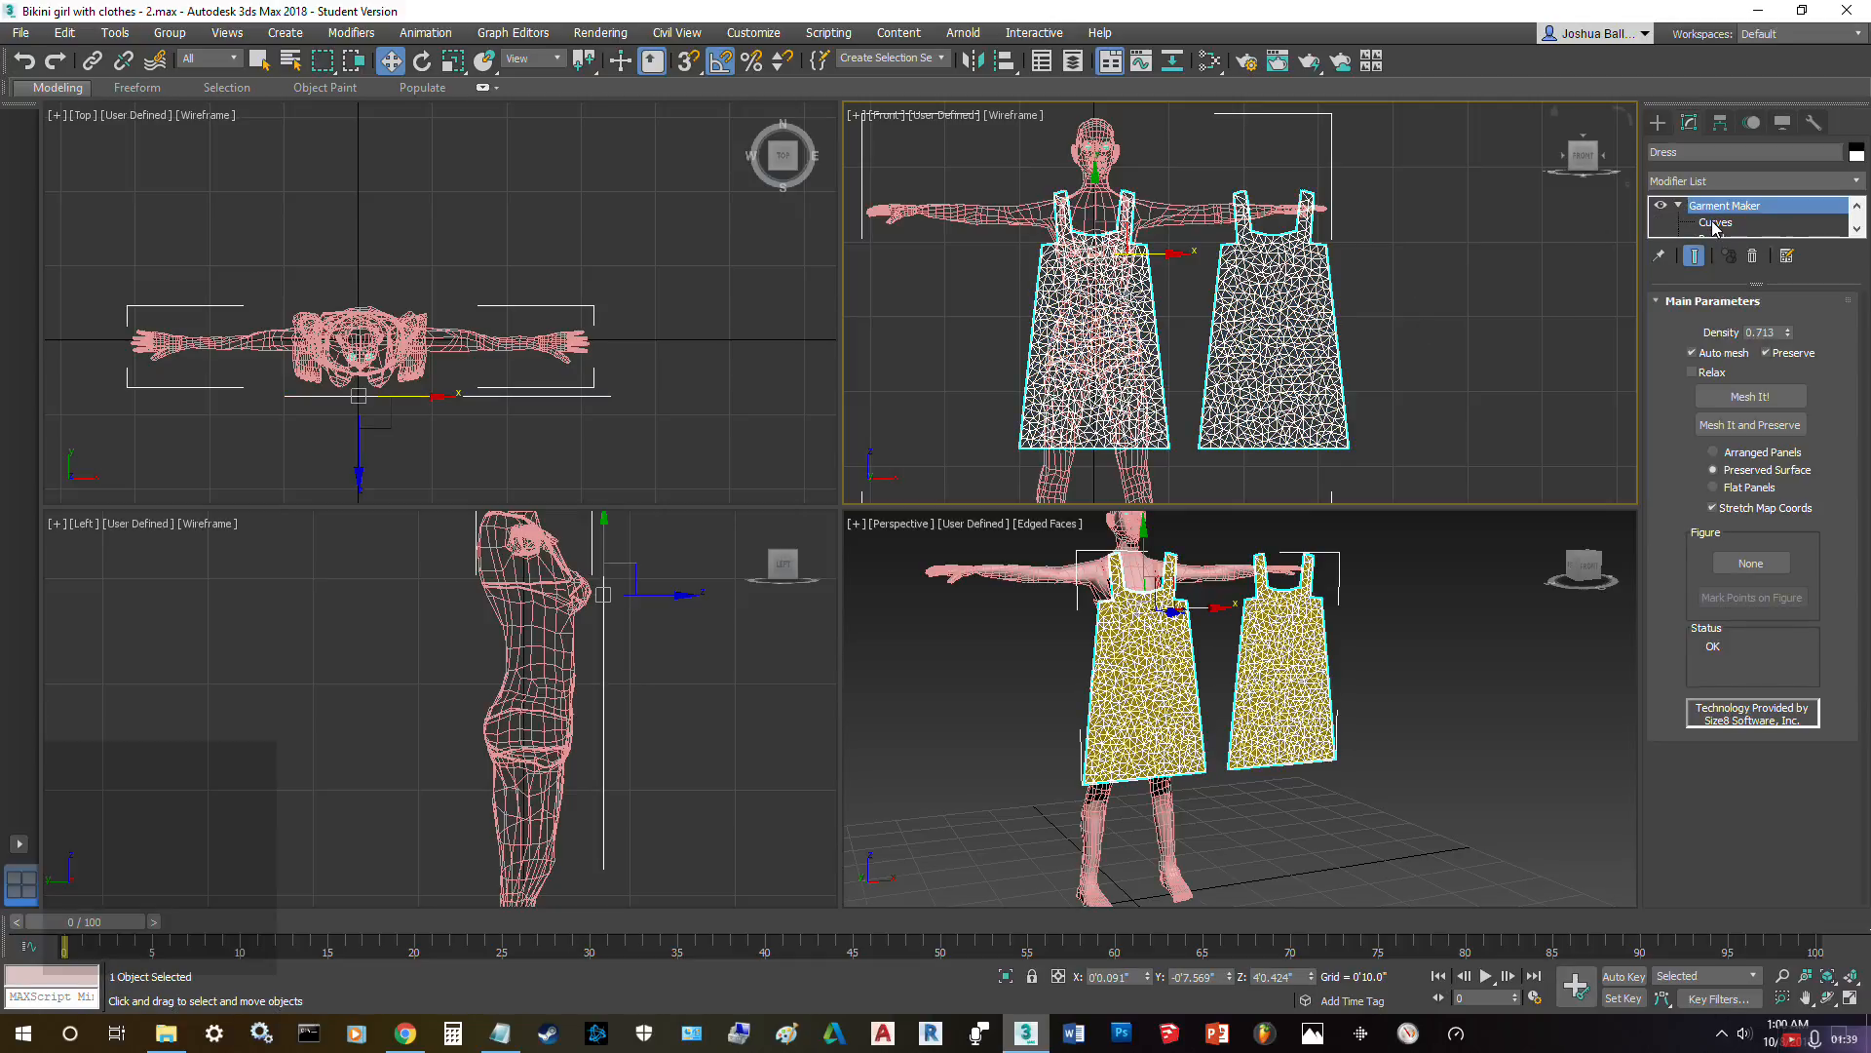
{"action": "left_click", "coordinate": [1717, 237]}
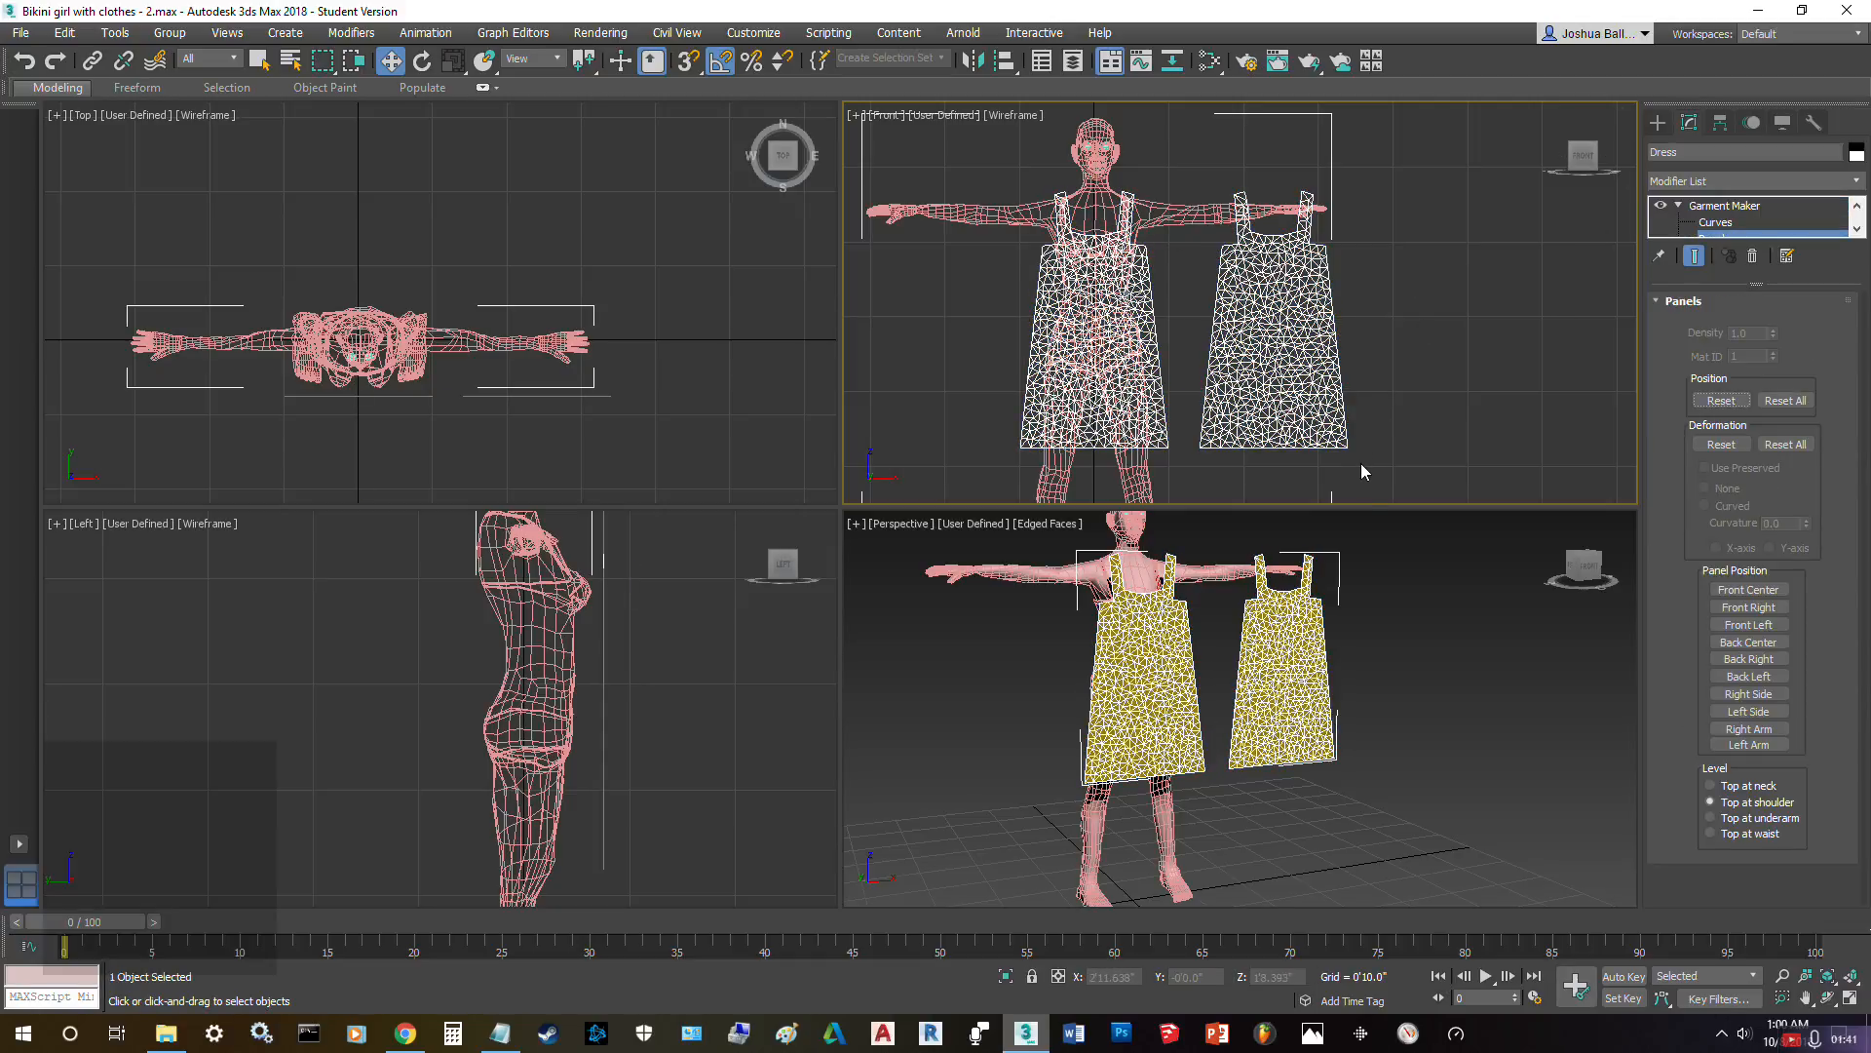
{"action": "left_click_drag", "start_coordinate": [1372, 477], "coordinate": [1193, 173]}
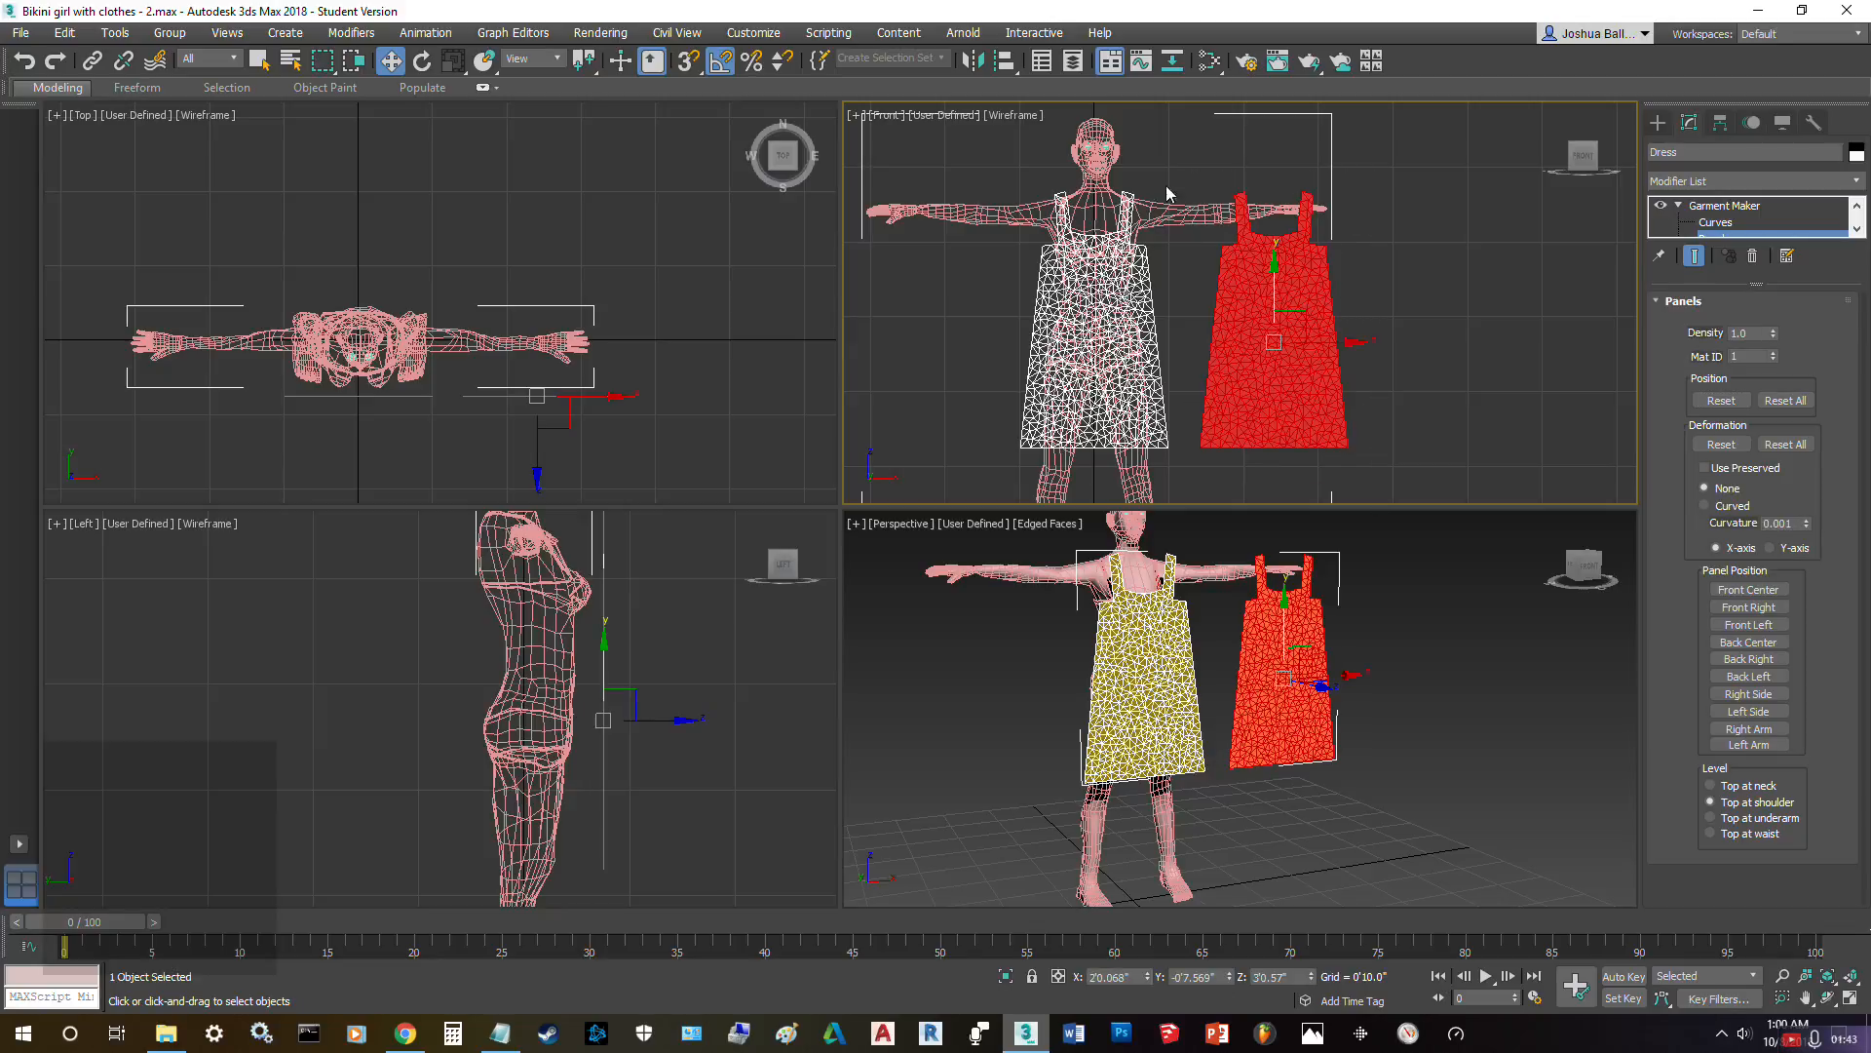
{"action": "right_click", "coordinate": [539, 318]}
{"action": "left_click_drag", "start_coordinate": [564, 369], "coordinate": [374, 256]}
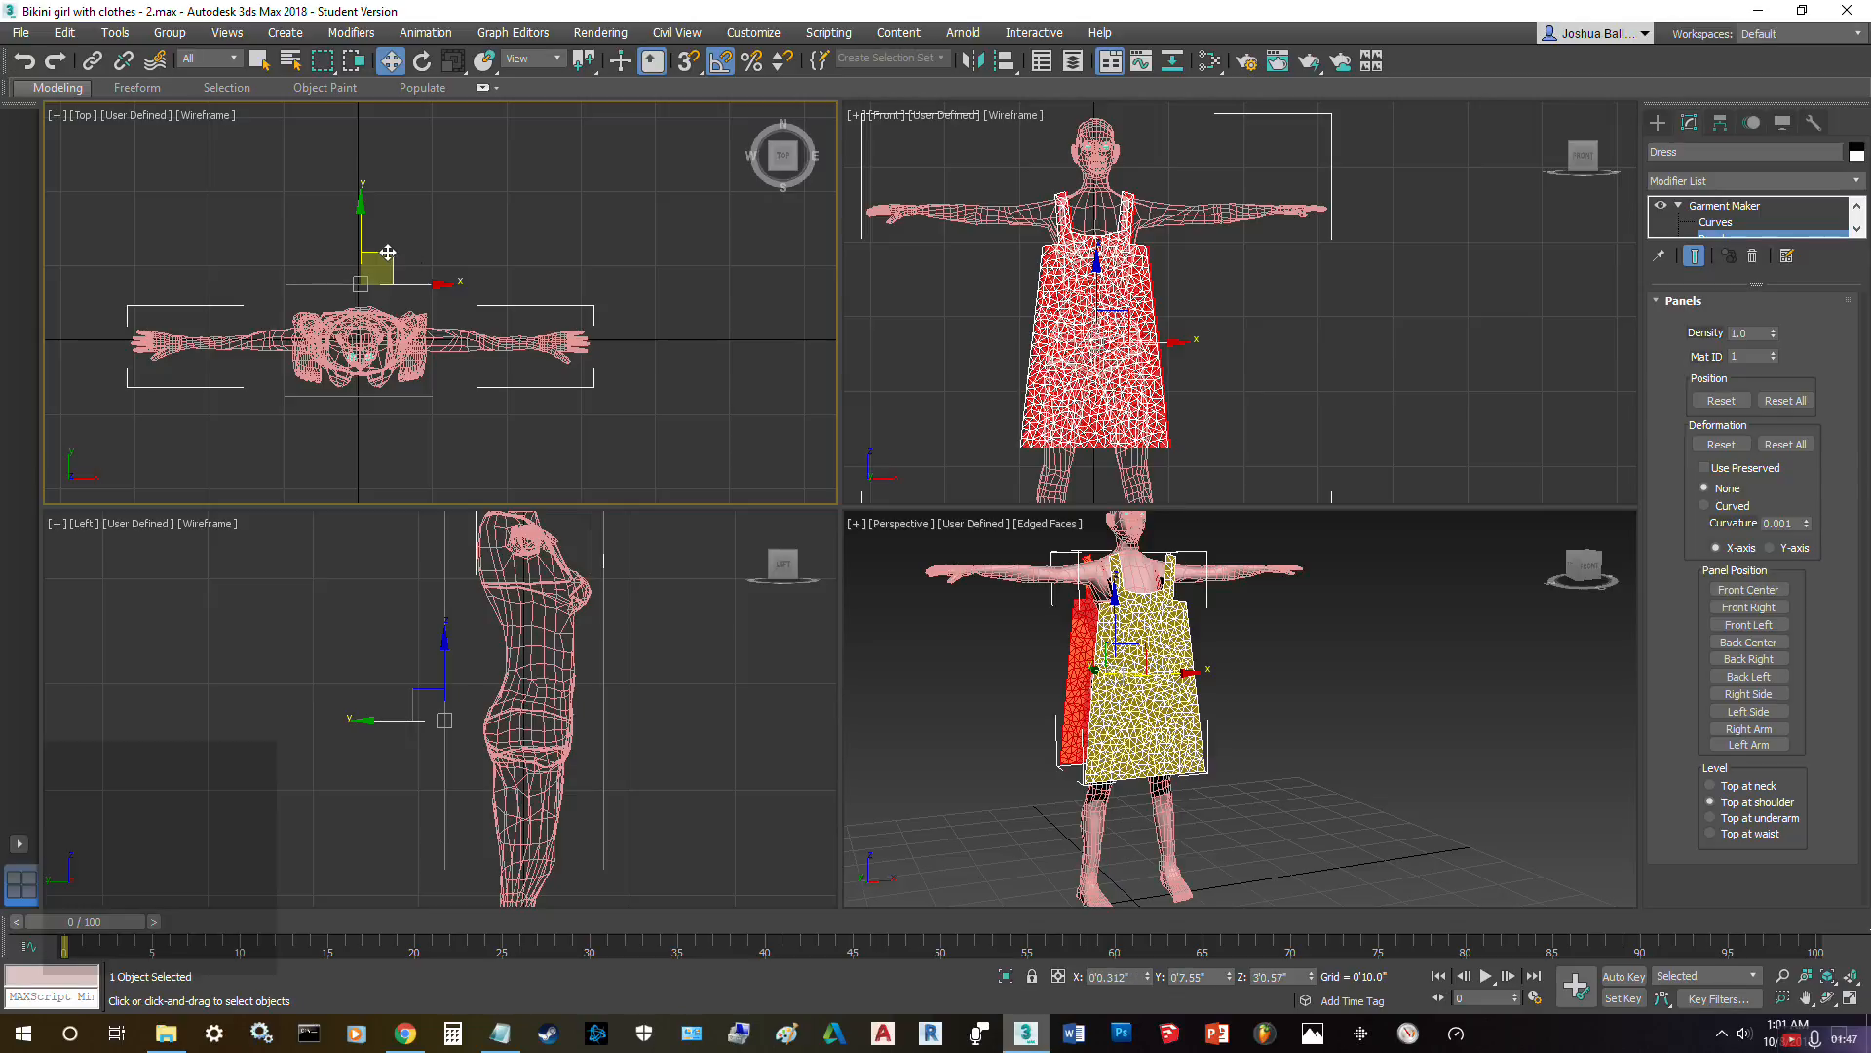
- Nudge the back panel about 0.25 inch in the negative X direction to line it up with the front panel
{"action": "scroll", "coordinate": [1135, 324], "scroll_direction": "up", "scroll_amount": 3}
{"action": "scroll", "coordinate": [1135, 325], "scroll_direction": "up", "scroll_amount": 3}
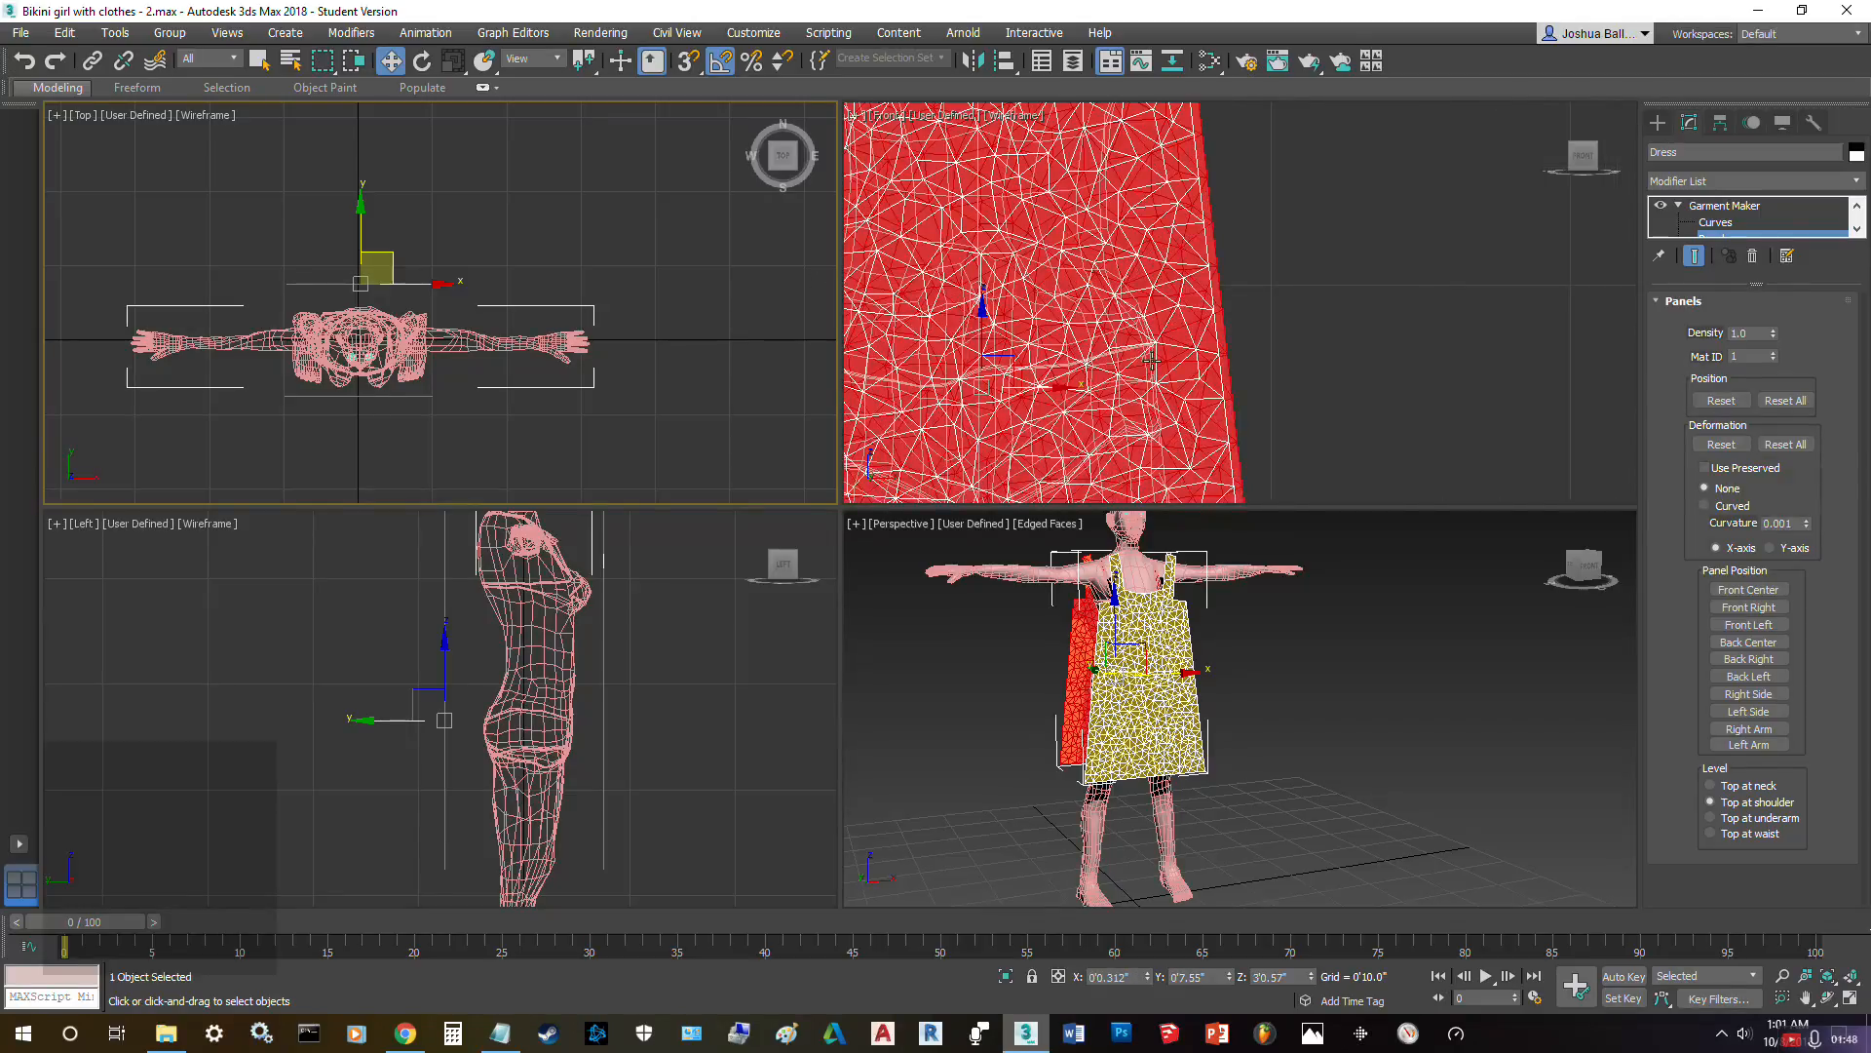
{"action": "right_click", "coordinate": [1054, 389]}
{"action": "left_click_drag", "start_coordinate": [1048, 388], "coordinate": [1042, 388]}
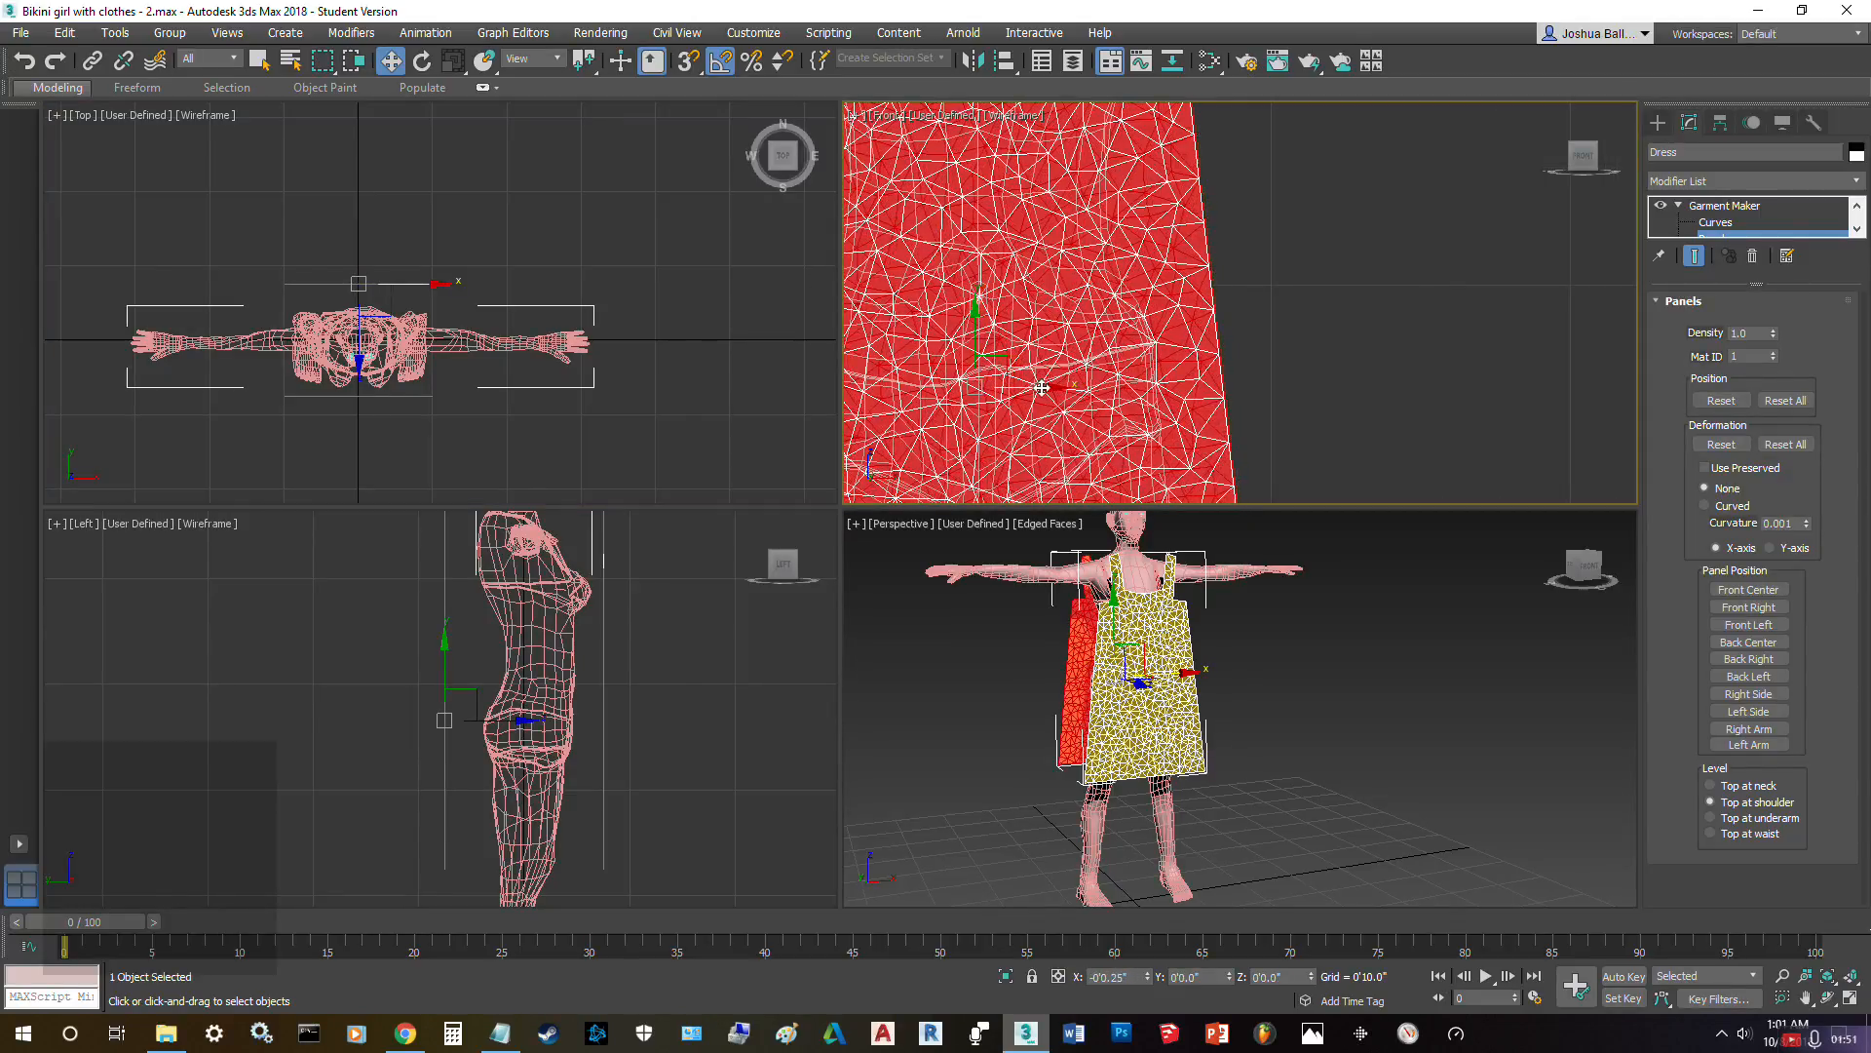
{"action": "scroll", "coordinate": [1141, 287], "scroll_direction": "down", "scroll_amount": 6}
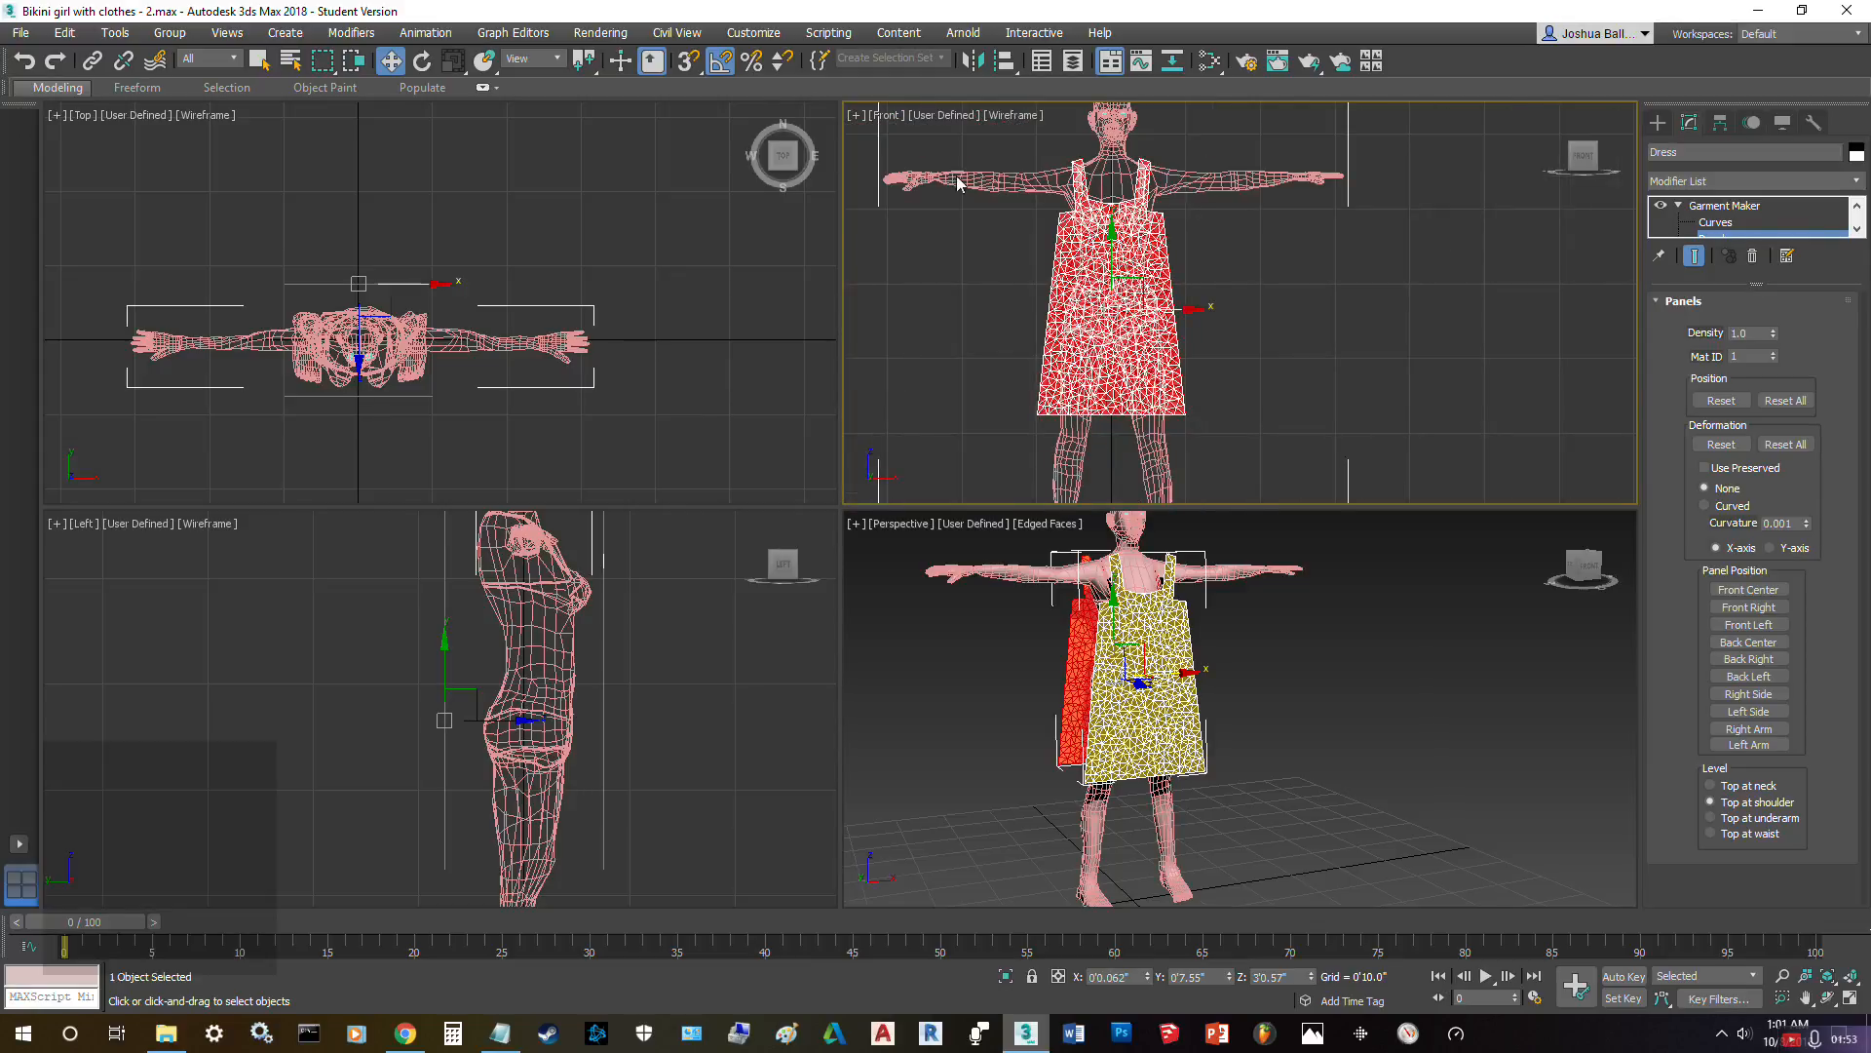
- Try to rotate the back panel about Z with an absolute value, and undo the rotation
{"action": "left_click", "coordinate": [423, 68]}
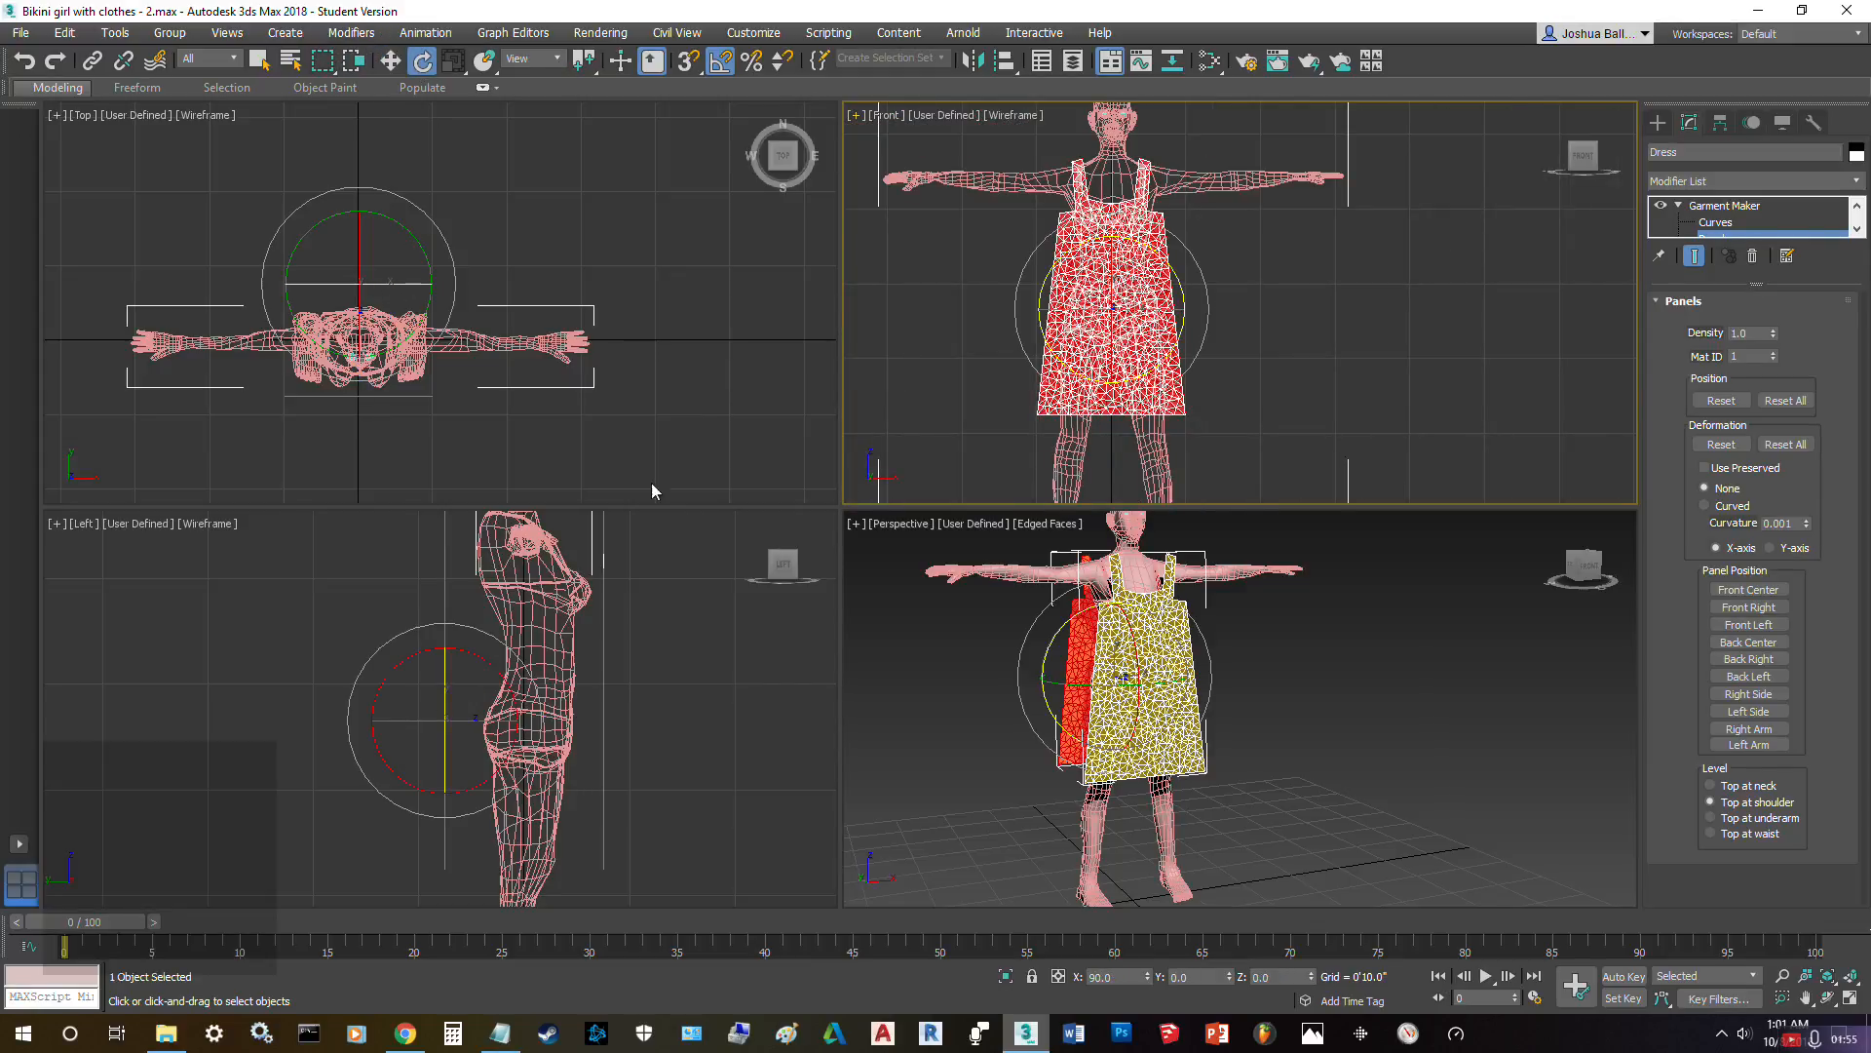
{"action": "left_click", "coordinate": [1285, 978]}
{"action": "key", "text": "Return"}
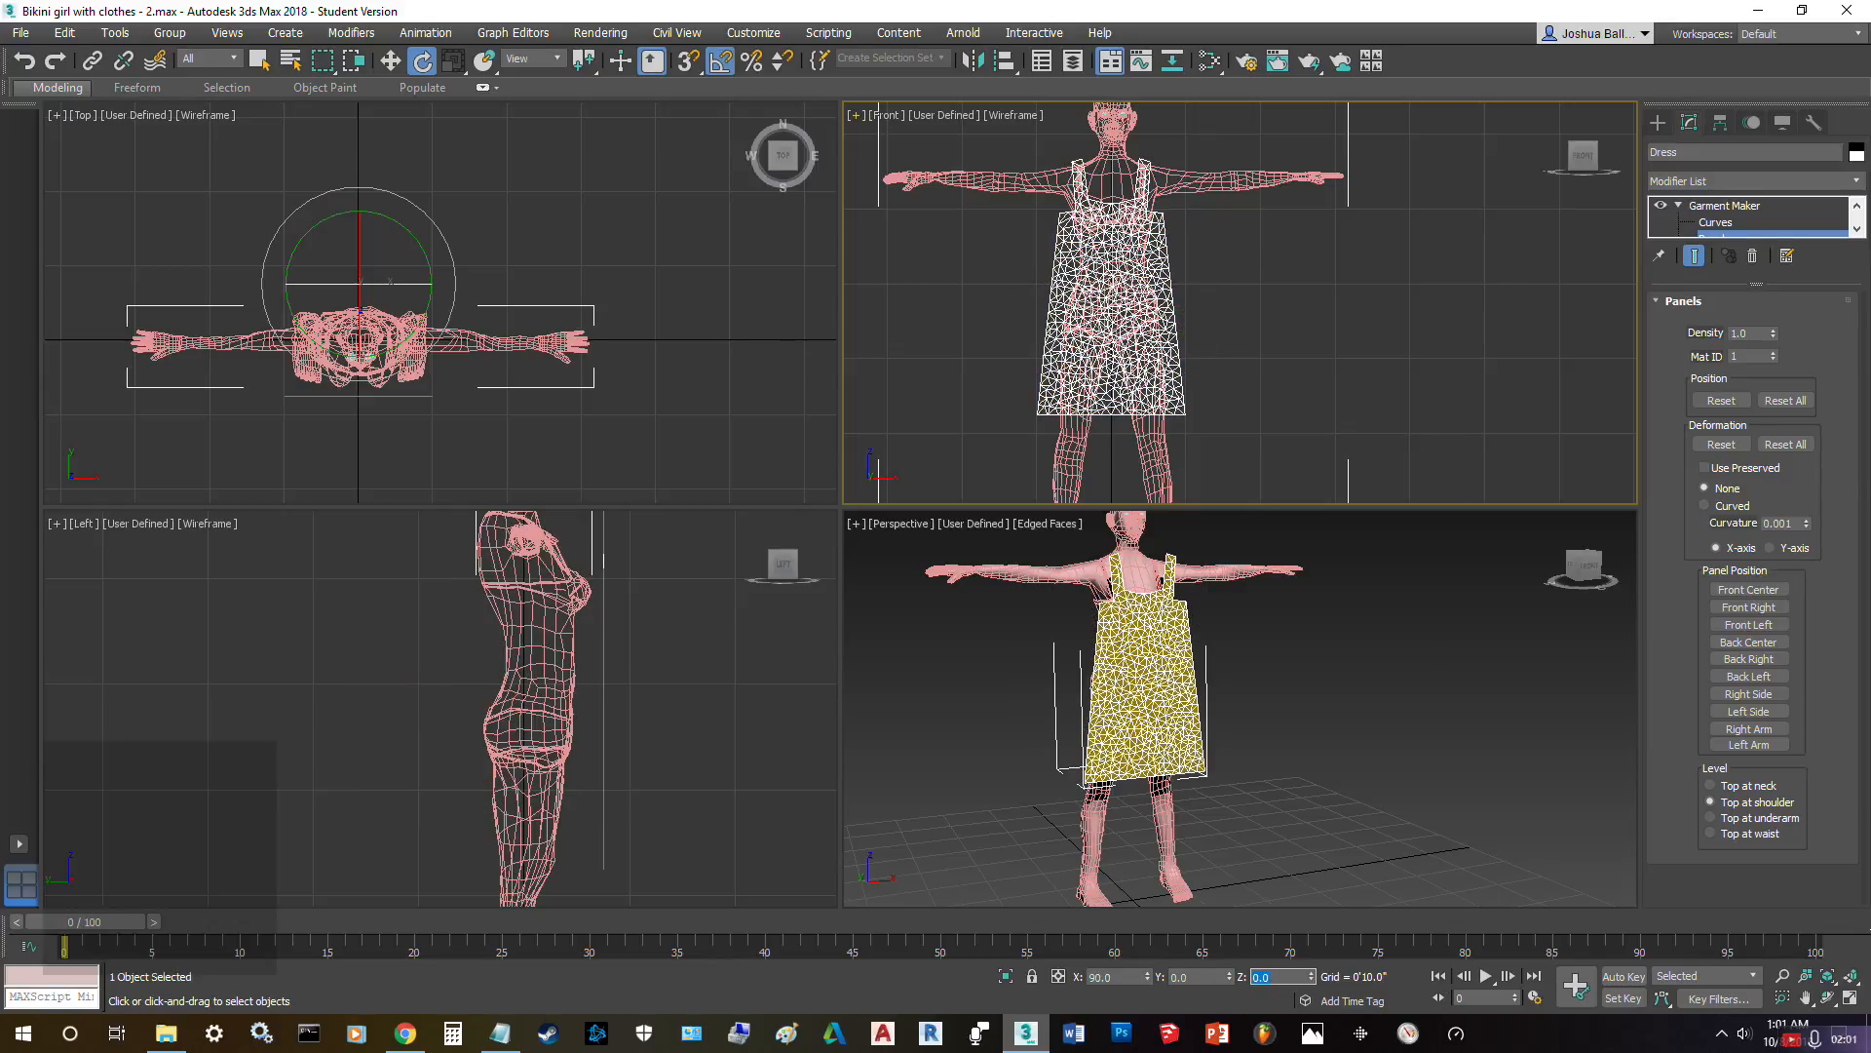
{"action": "scroll", "coordinate": [580, 308], "scroll_direction": "down", "scroll_amount": 5}
{"action": "scroll", "coordinate": [579, 302], "scroll_direction": "up", "scroll_amount": 3}
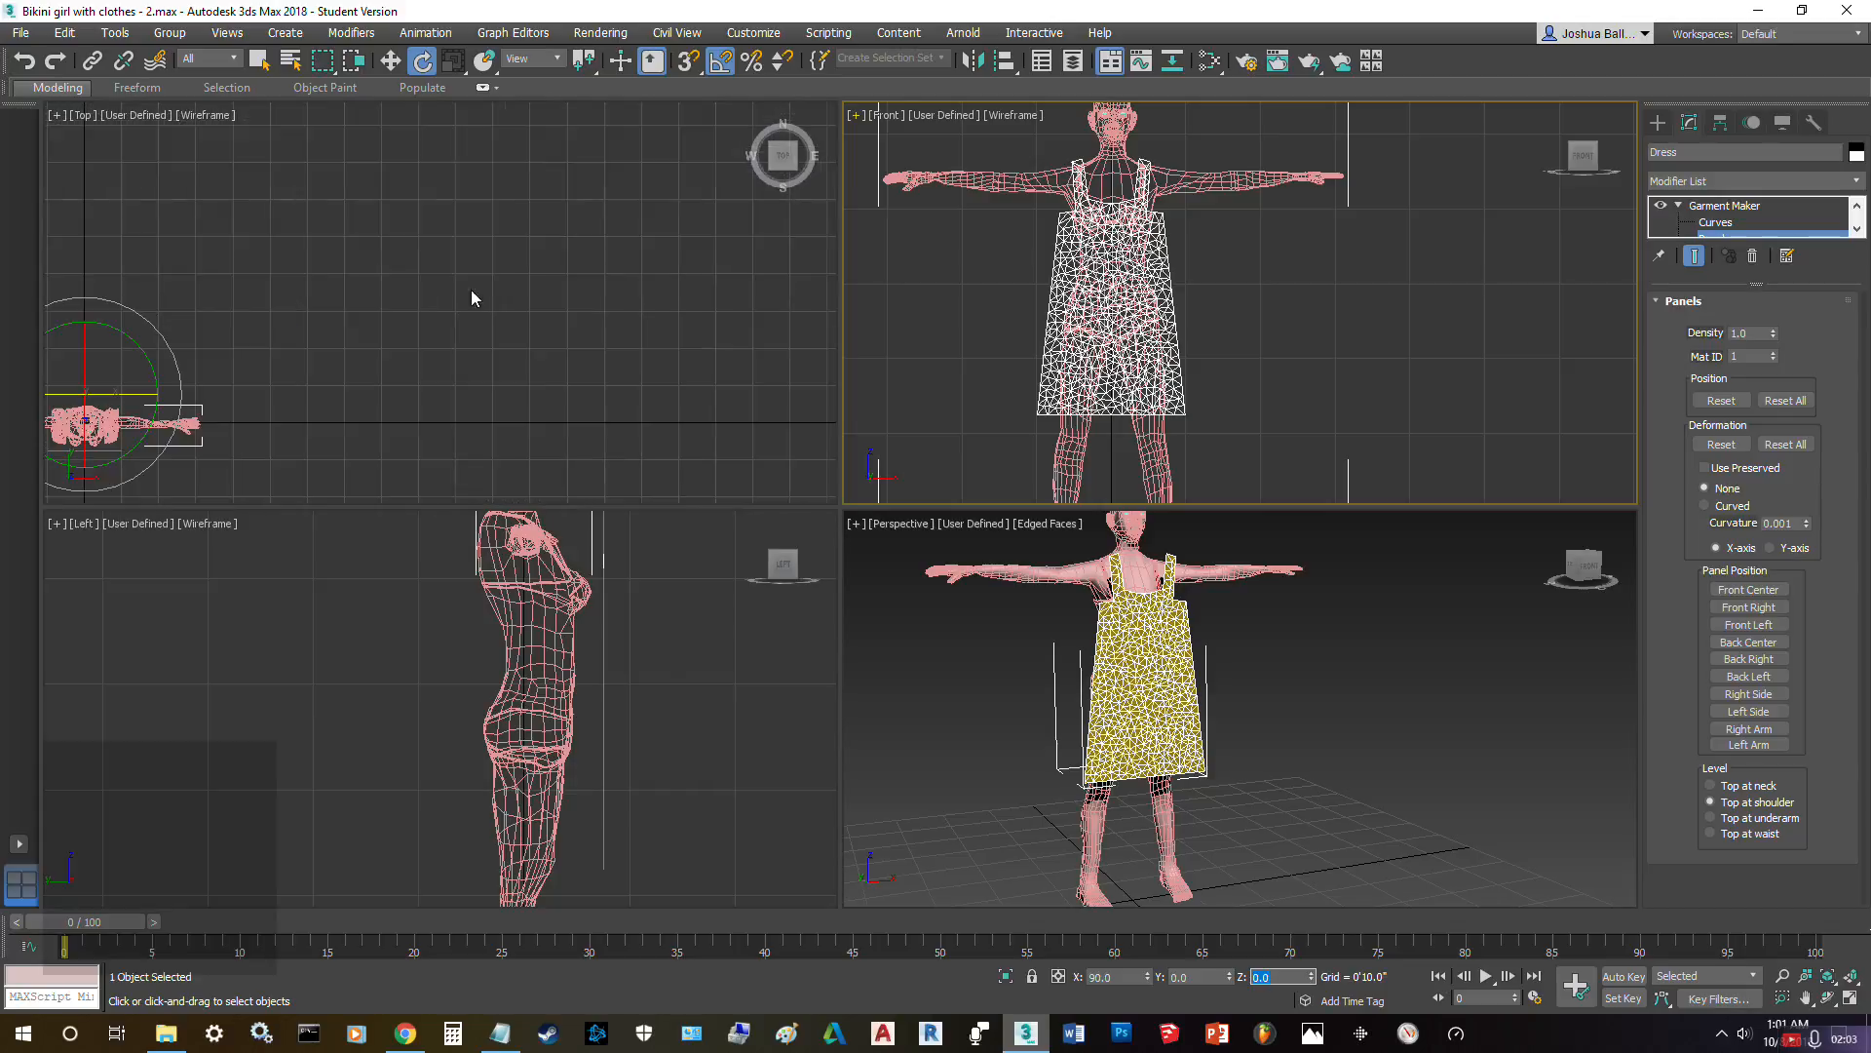
{"action": "middle_click_drag", "start_coordinate": [308, 366], "coordinate": [550, 350]}
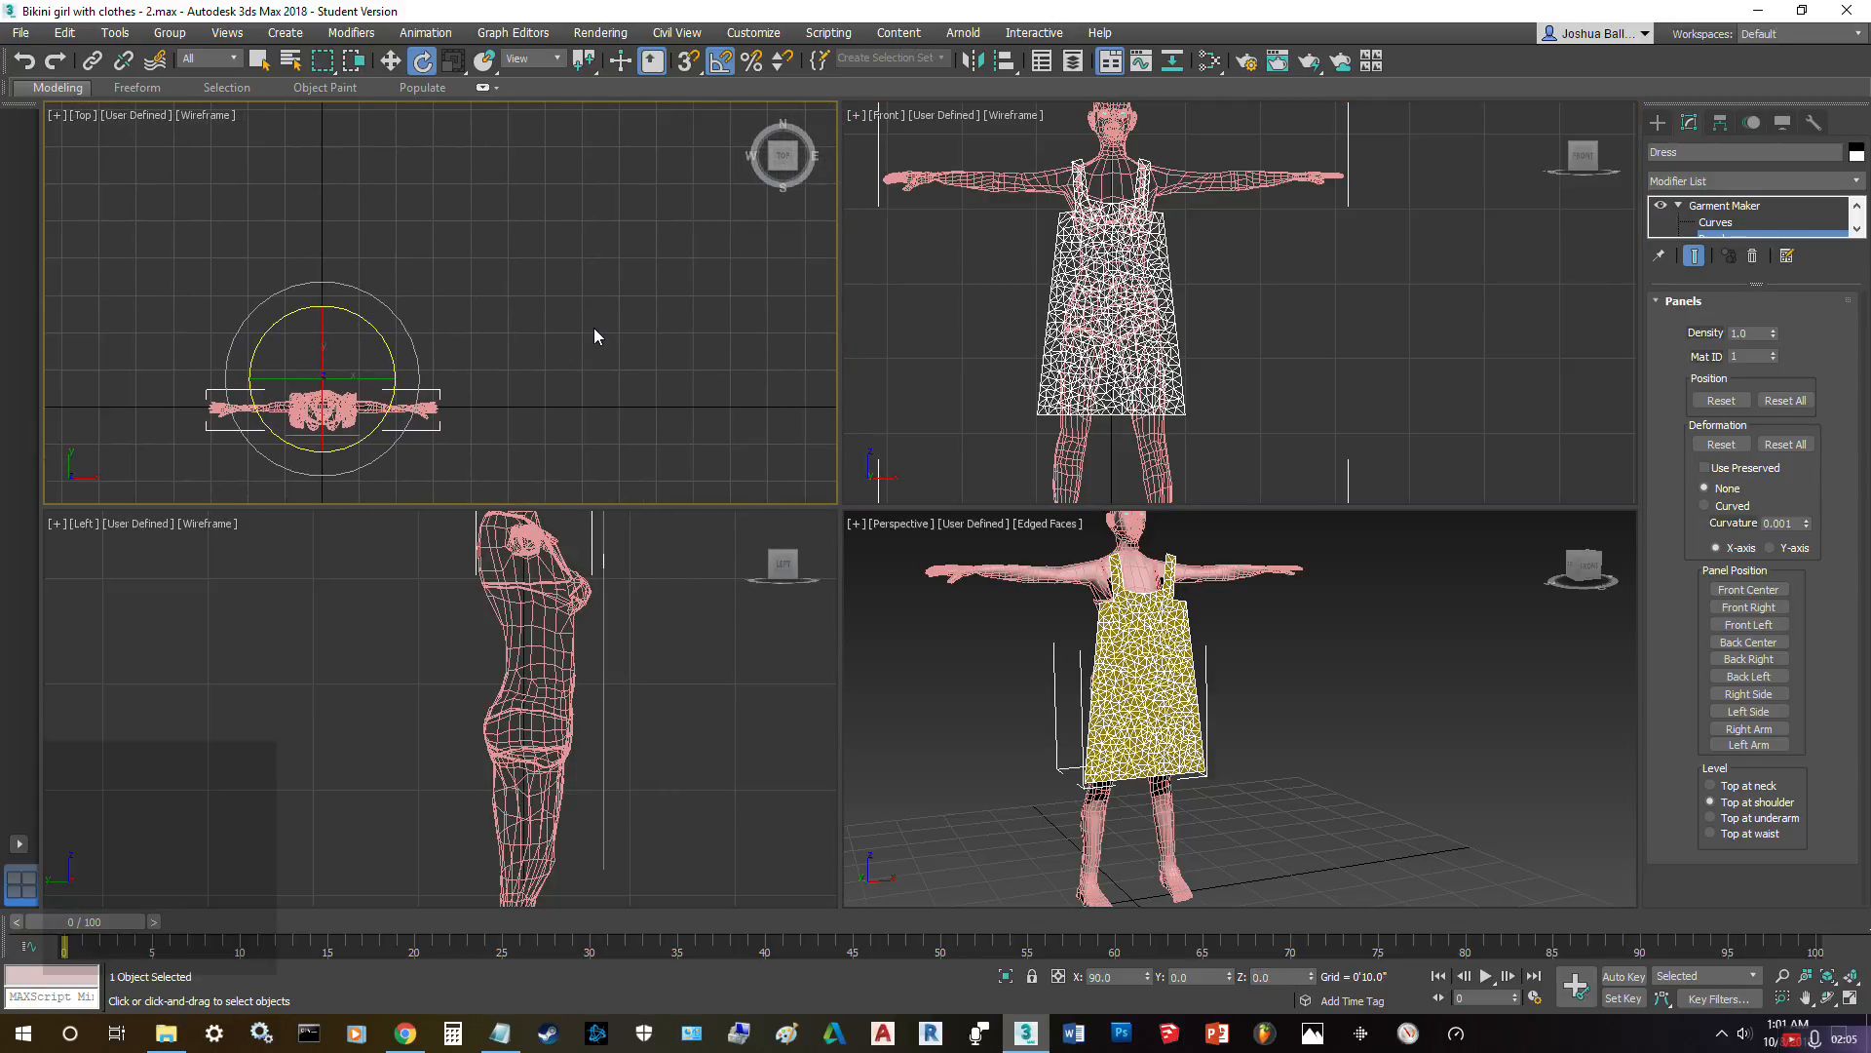
{"action": "key", "text": "ctrl+z"}
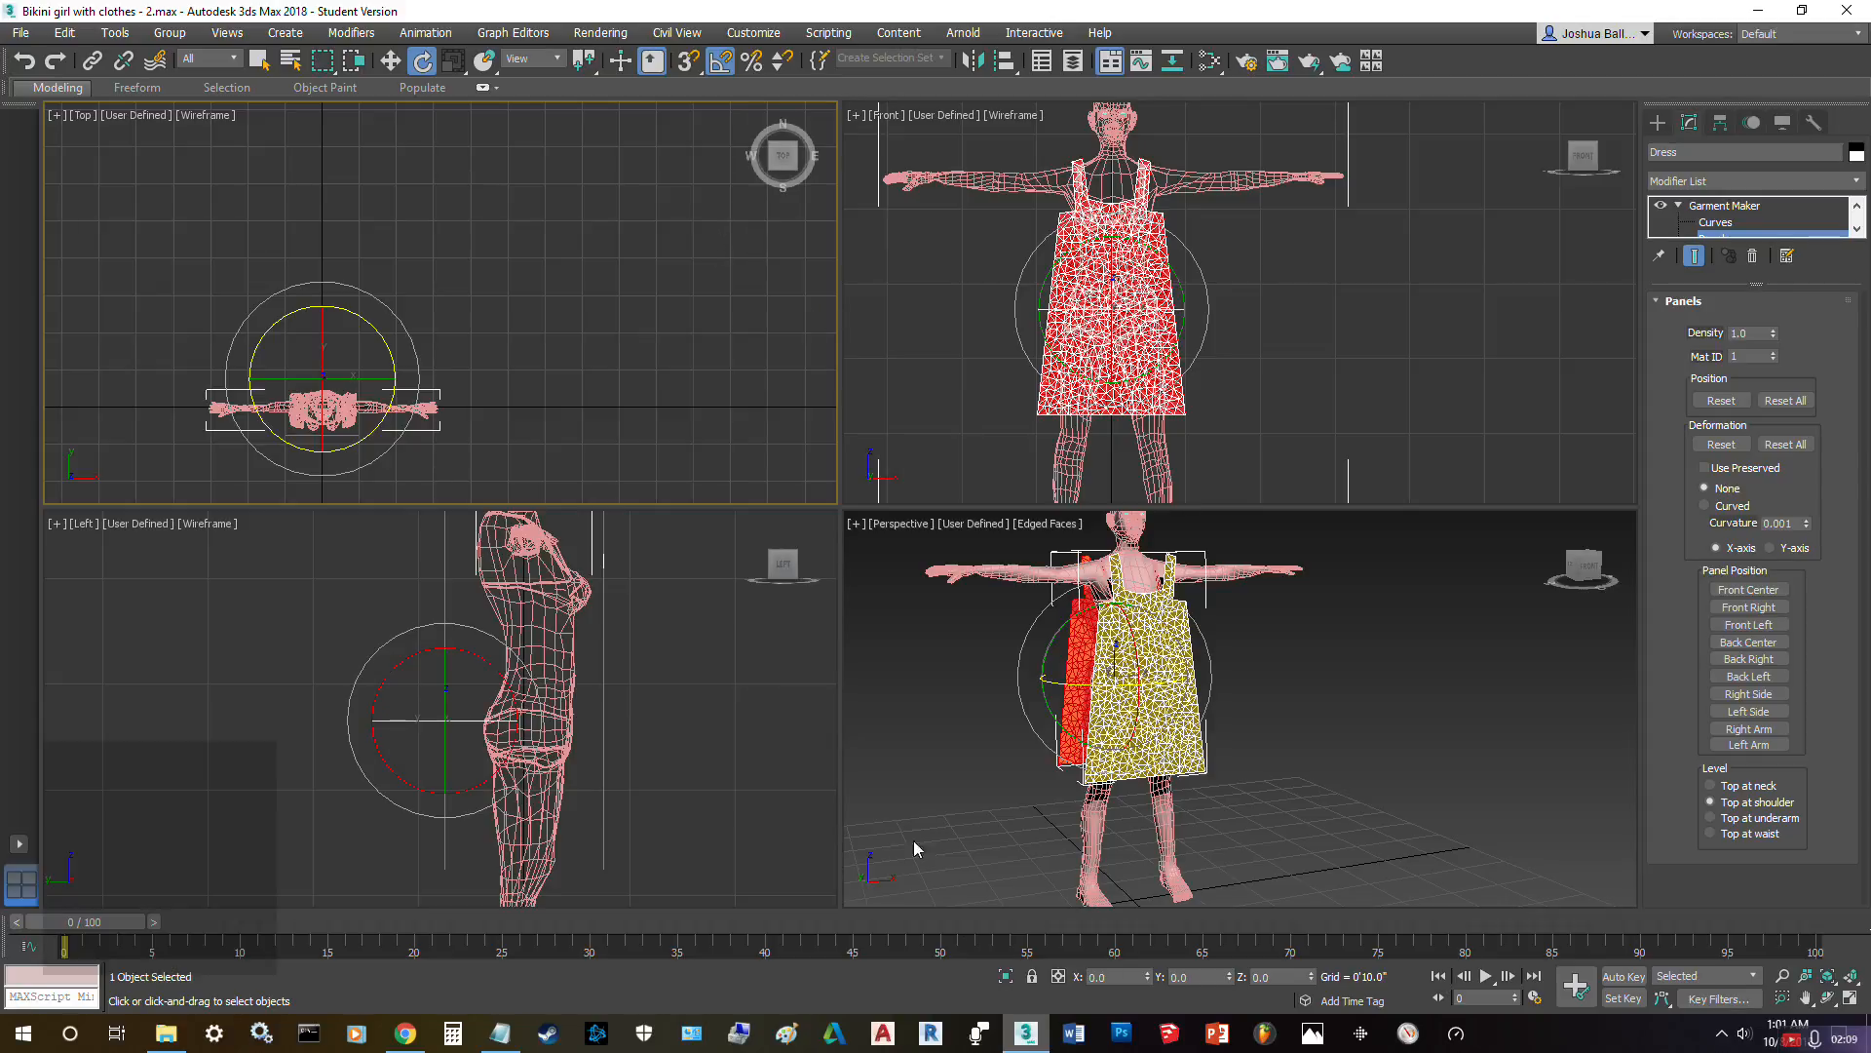
- Turn the back panel around about the Z axis using an offset rotation value, and deselect it
{"action": "left_click", "coordinate": [1058, 976]}
{"action": "left_click", "coordinate": [1291, 977]}
{"action": "key", "text": "Return"}
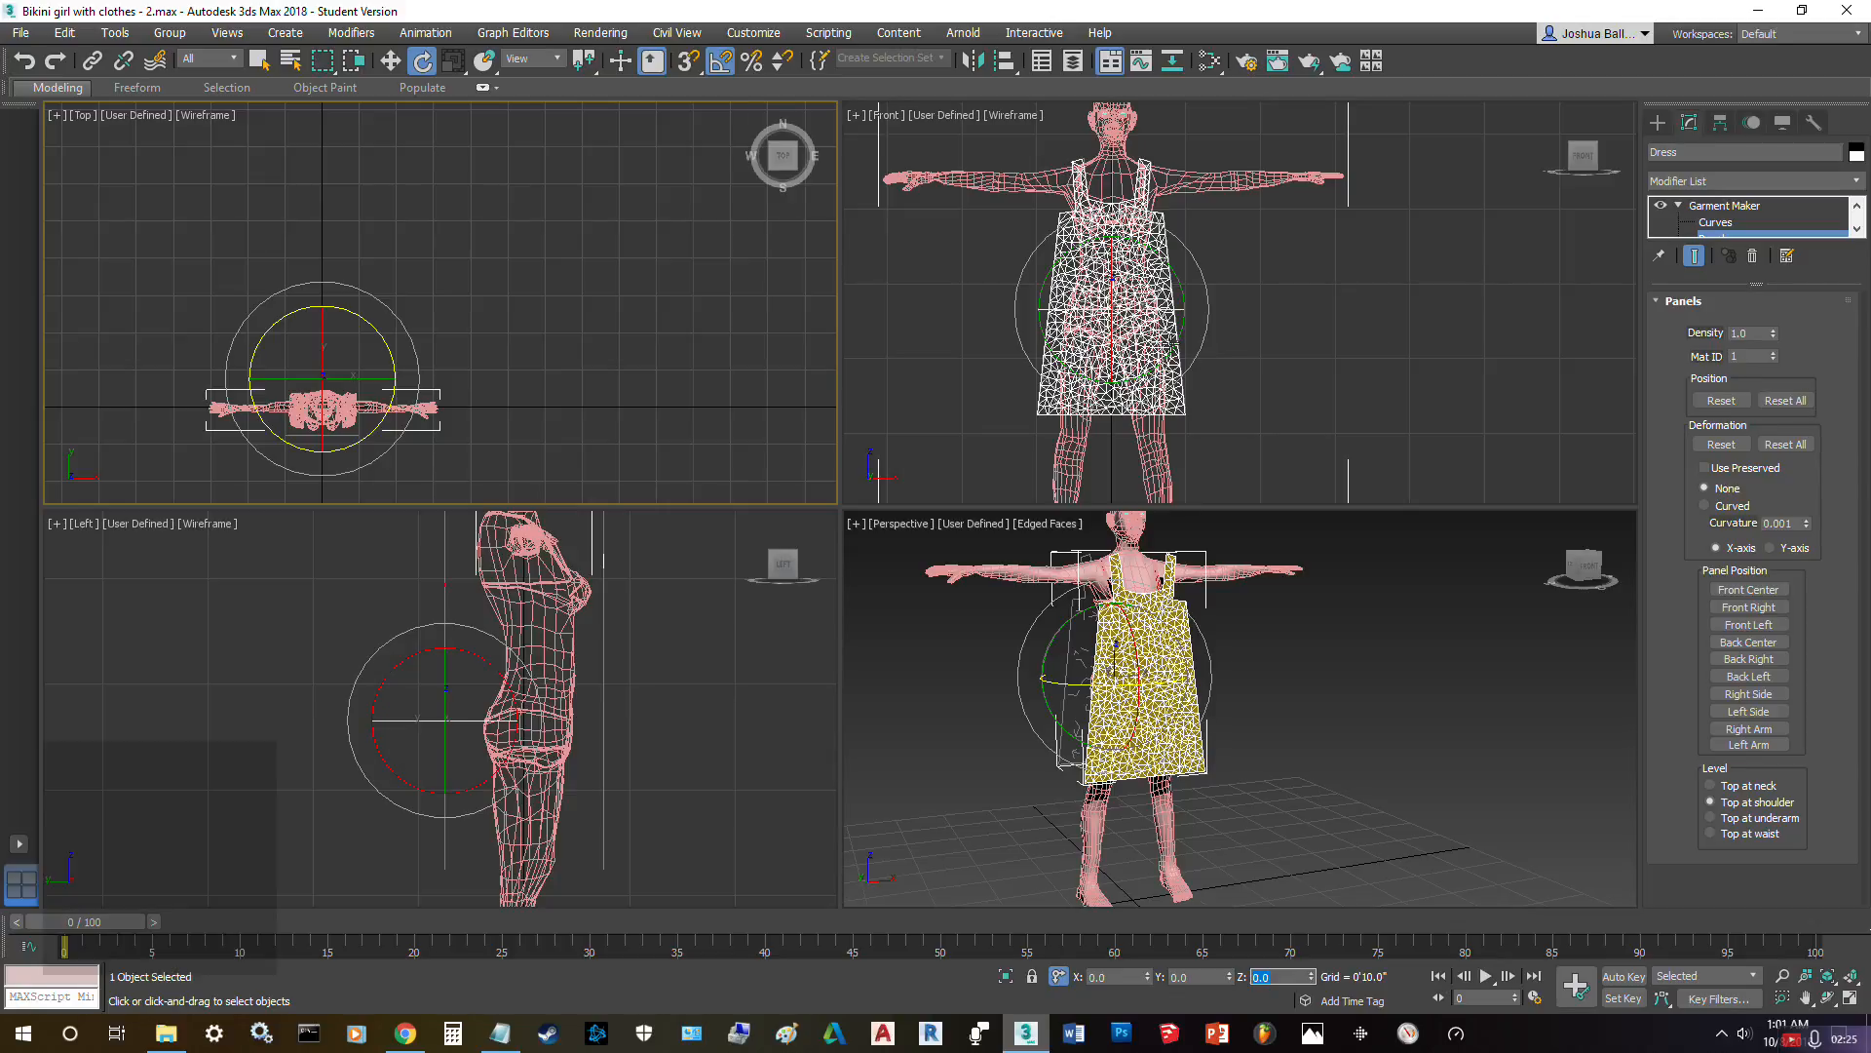
{"action": "left_click", "coordinate": [690, 420]}
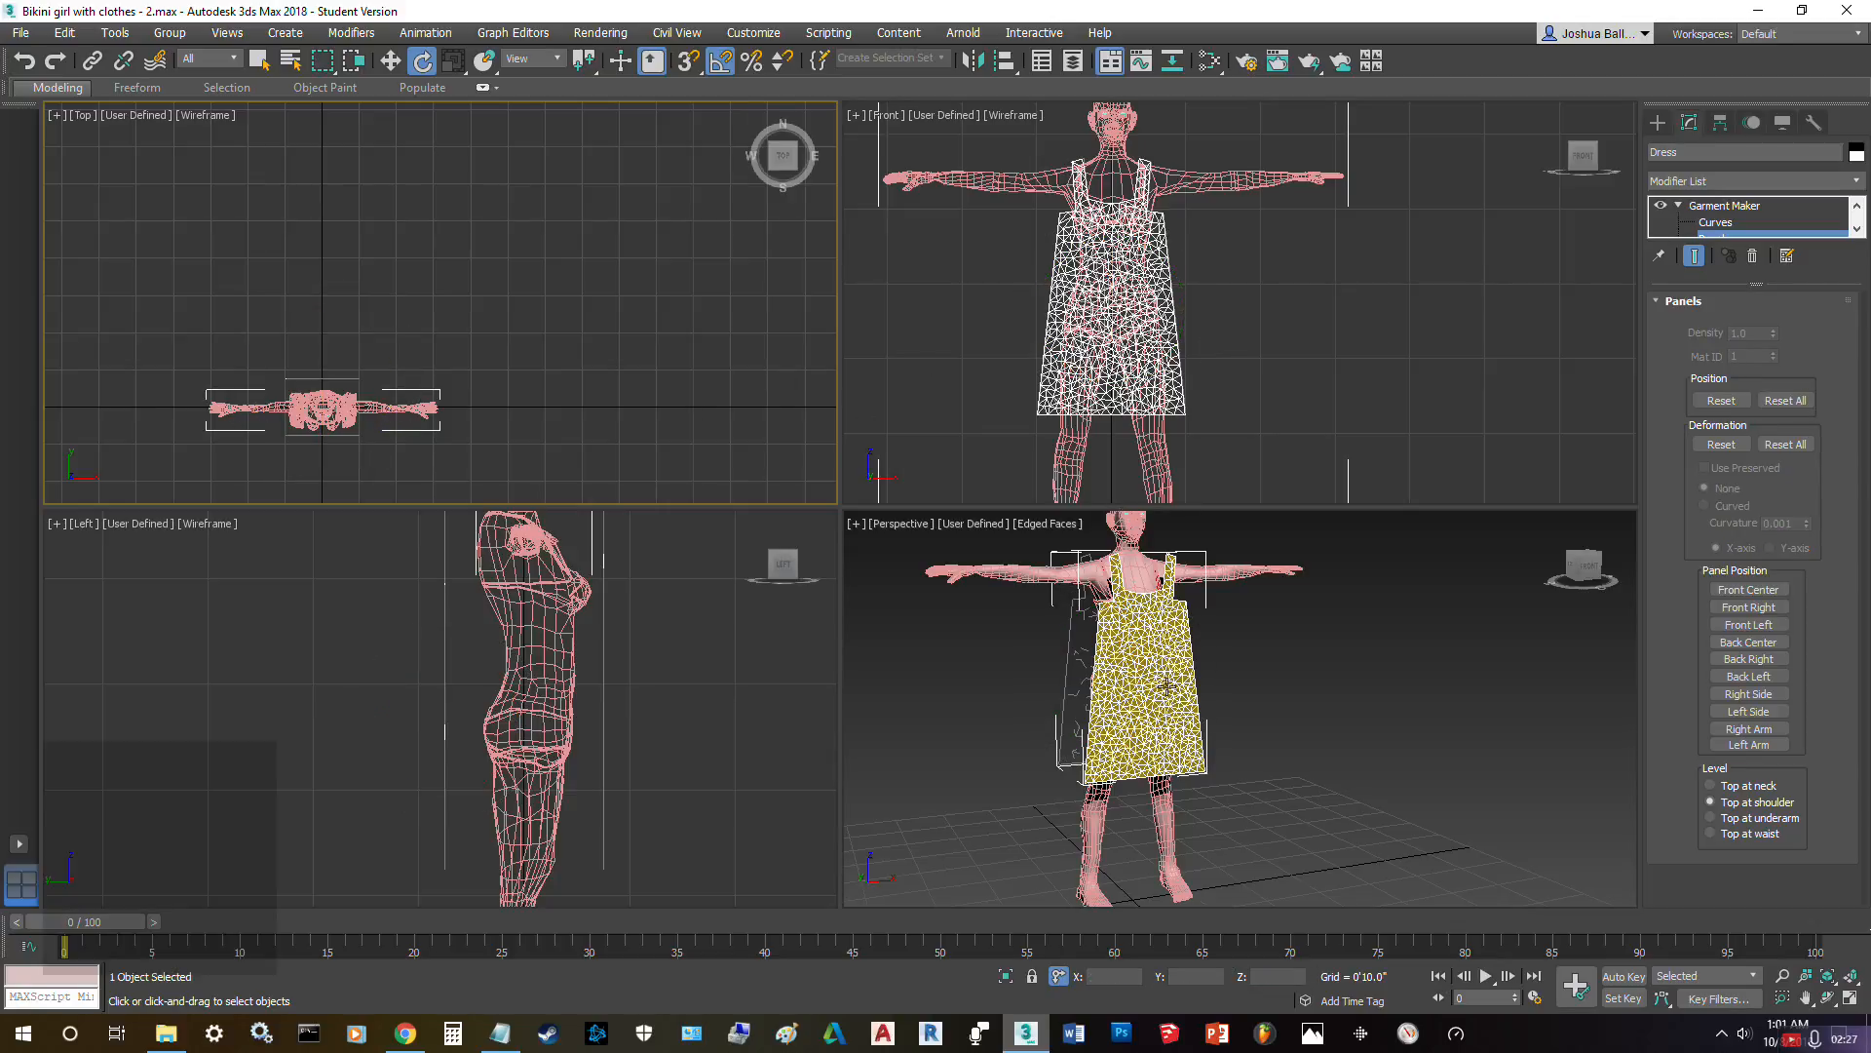
- Enter the Seams sub-object level of the dress's Garment Maker modifier
{"action": "left_click", "coordinate": [1123, 676]}
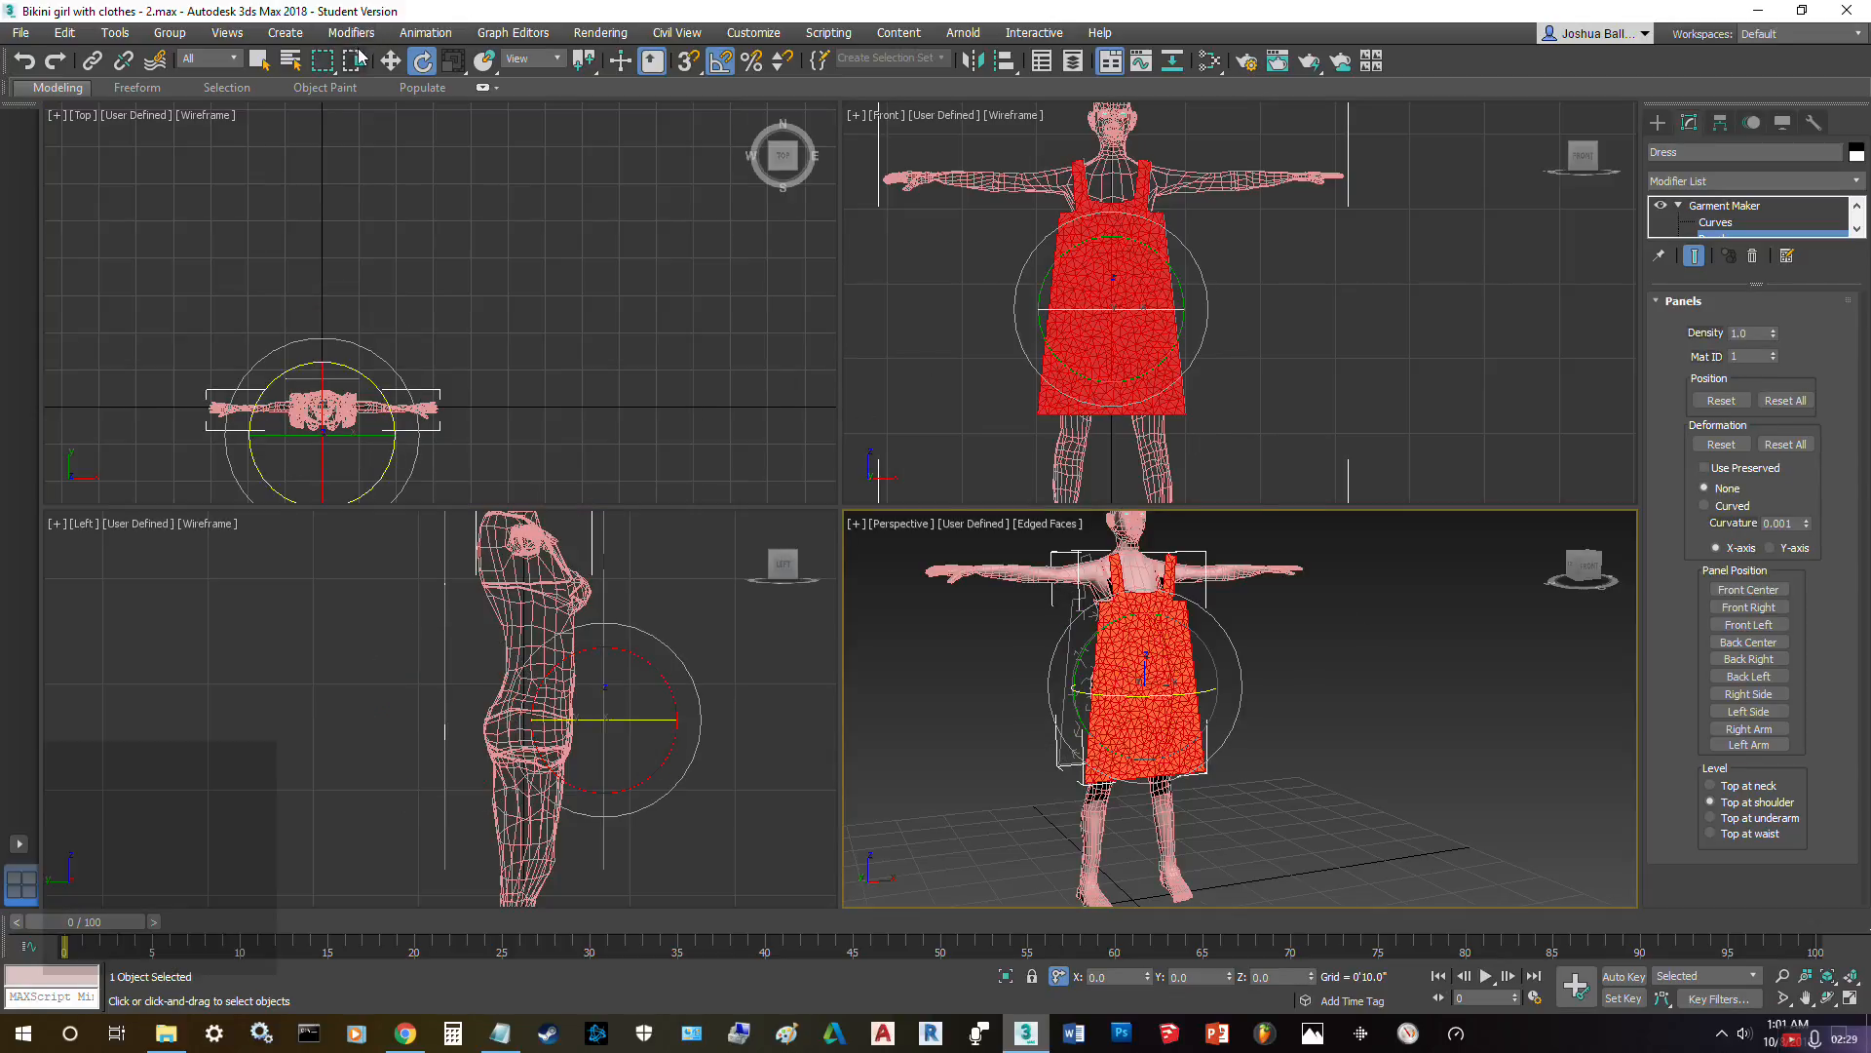
{"action": "left_click", "coordinate": [390, 61]}
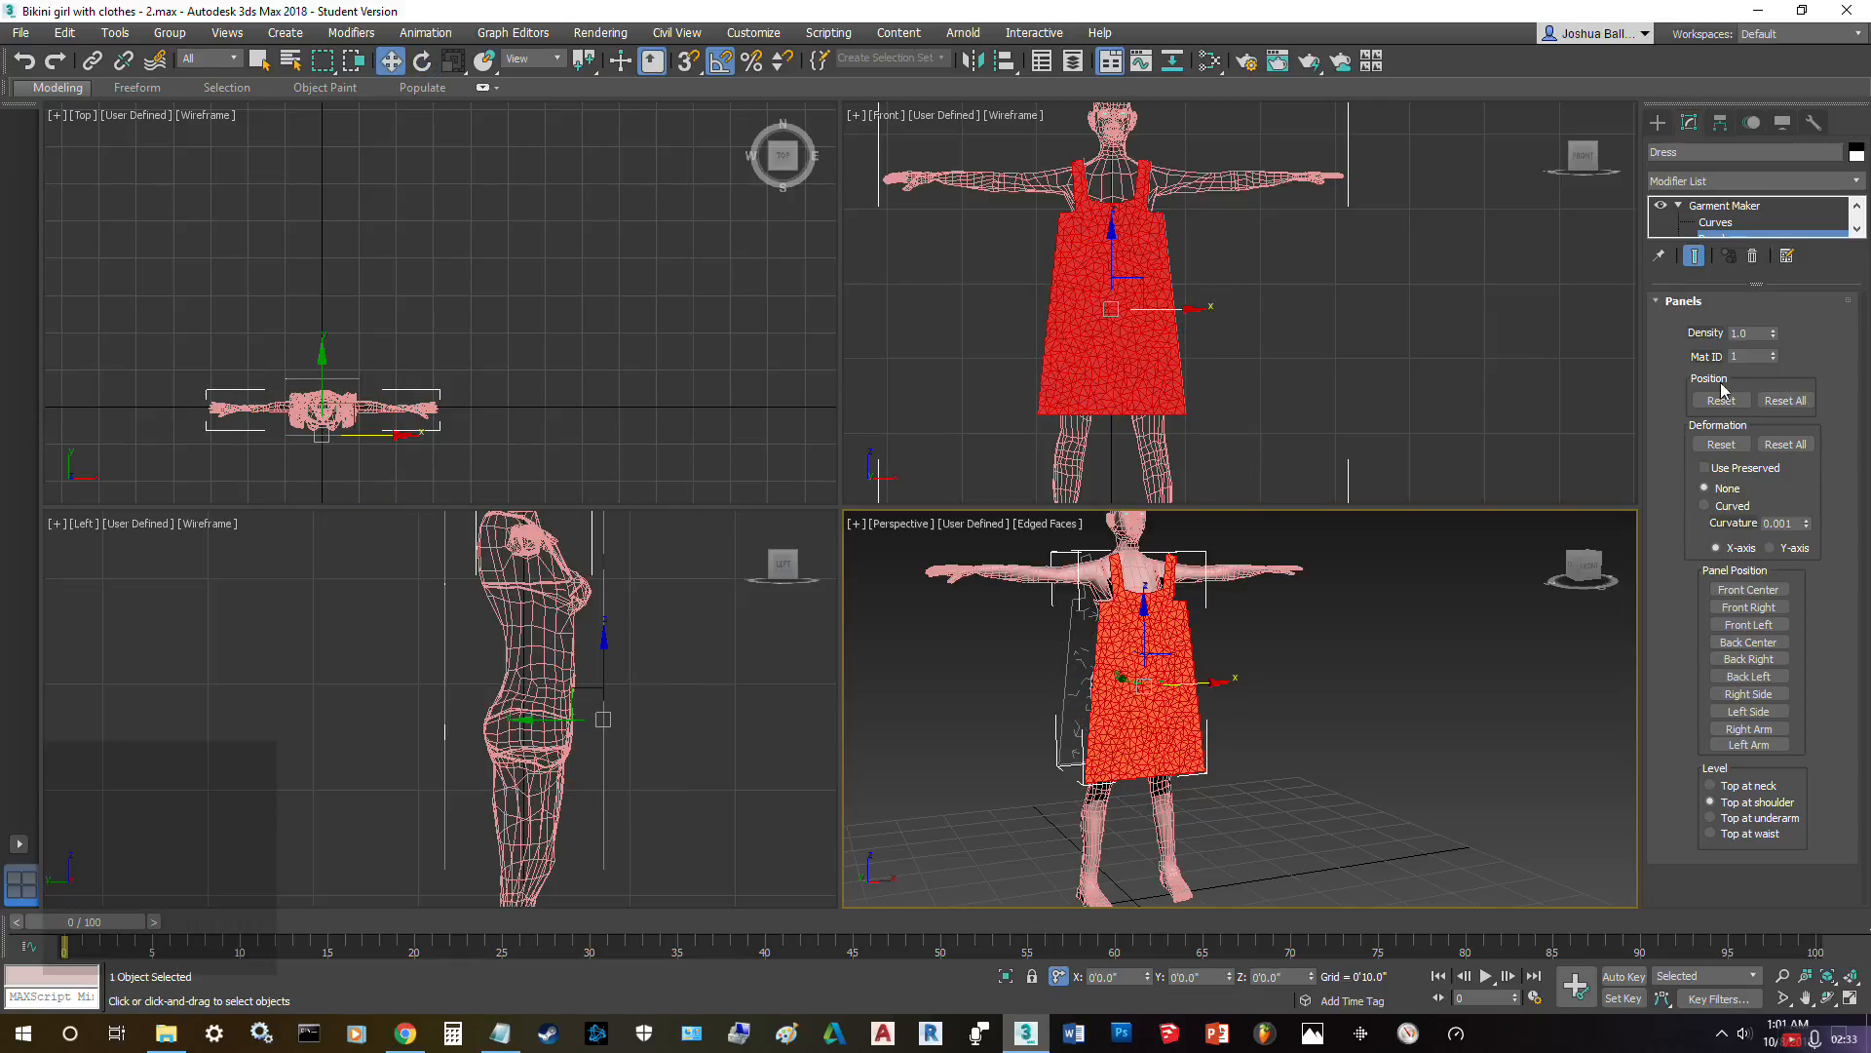
{"action": "left_click", "coordinate": [1717, 223]}
{"action": "scroll", "coordinate": [1728, 232], "scroll_direction": "down", "scroll_amount": 2}
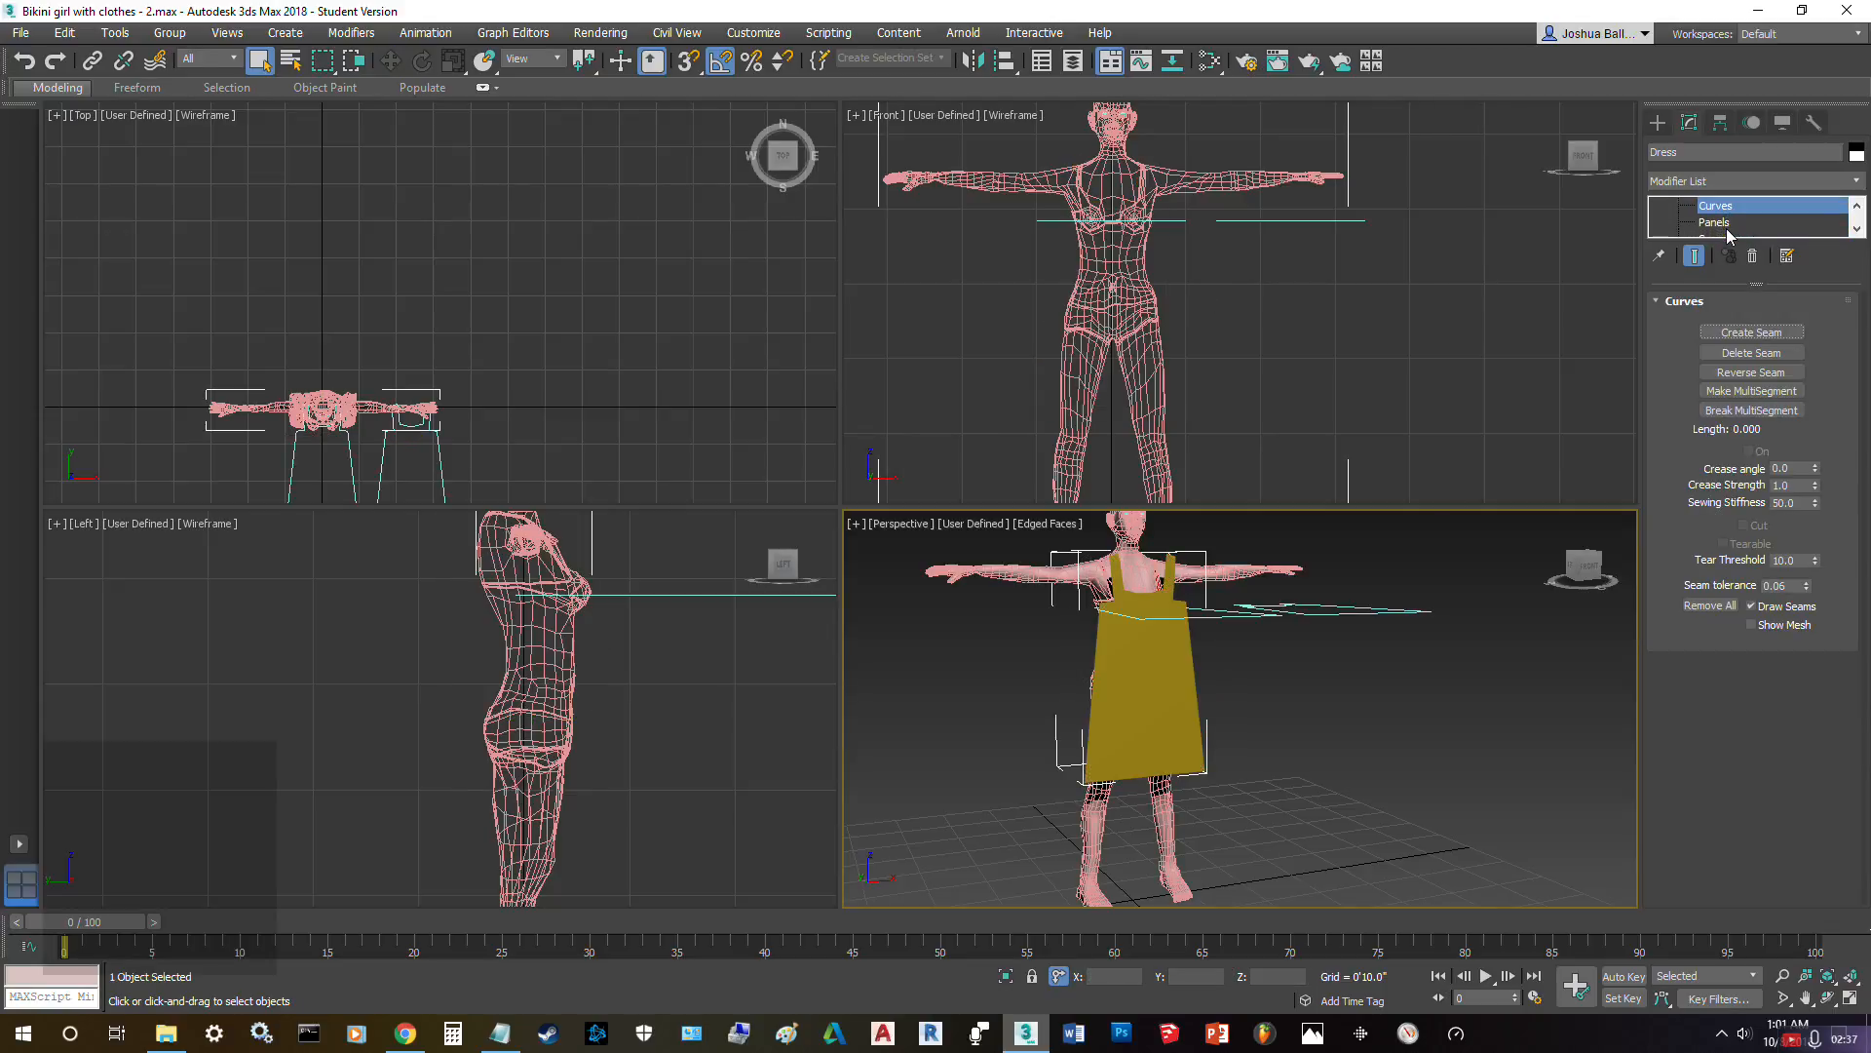
{"action": "left_click", "coordinate": [1721, 209]}
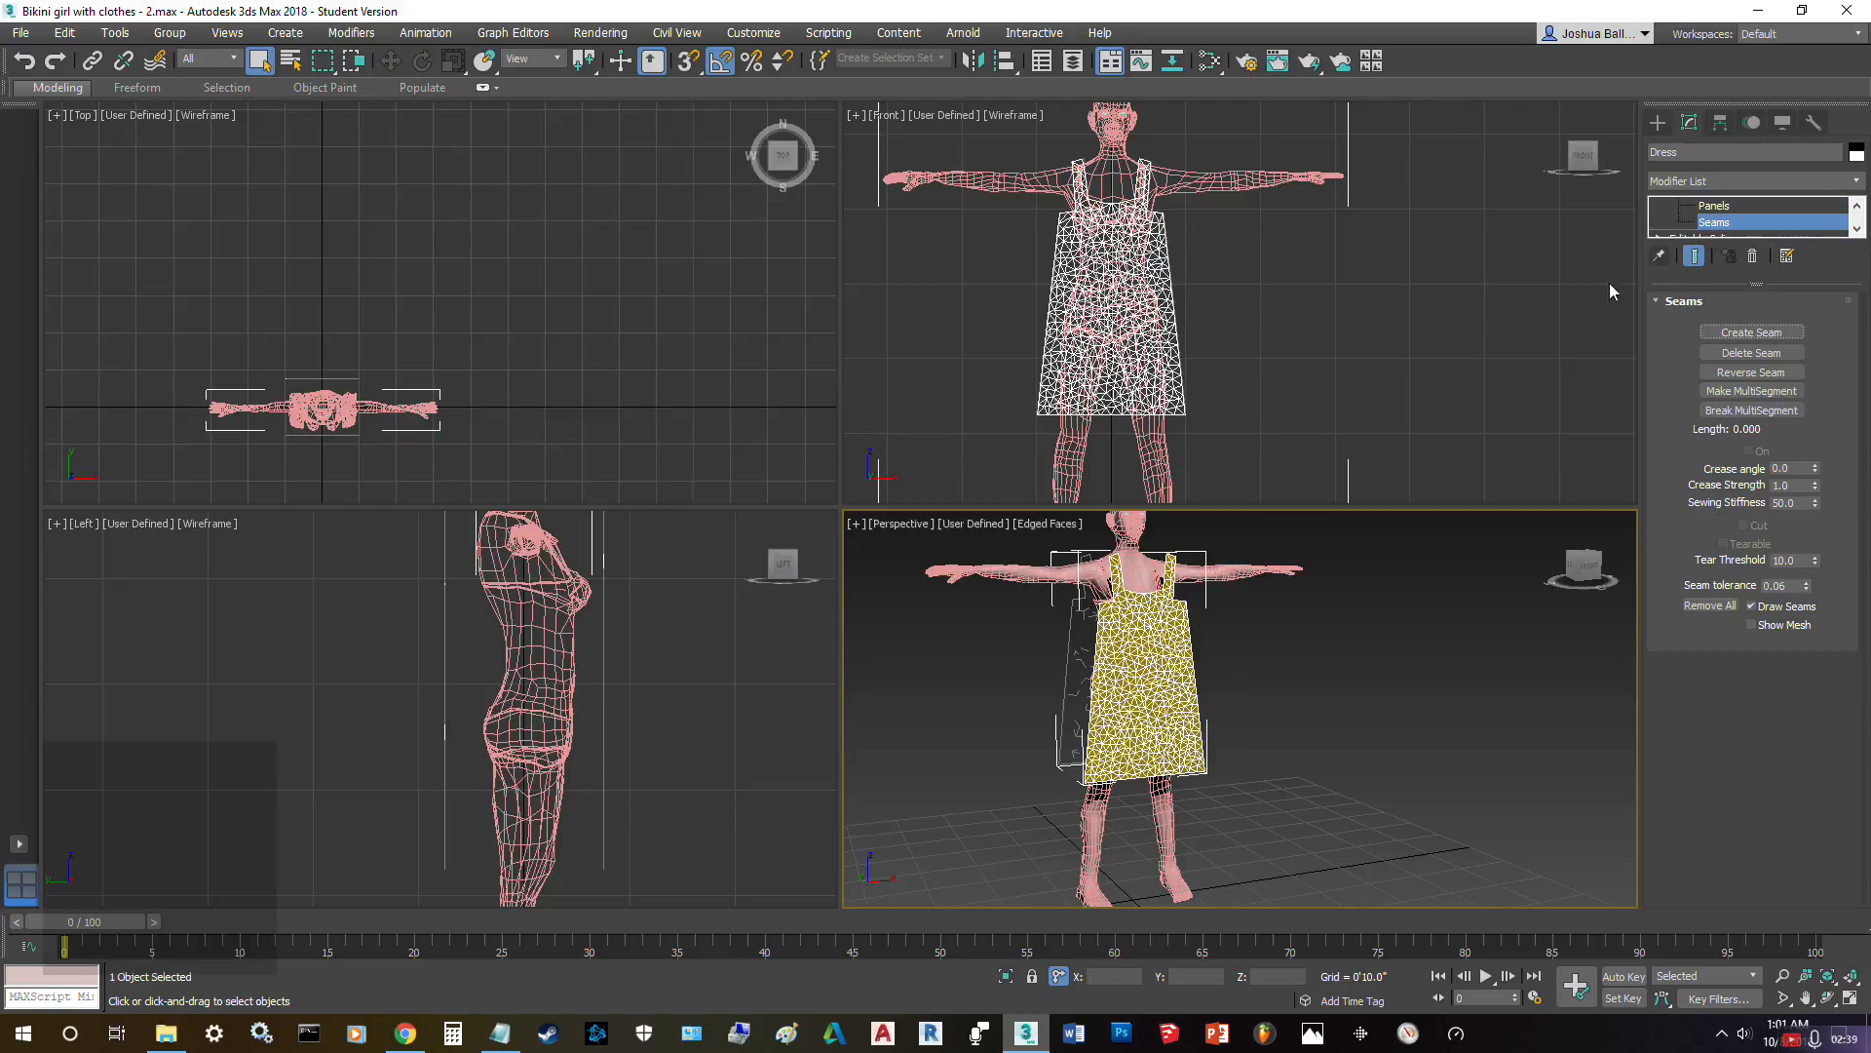
- Check the edge segments at the top of one shoulder's straps by selecting them on the back and front panels
{"action": "scroll", "coordinate": [1090, 651], "scroll_direction": "up", "scroll_amount": 5}
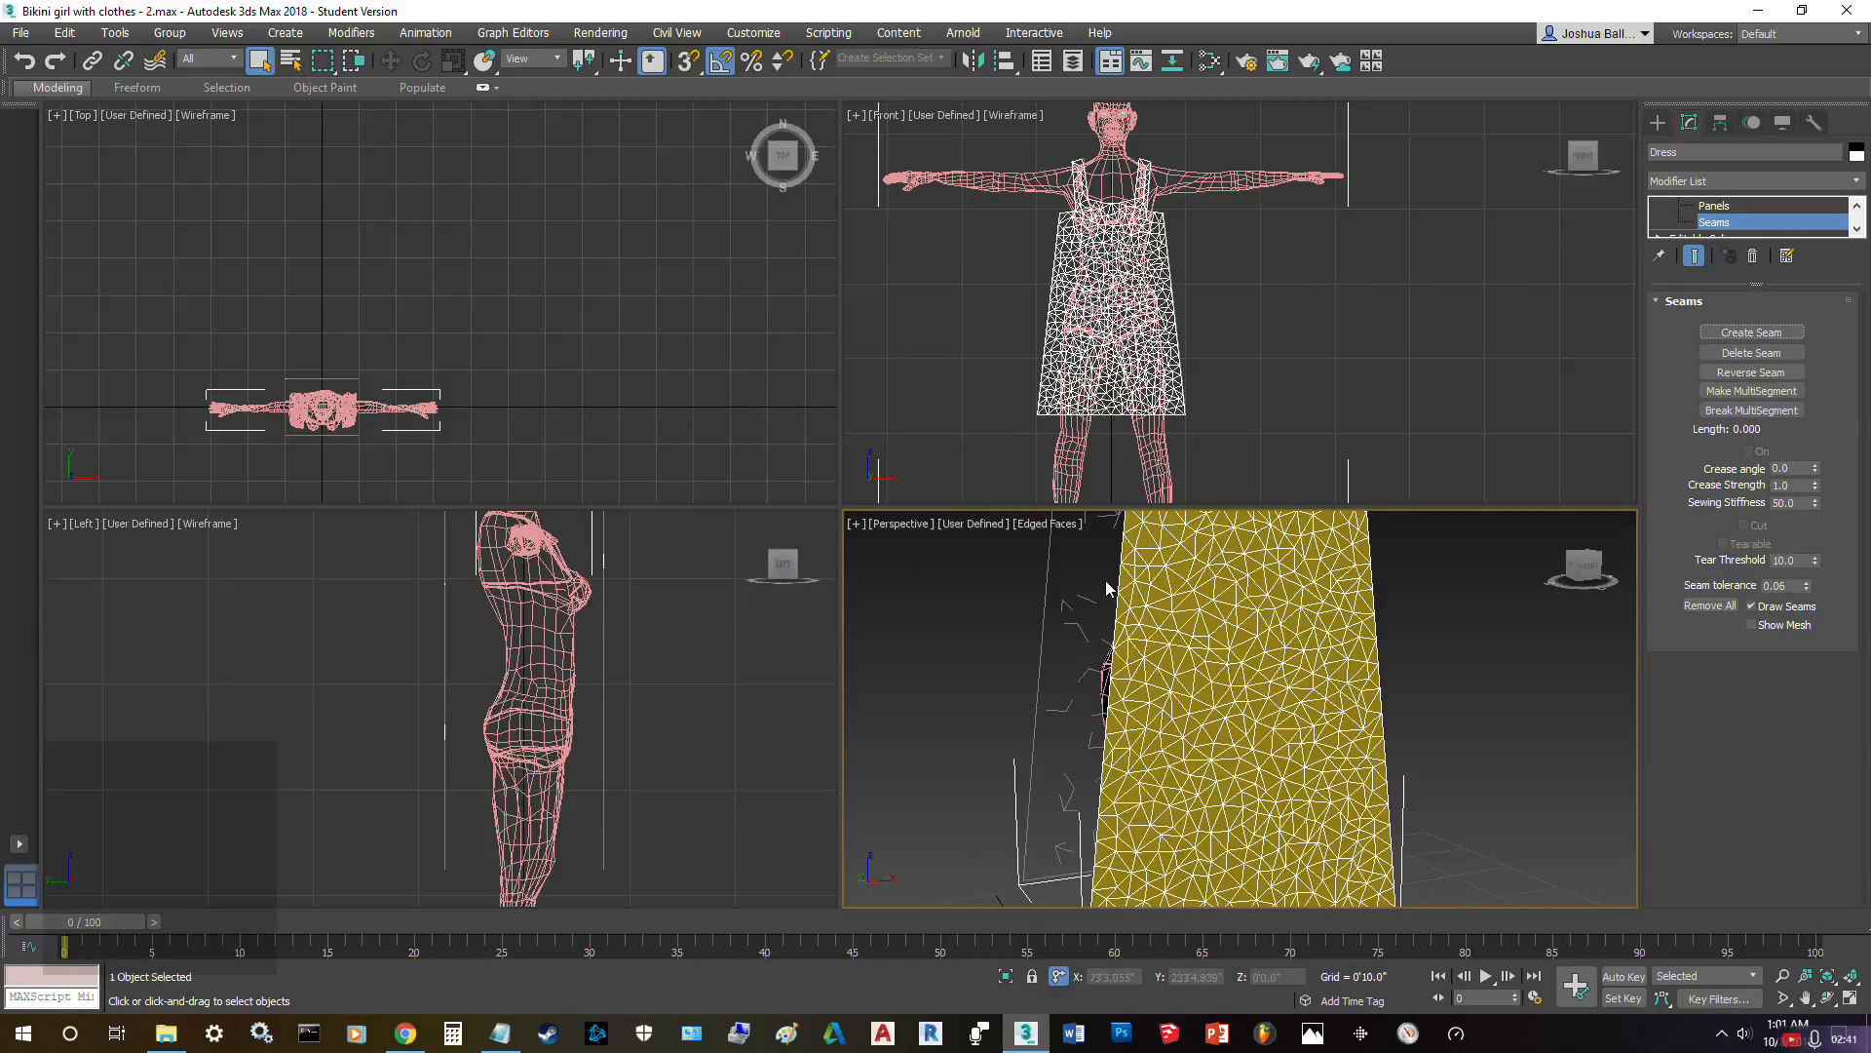
{"action": "scroll", "coordinate": [1101, 682], "scroll_direction": "down", "scroll_amount": 2}
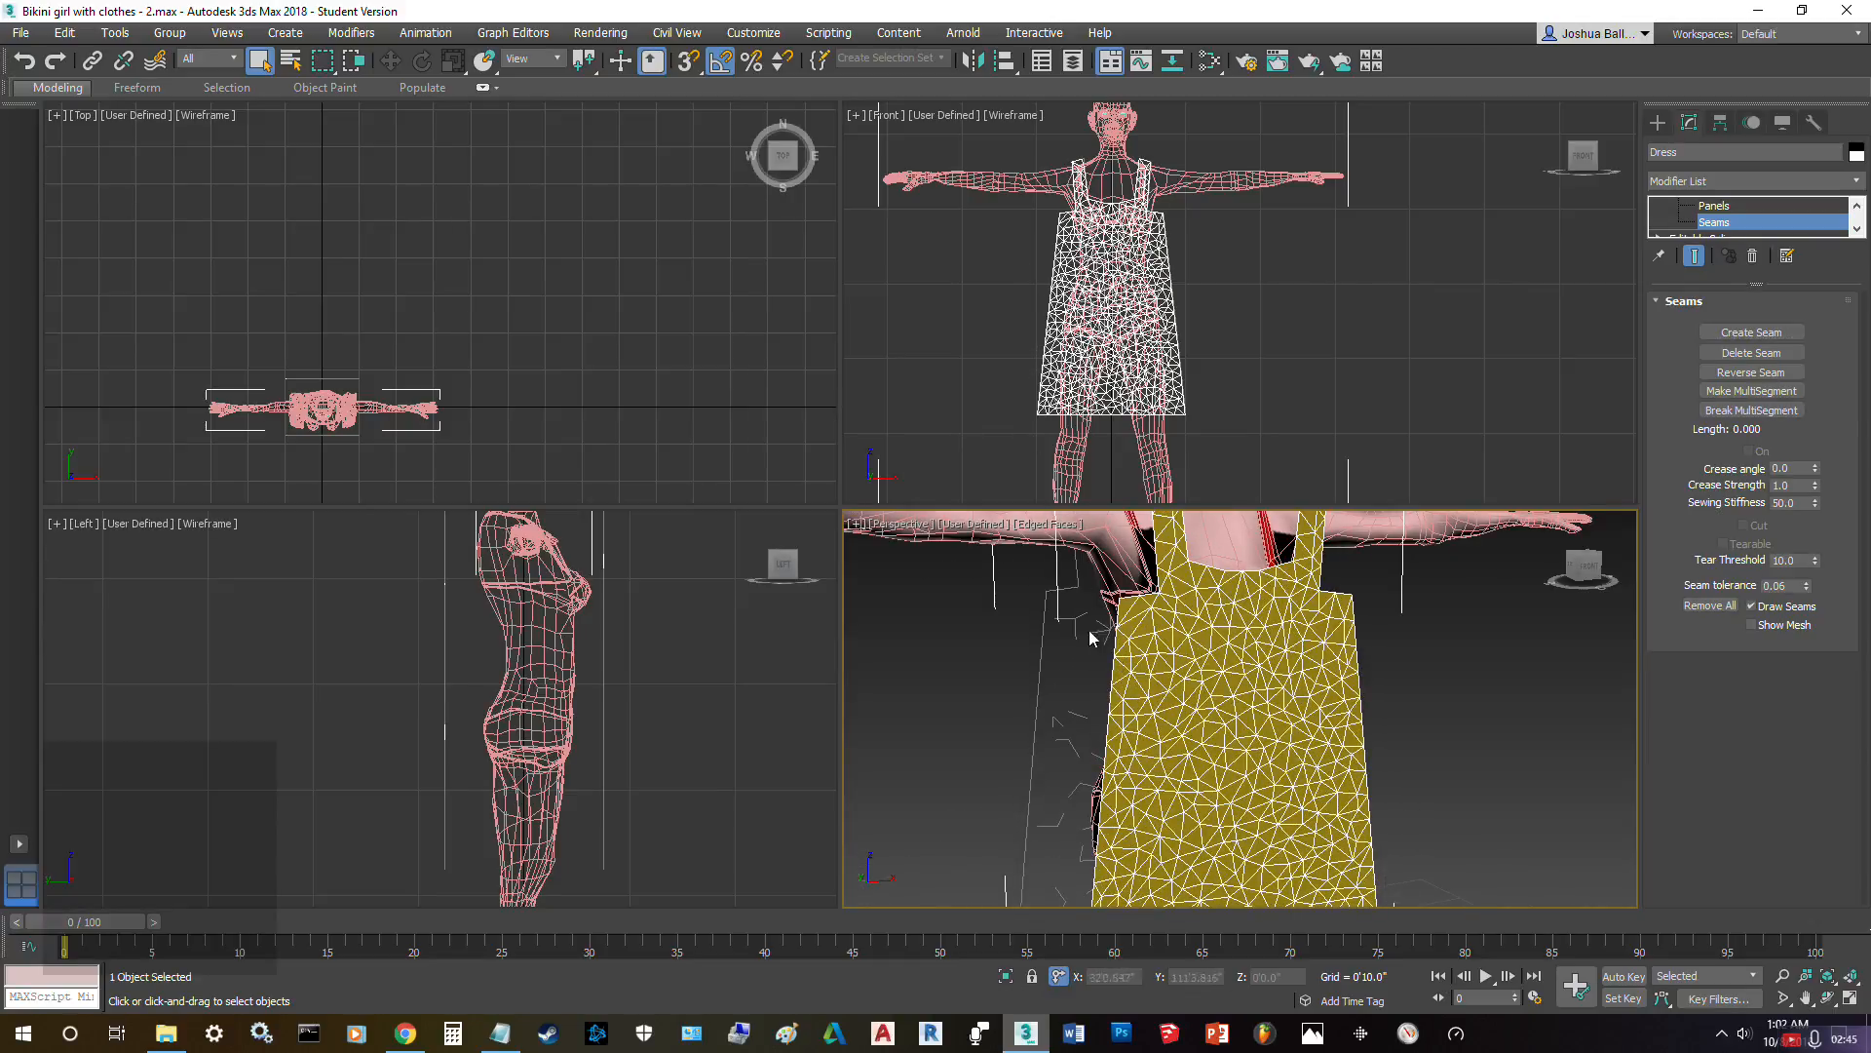
{"action": "middle_click_drag", "start_coordinate": [1159, 696], "coordinate": [1150, 595], "text": "alt"}
{"action": "left_click_drag", "start_coordinate": [1137, 549], "coordinate": [1156, 593]}
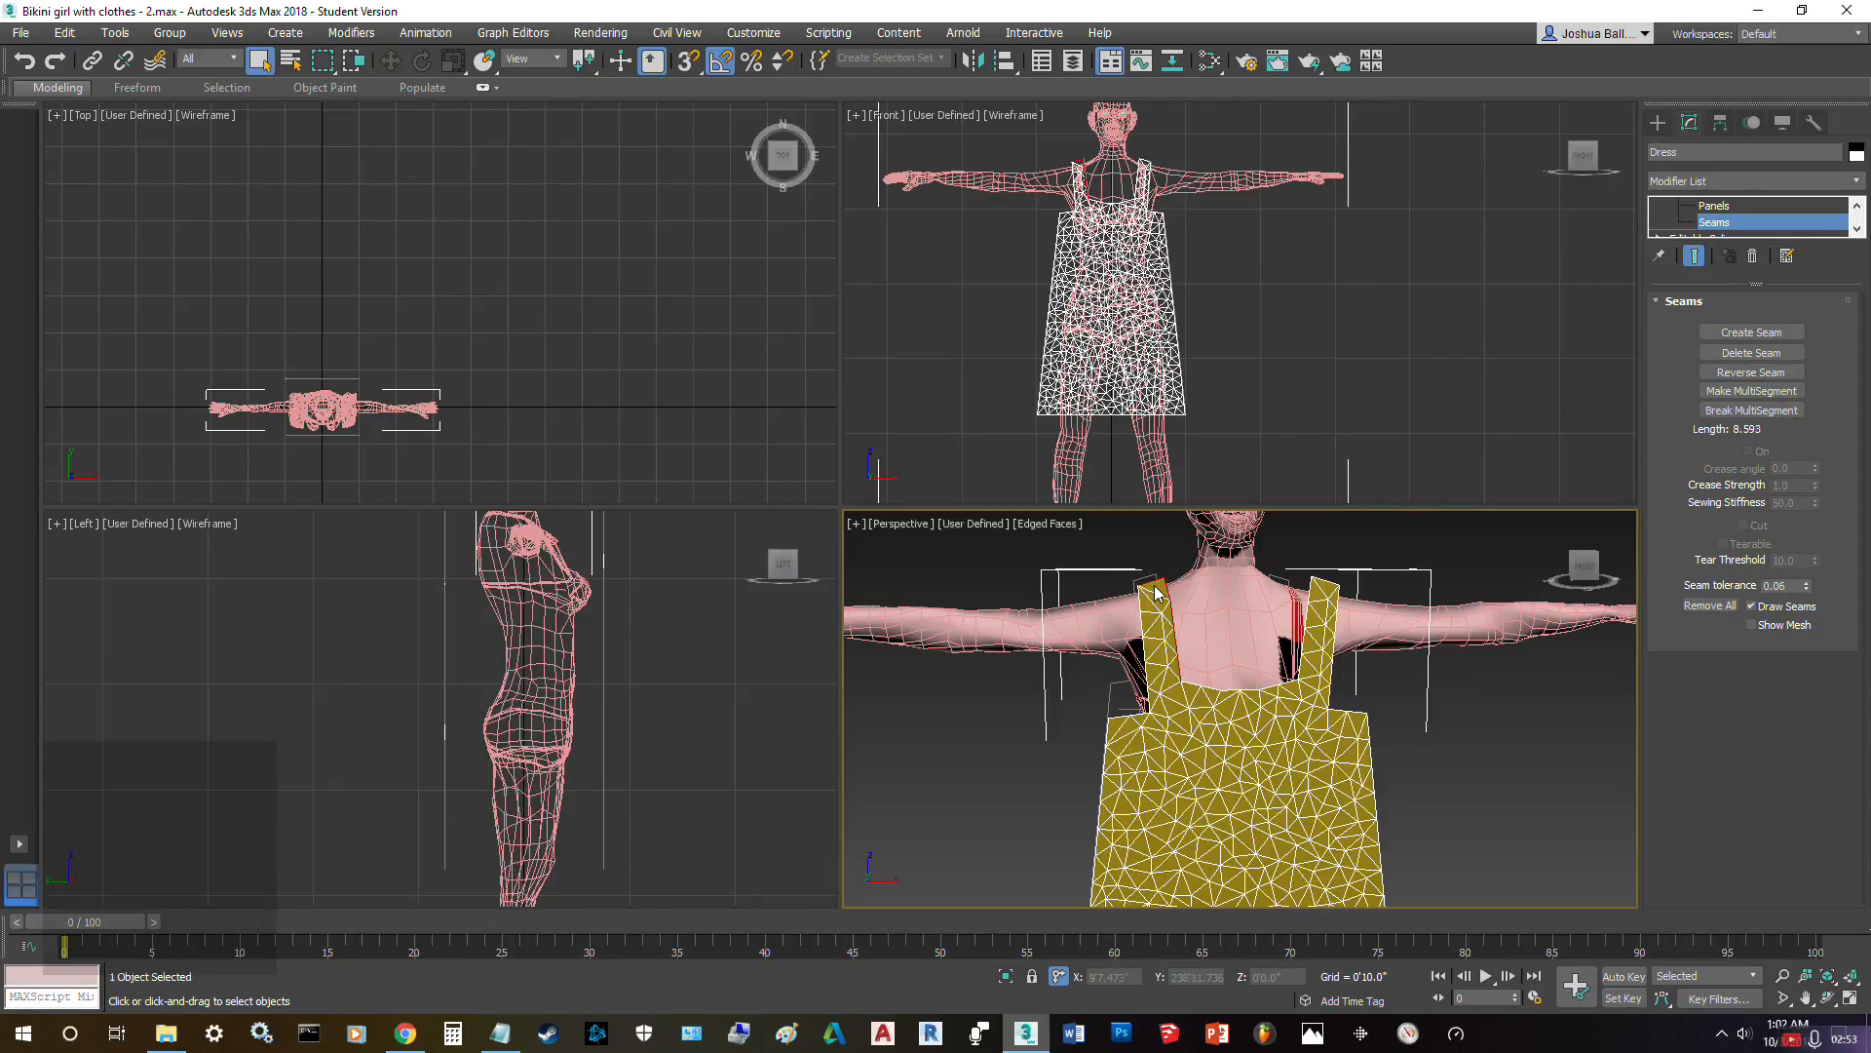
{"action": "left_click", "coordinate": [1146, 552]}
{"action": "scroll", "coordinate": [1154, 568], "scroll_direction": "up", "scroll_amount": 5}
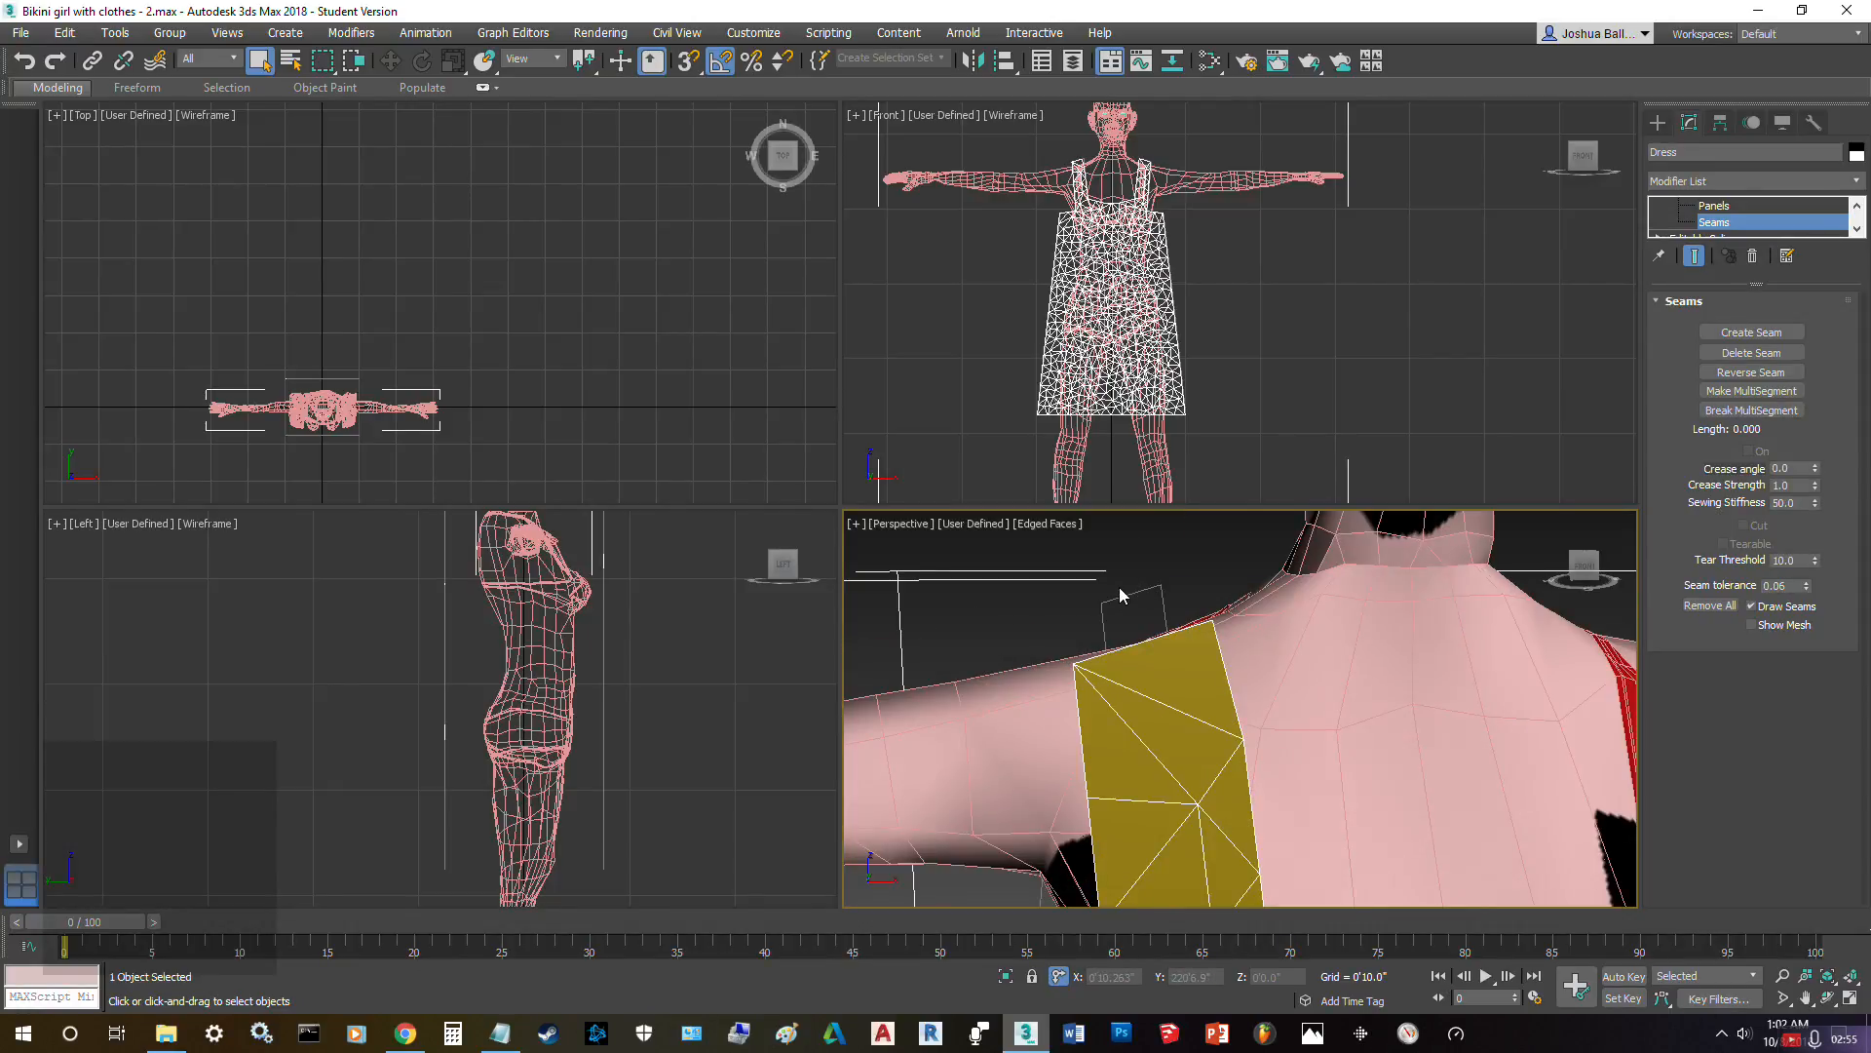
{"action": "left_click_drag", "start_coordinate": [1141, 619], "coordinate": [1139, 615]}
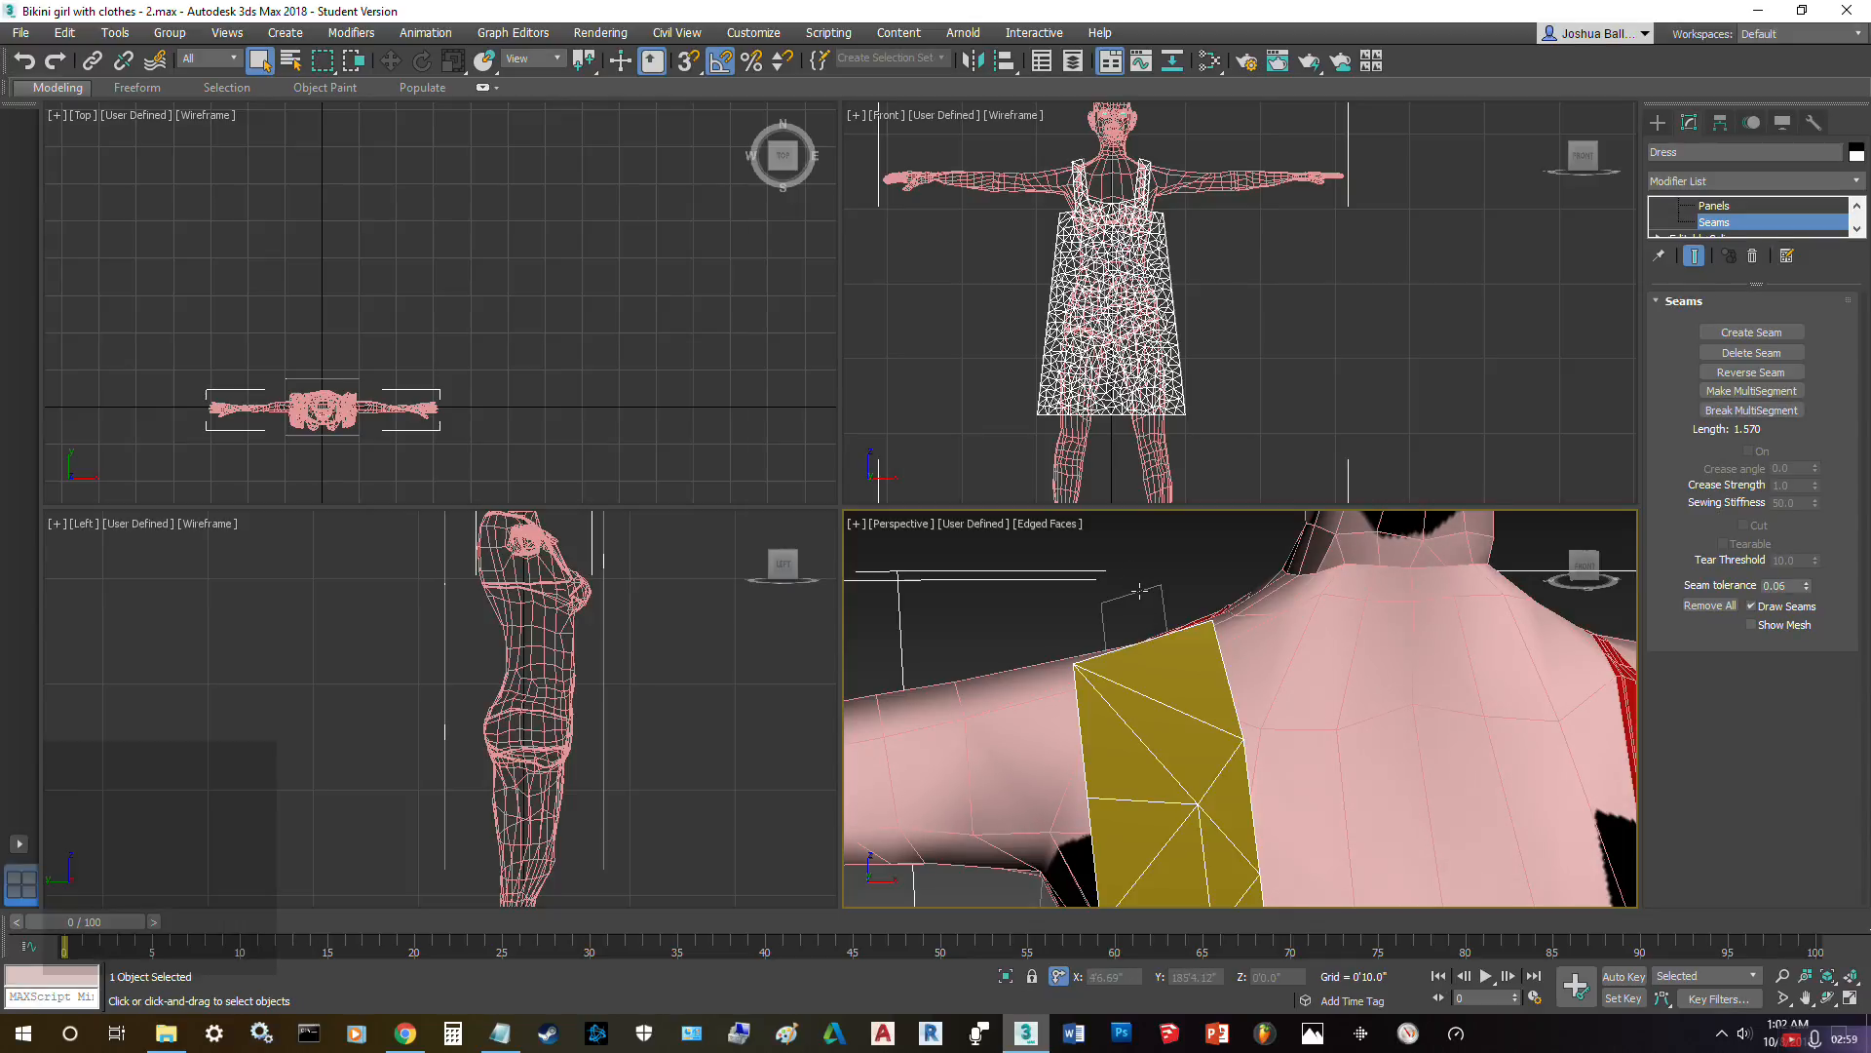
- Inspect the front panel's other strap by selecting its top edge to see which segment it belongs to
{"action": "middle_click_drag", "start_coordinate": [1138, 579], "coordinate": [1384, 612], "text": "alt"}
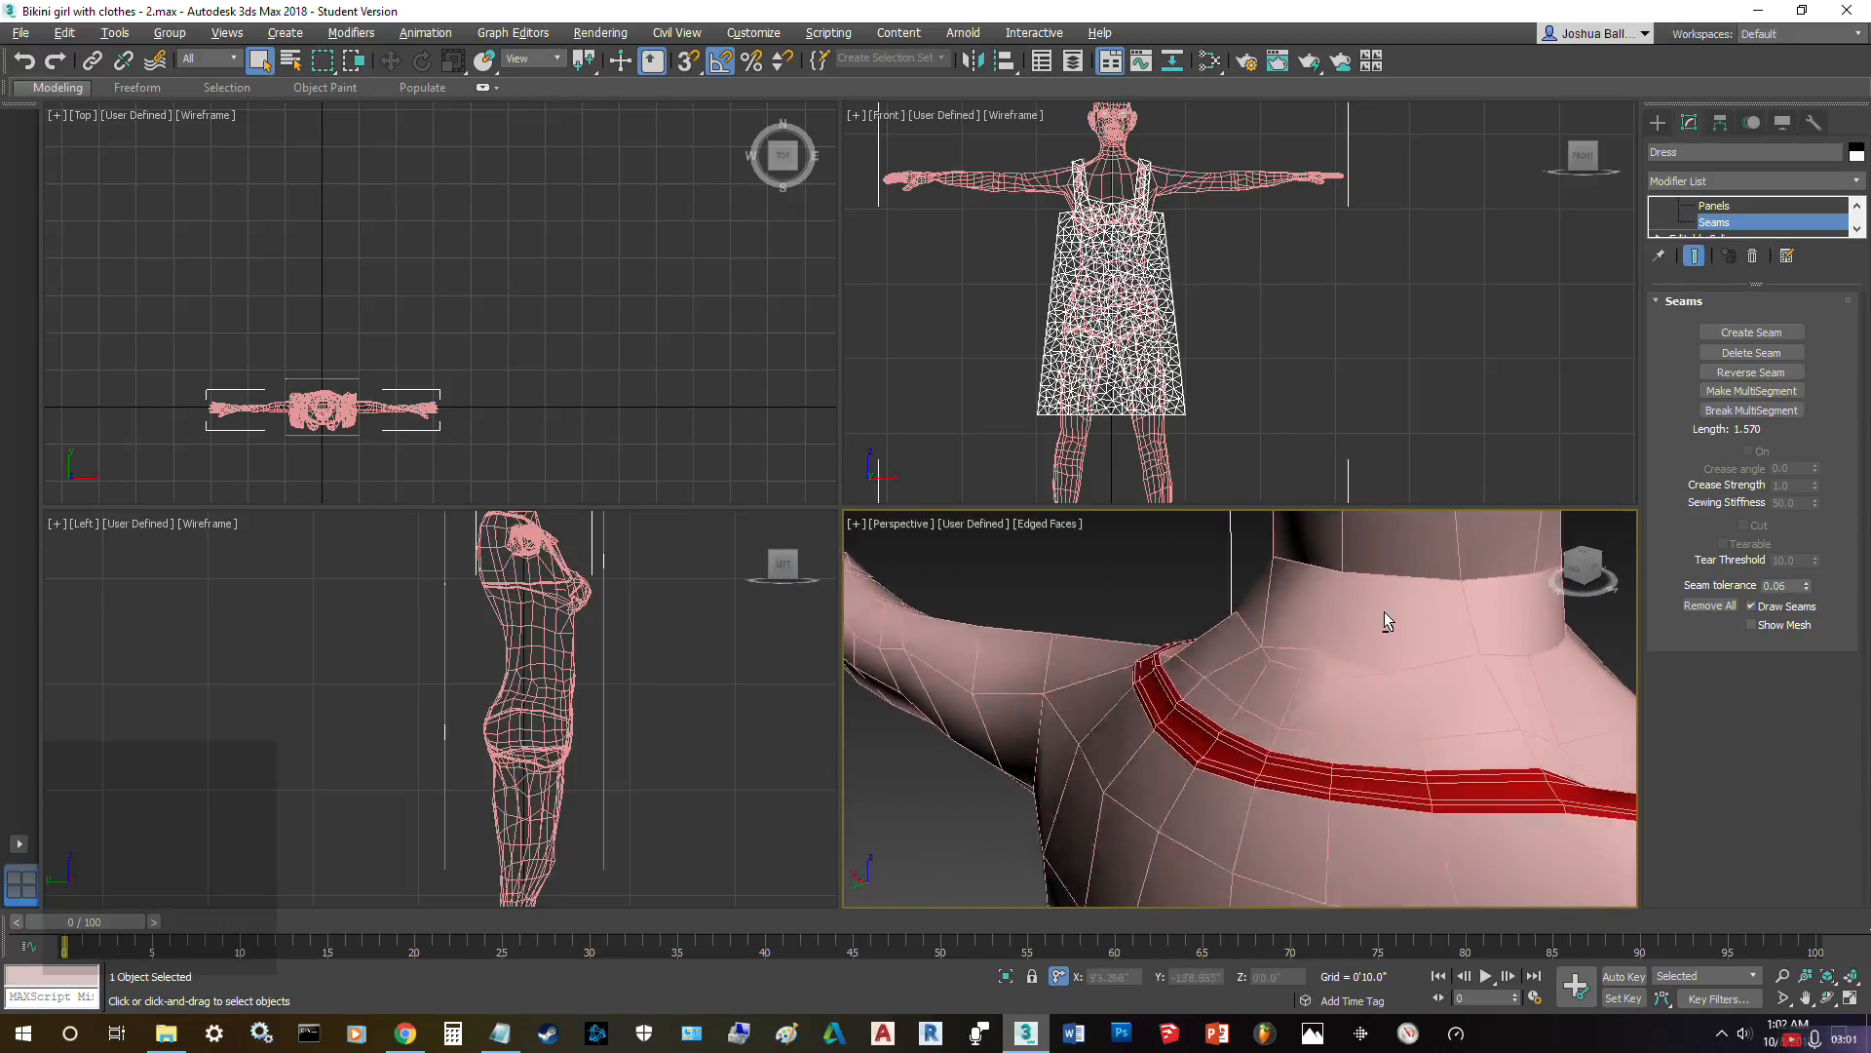
{"action": "scroll", "coordinate": [1389, 616], "scroll_direction": "down", "scroll_amount": 6}
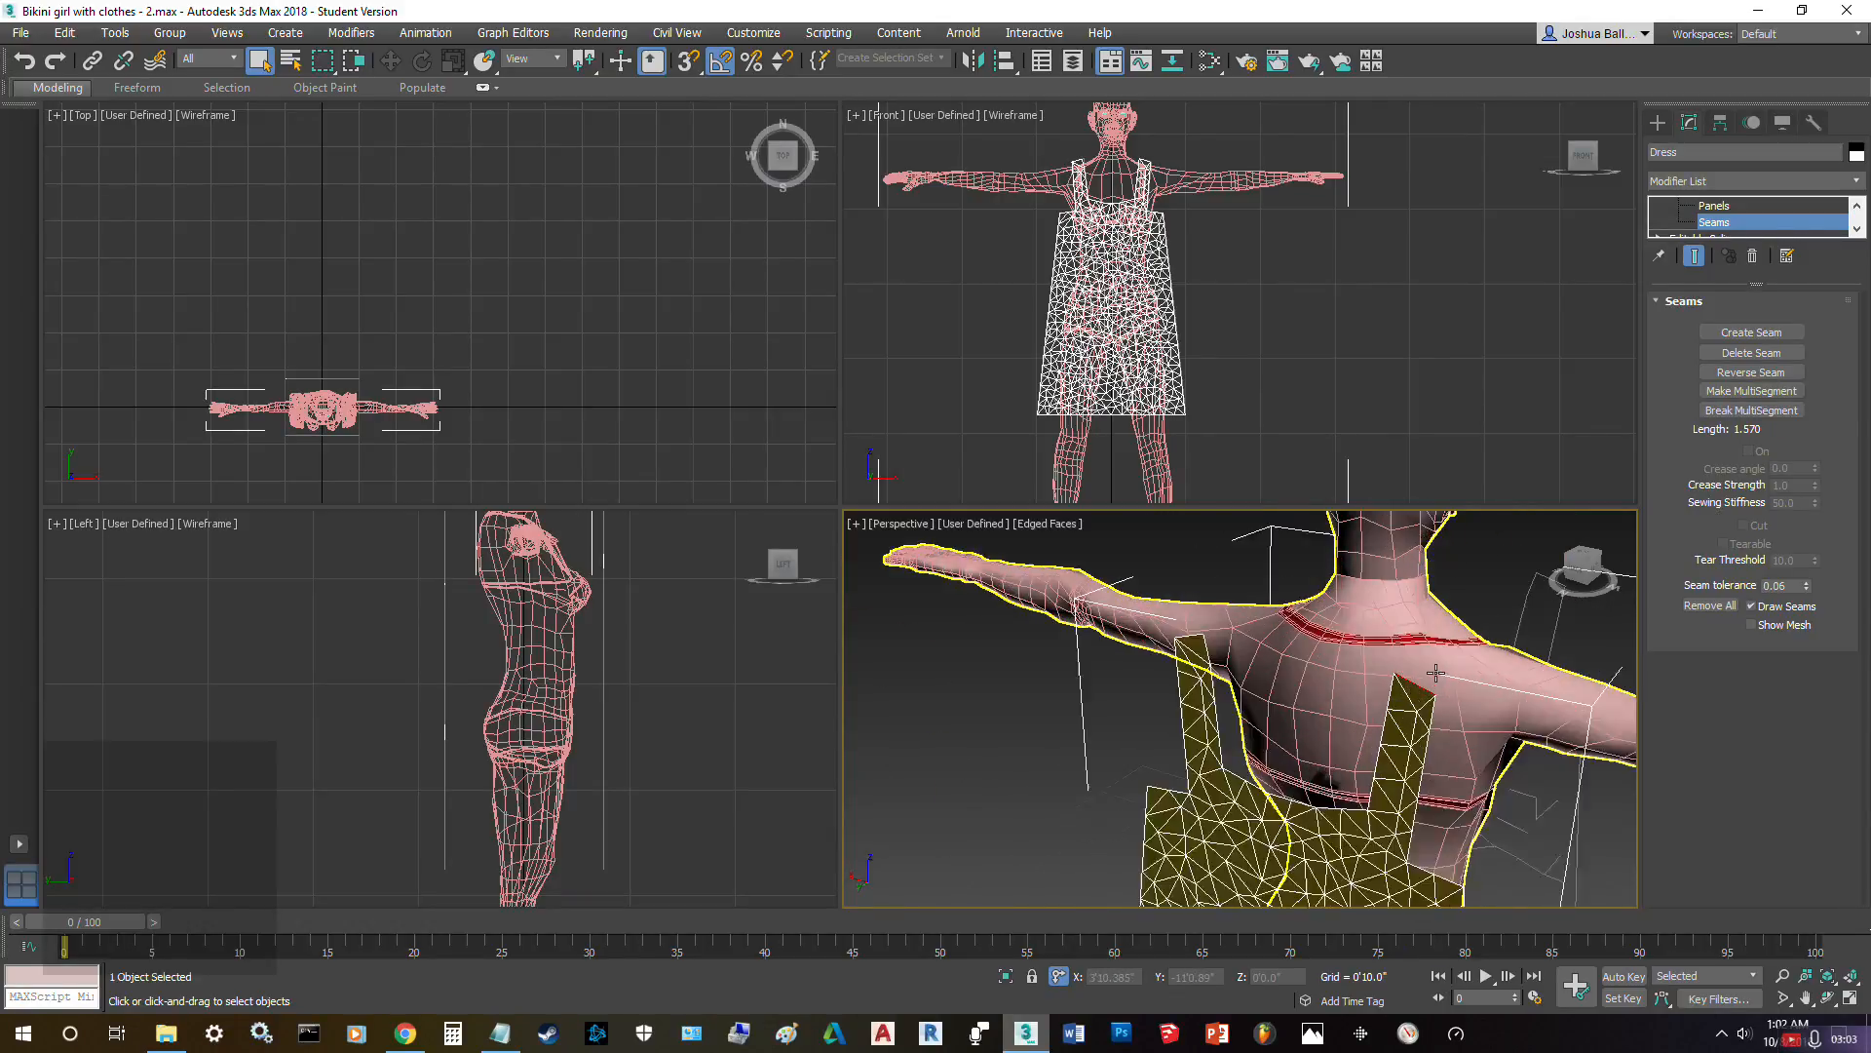
{"action": "scroll", "coordinate": [1436, 673], "scroll_direction": "up", "scroll_amount": 5}
{"action": "middle_click_drag", "start_coordinate": [1462, 647], "coordinate": [1183, 641], "text": "alt"}
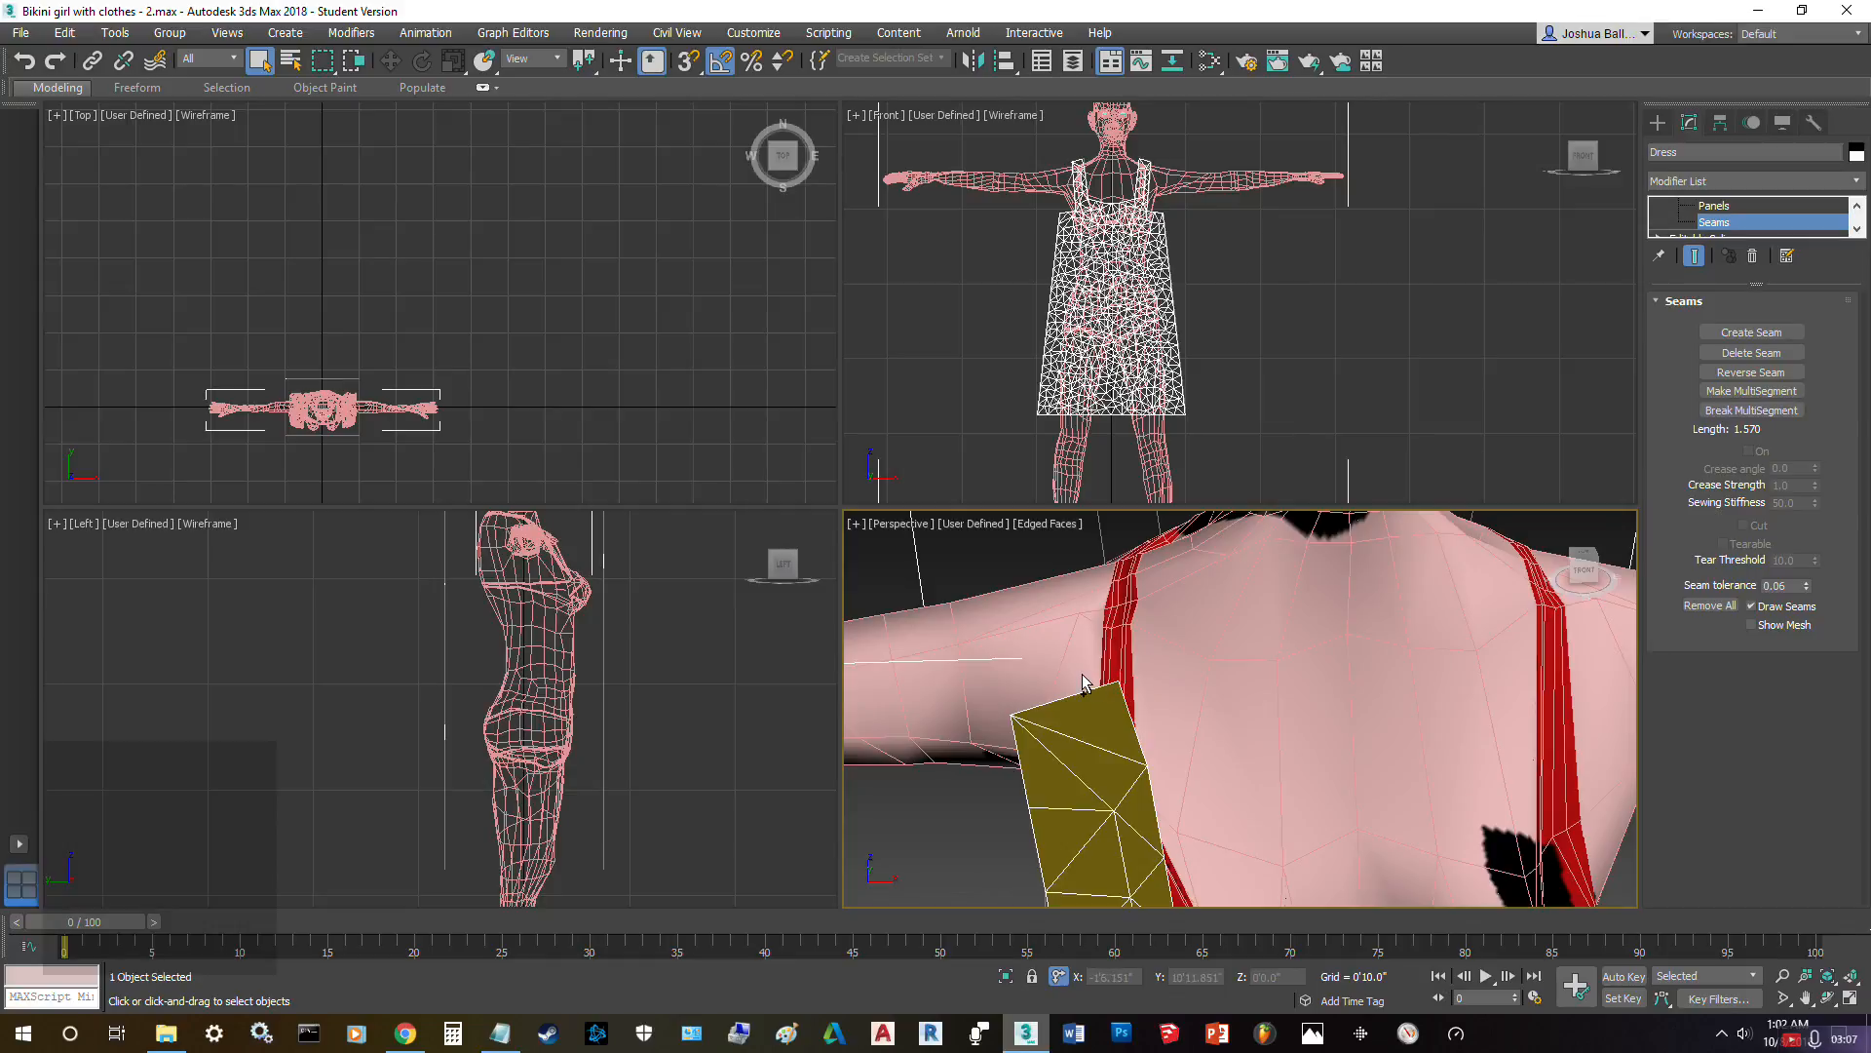
{"action": "left_click", "coordinate": [1120, 676]}
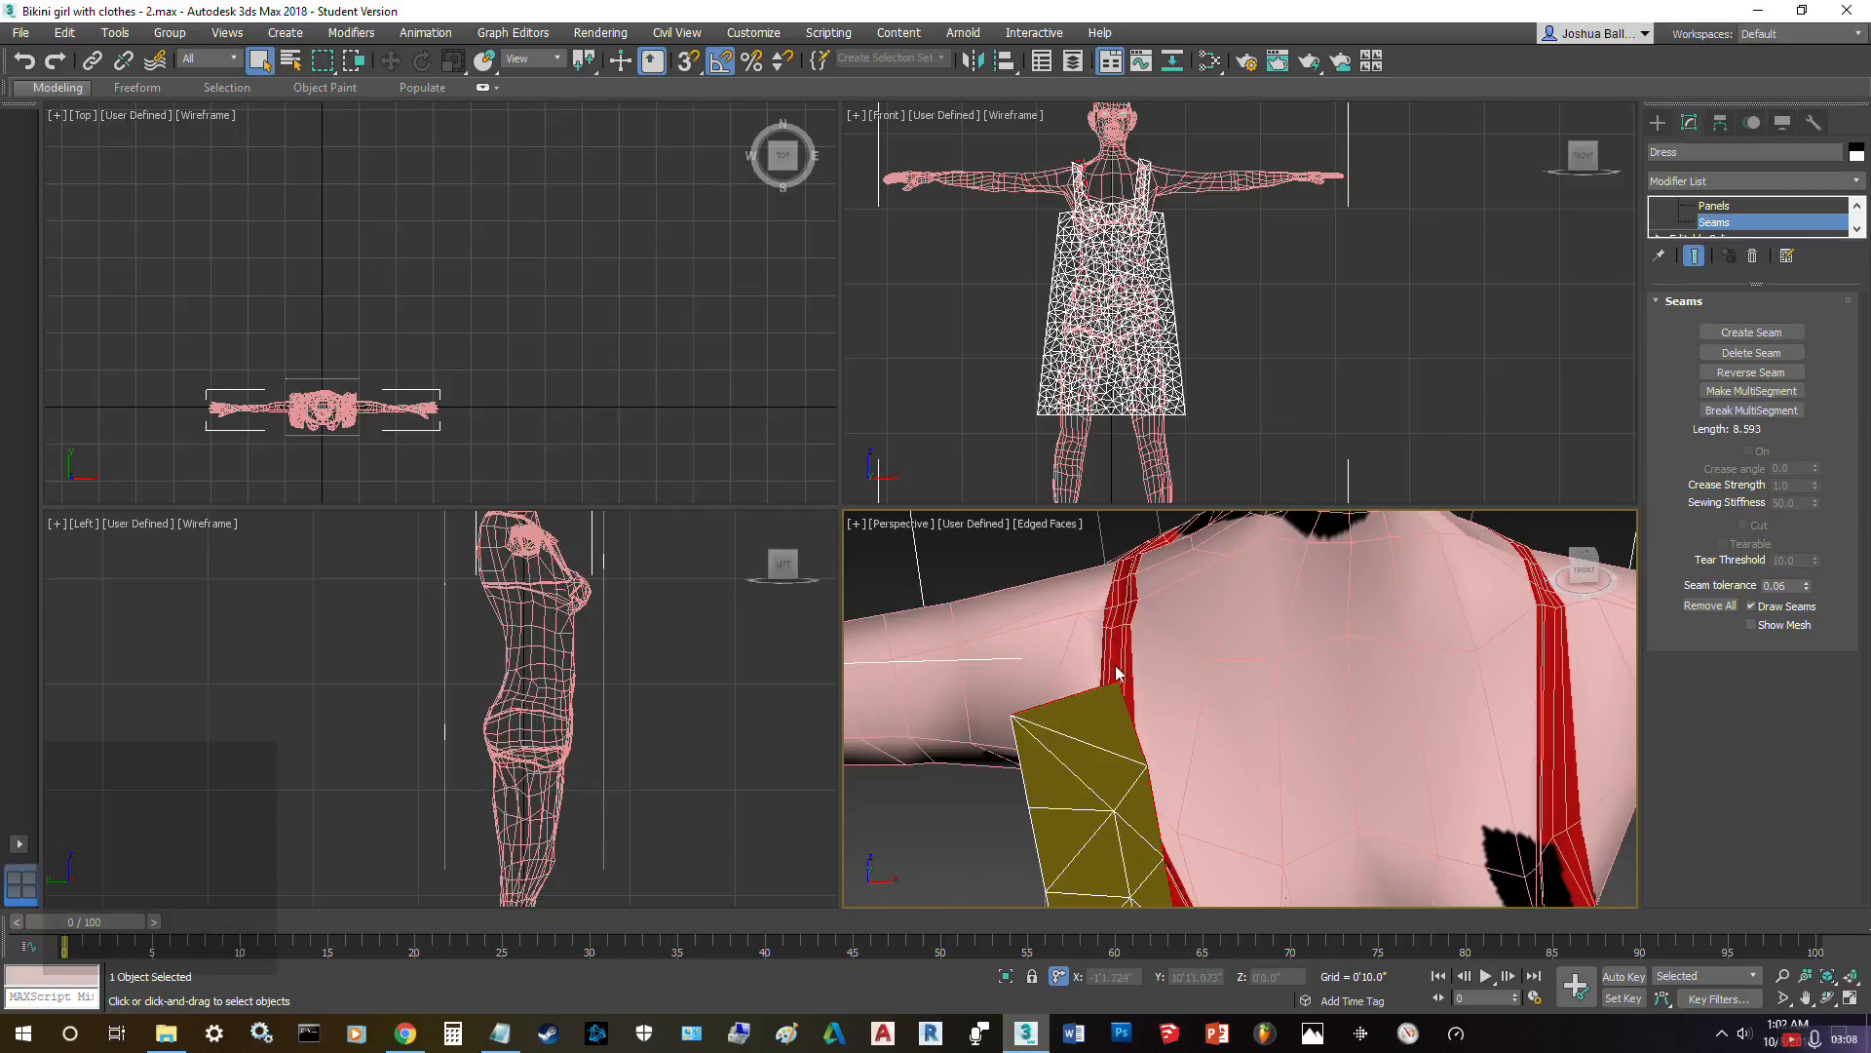
{"action": "left_click", "coordinate": [1168, 752]}
{"action": "middle_click_drag", "start_coordinate": [1144, 672], "coordinate": [1222, 720]}
{"action": "scroll", "coordinate": [1236, 712], "scroll_direction": "down", "scroll_amount": 4}
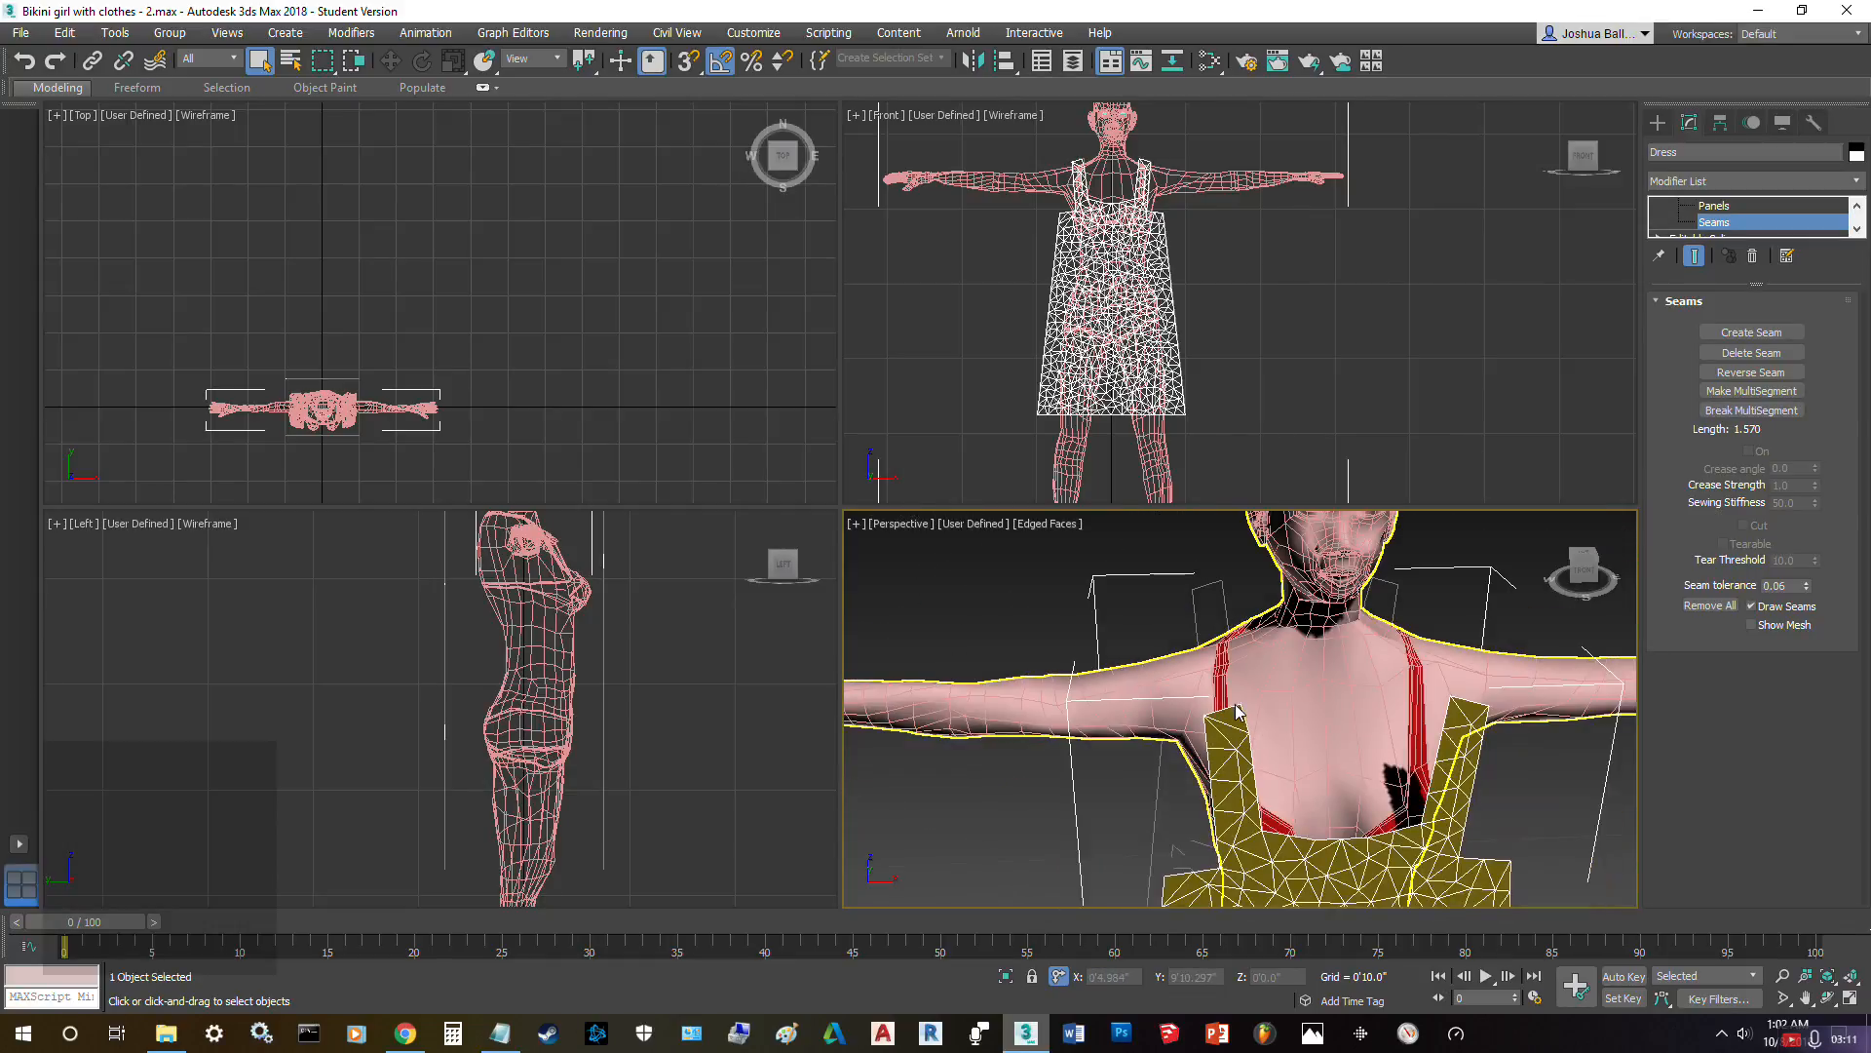
{"action": "left_click", "coordinate": [1223, 716]}
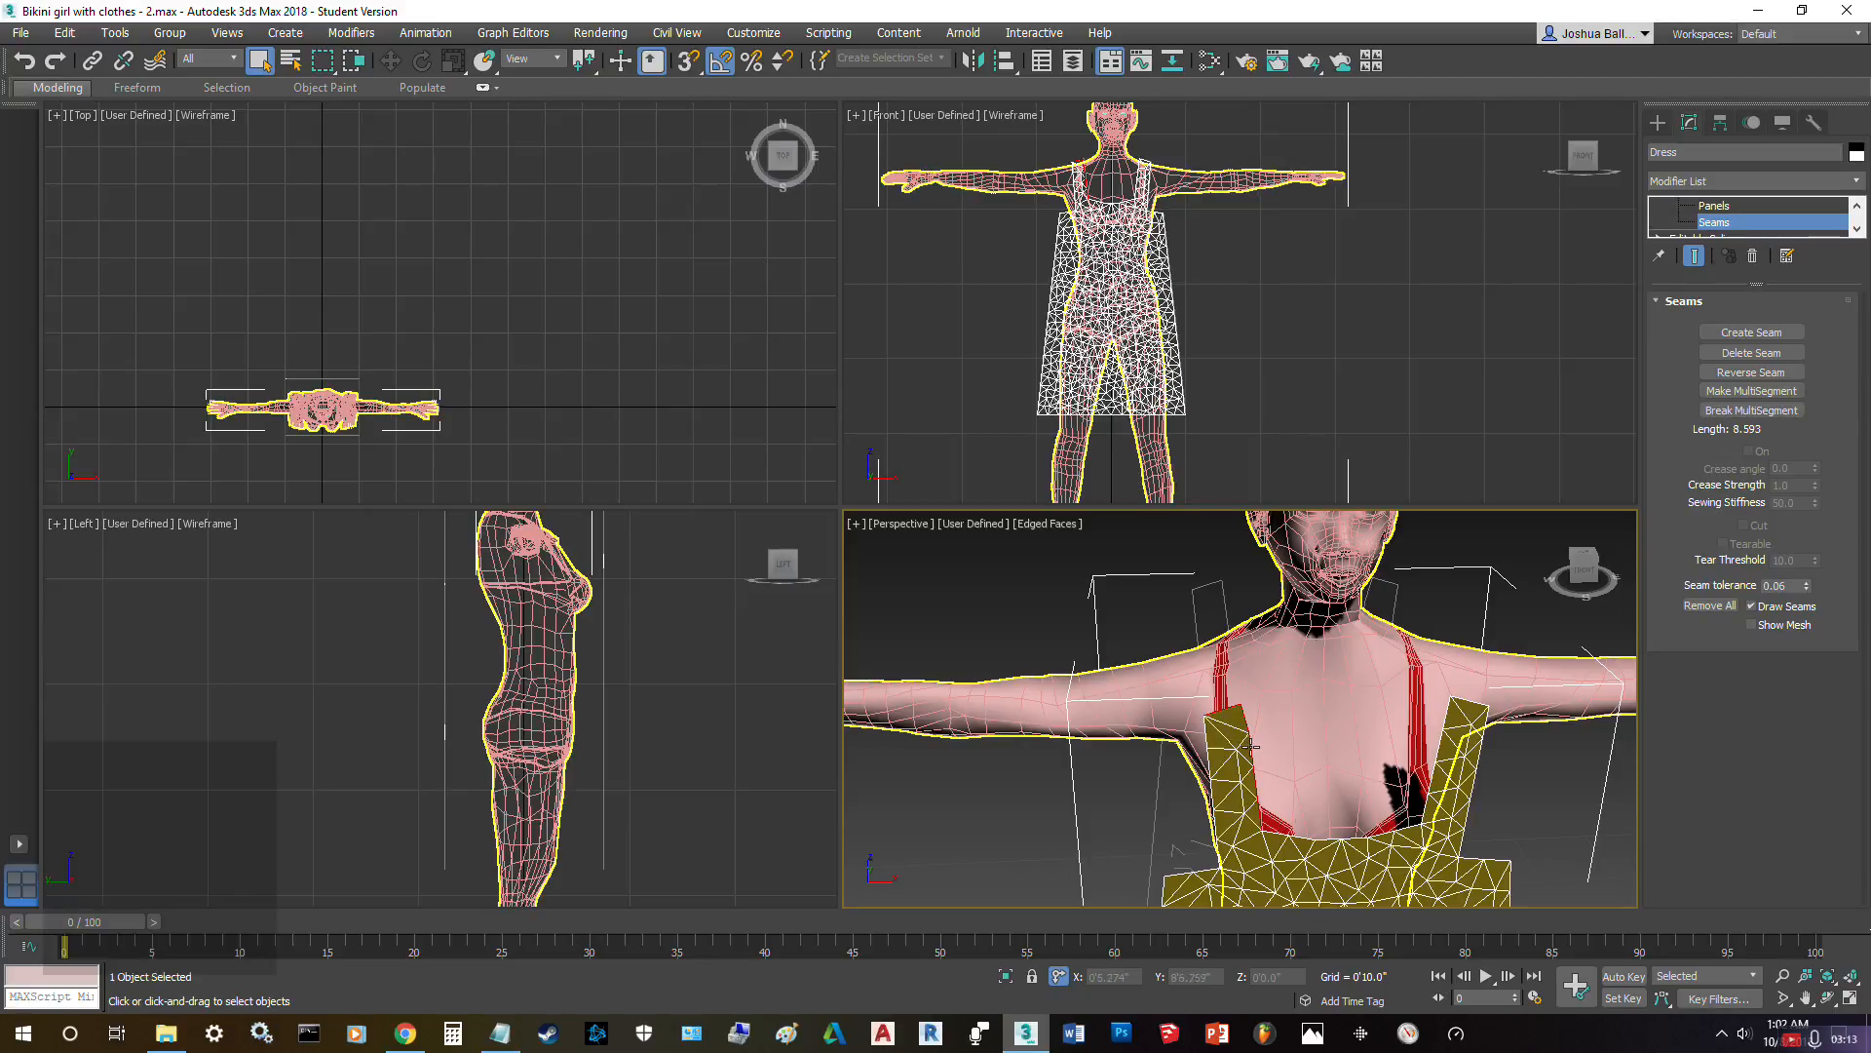
- Try to break the multi-segment joining the front strap's top and inner edges, and reselect its inner edge to test
{"action": "scroll", "coordinate": [1251, 748], "scroll_direction": "up", "scroll_amount": 6}
{"action": "scroll", "coordinate": [1245, 612], "scroll_direction": "down", "scroll_amount": 4}
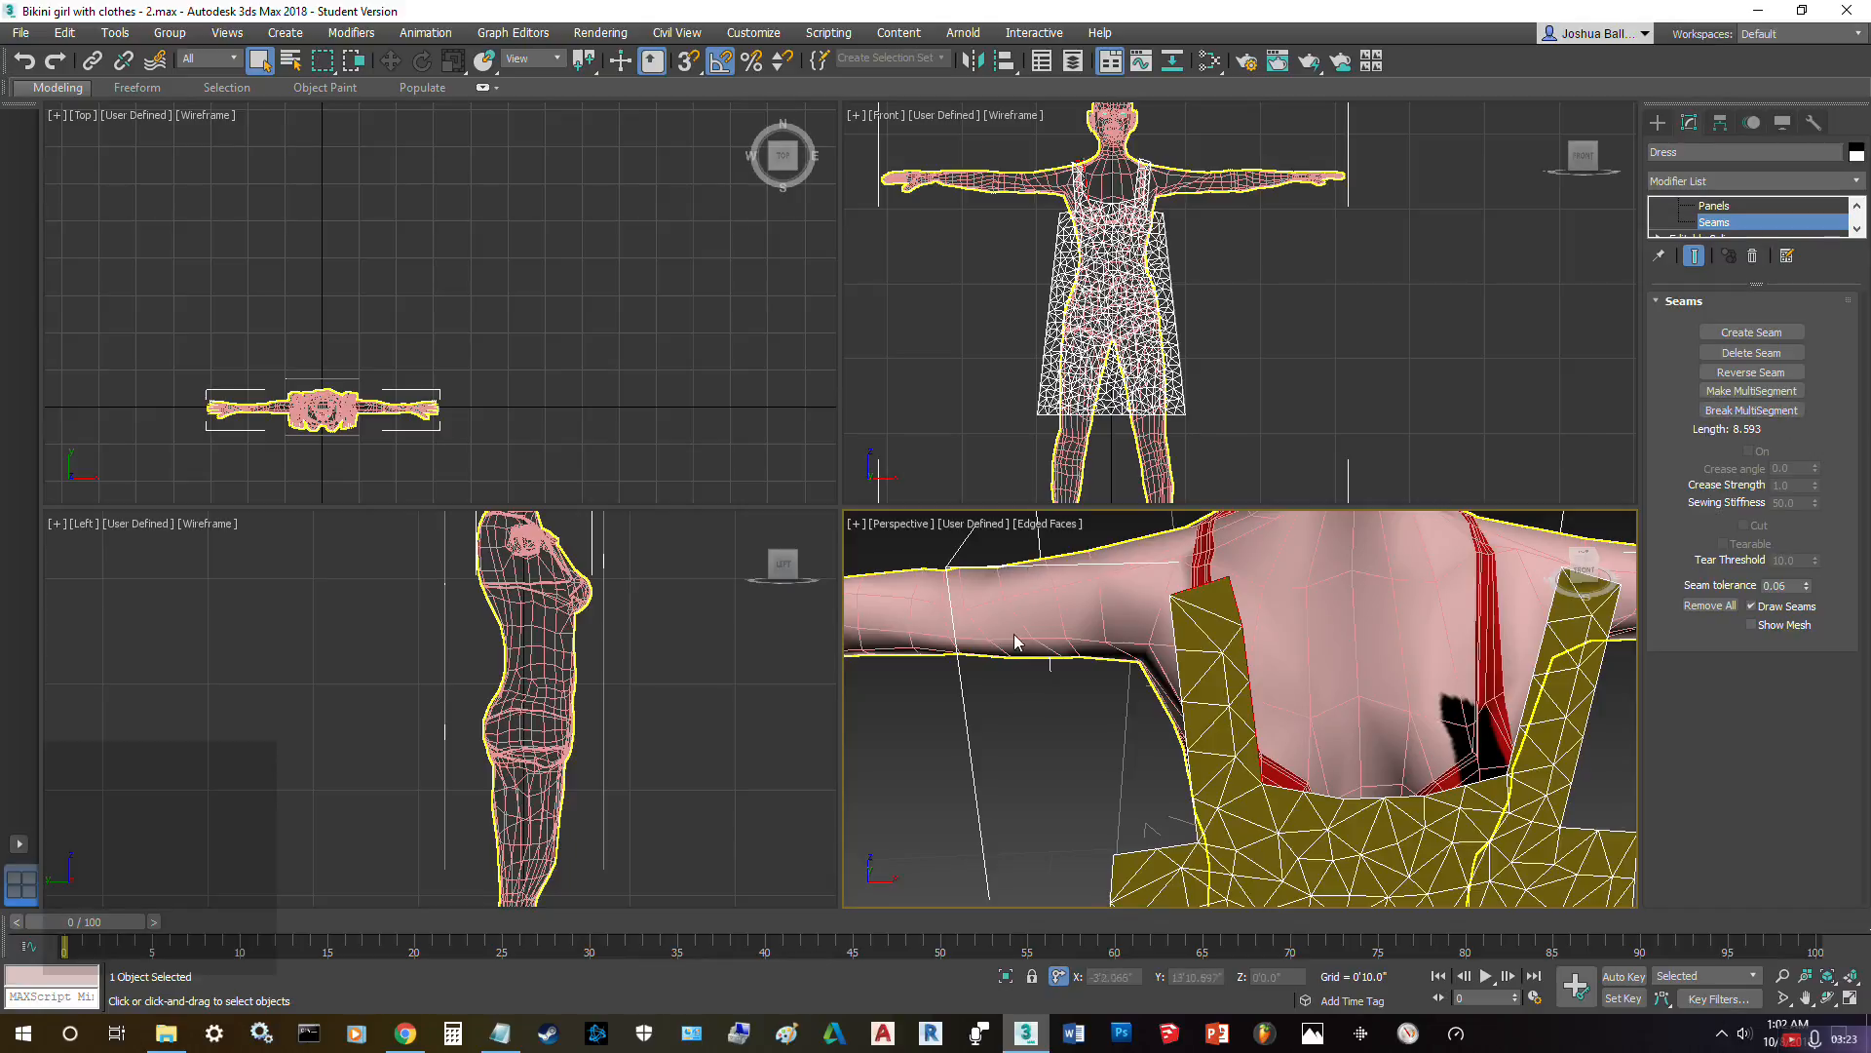
{"action": "left_click", "coordinate": [1044, 729]}
{"action": "left_click", "coordinate": [1215, 585]}
{"action": "left_click", "coordinate": [1766, 411]}
{"action": "left_click", "coordinate": [1014, 747]}
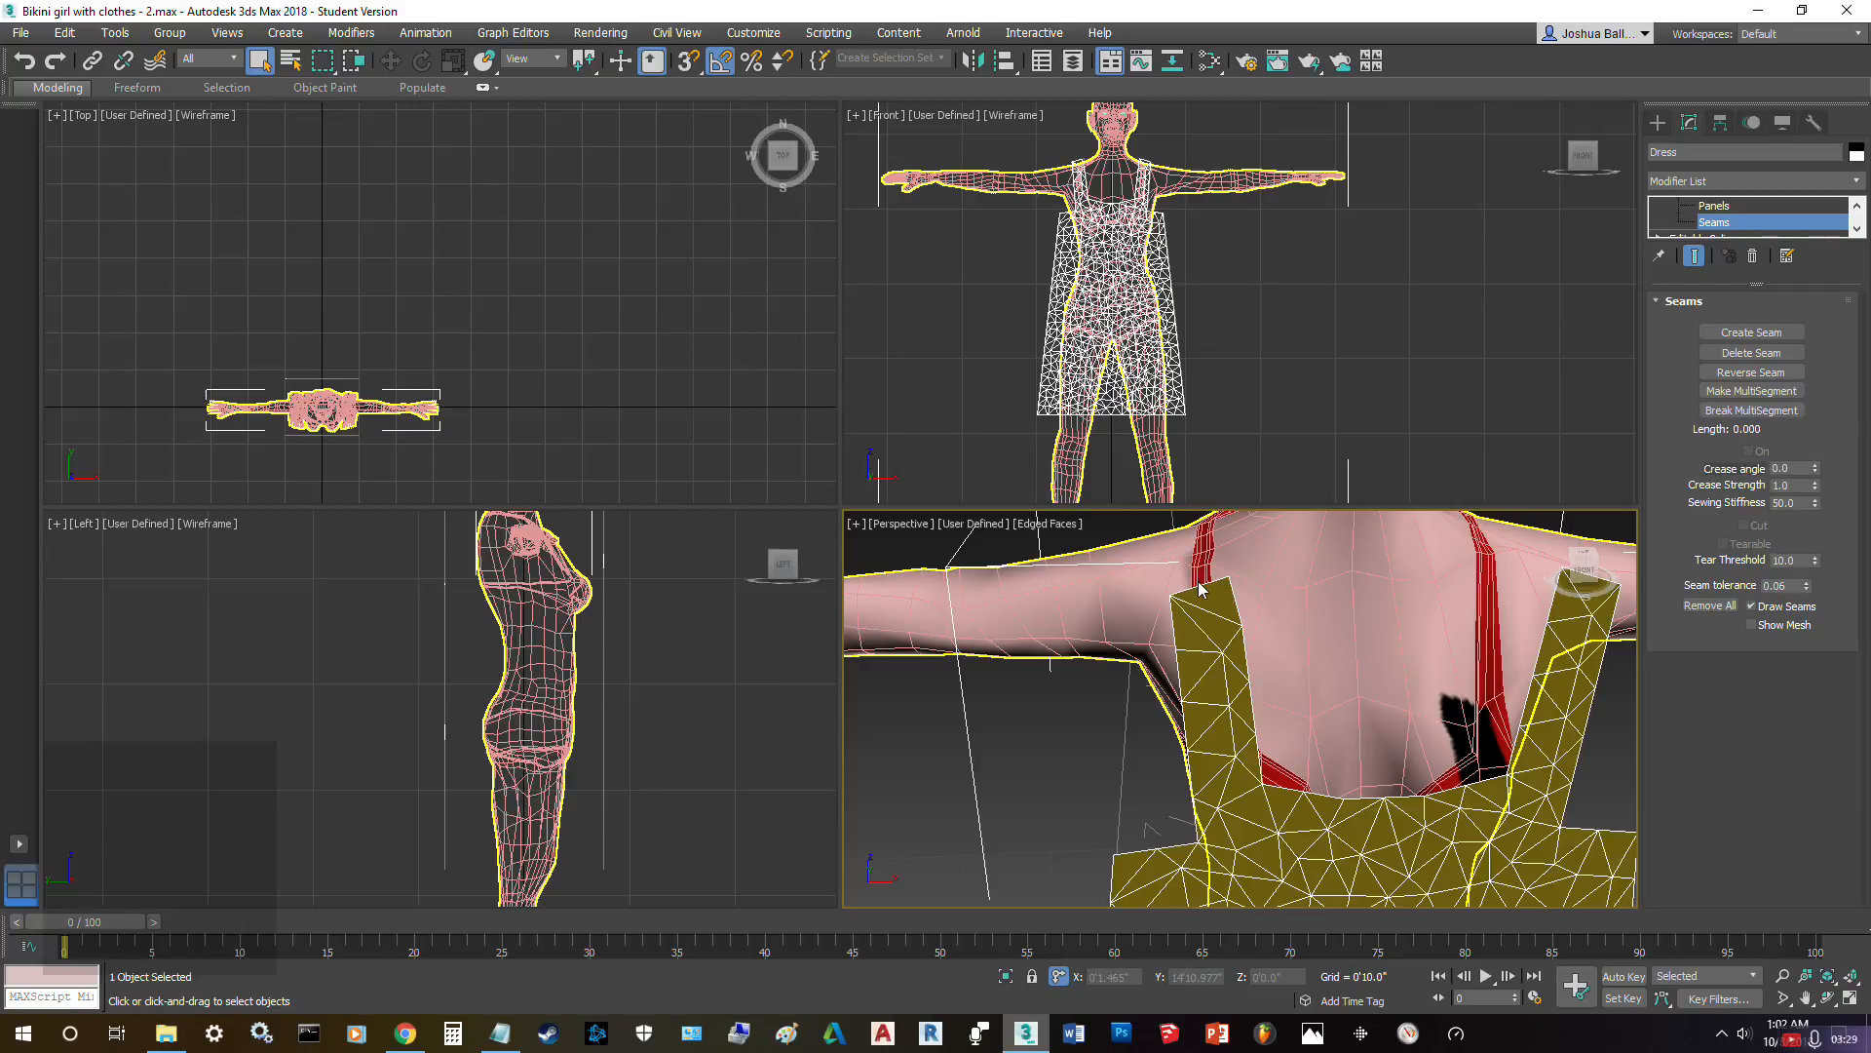
{"action": "left_click", "coordinate": [1233, 605]}
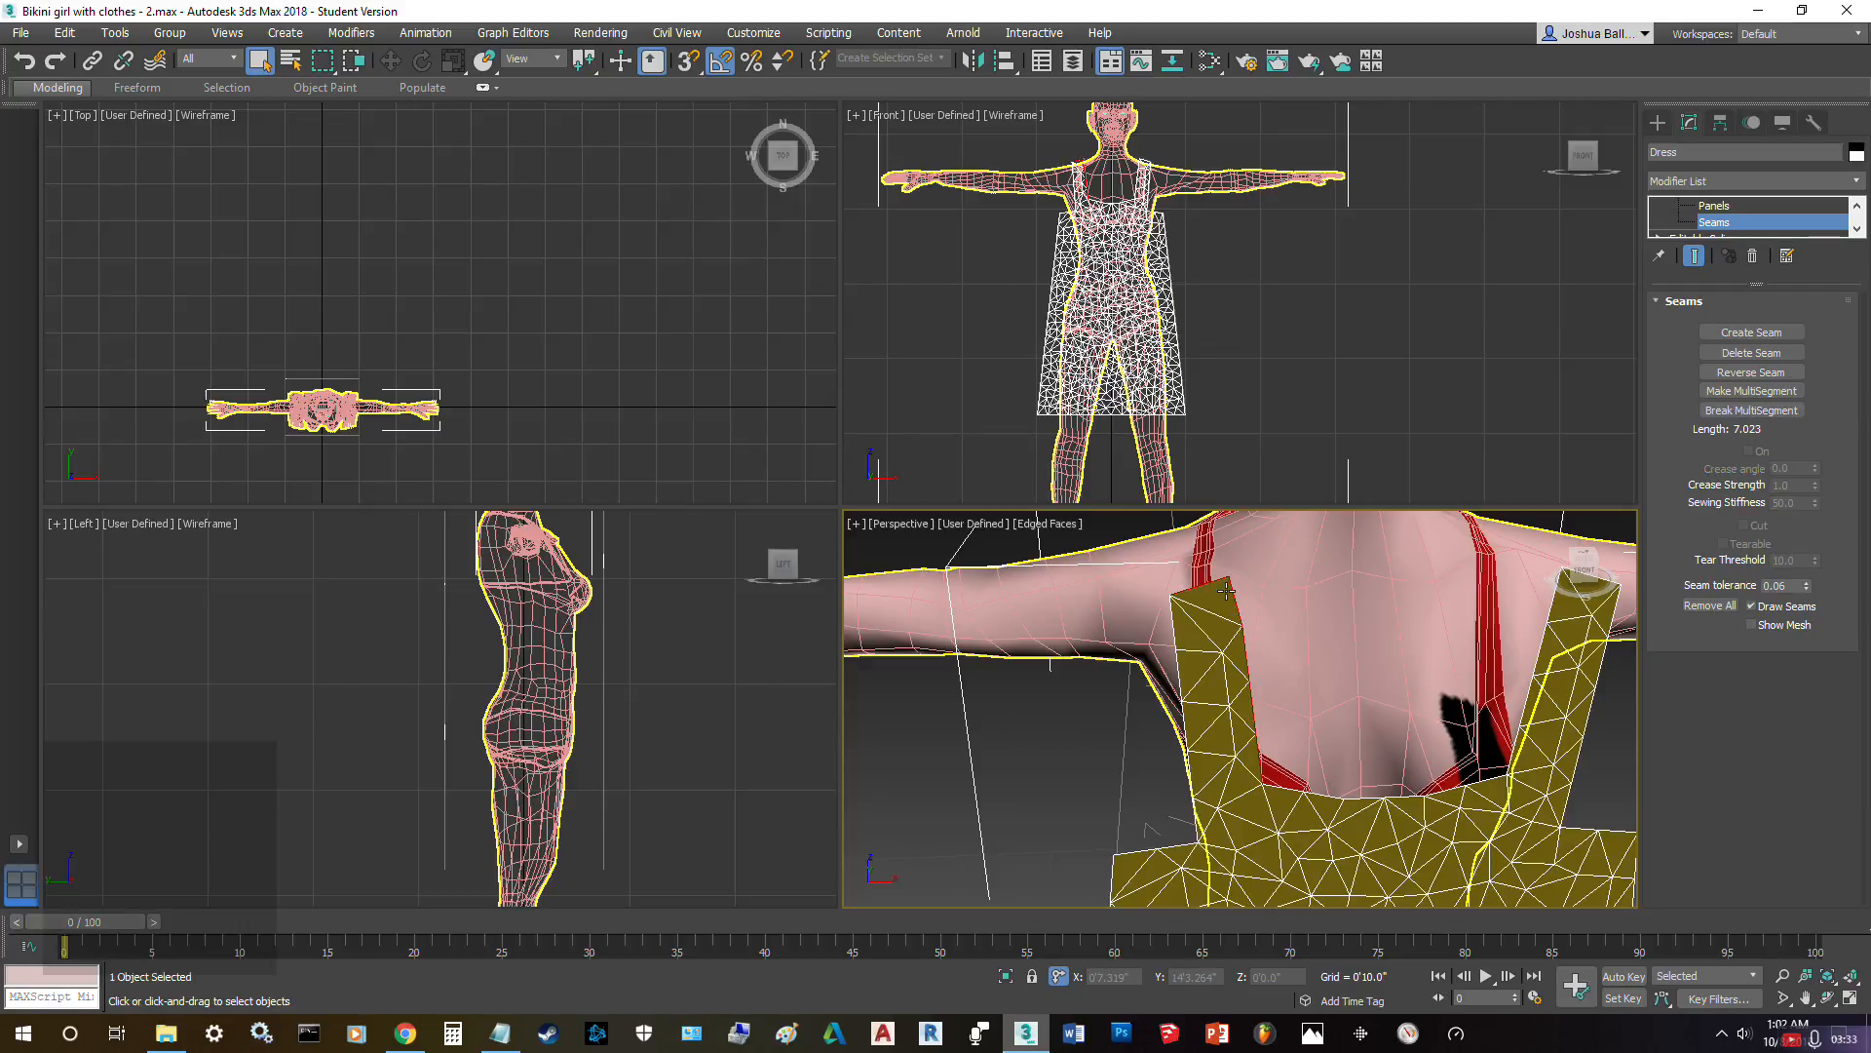
- Remove the Garment Maker modifier and break the dress spline at the inner top corner vertex of the front panel's strap
{"action": "left_click", "coordinate": [1755, 257]}
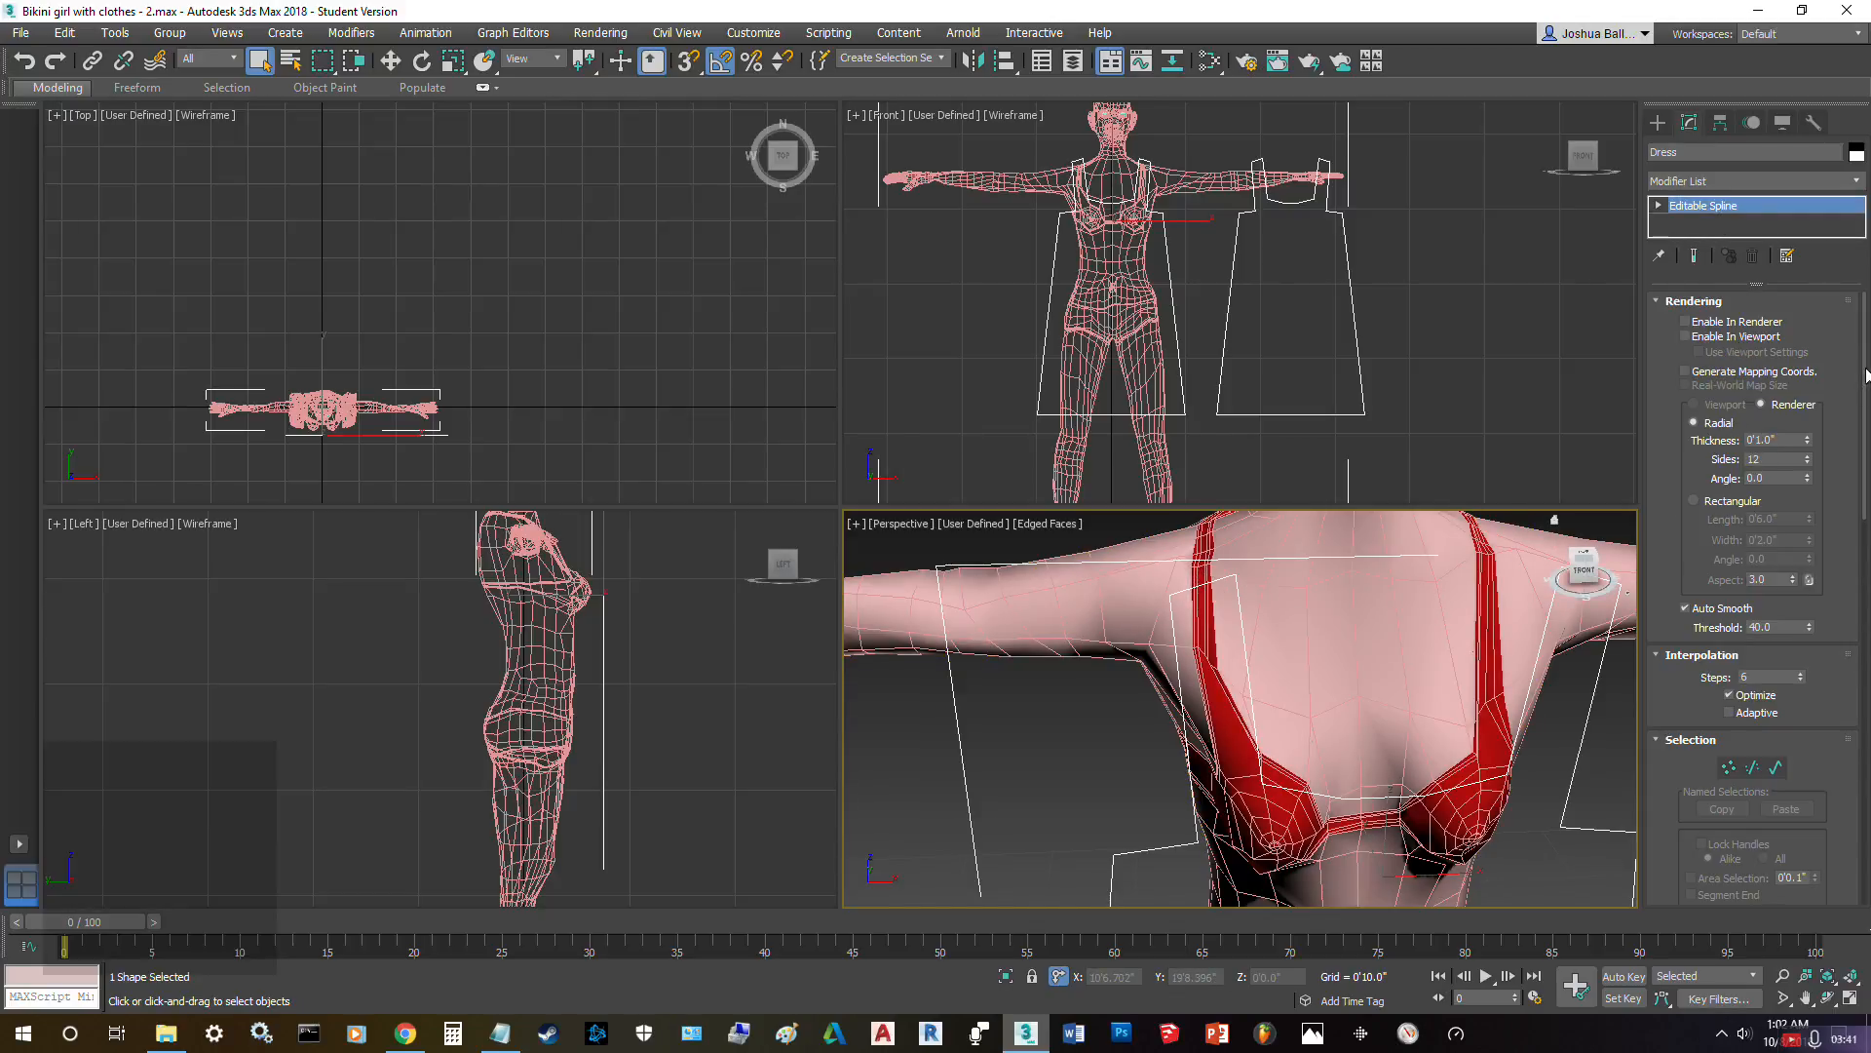
{"action": "left_click", "coordinate": [1728, 767]}
{"action": "left_click_drag", "start_coordinate": [1213, 568], "coordinate": [1254, 603]}
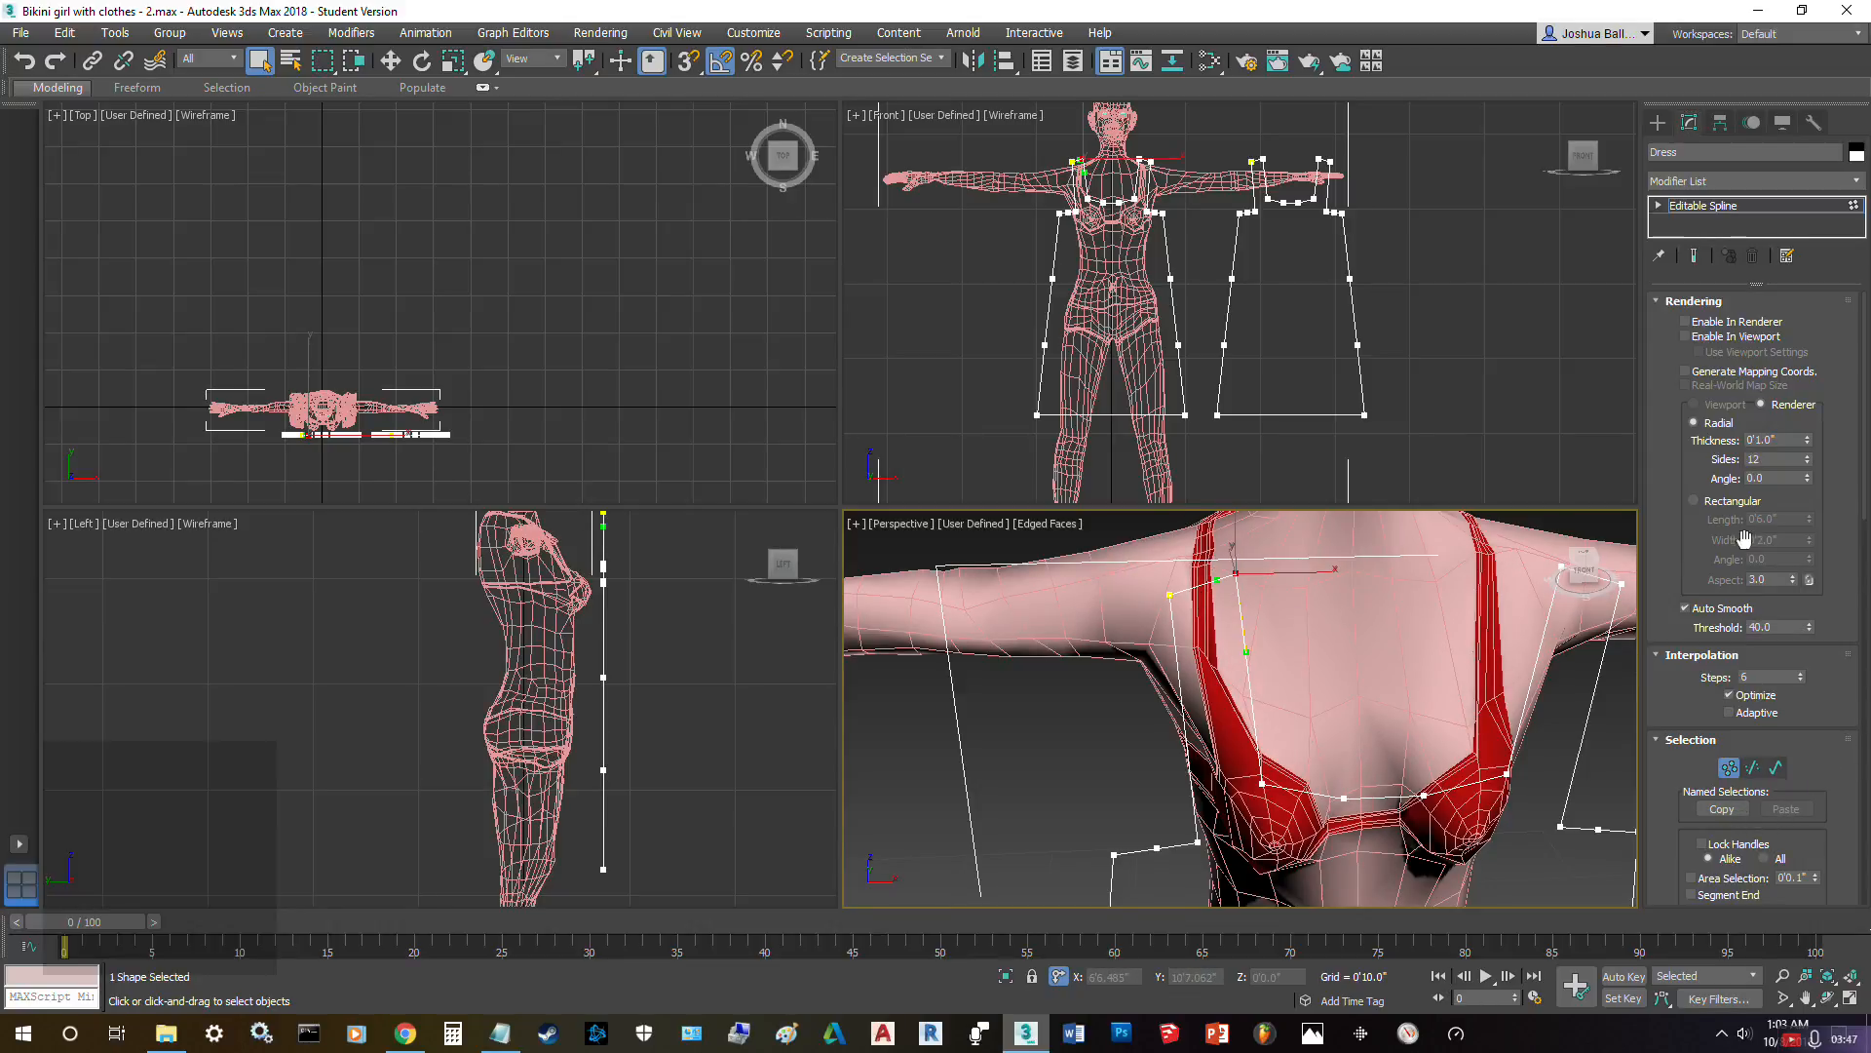
{"action": "scroll", "coordinate": [1772, 422], "scroll_direction": "down", "scroll_amount": 7}
{"action": "scroll", "coordinate": [1828, 692], "scroll_direction": "down", "scroll_amount": 2}
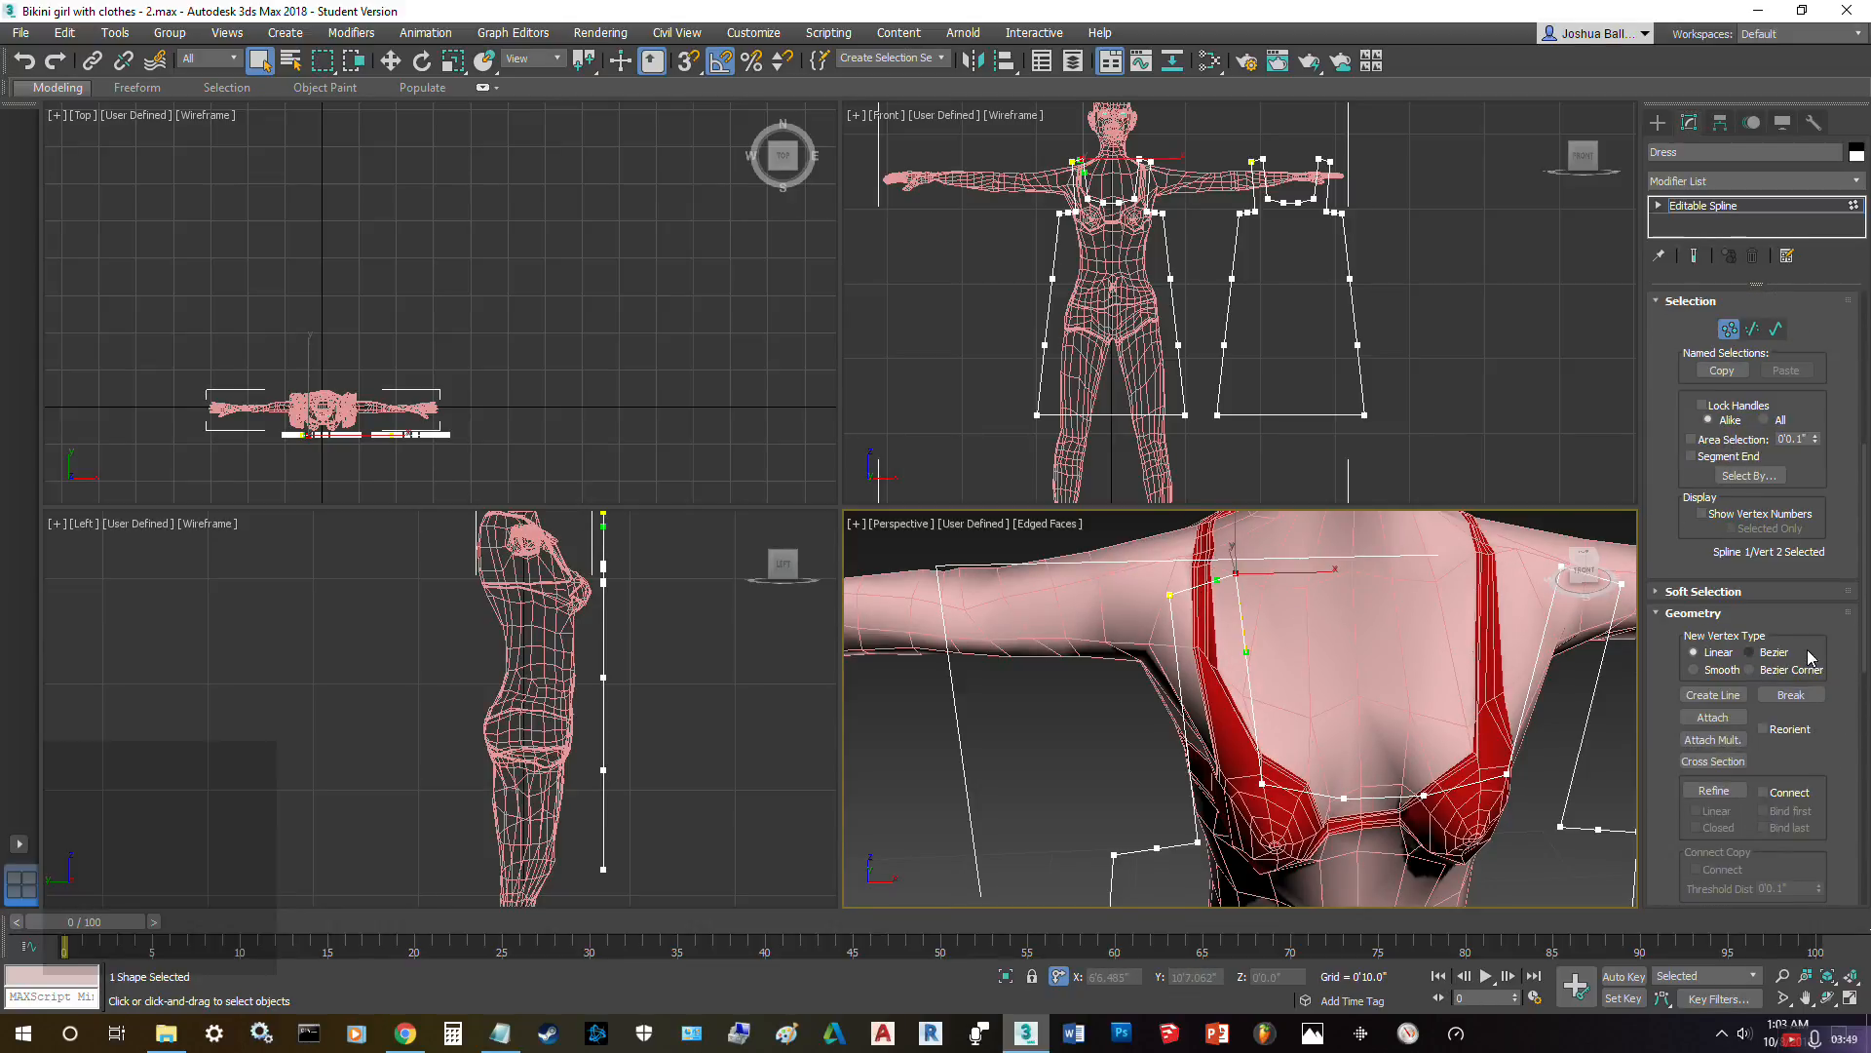
{"action": "left_click", "coordinate": [1804, 607]}
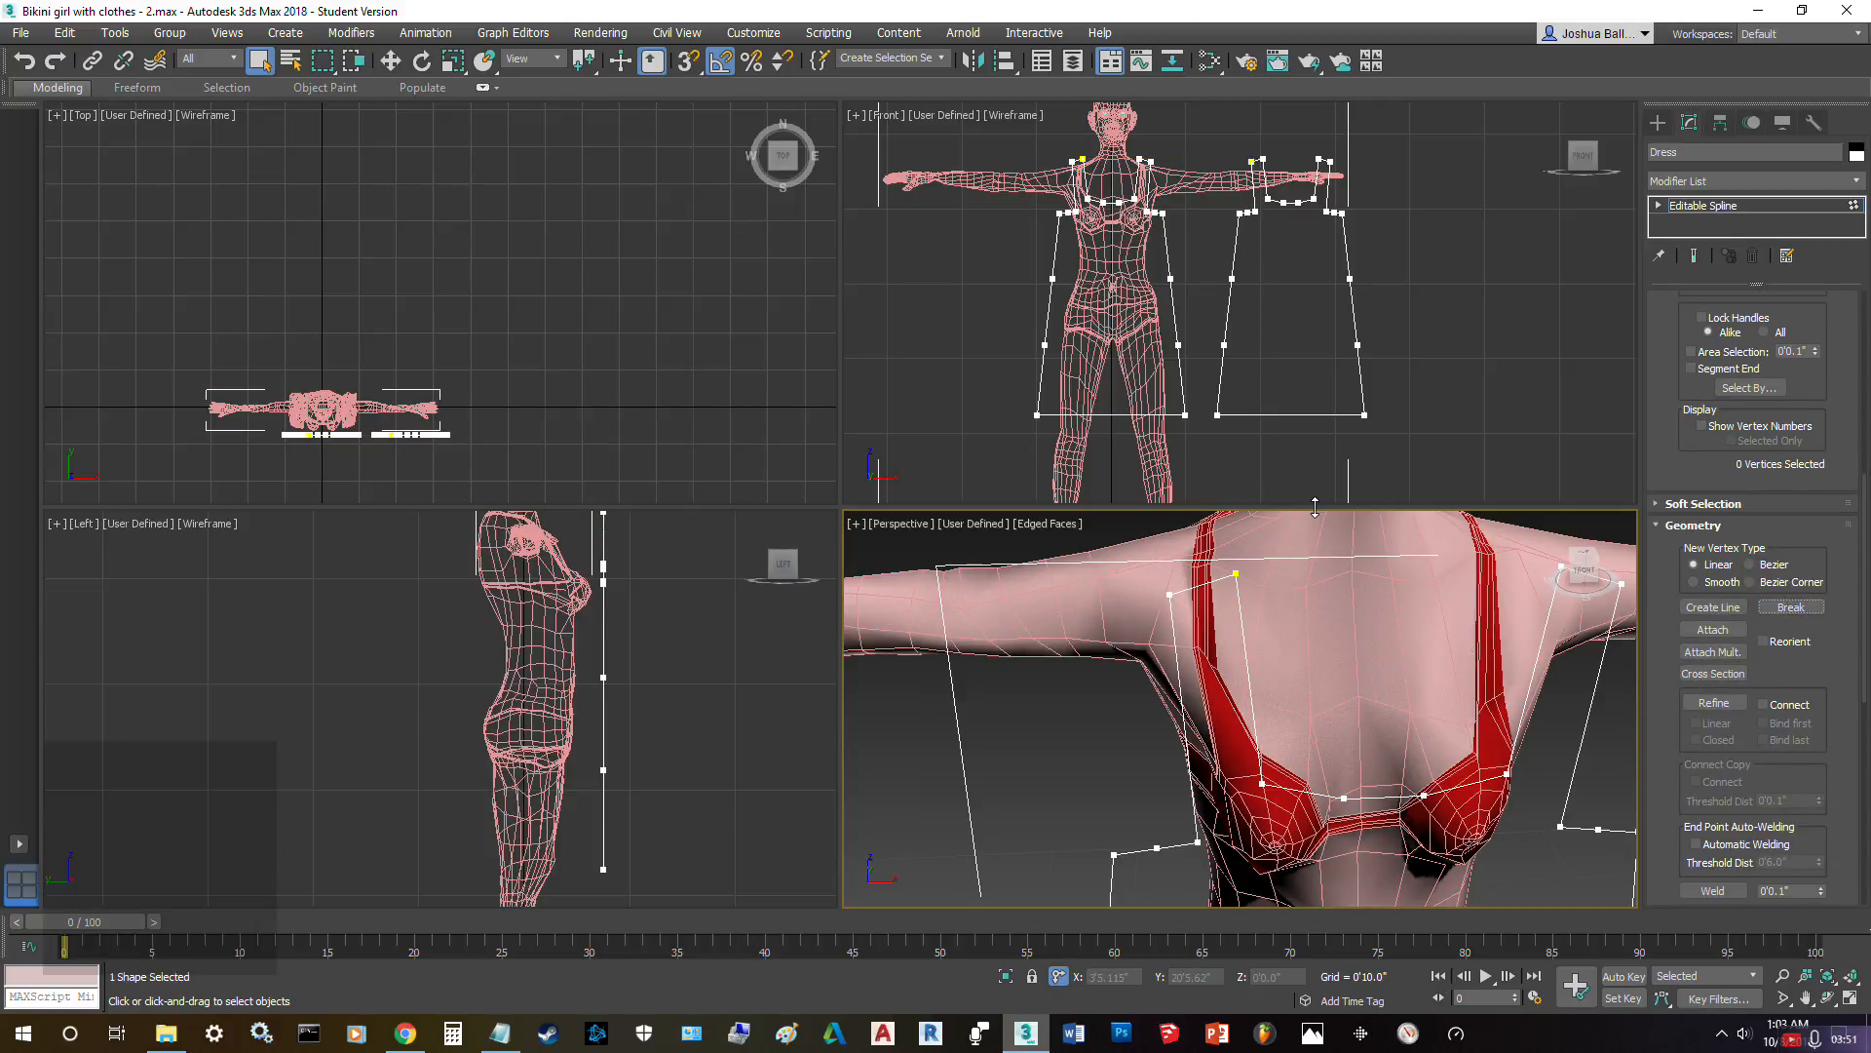
- Break the spline at the matching inner top corner vertex of the back panel's strap
{"action": "middle_click_drag", "start_coordinate": [1316, 598], "coordinate": [1047, 660]}
{"action": "middle_click_drag", "start_coordinate": [1442, 677], "coordinate": [1004, 663]}
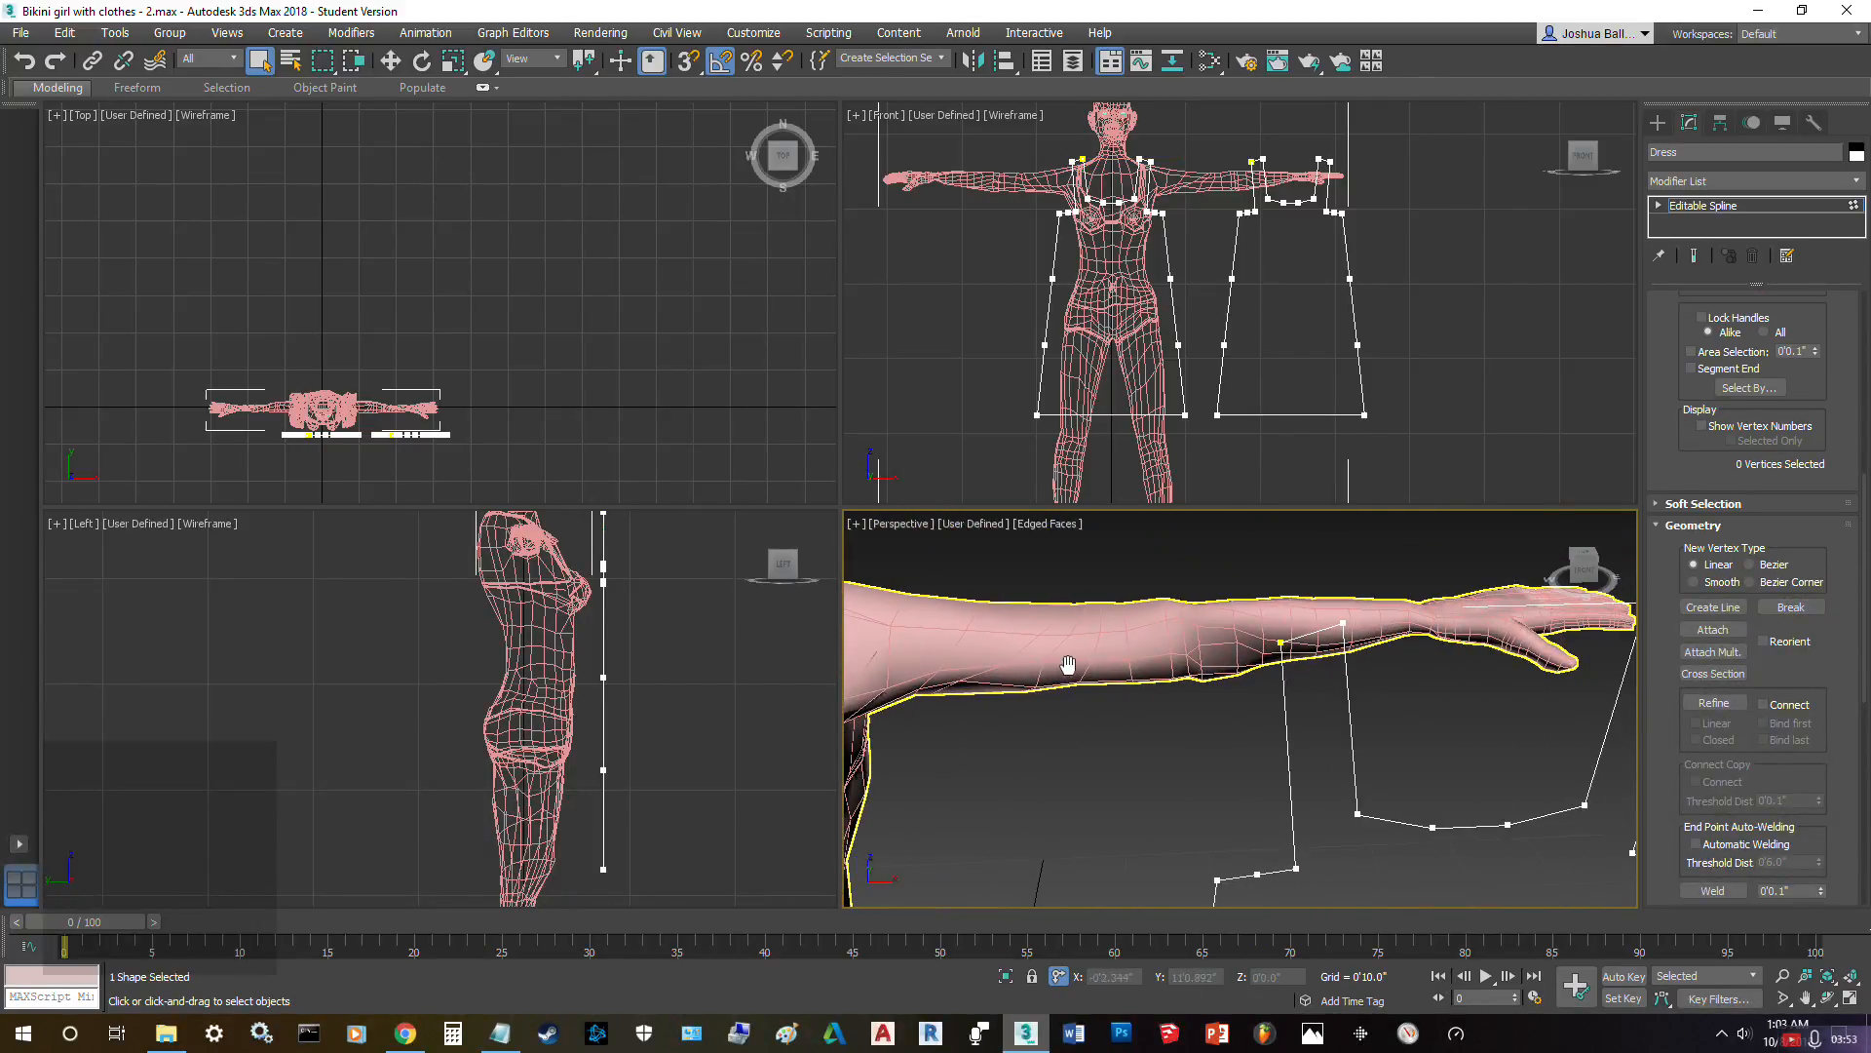
{"action": "left_click", "coordinate": [1343, 622]}
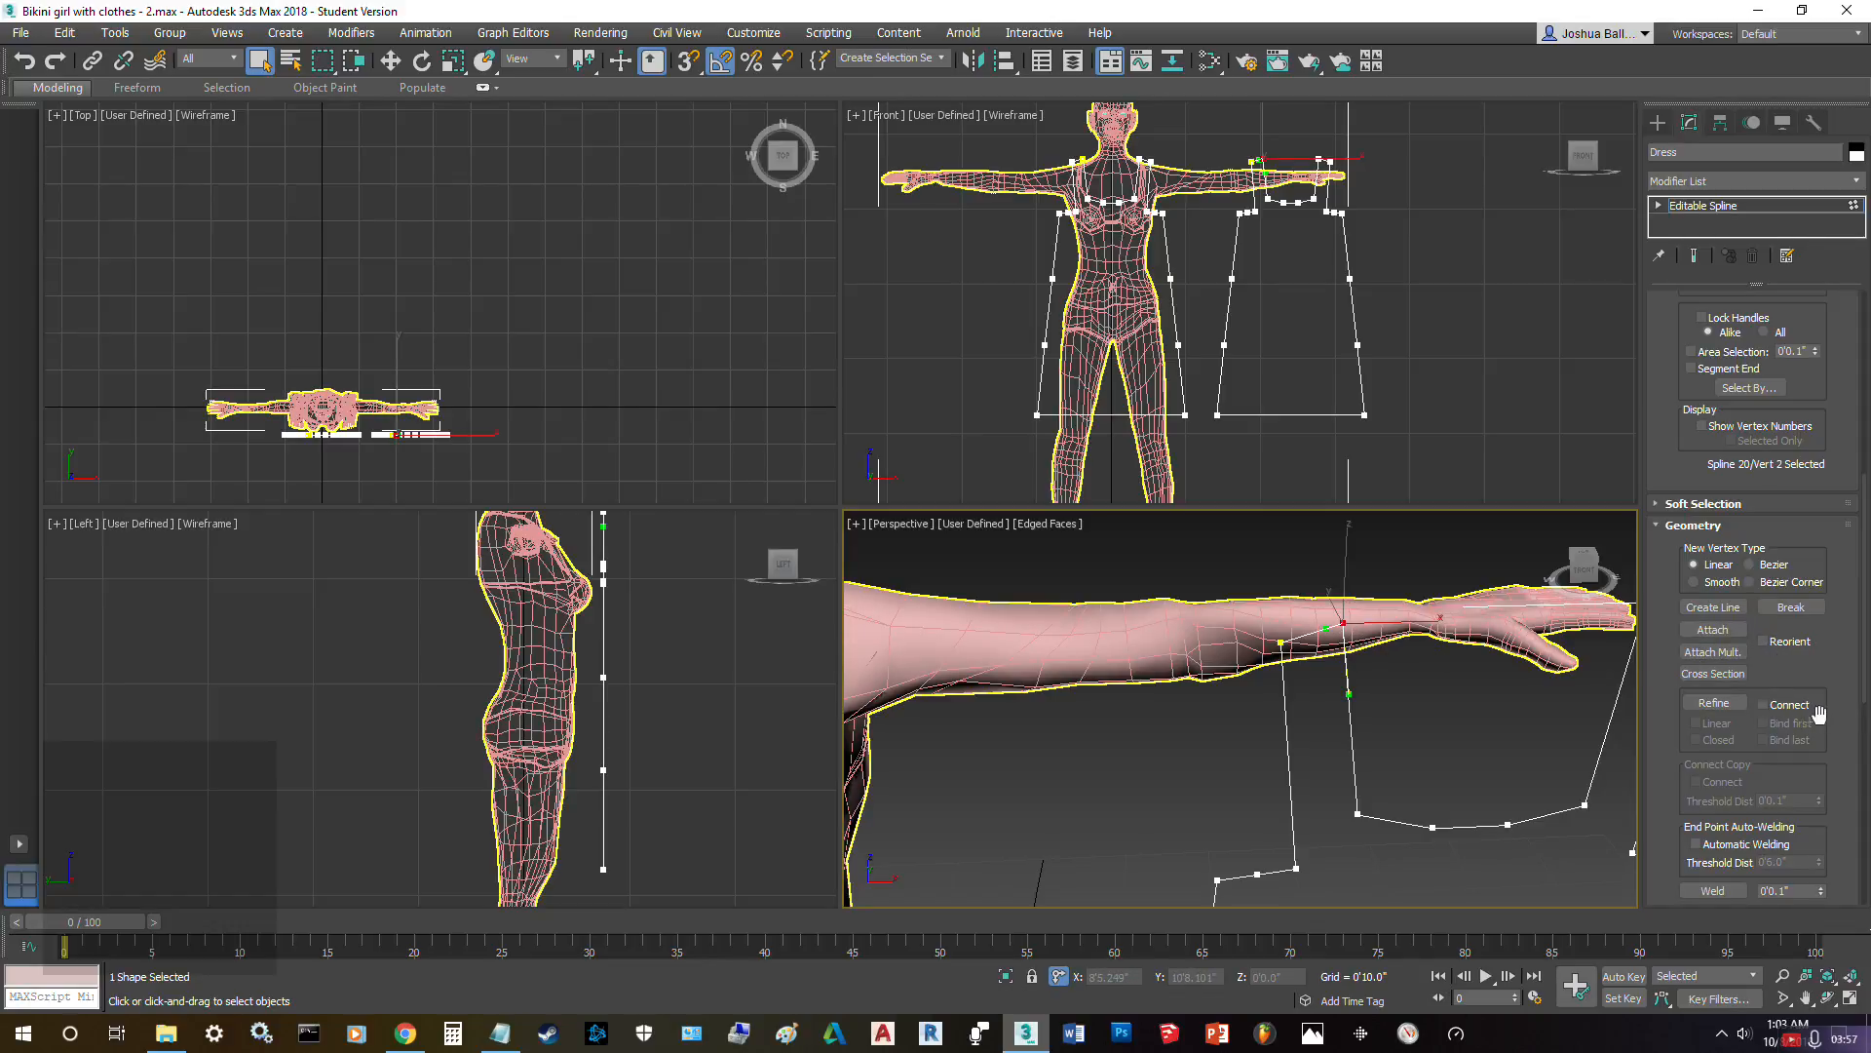
{"action": "left_click", "coordinate": [1784, 607]}
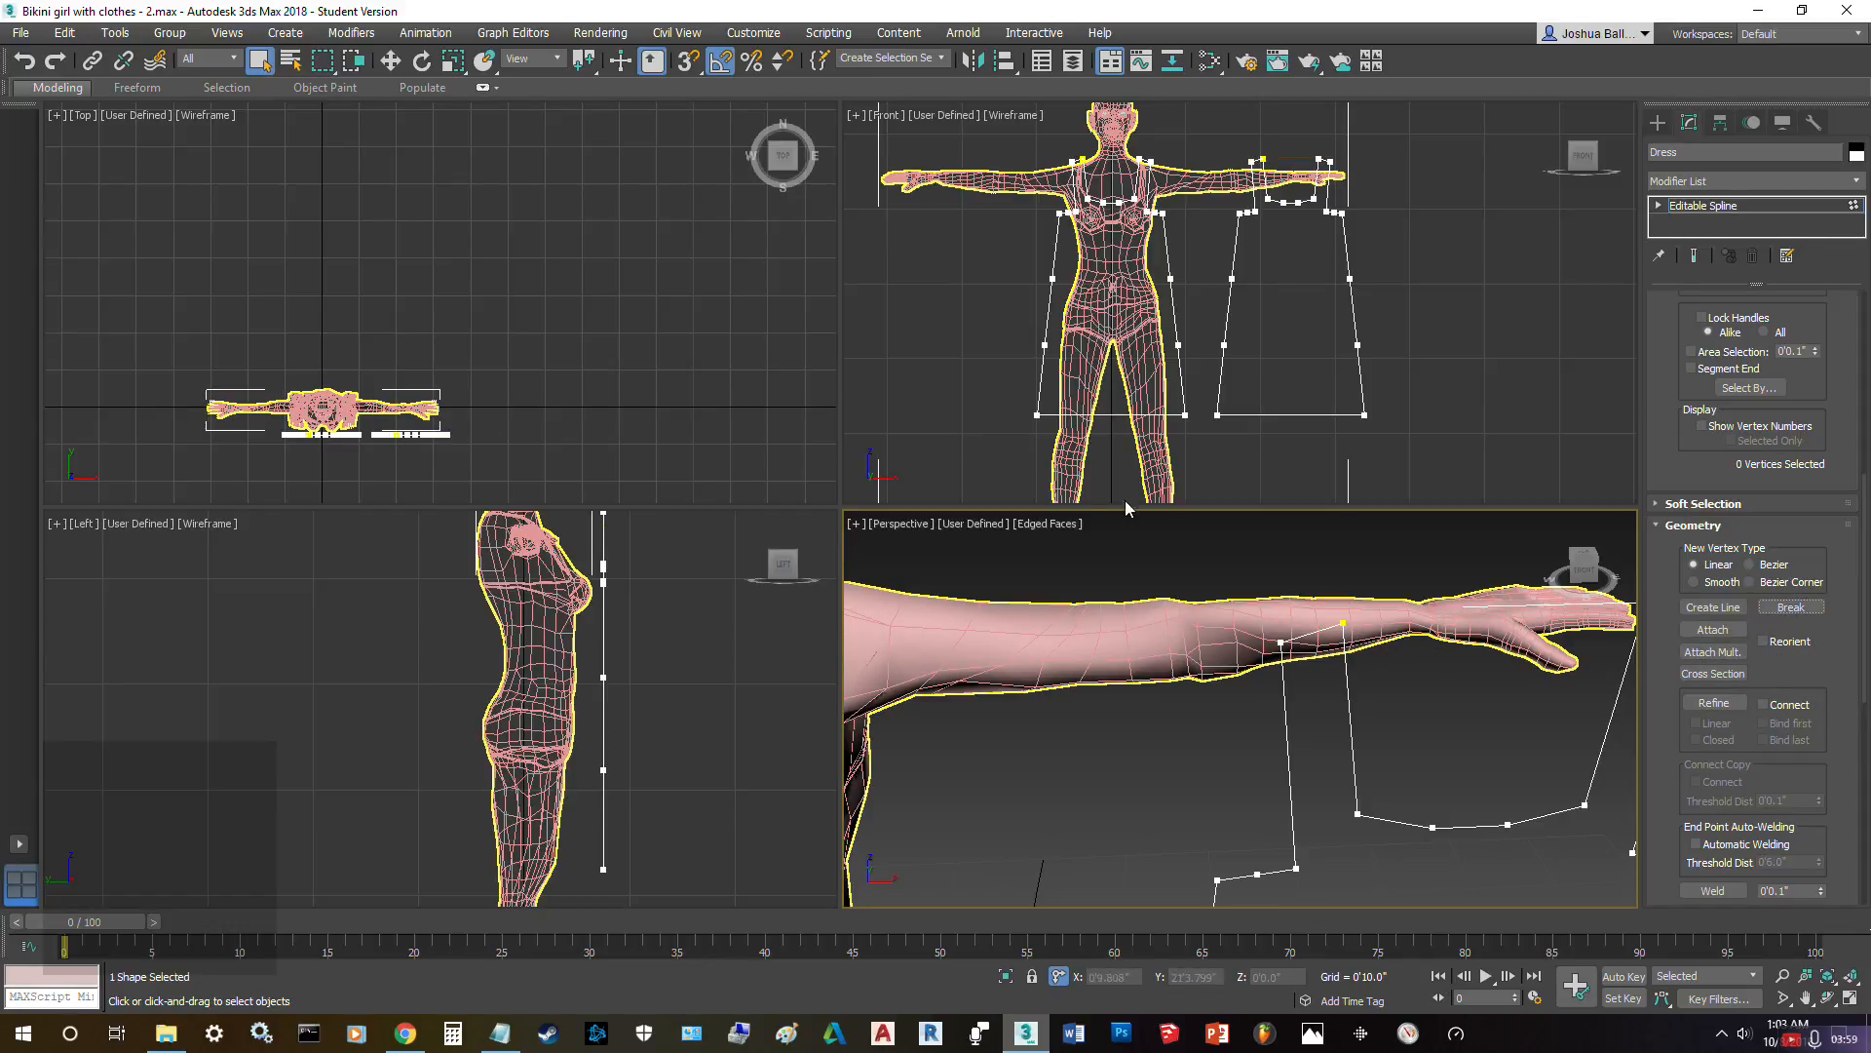
- Select all vertices of both panel outlines and break them
{"action": "left_click", "coordinate": [1467, 413]}
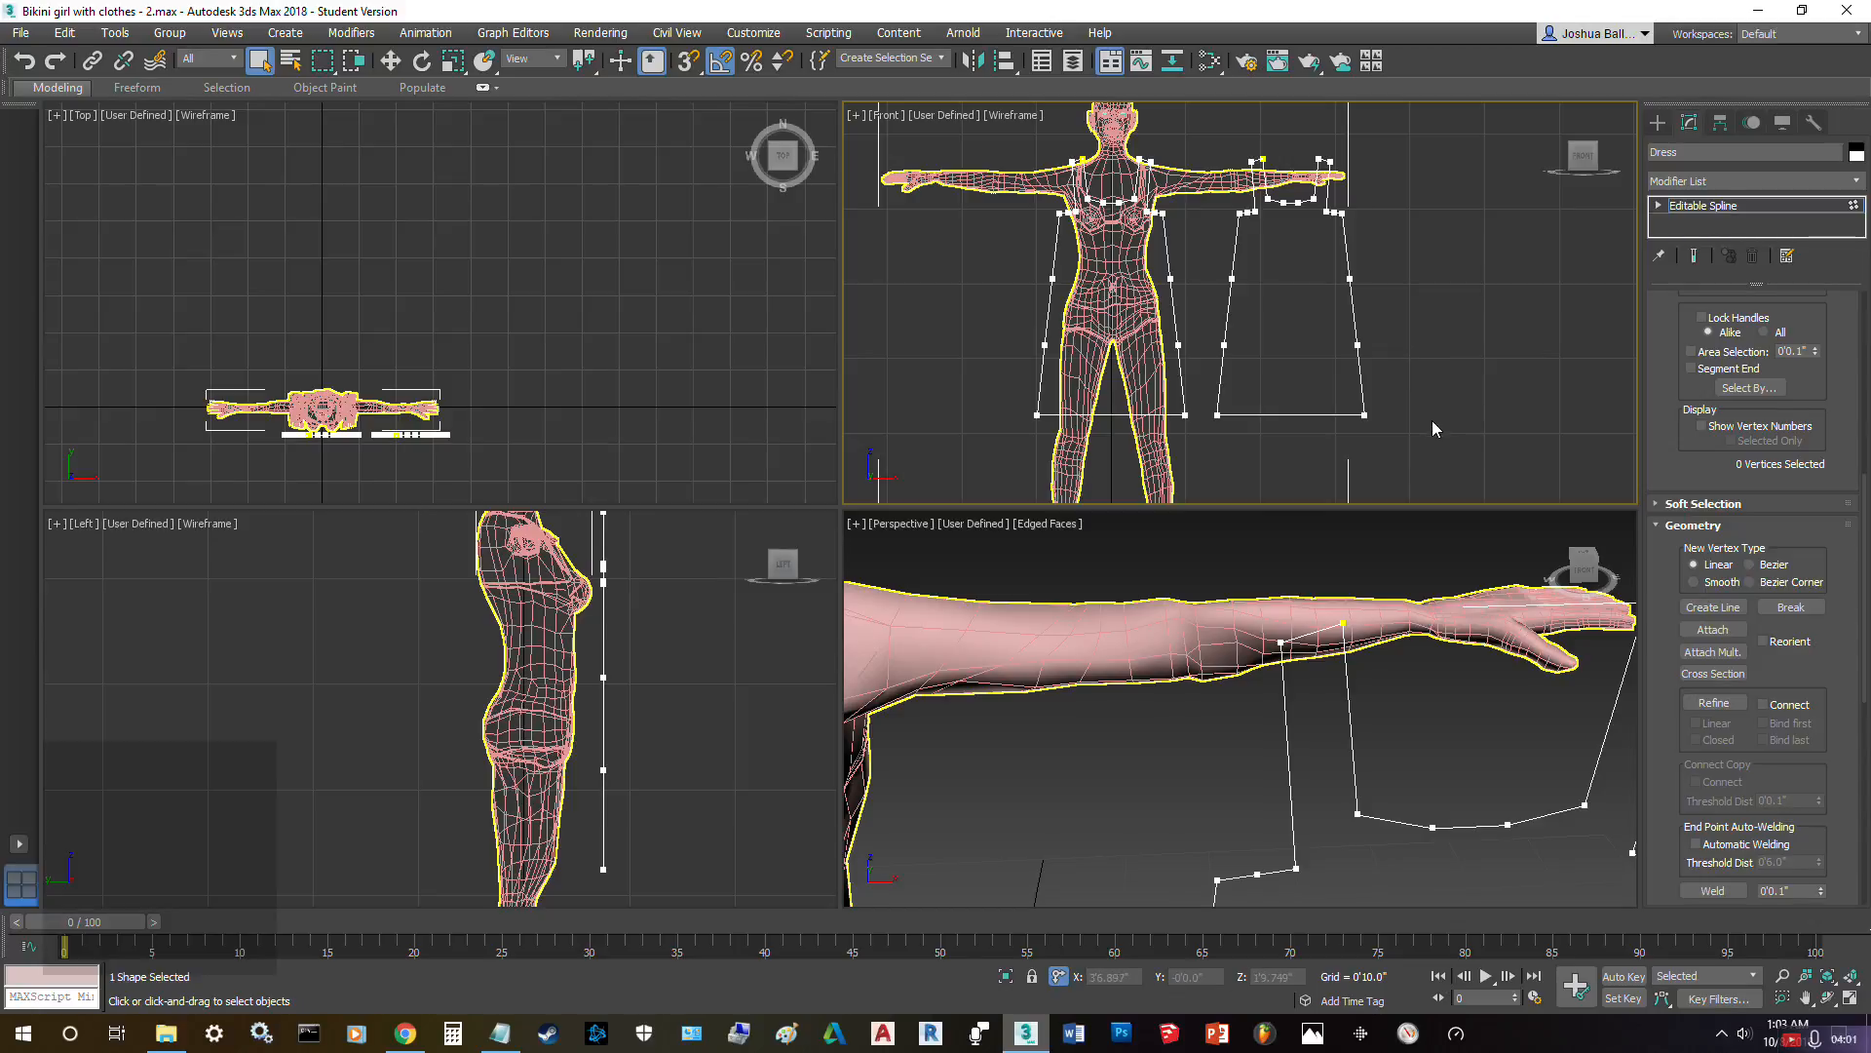
{"action": "left_click_drag", "start_coordinate": [975, 101], "coordinate": [976, 102]}
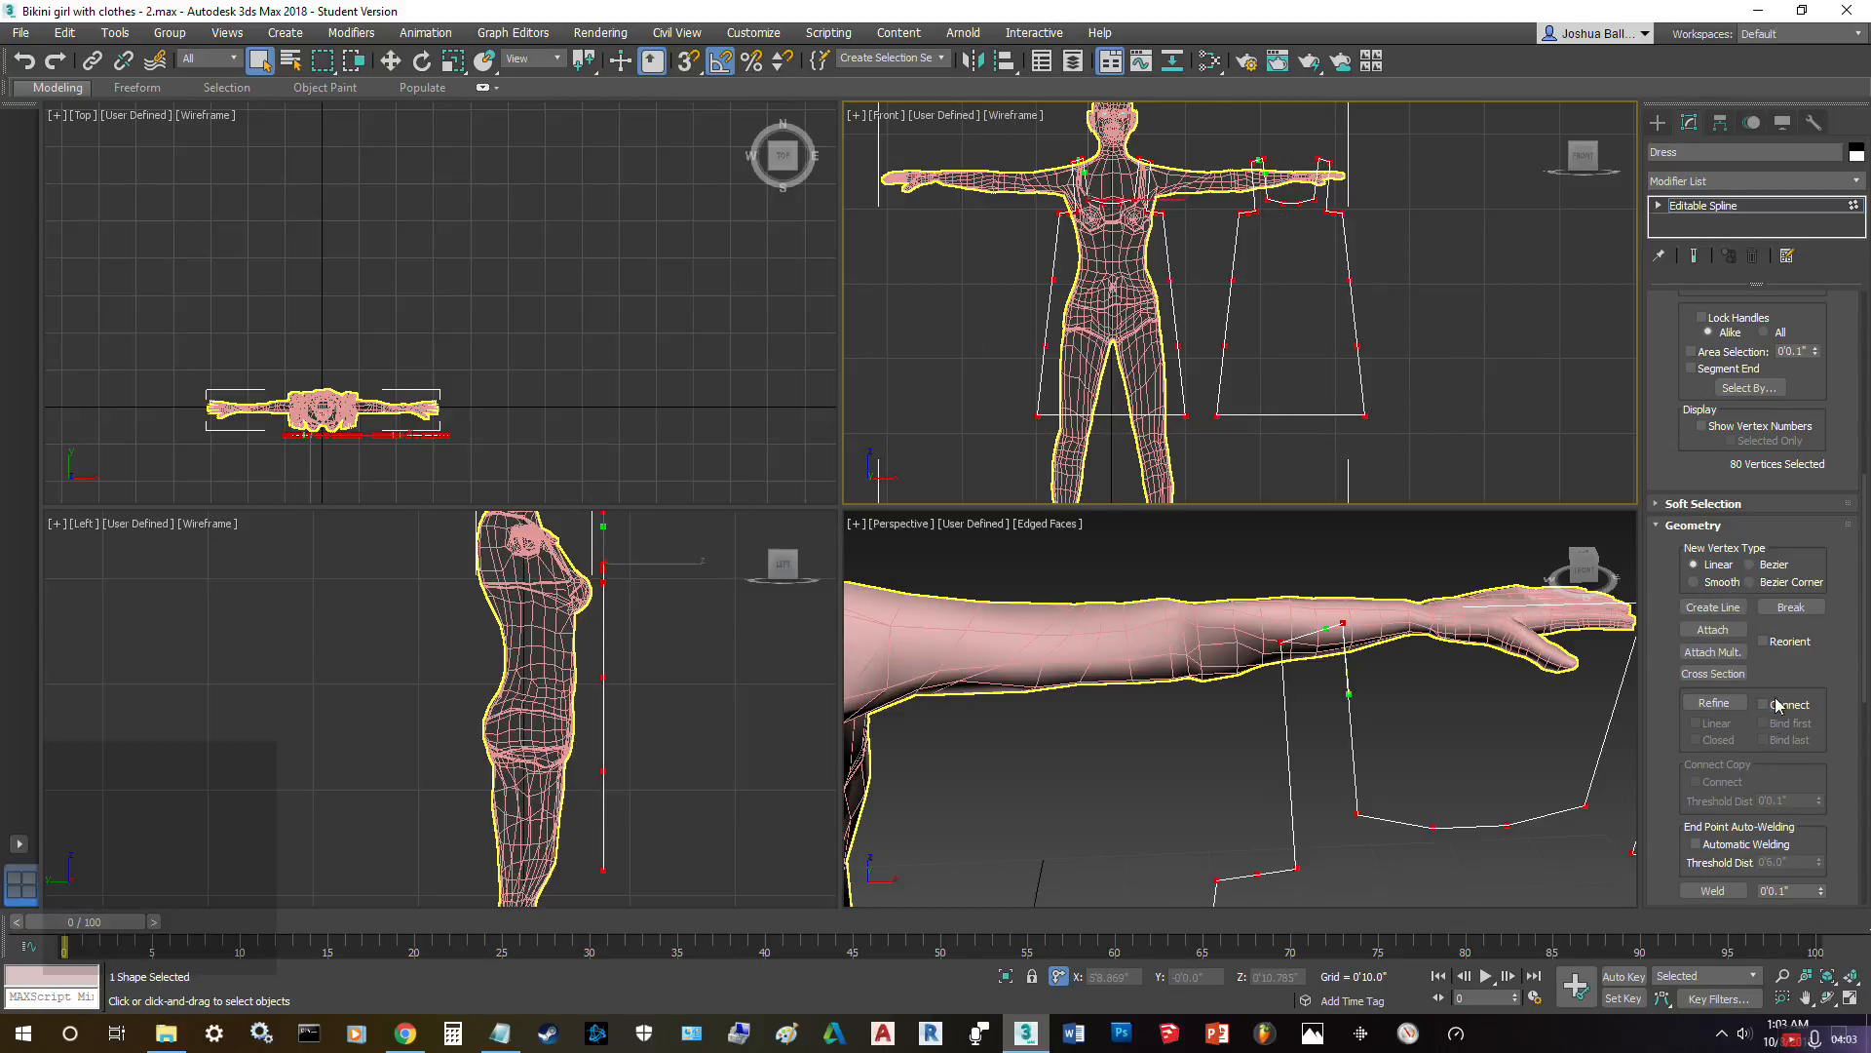
{"action": "left_click", "coordinate": [1799, 611]}
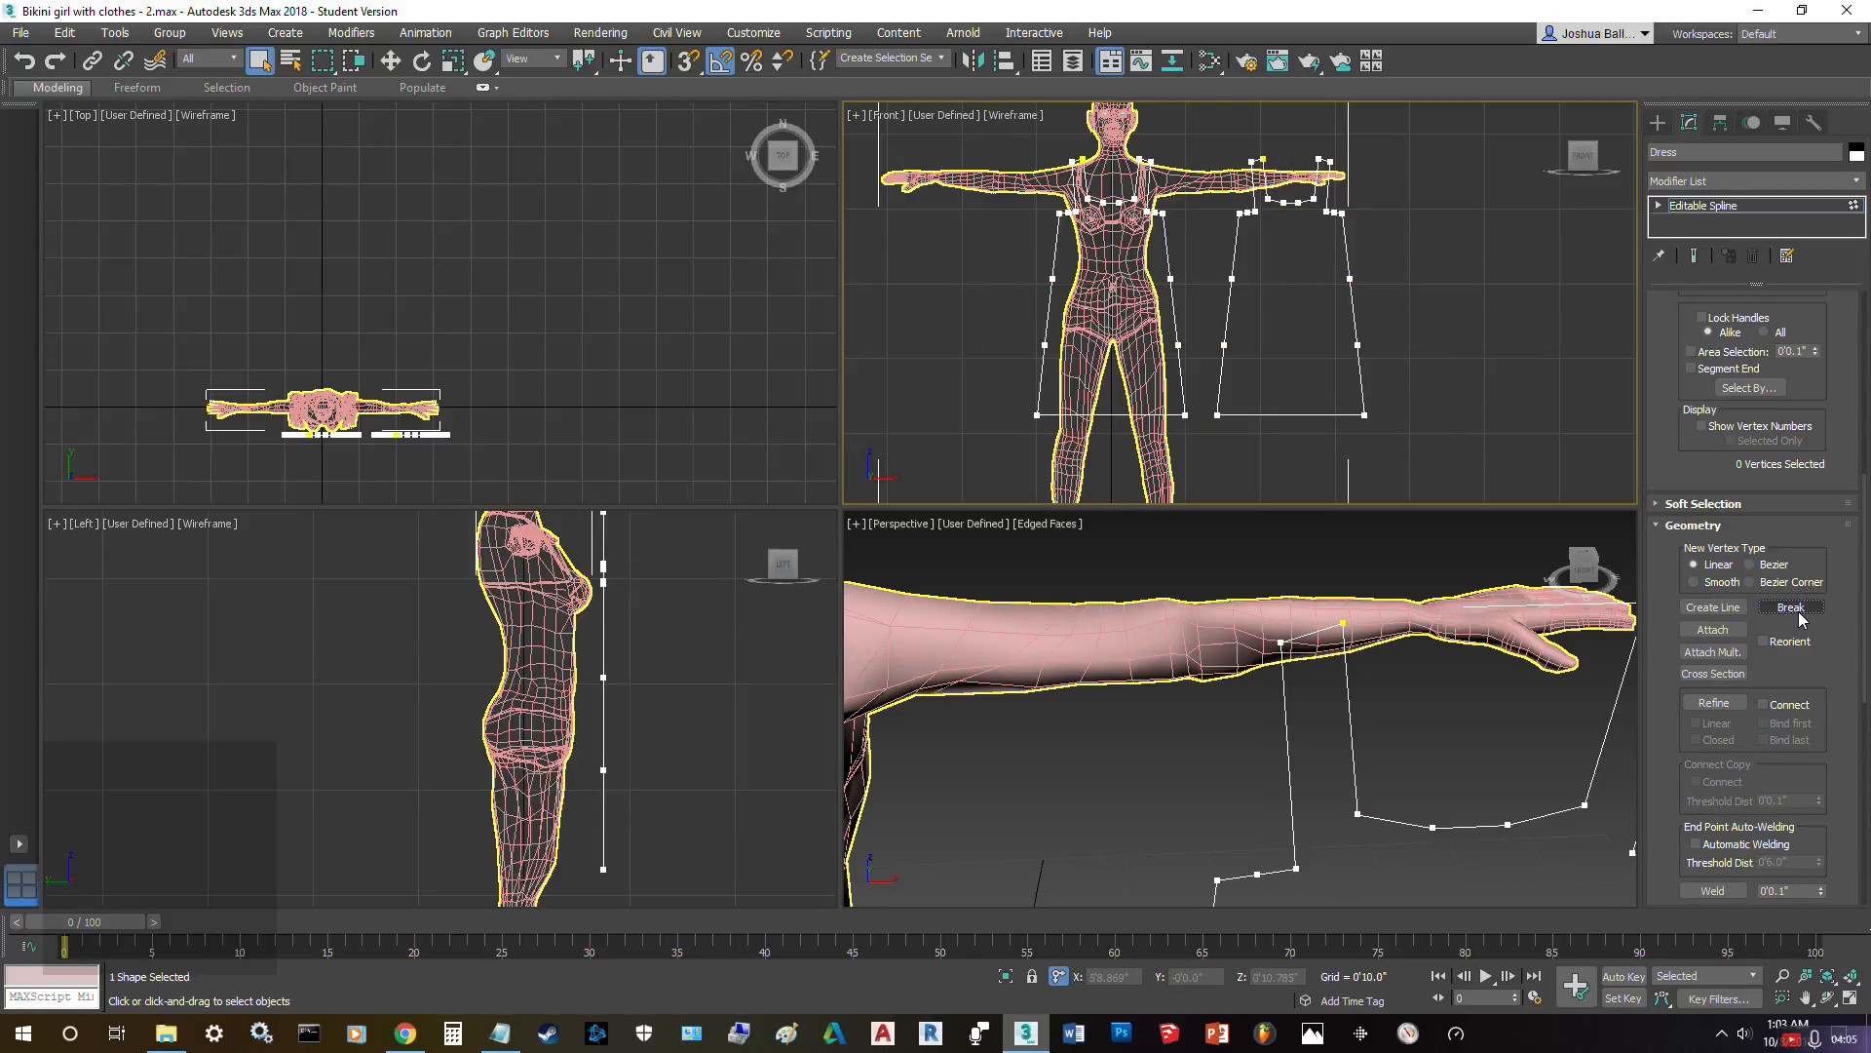
- Reapply the Garment Maker modifier to the dress spline, and return to it after checking the spline's vertices
{"action": "left_click", "coordinate": [1698, 183]}
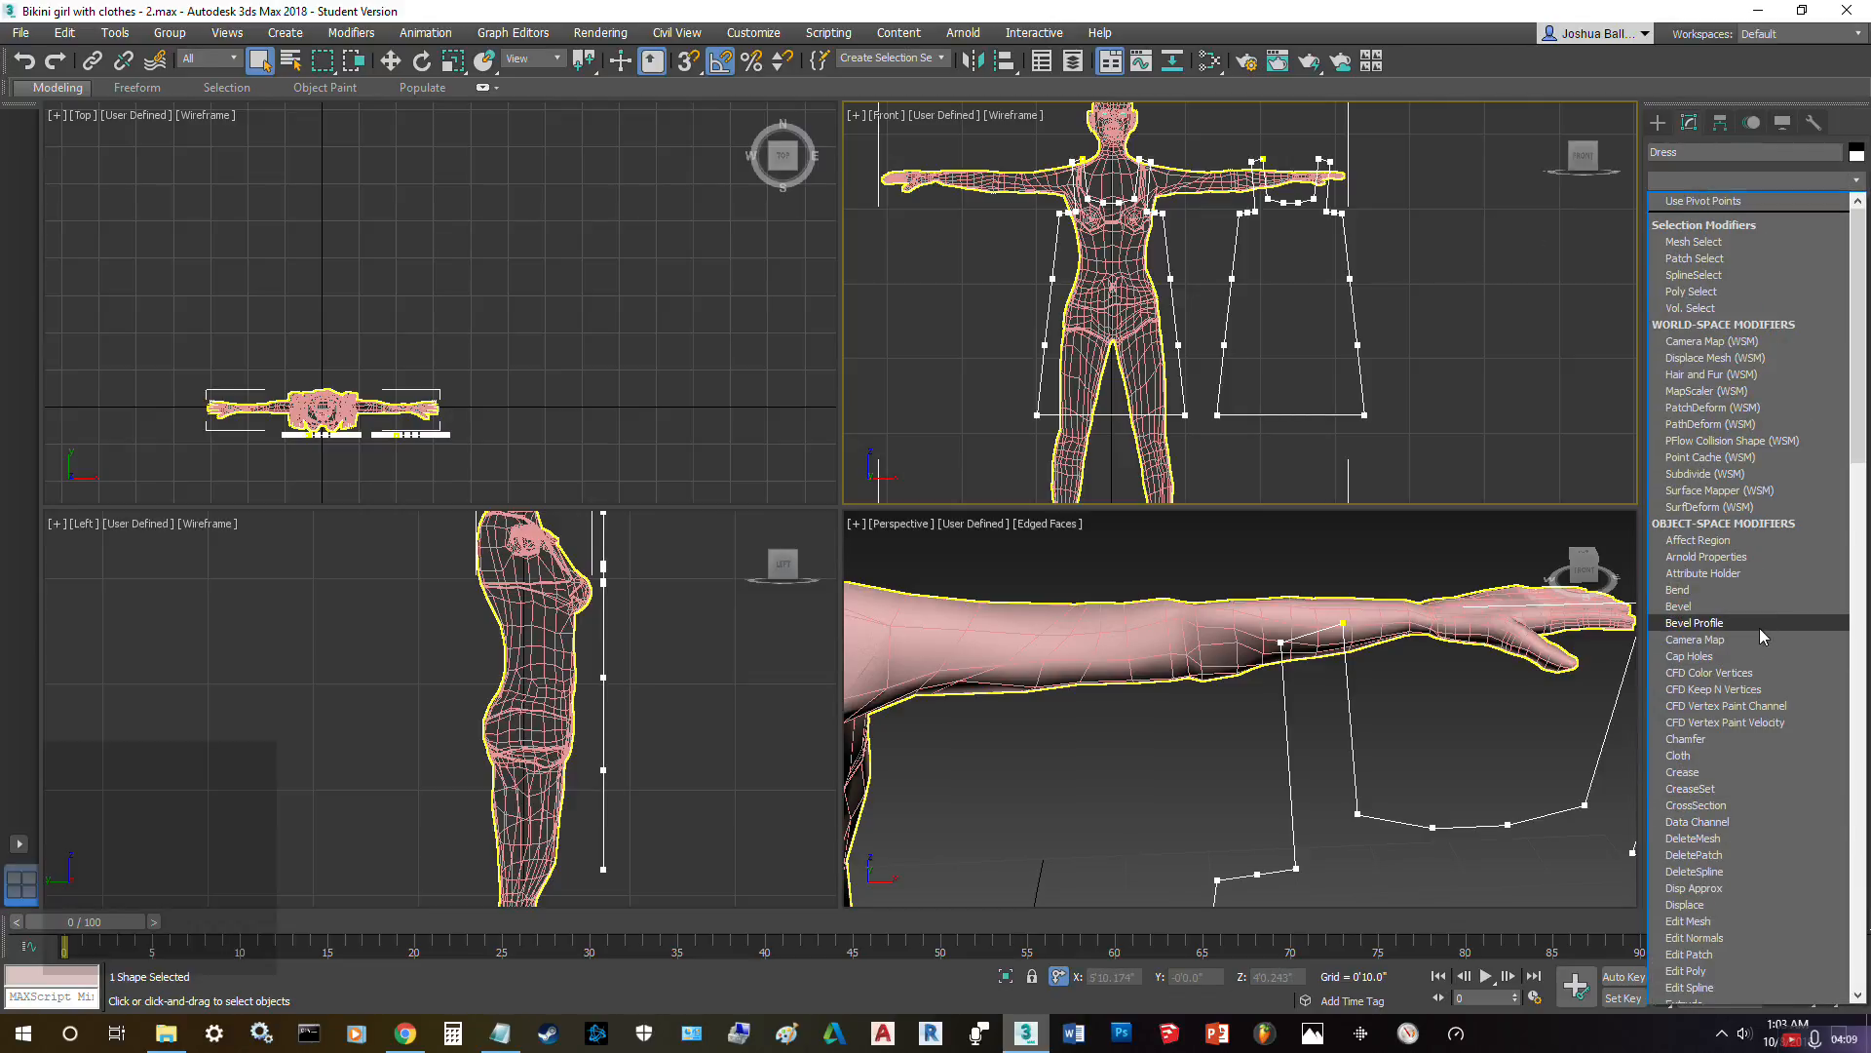
{"action": "scroll", "coordinate": [1759, 627], "scroll_direction": "down", "scroll_amount": 1}
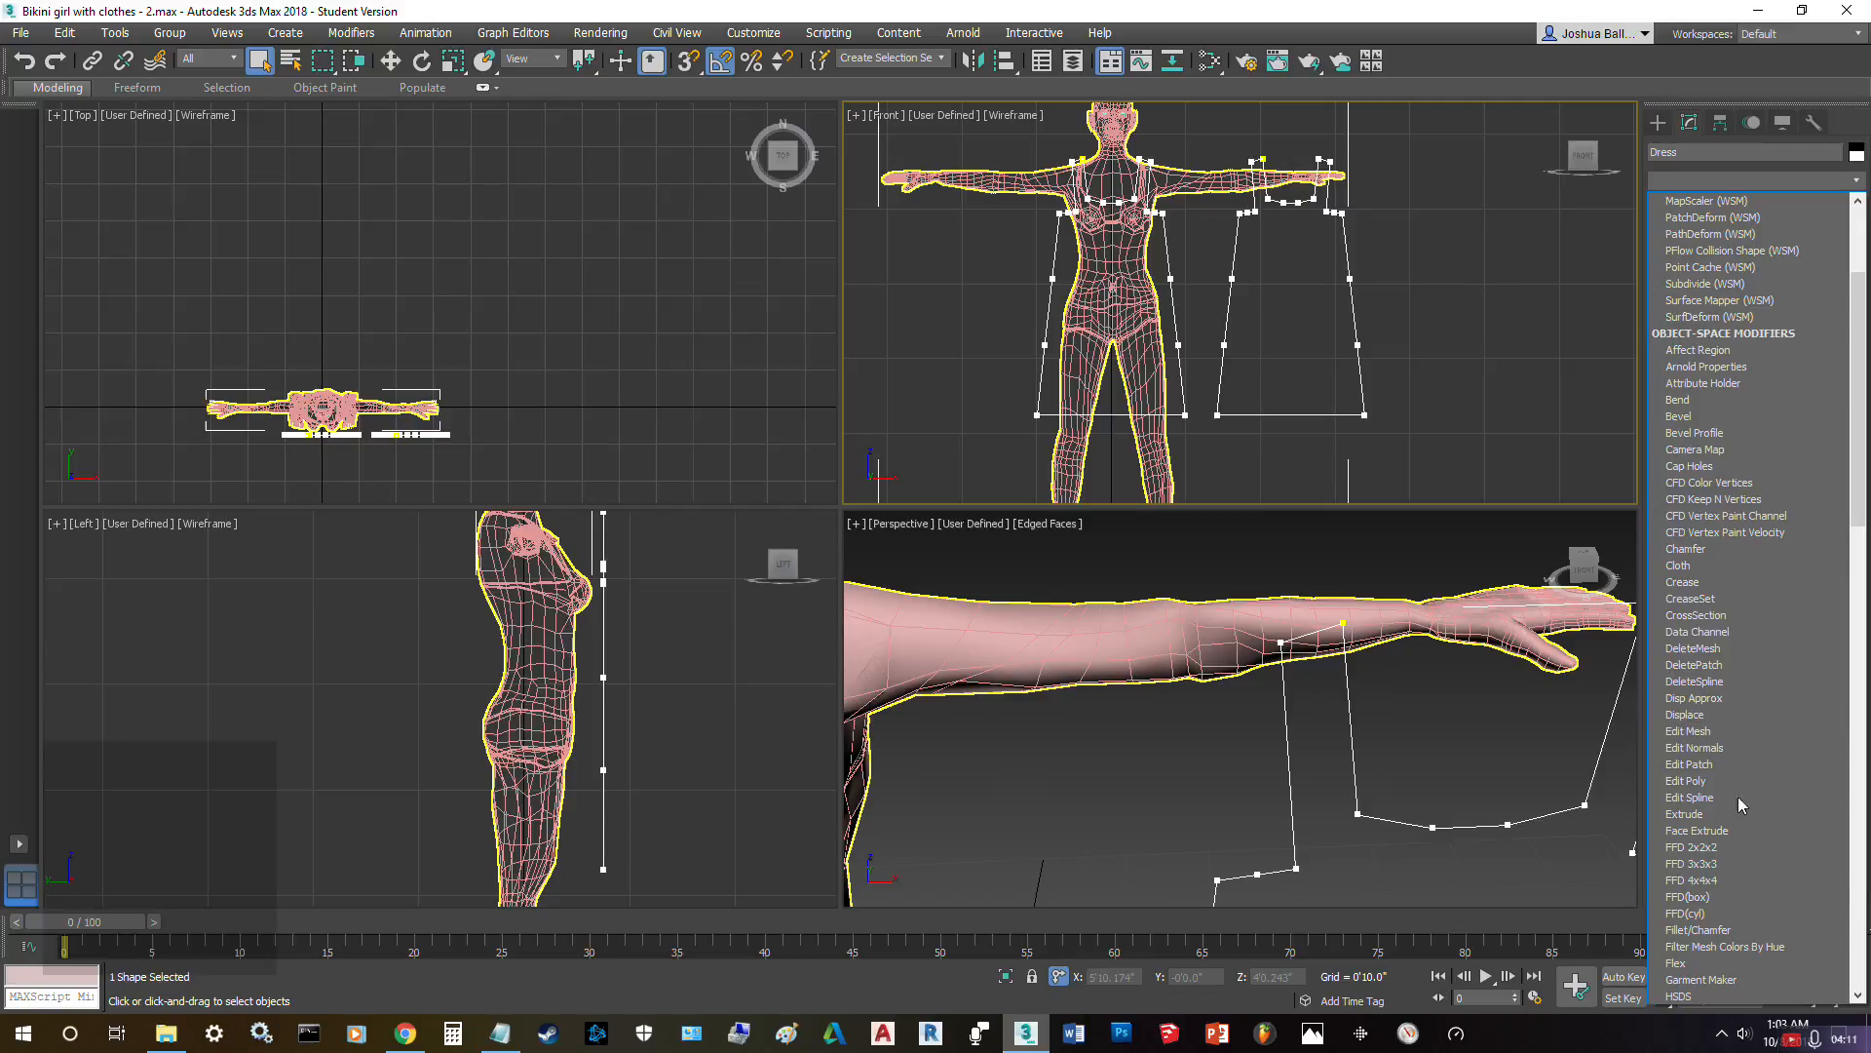
{"action": "left_click", "coordinate": [1725, 980]}
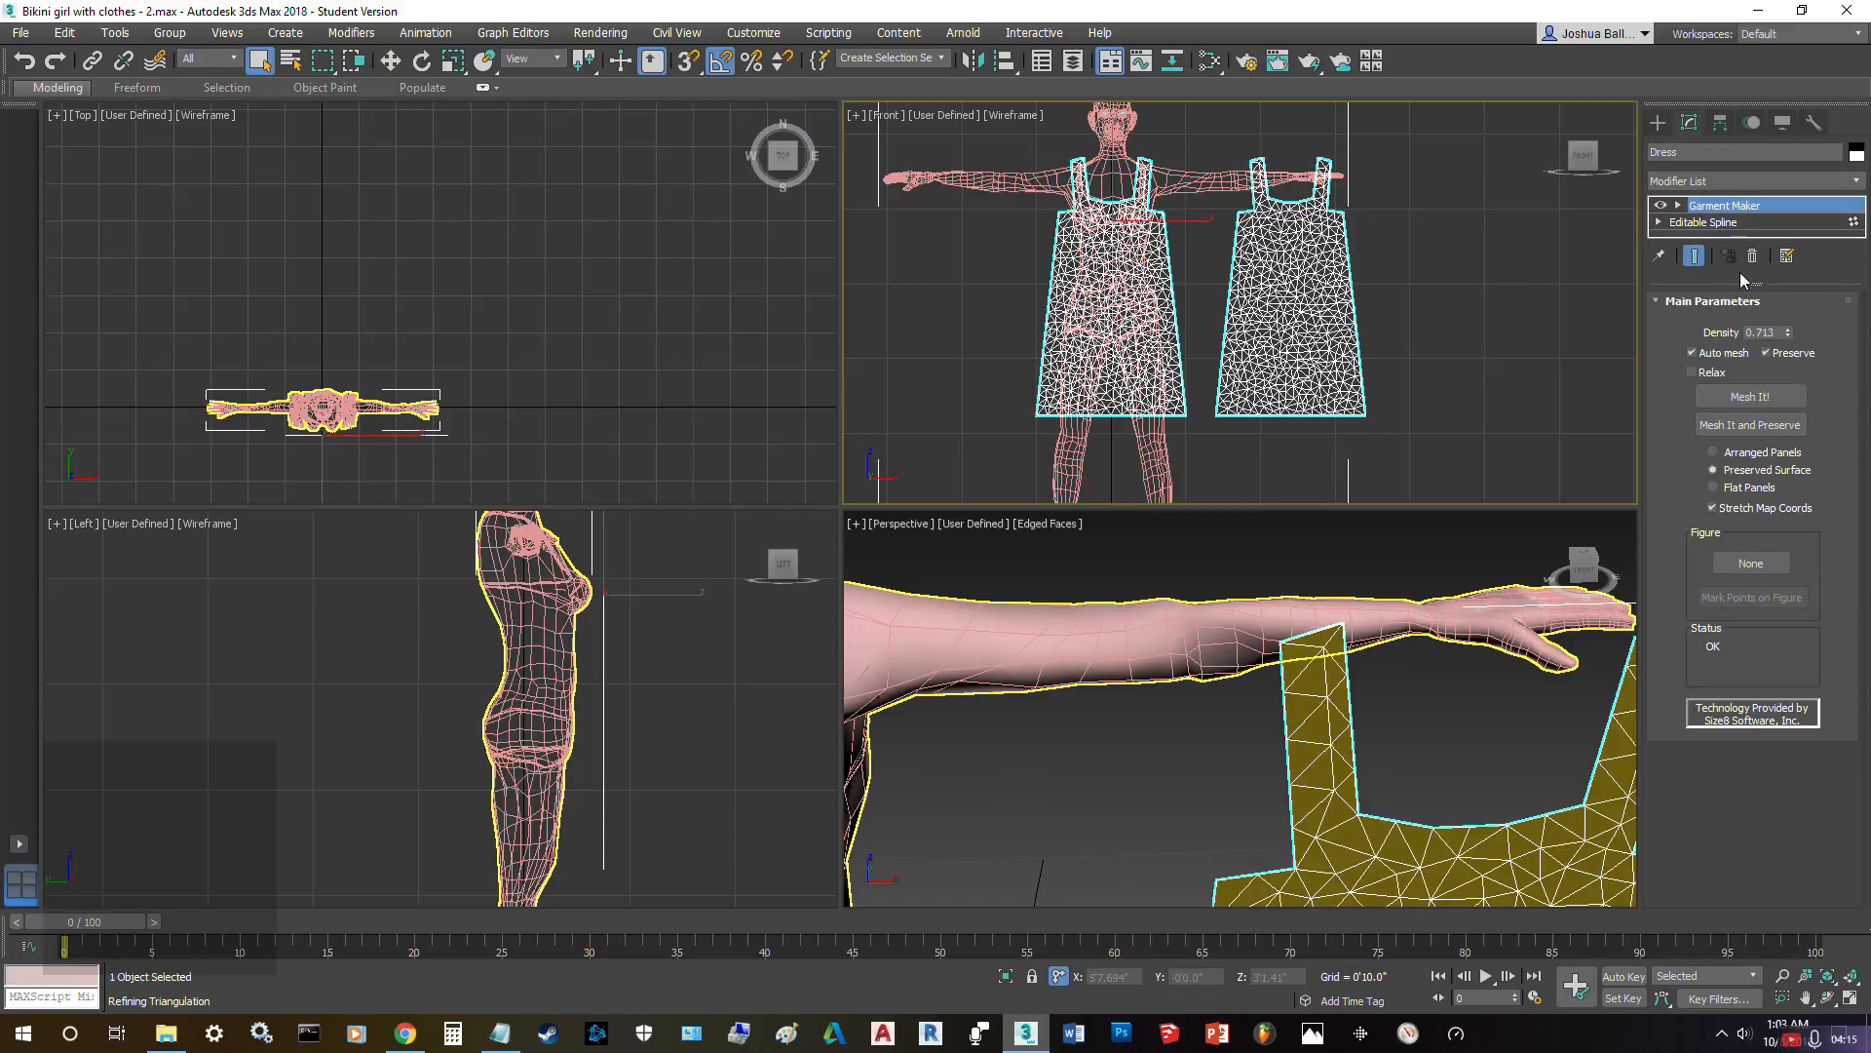
{"action": "left_click", "coordinate": [1660, 222]}
{"action": "left_click", "coordinate": [1714, 224]}
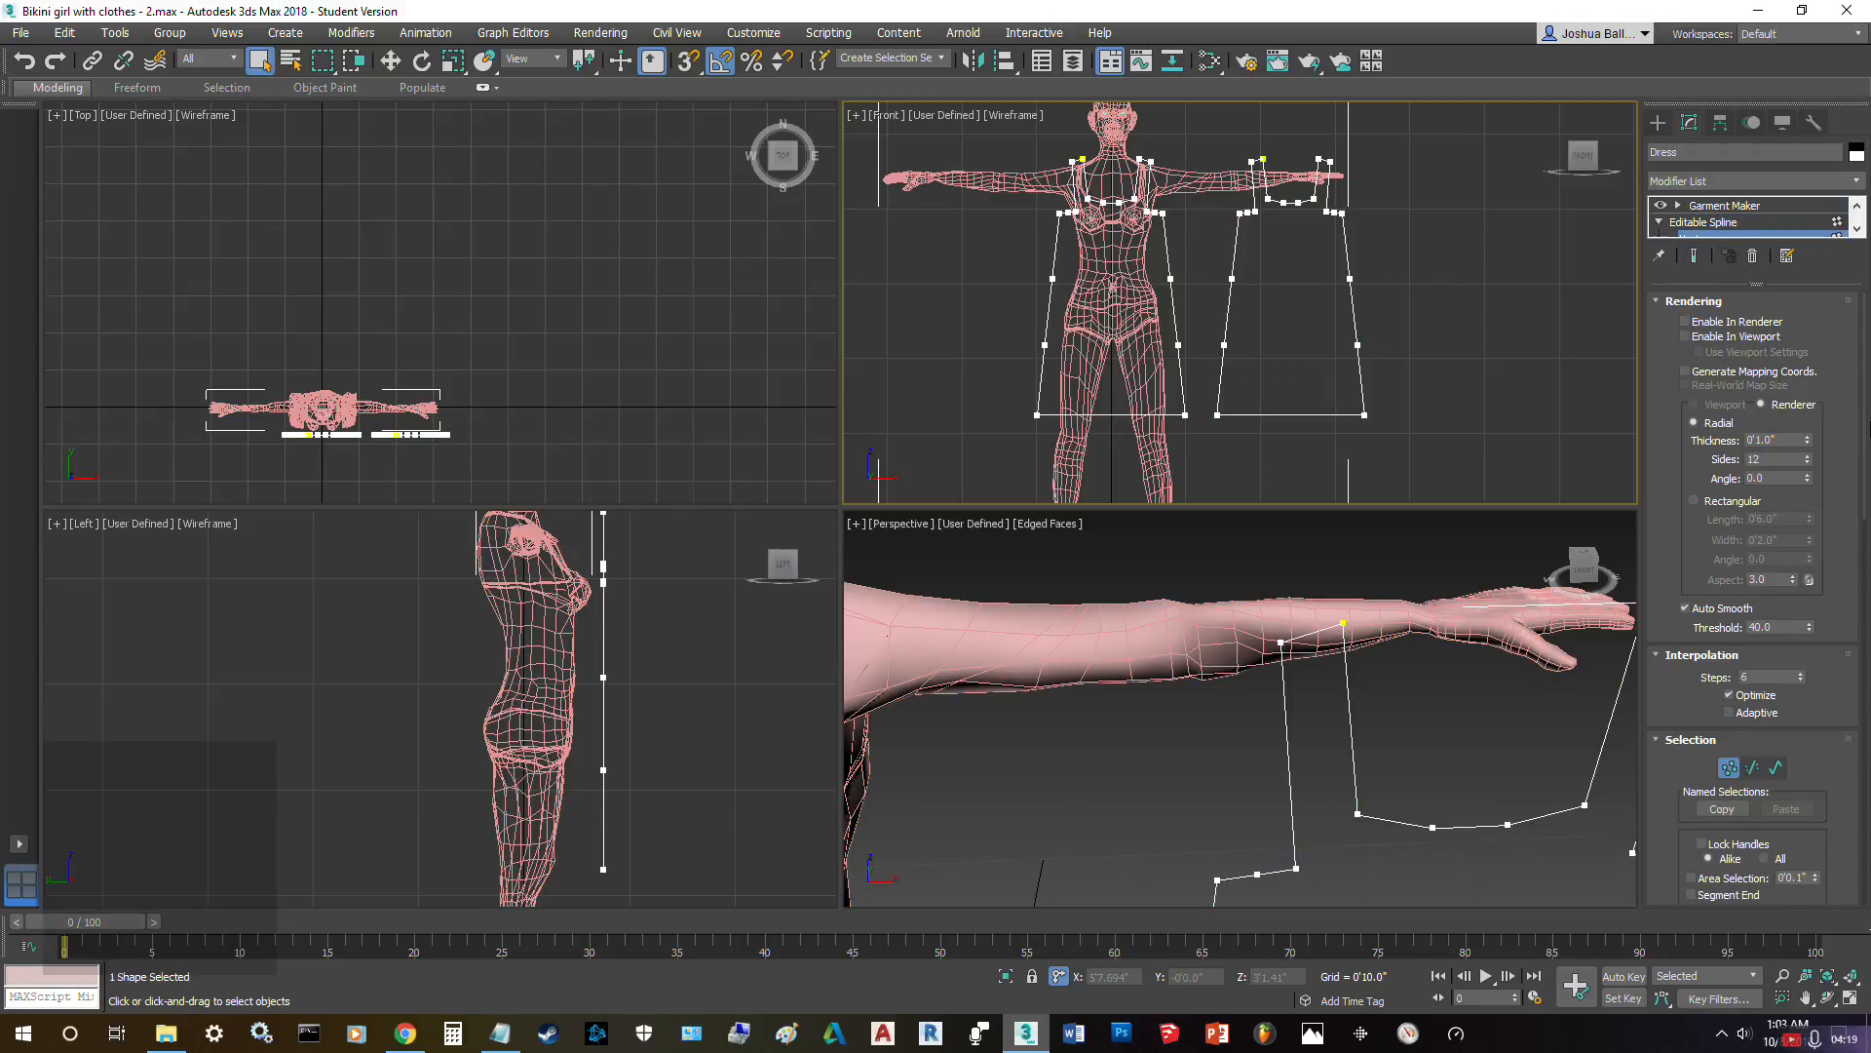
{"action": "left_click", "coordinate": [1716, 223]}
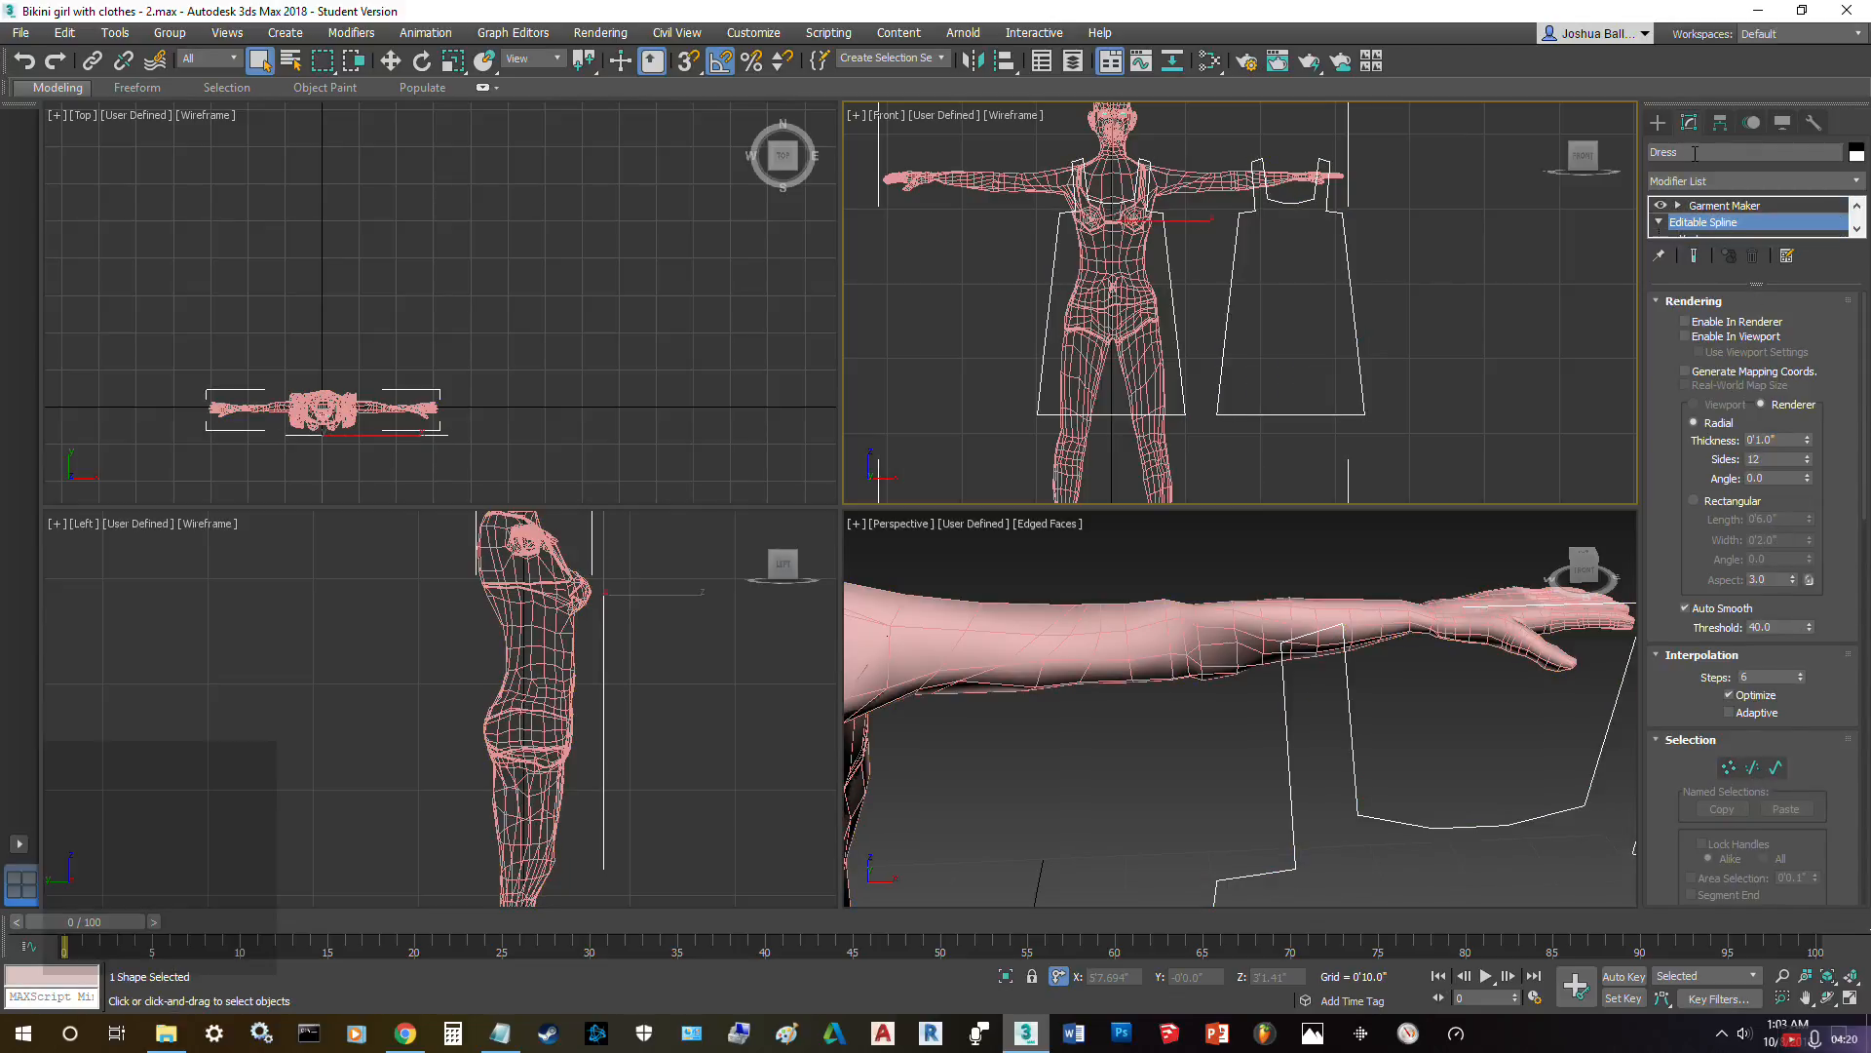
{"action": "left_click", "coordinate": [1723, 206]}
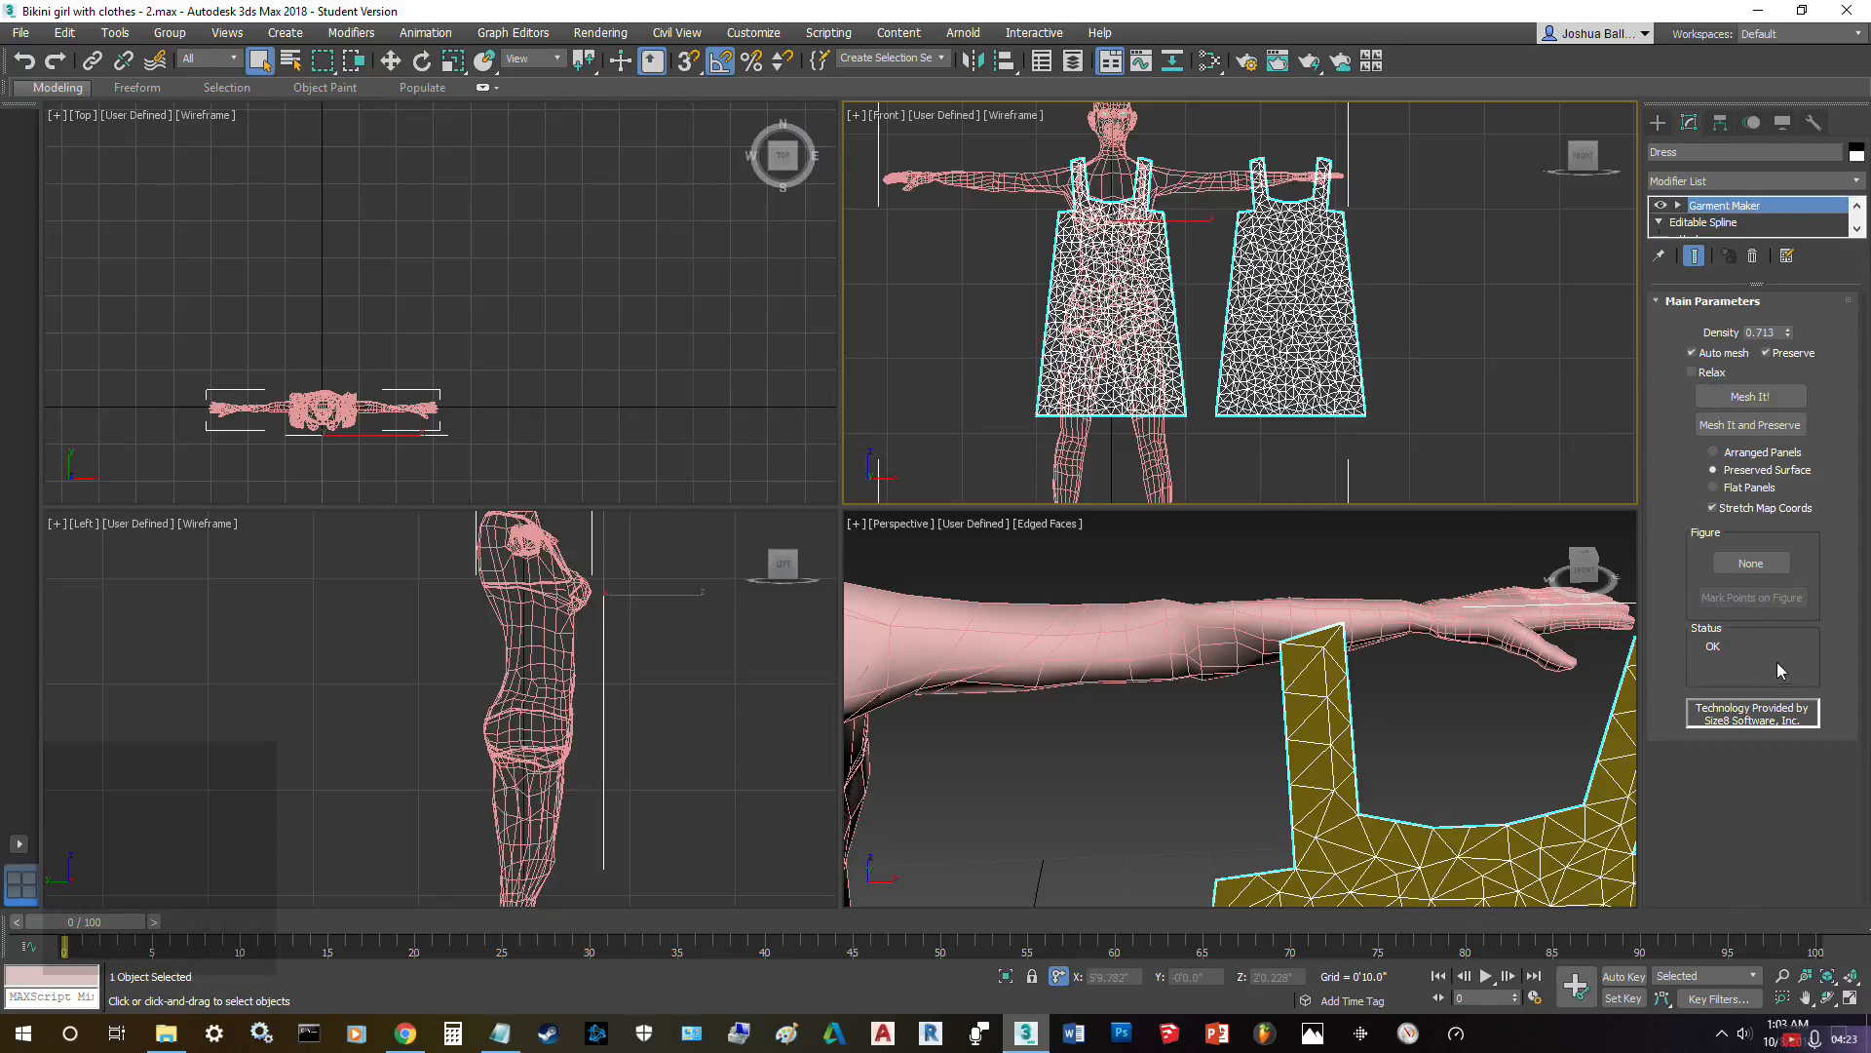
- Select the back panel at the Panels sub-object level and move it along X until it overlaps the front panel
{"action": "left_click", "coordinate": [1680, 205]}
{"action": "scroll", "coordinate": [1714, 220], "scroll_direction": "down", "scroll_amount": 1}
{"action": "left_click", "coordinate": [1714, 221]}
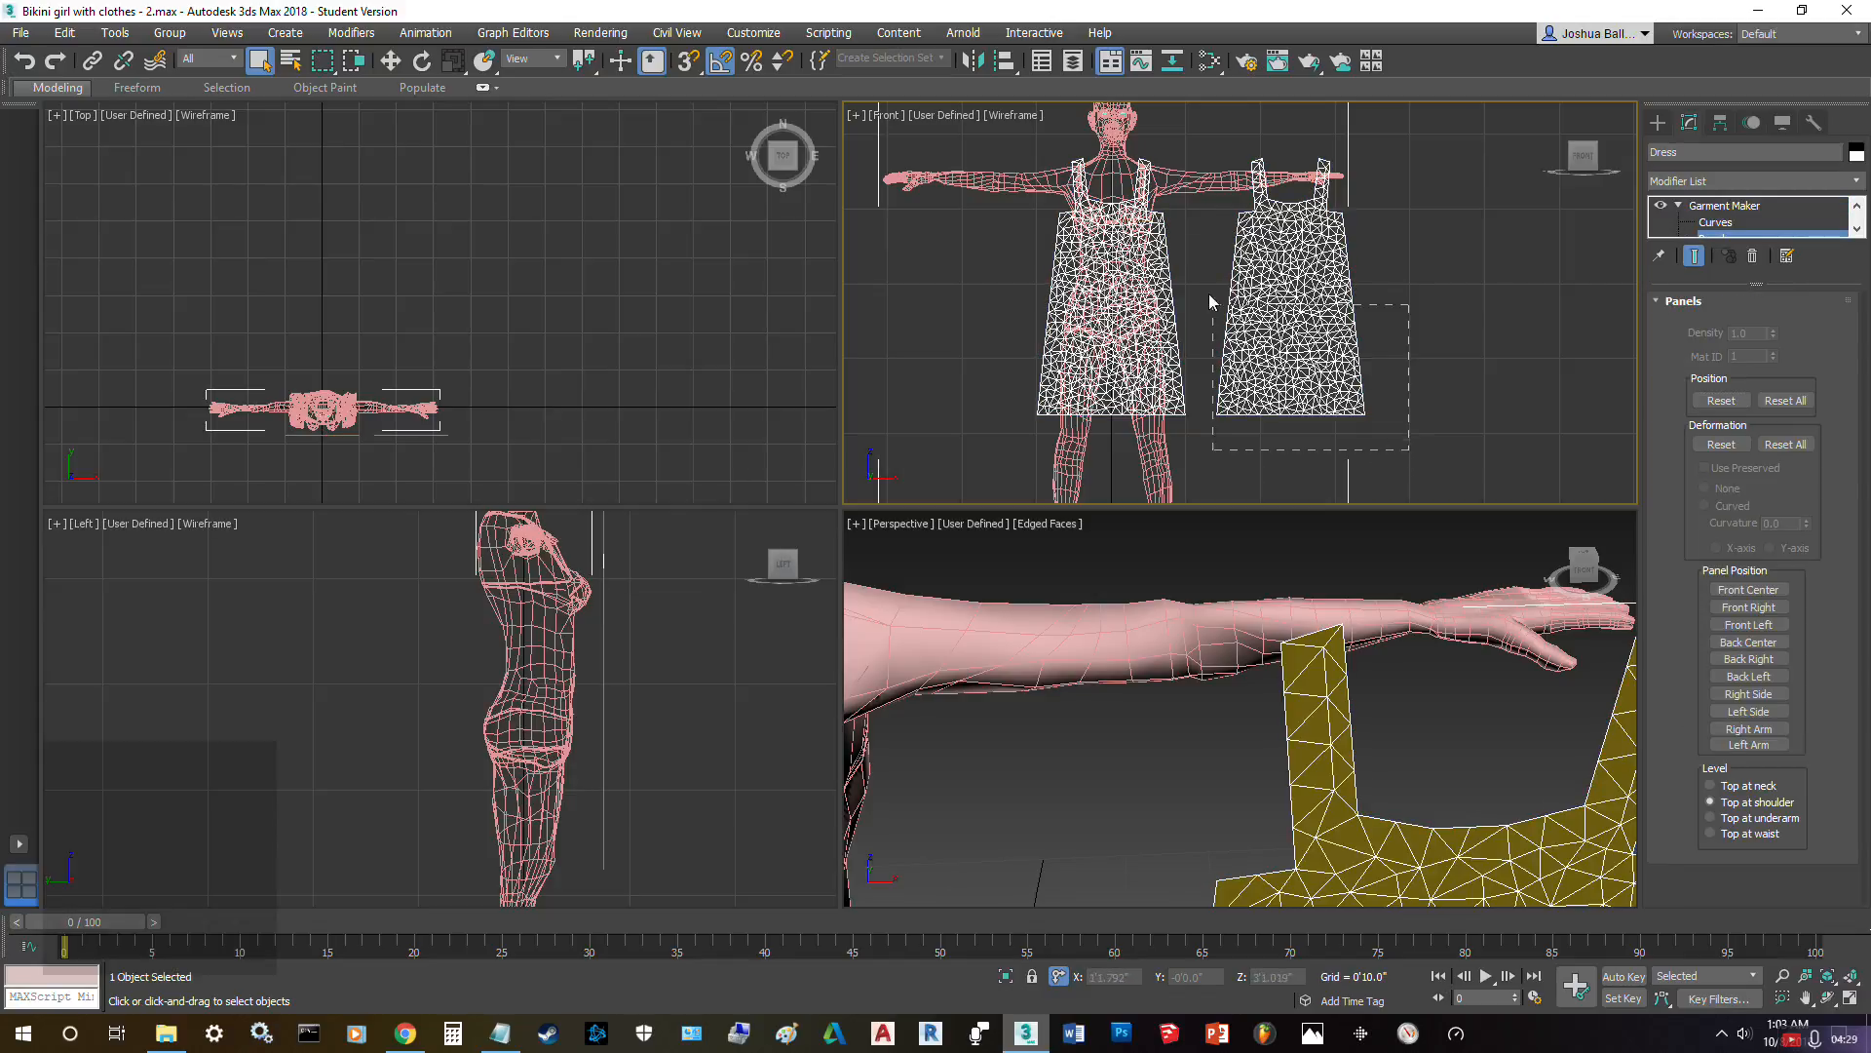
{"action": "left_click_drag", "start_coordinate": [1209, 295], "coordinate": [1210, 139]}
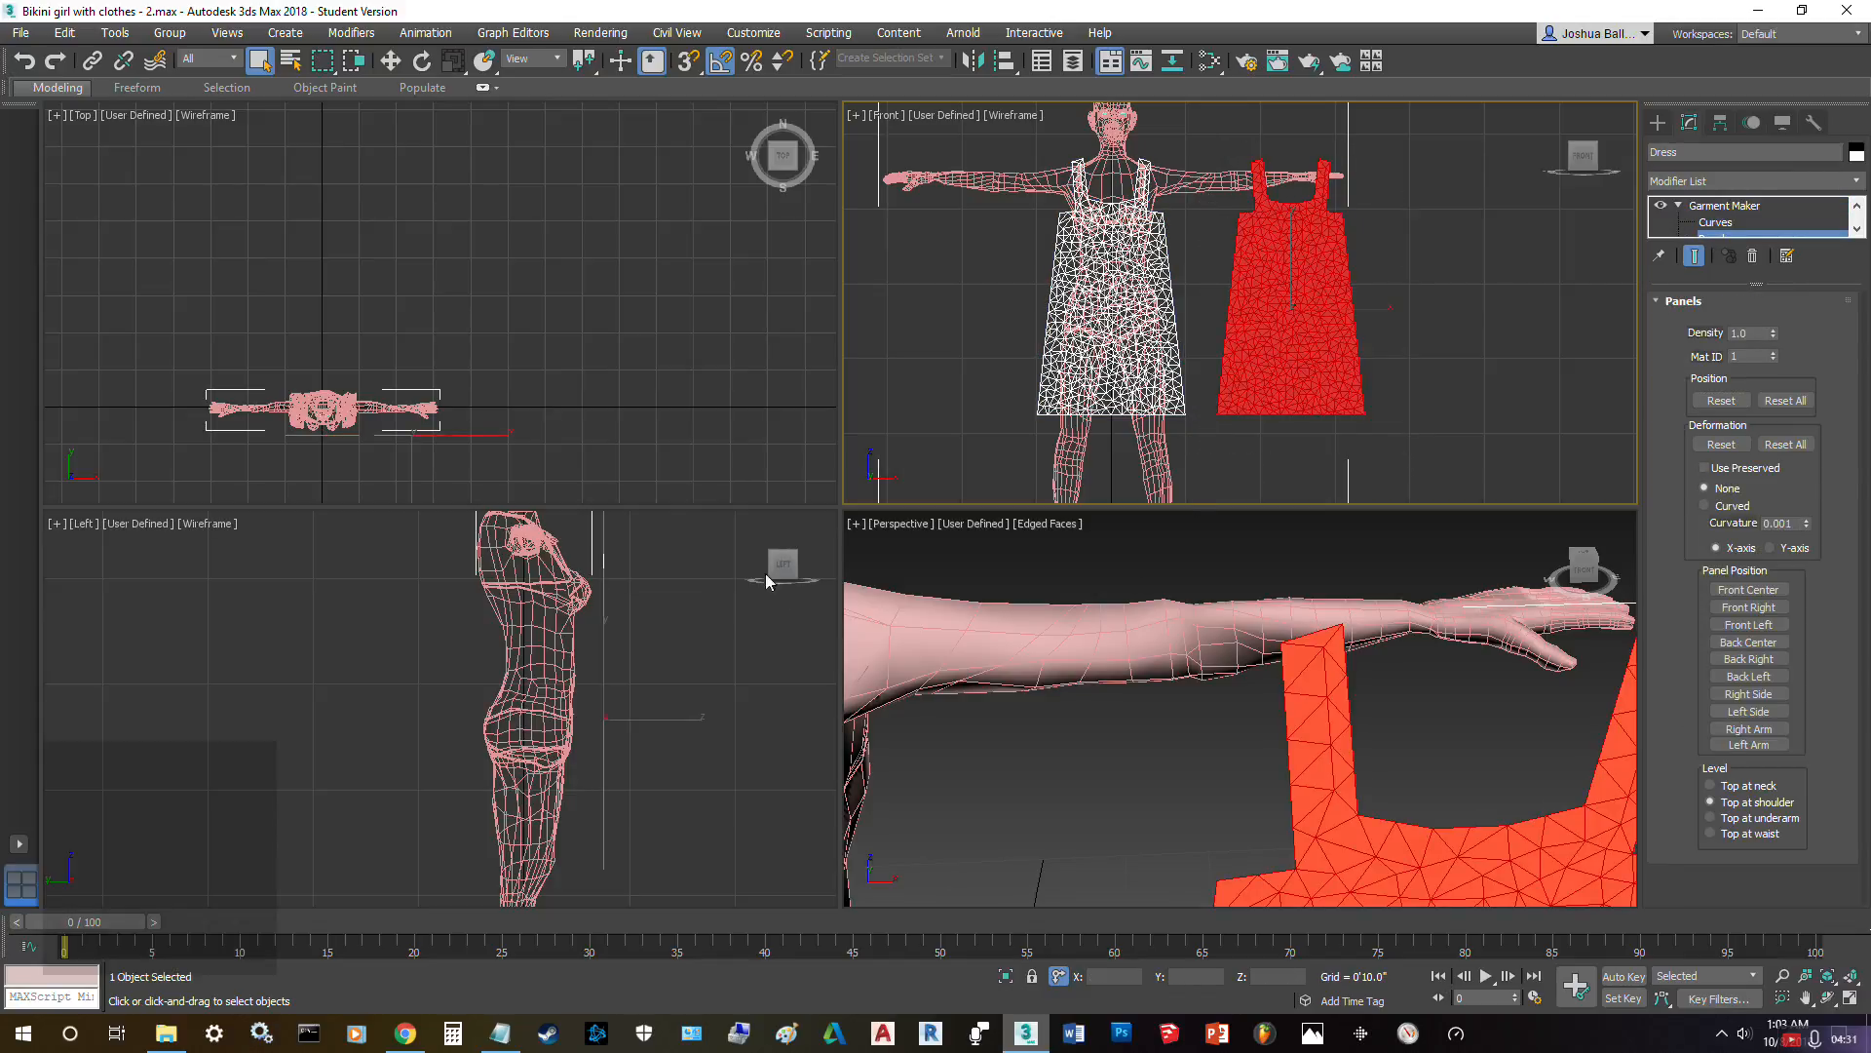
{"action": "left_click", "coordinate": [390, 61]}
{"action": "left_click_drag", "start_coordinate": [1355, 310], "coordinate": [1176, 312]}
- Move the back panel through the depth of the scene until it stands behind the character
{"action": "scroll", "coordinate": [1177, 308], "scroll_direction": "up", "scroll_amount": 5}
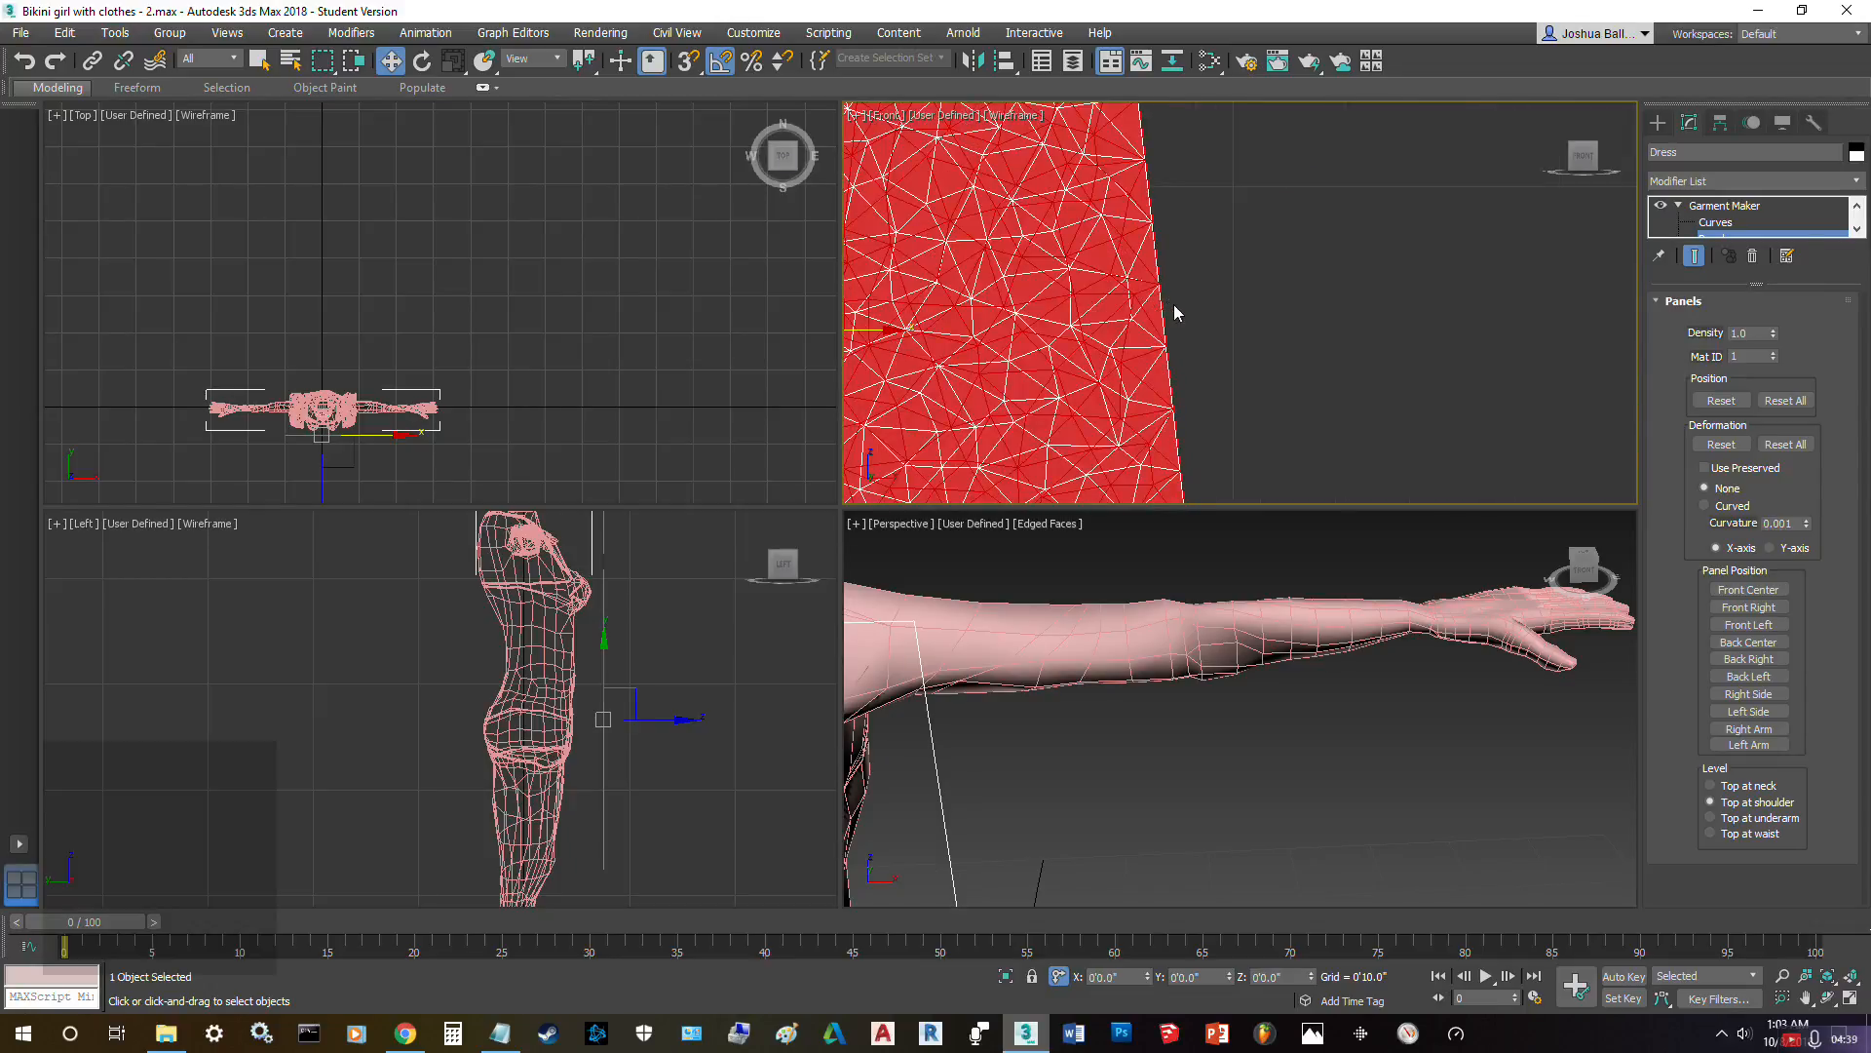
{"action": "right_click", "coordinate": [648, 624]}
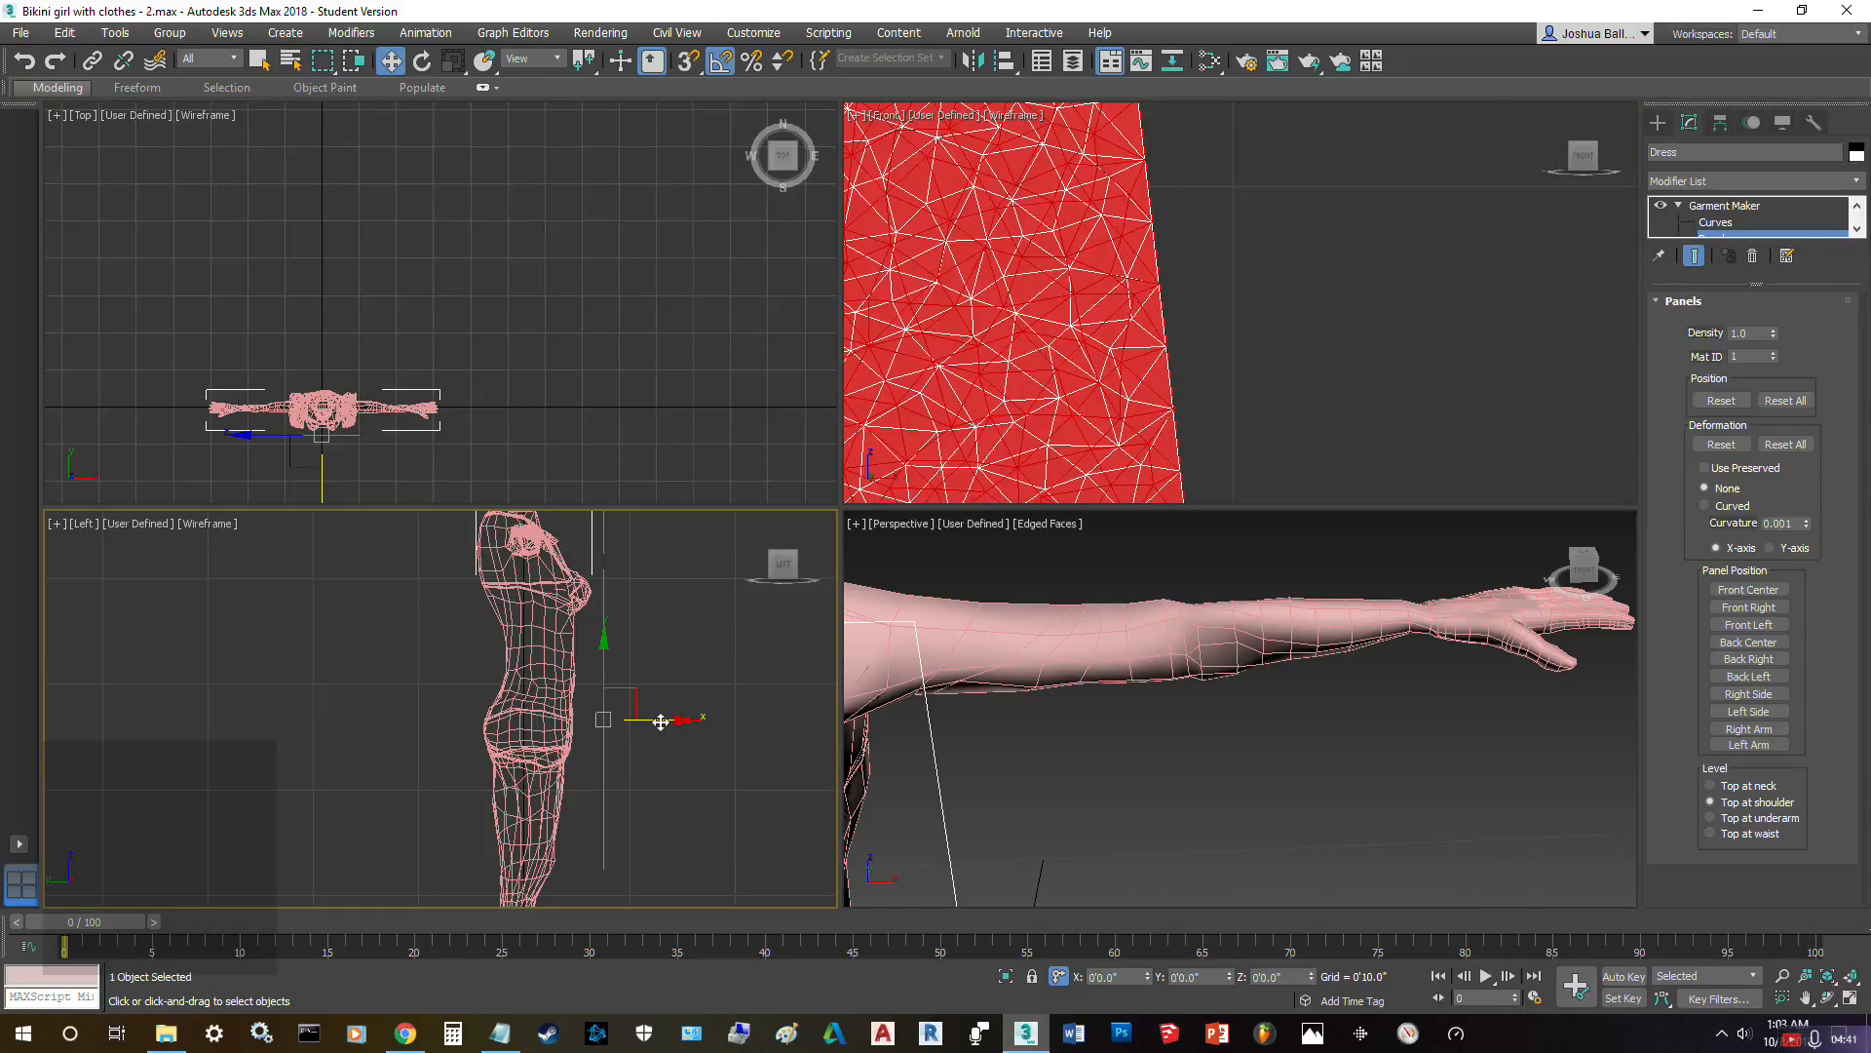
{"action": "left_click_drag", "start_coordinate": [661, 721], "coordinate": [517, 732]}
{"action": "key", "text": "z"}
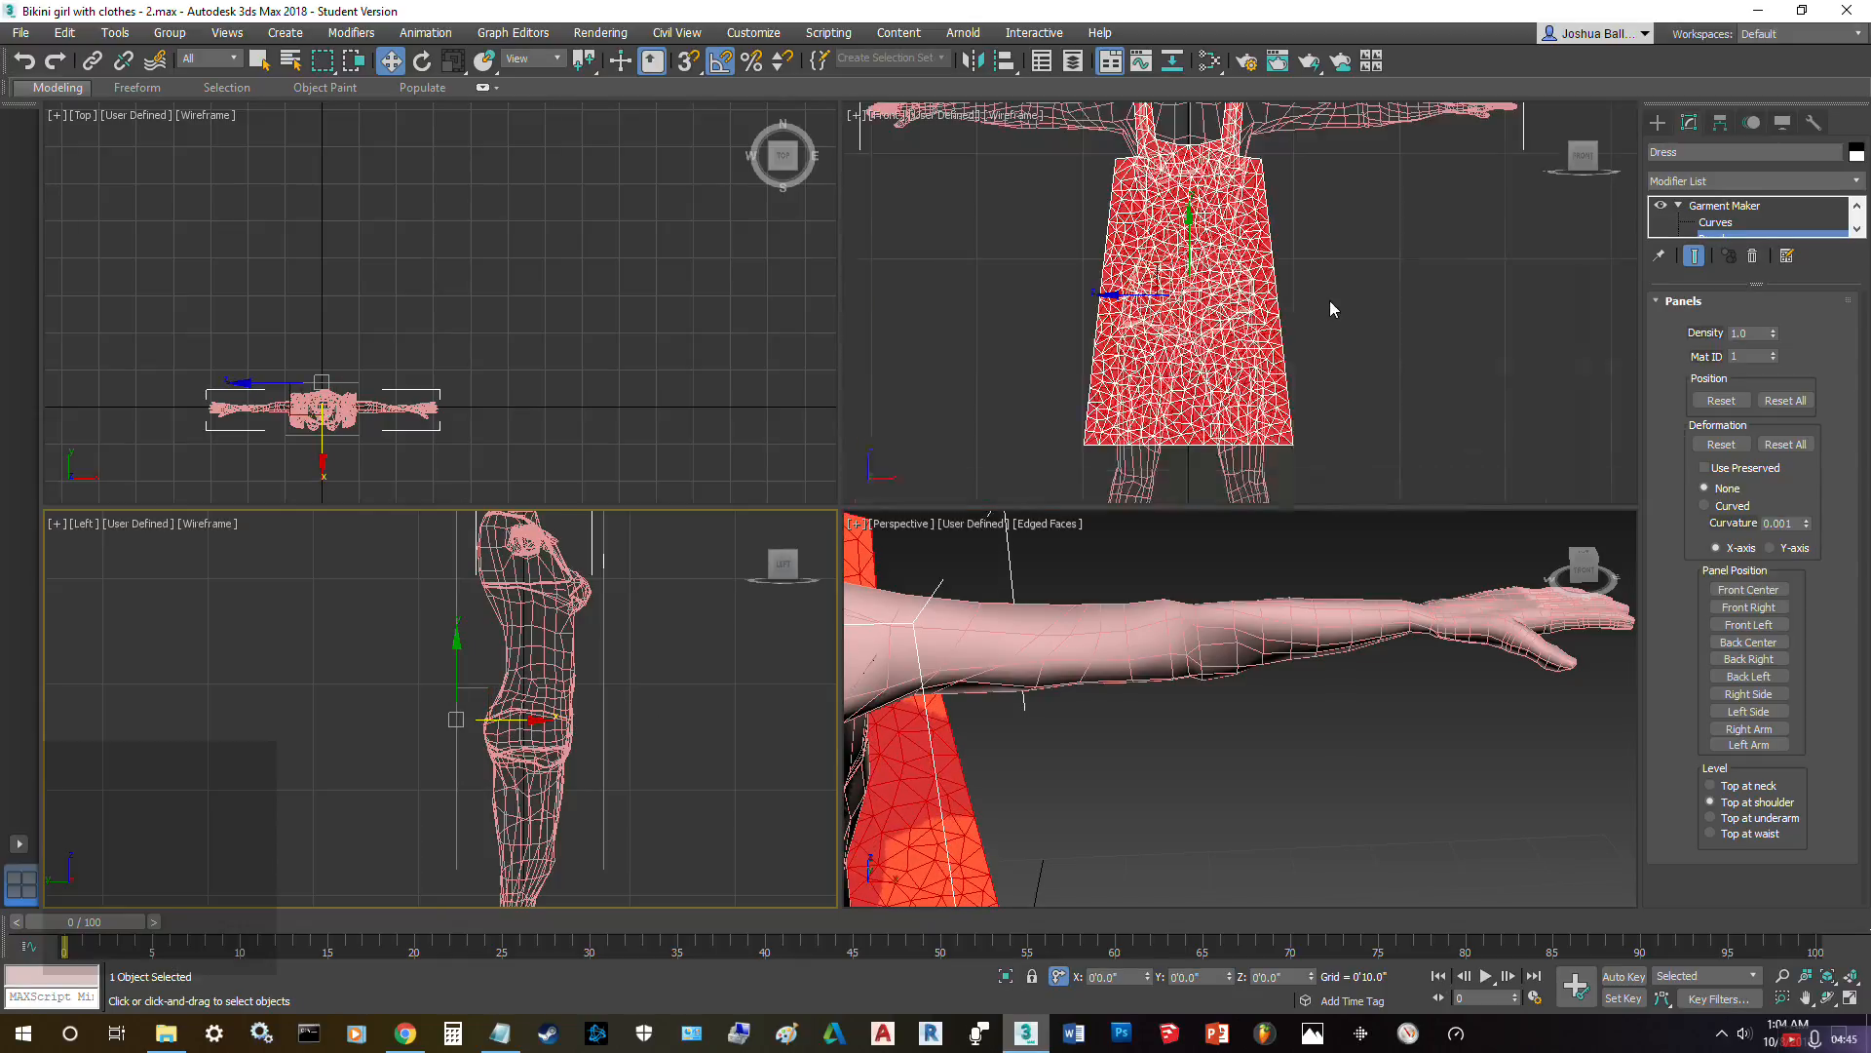
- Try to rotate the back panel about its Z axis by entering the angle numerically, and undo the attempts
{"action": "middle_click", "coordinate": [532, 370]}
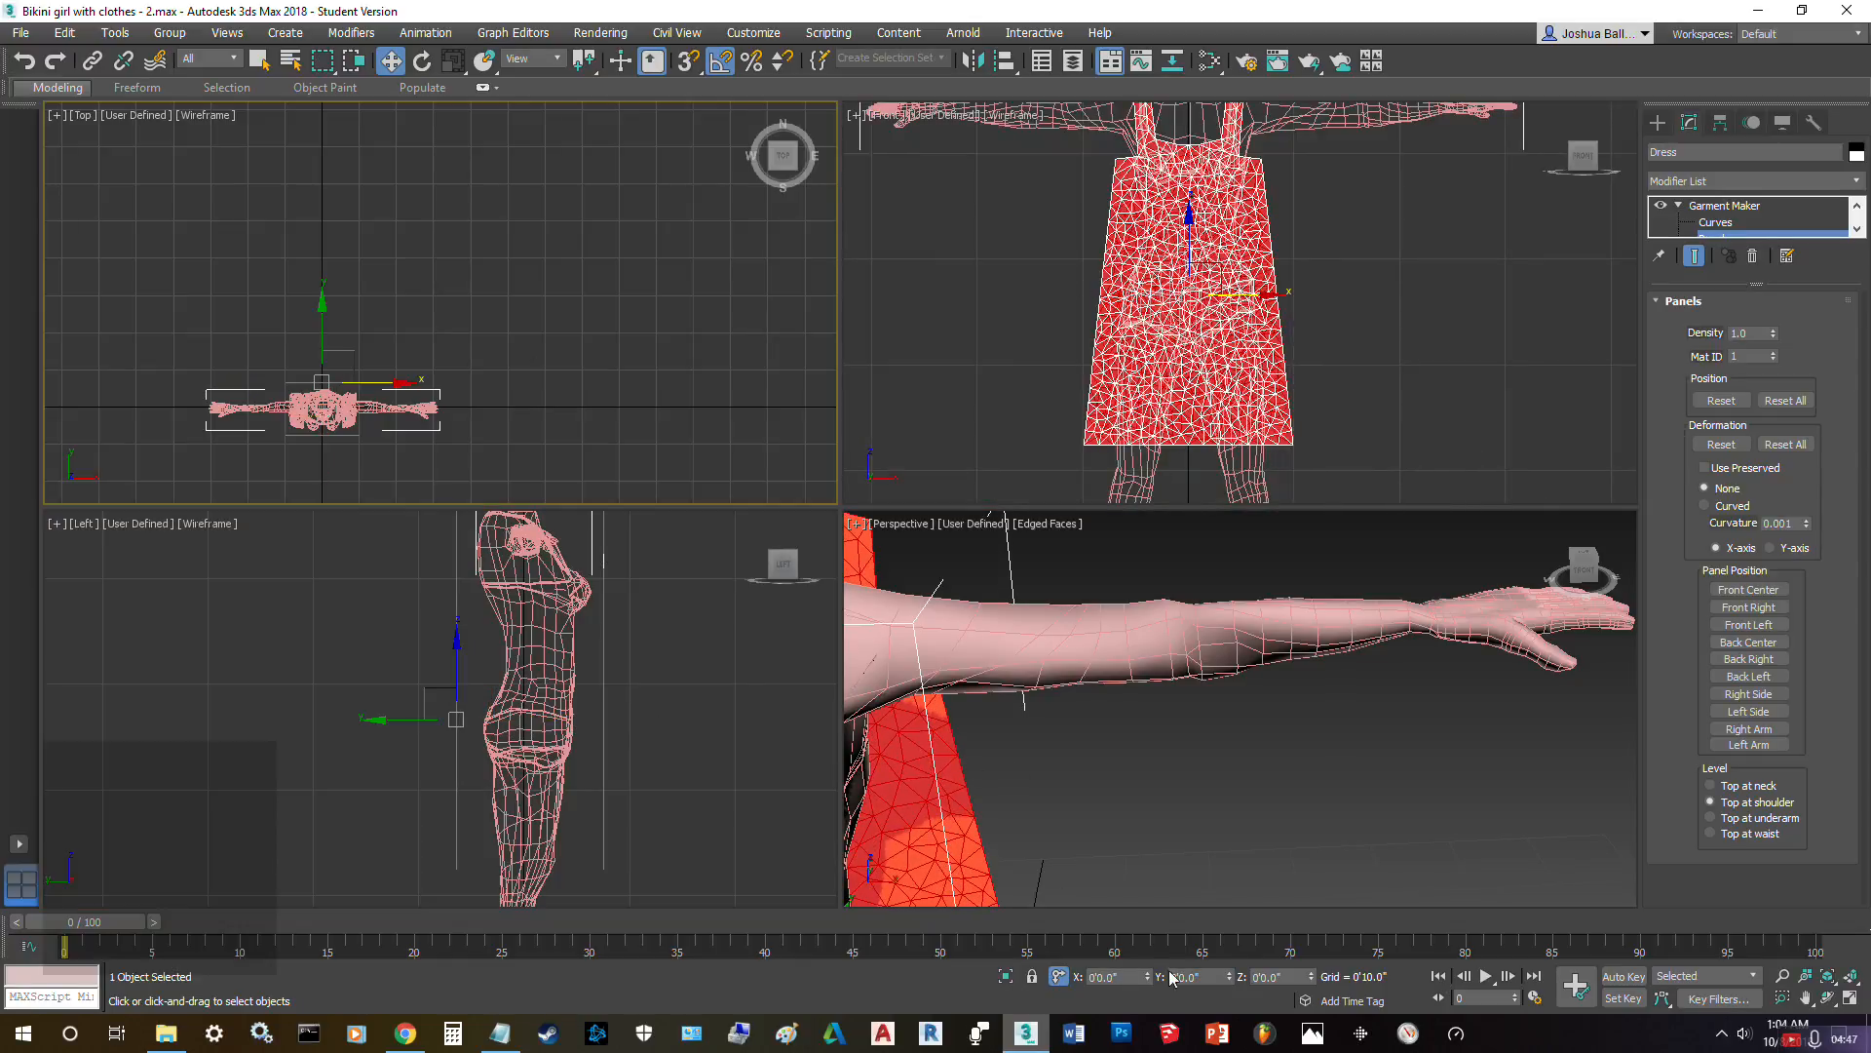
{"action": "left_click", "coordinate": [1296, 977]}
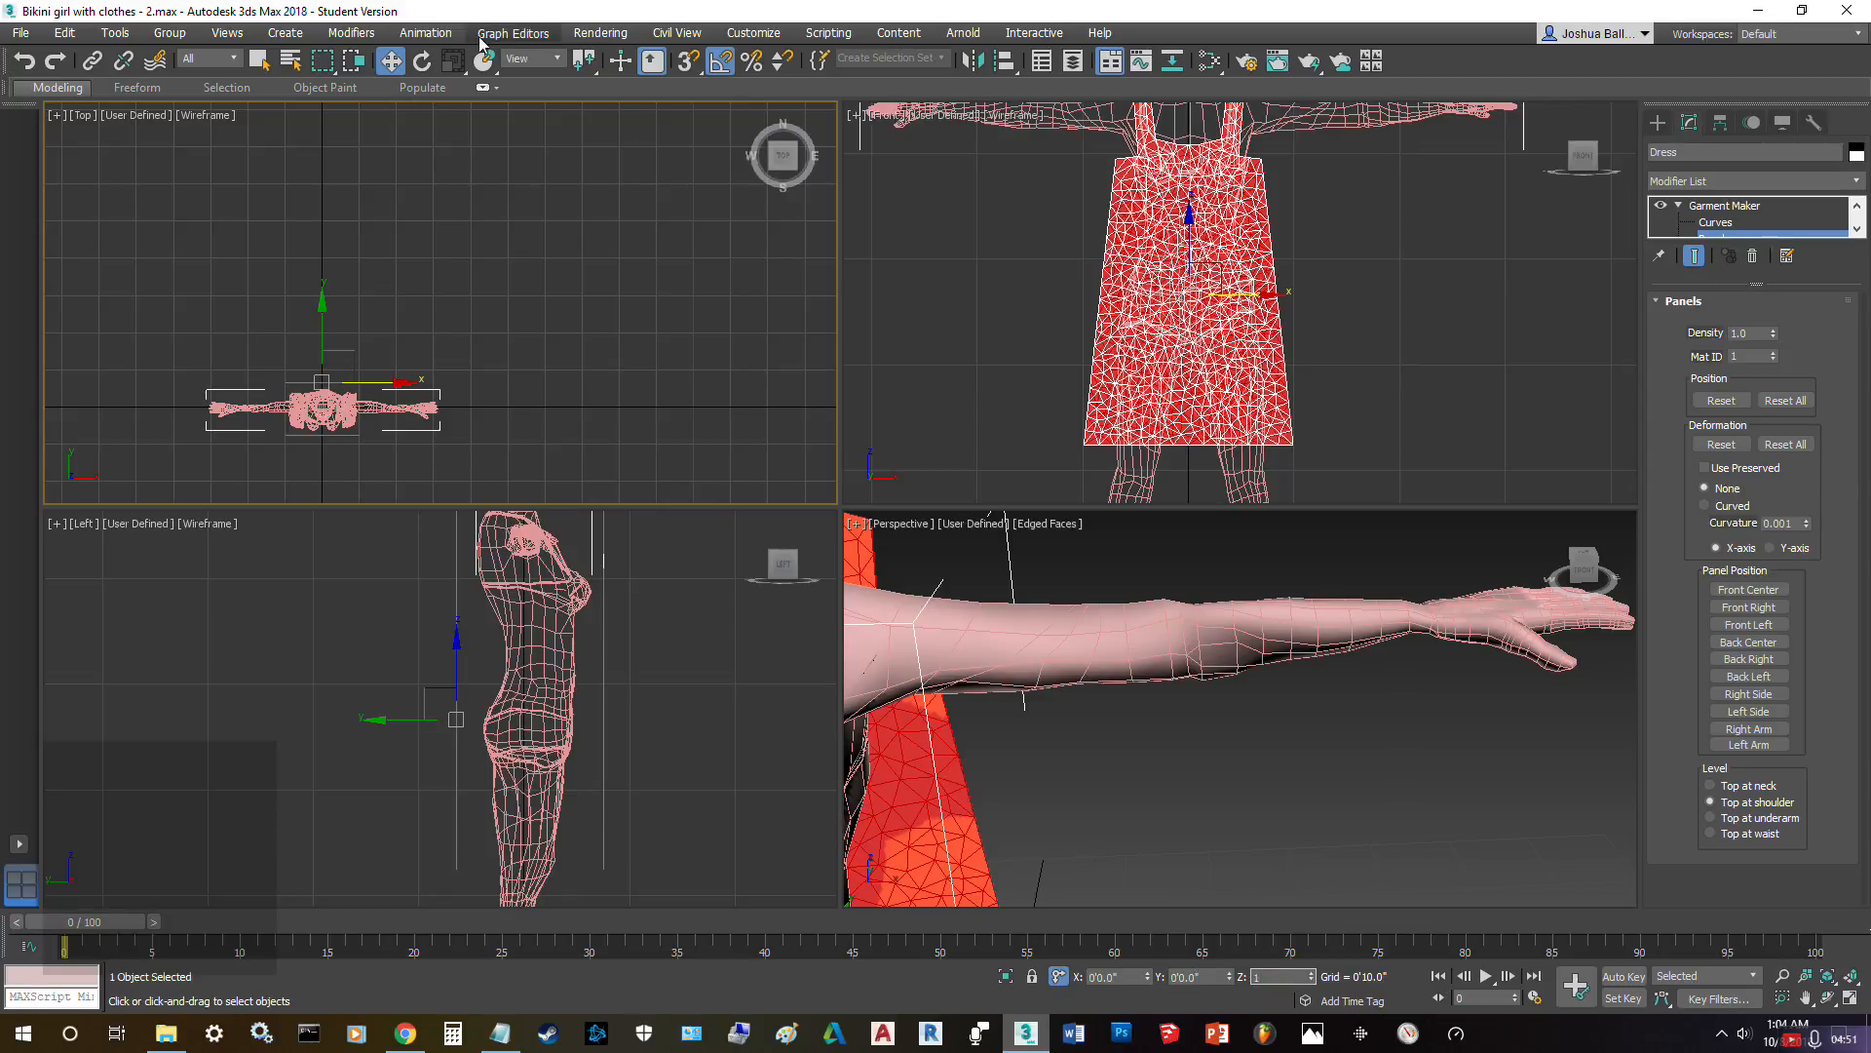
{"action": "left_click", "coordinate": [422, 60]}
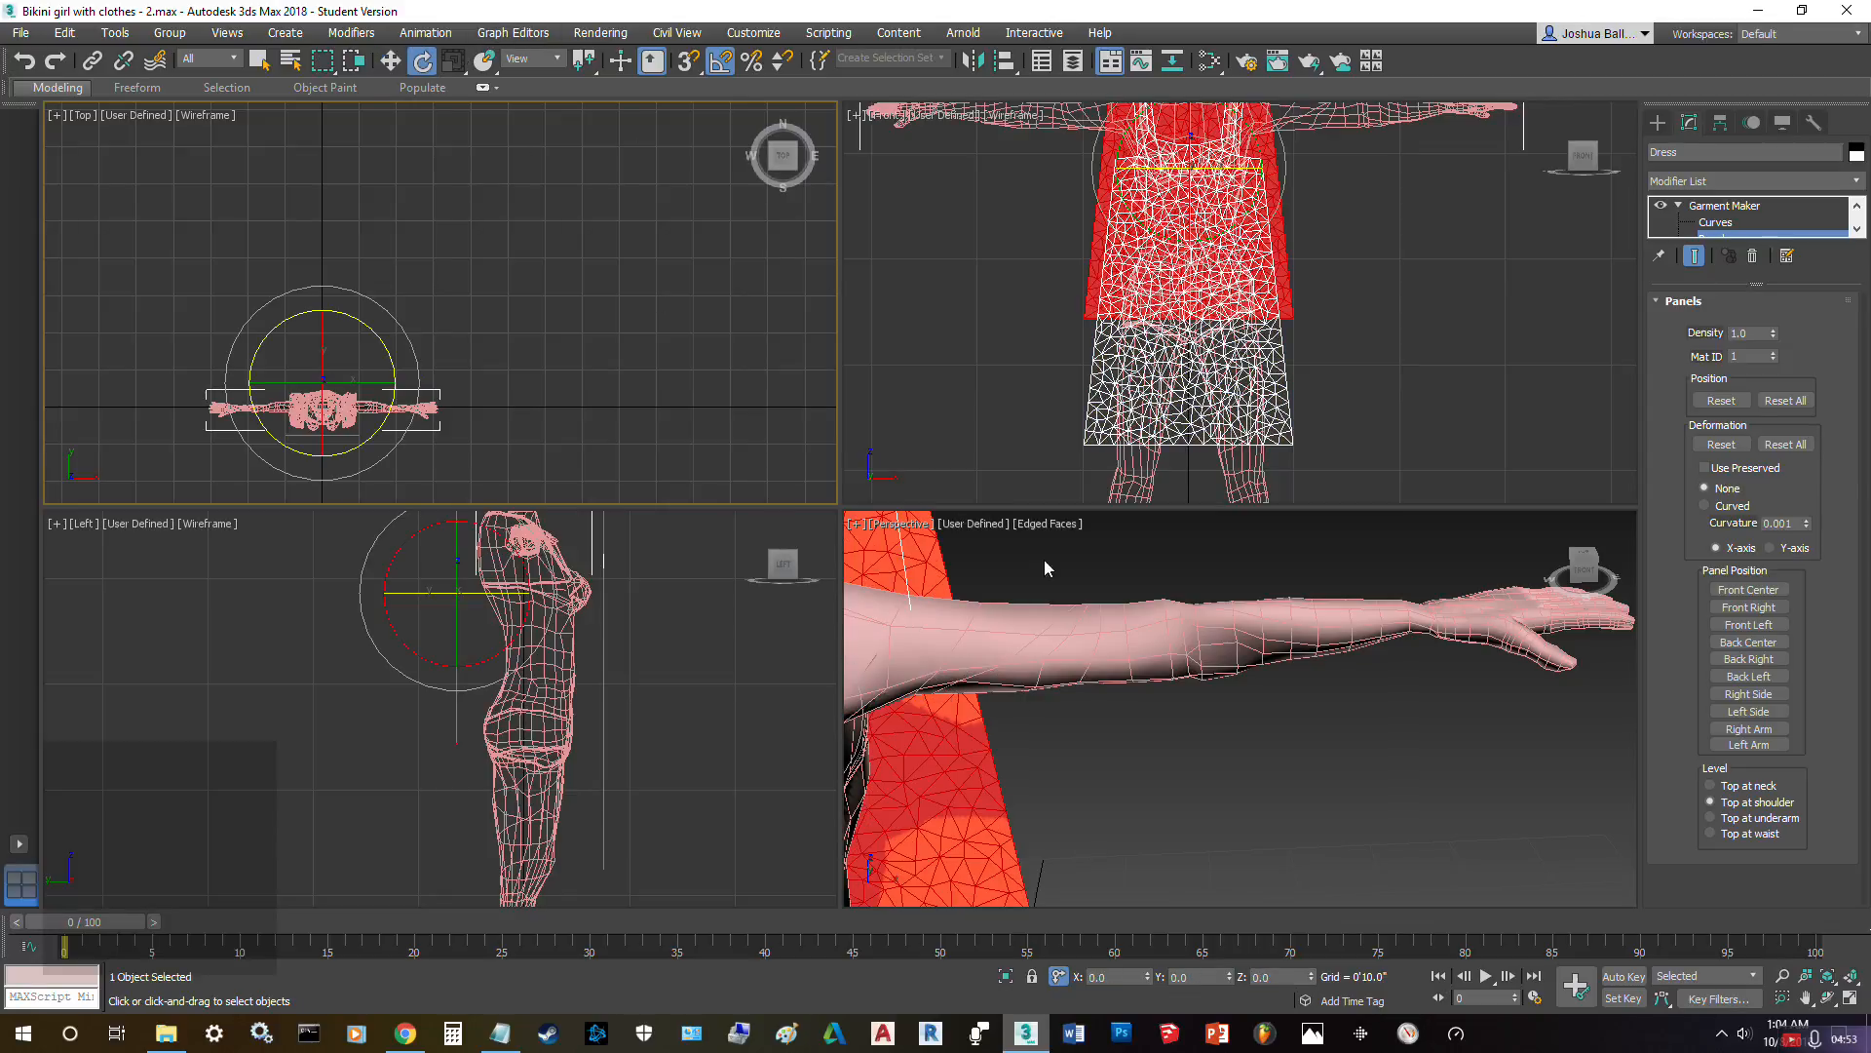
{"action": "left_click", "coordinate": [908, 255]}
{"action": "key", "text": "ctrl+z"}
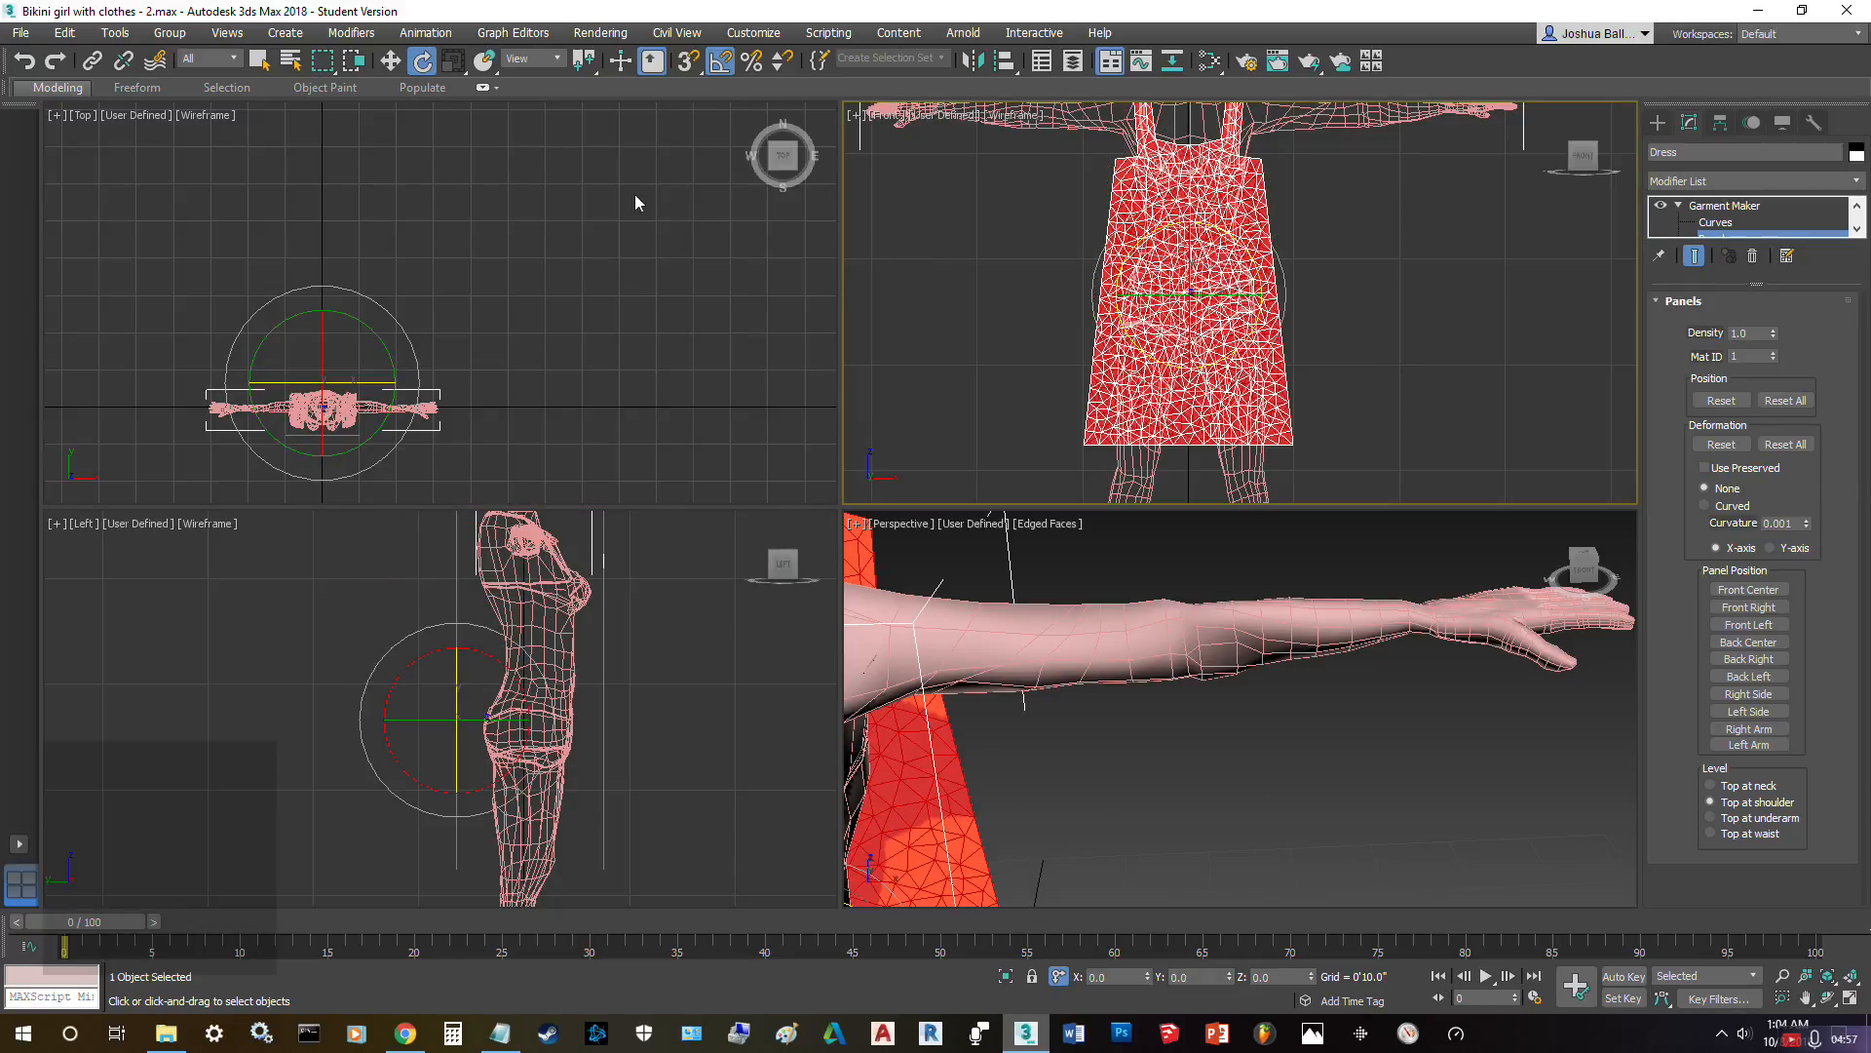
{"action": "double_click", "coordinate": [1267, 979]}
{"action": "key", "text": "Return"}
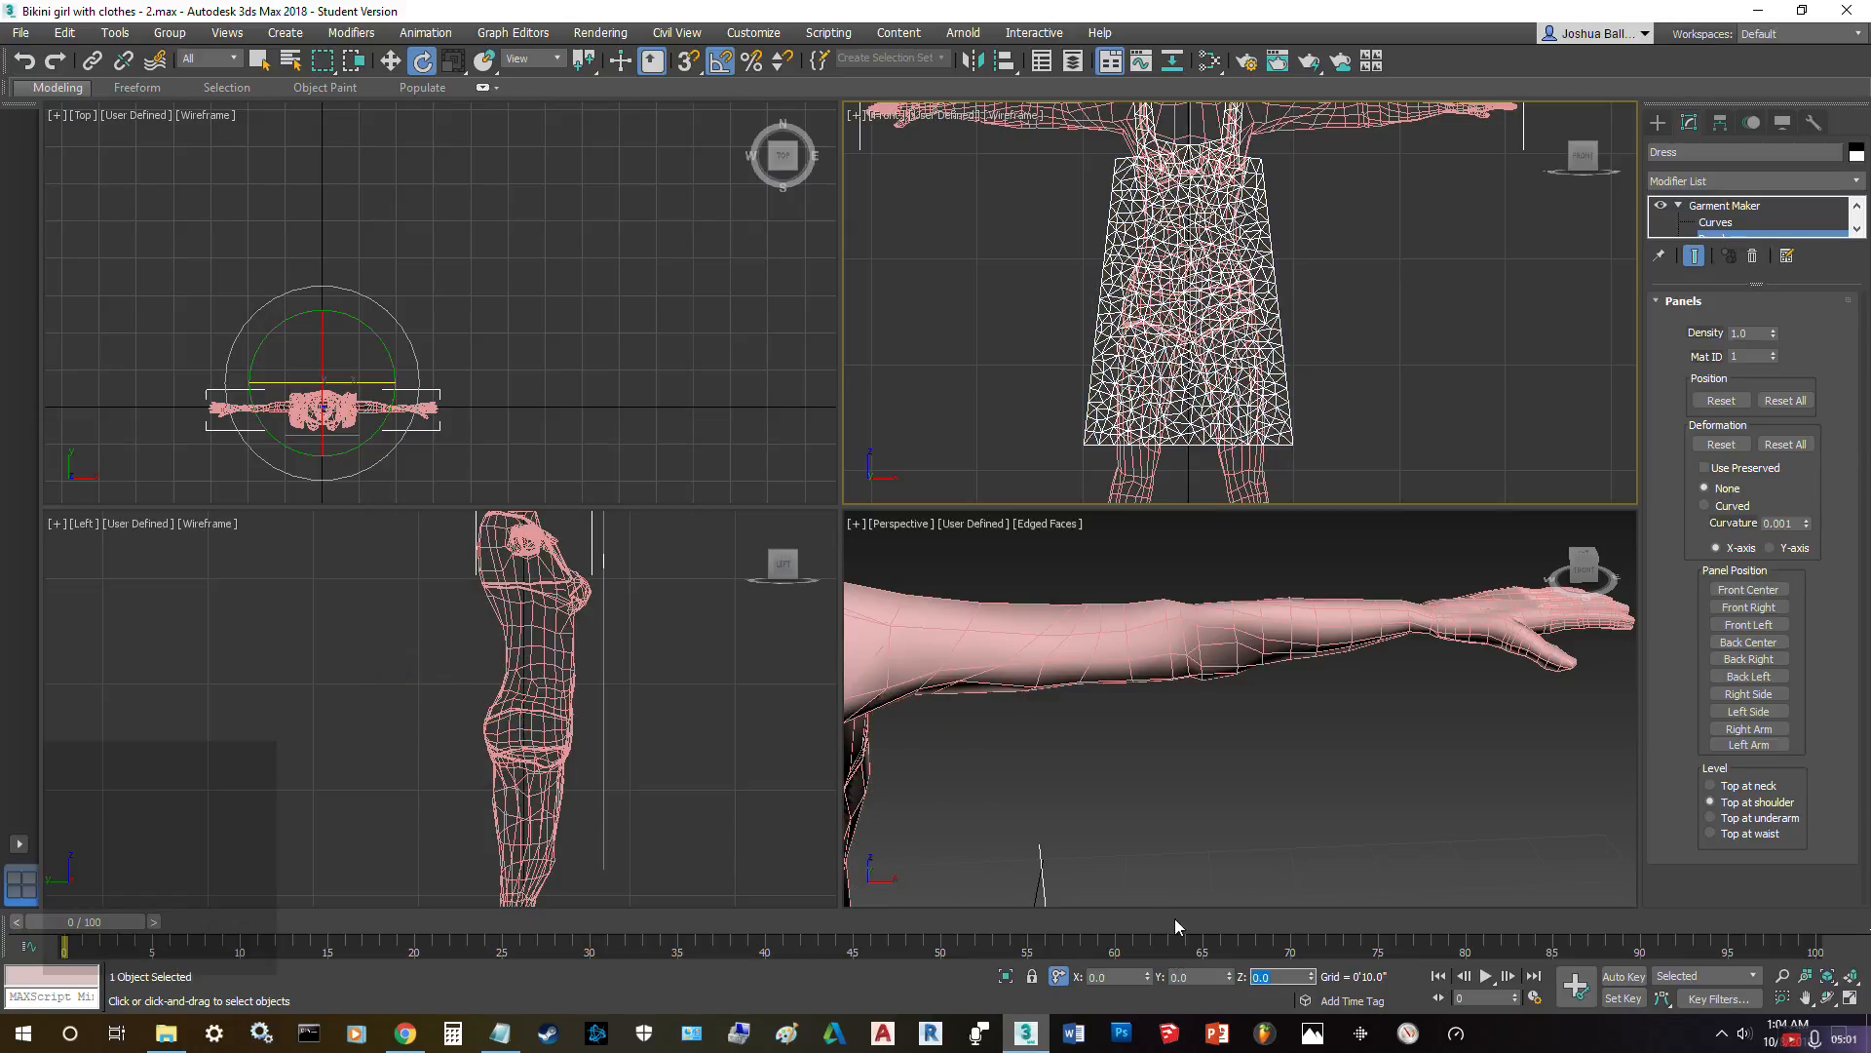
{"action": "scroll", "coordinate": [939, 658], "scroll_direction": "down", "scroll_amount": 8}
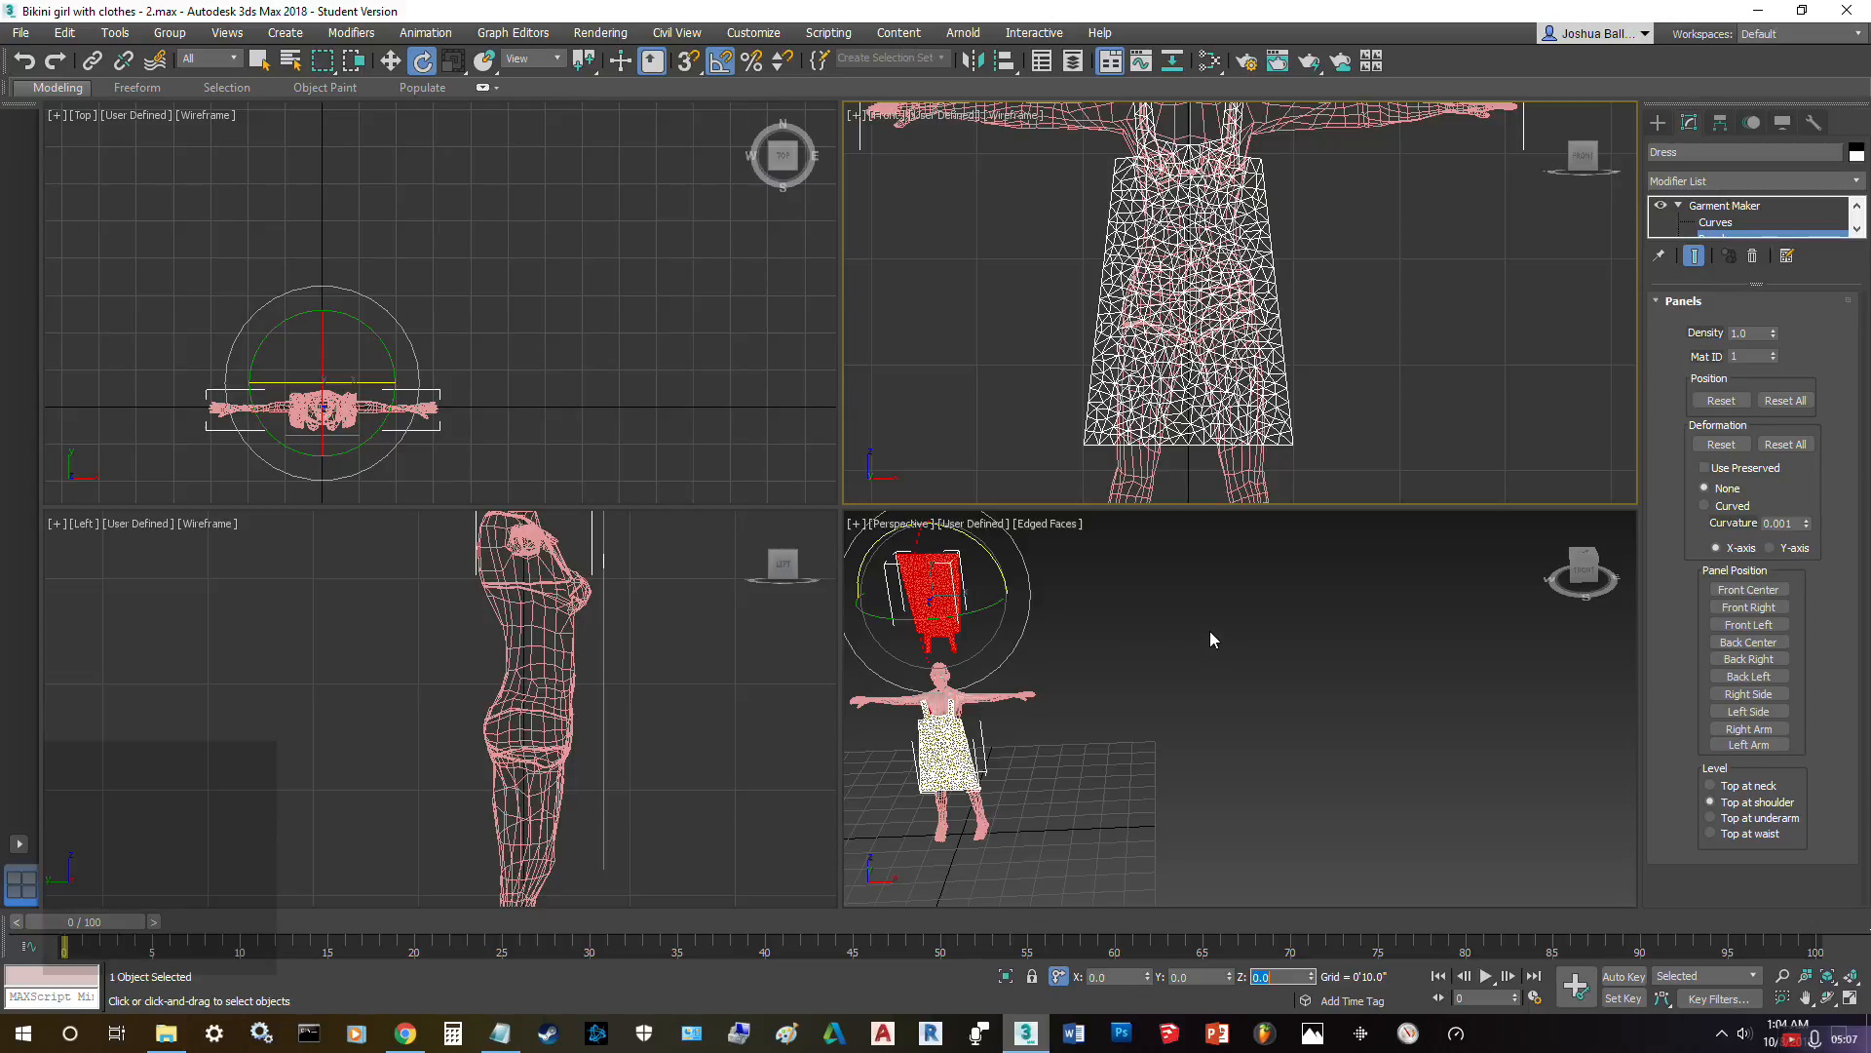
{"action": "left_click", "coordinate": [1275, 765]}
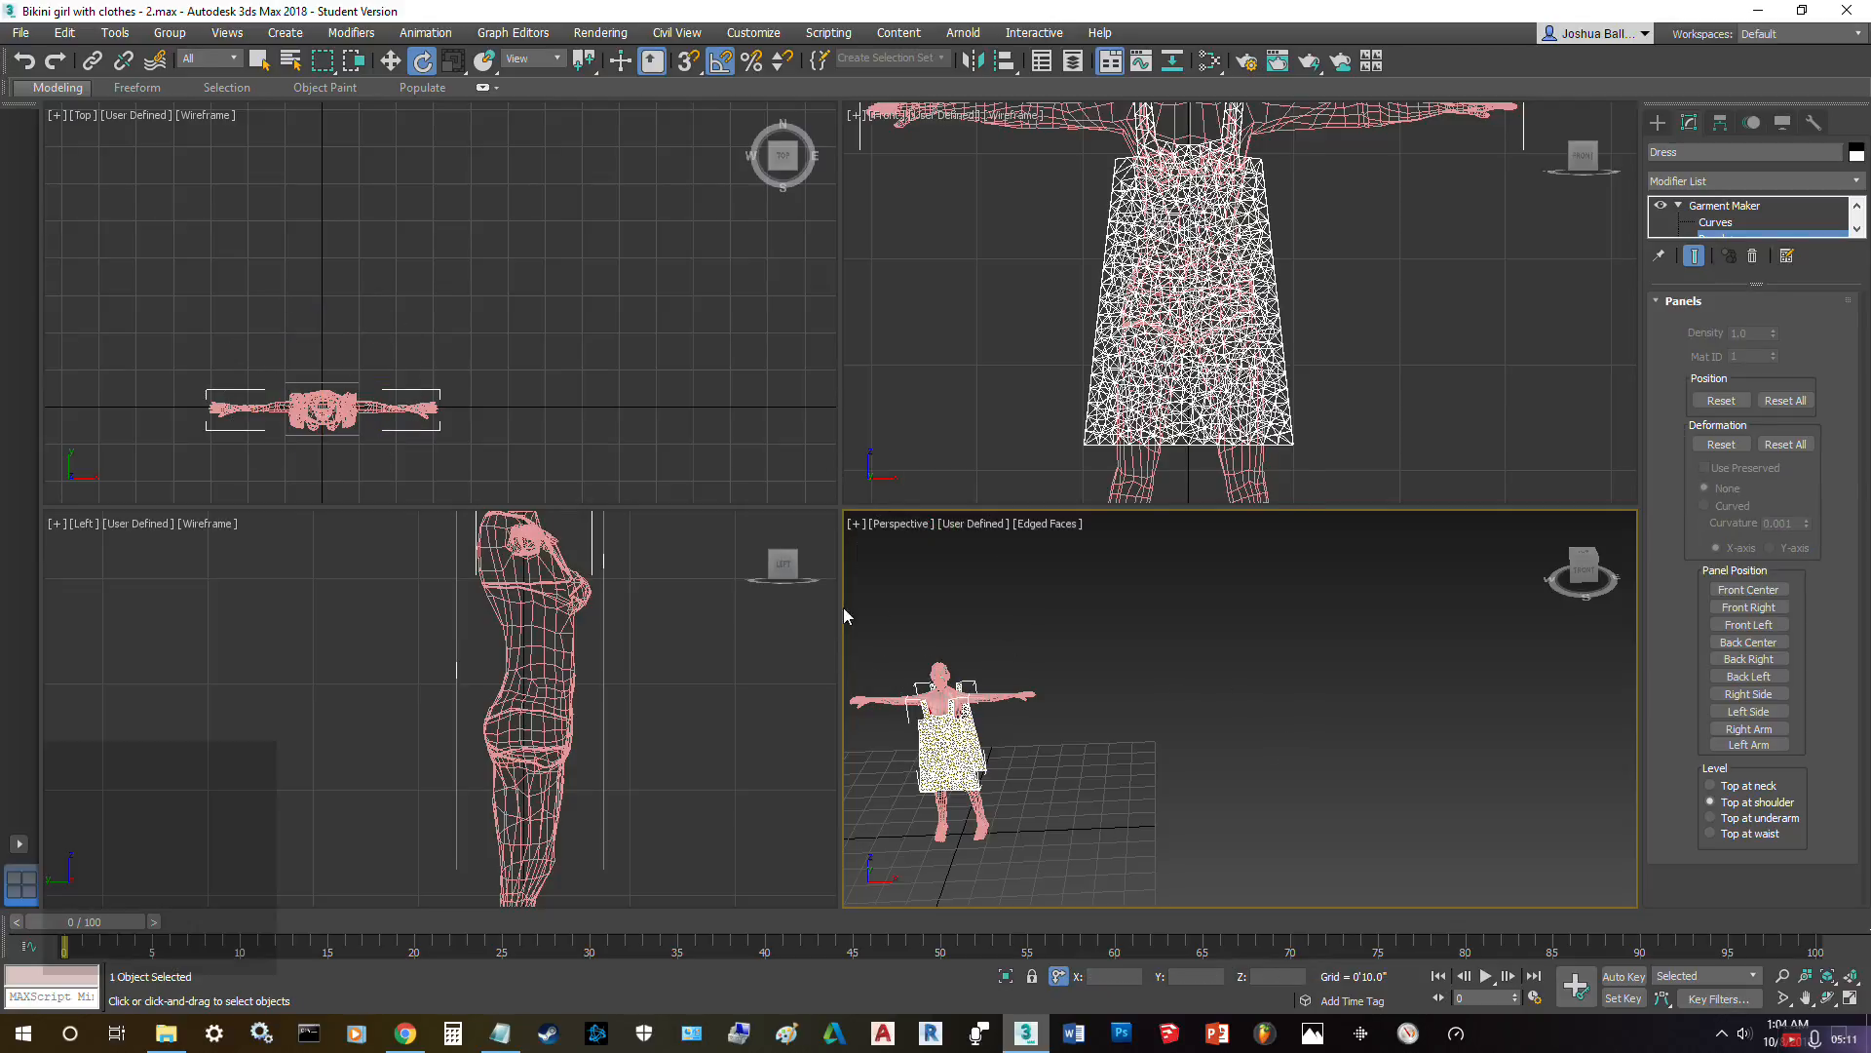
- Try to rotate the back panel 180 degrees about Z in Local coordinates, undo it and restore the View reference coordinate system
{"action": "scroll", "coordinate": [278, 371], "scroll_direction": "up", "scroll_amount": 6}
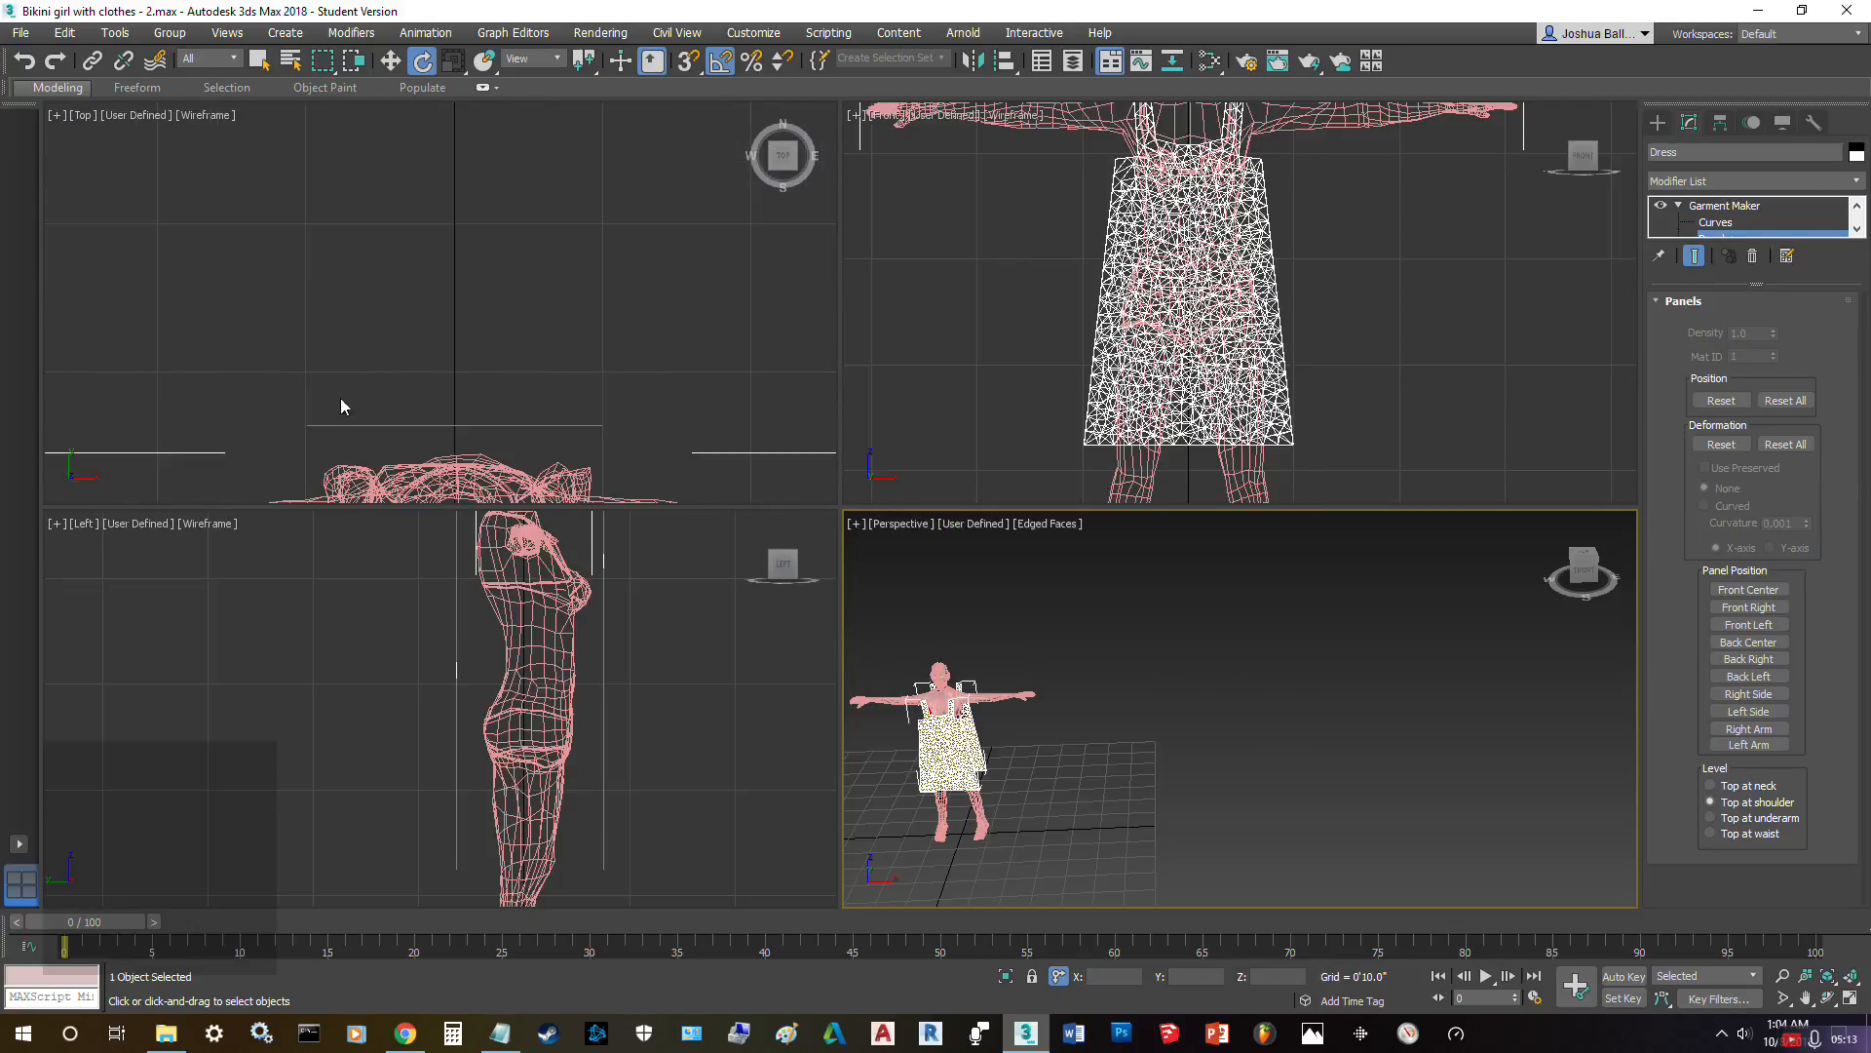
{"action": "left_click_drag", "start_coordinate": [622, 378], "coordinate": [627, 379]}
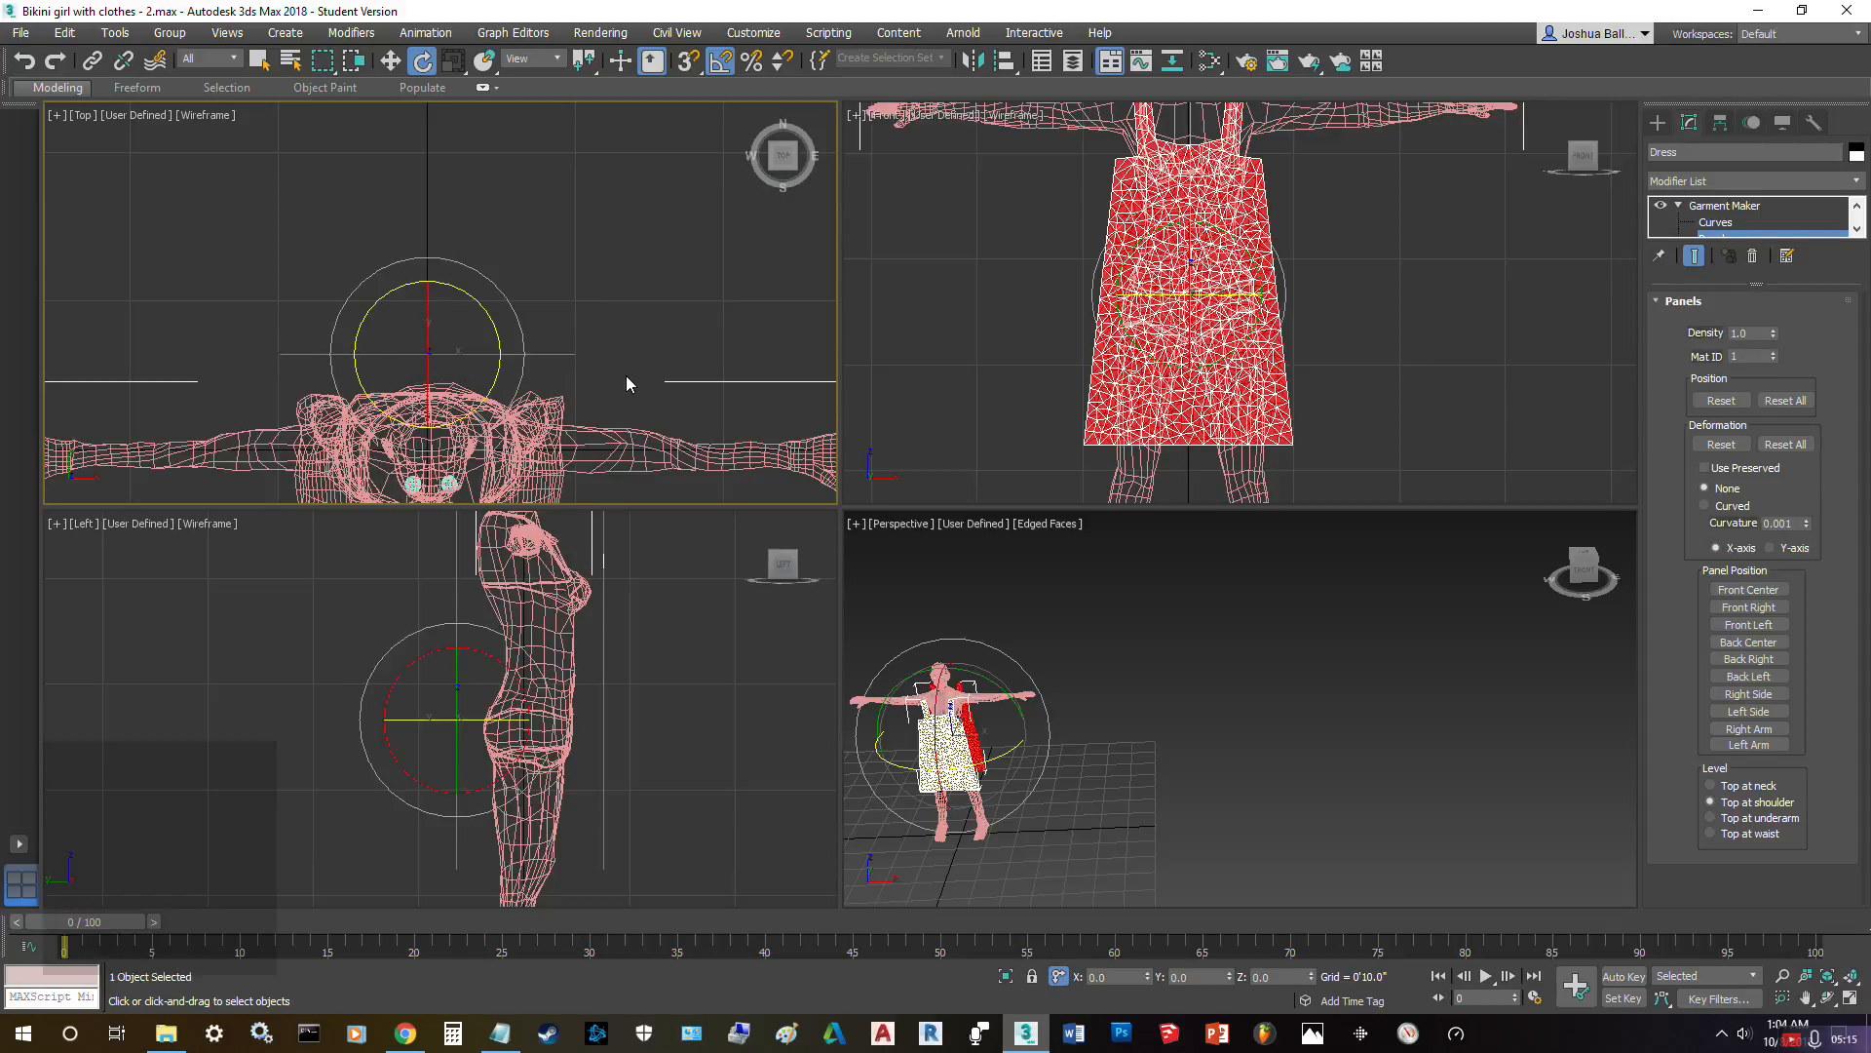
{"action": "left_click", "coordinate": [560, 60]}
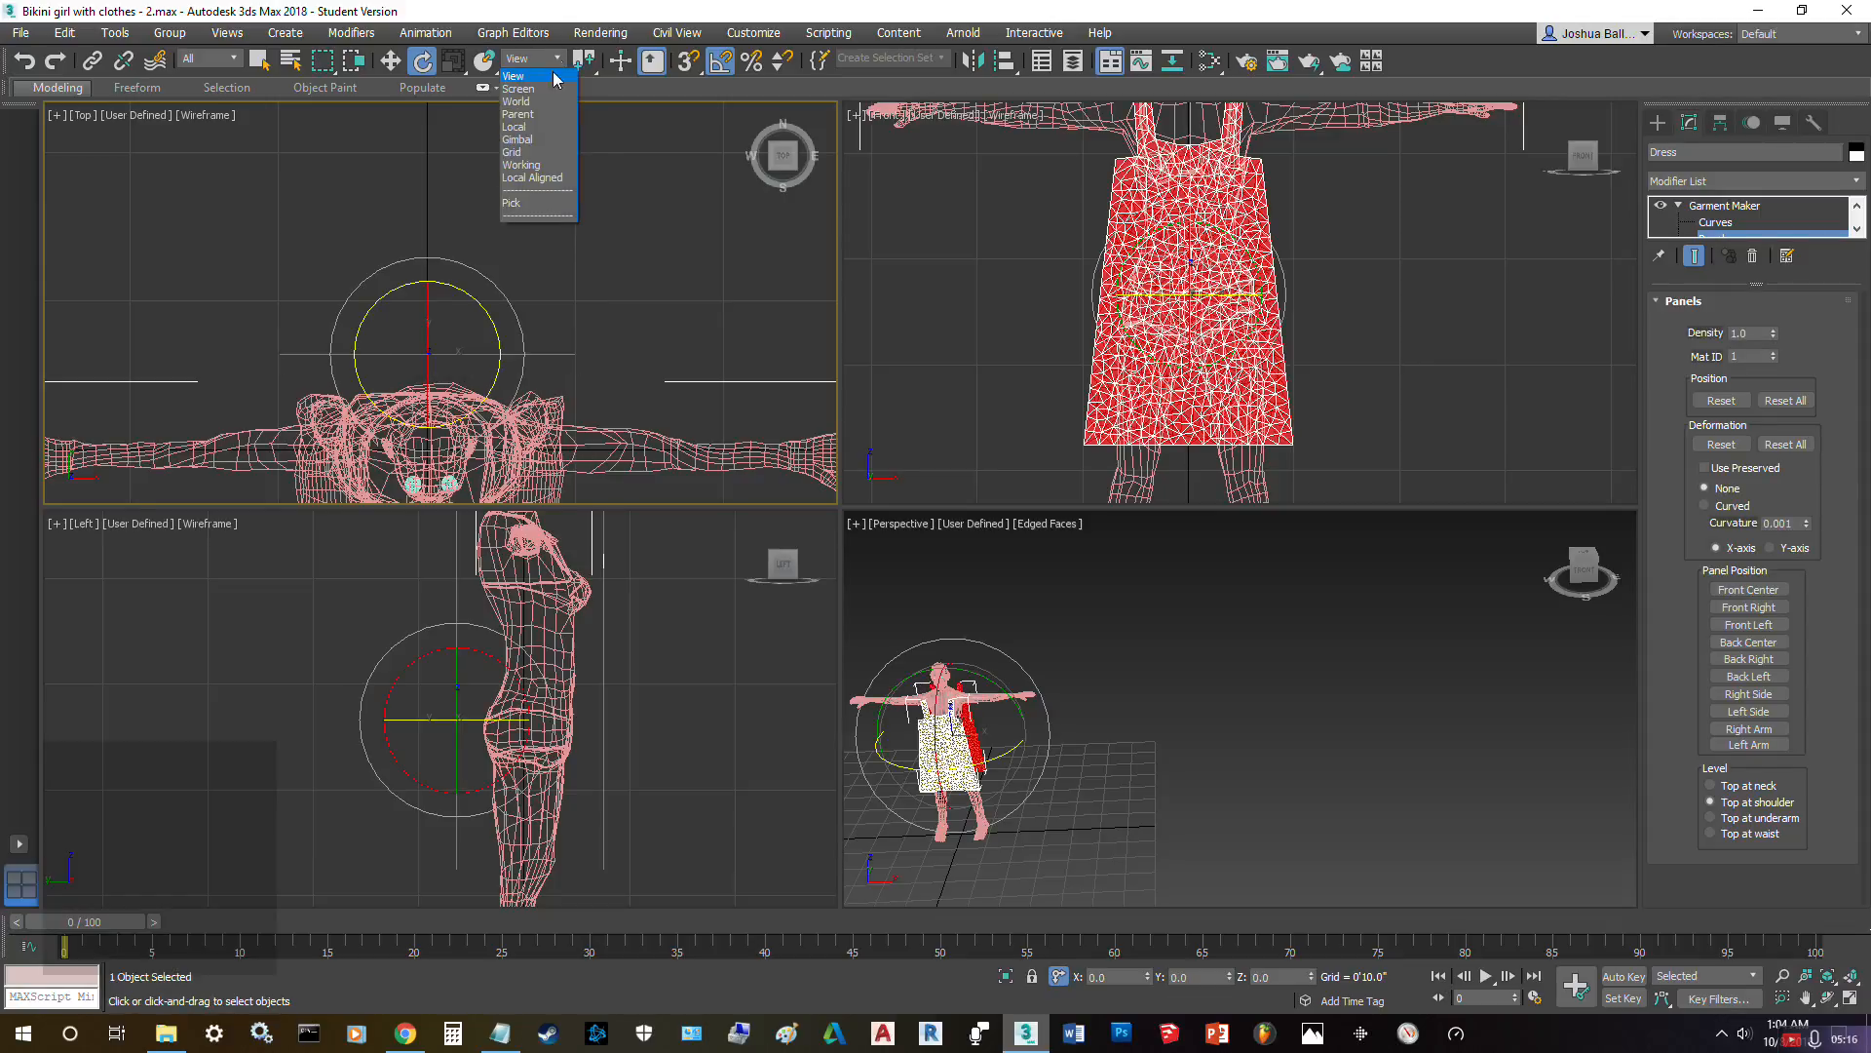
{"action": "left_click", "coordinate": [531, 137]}
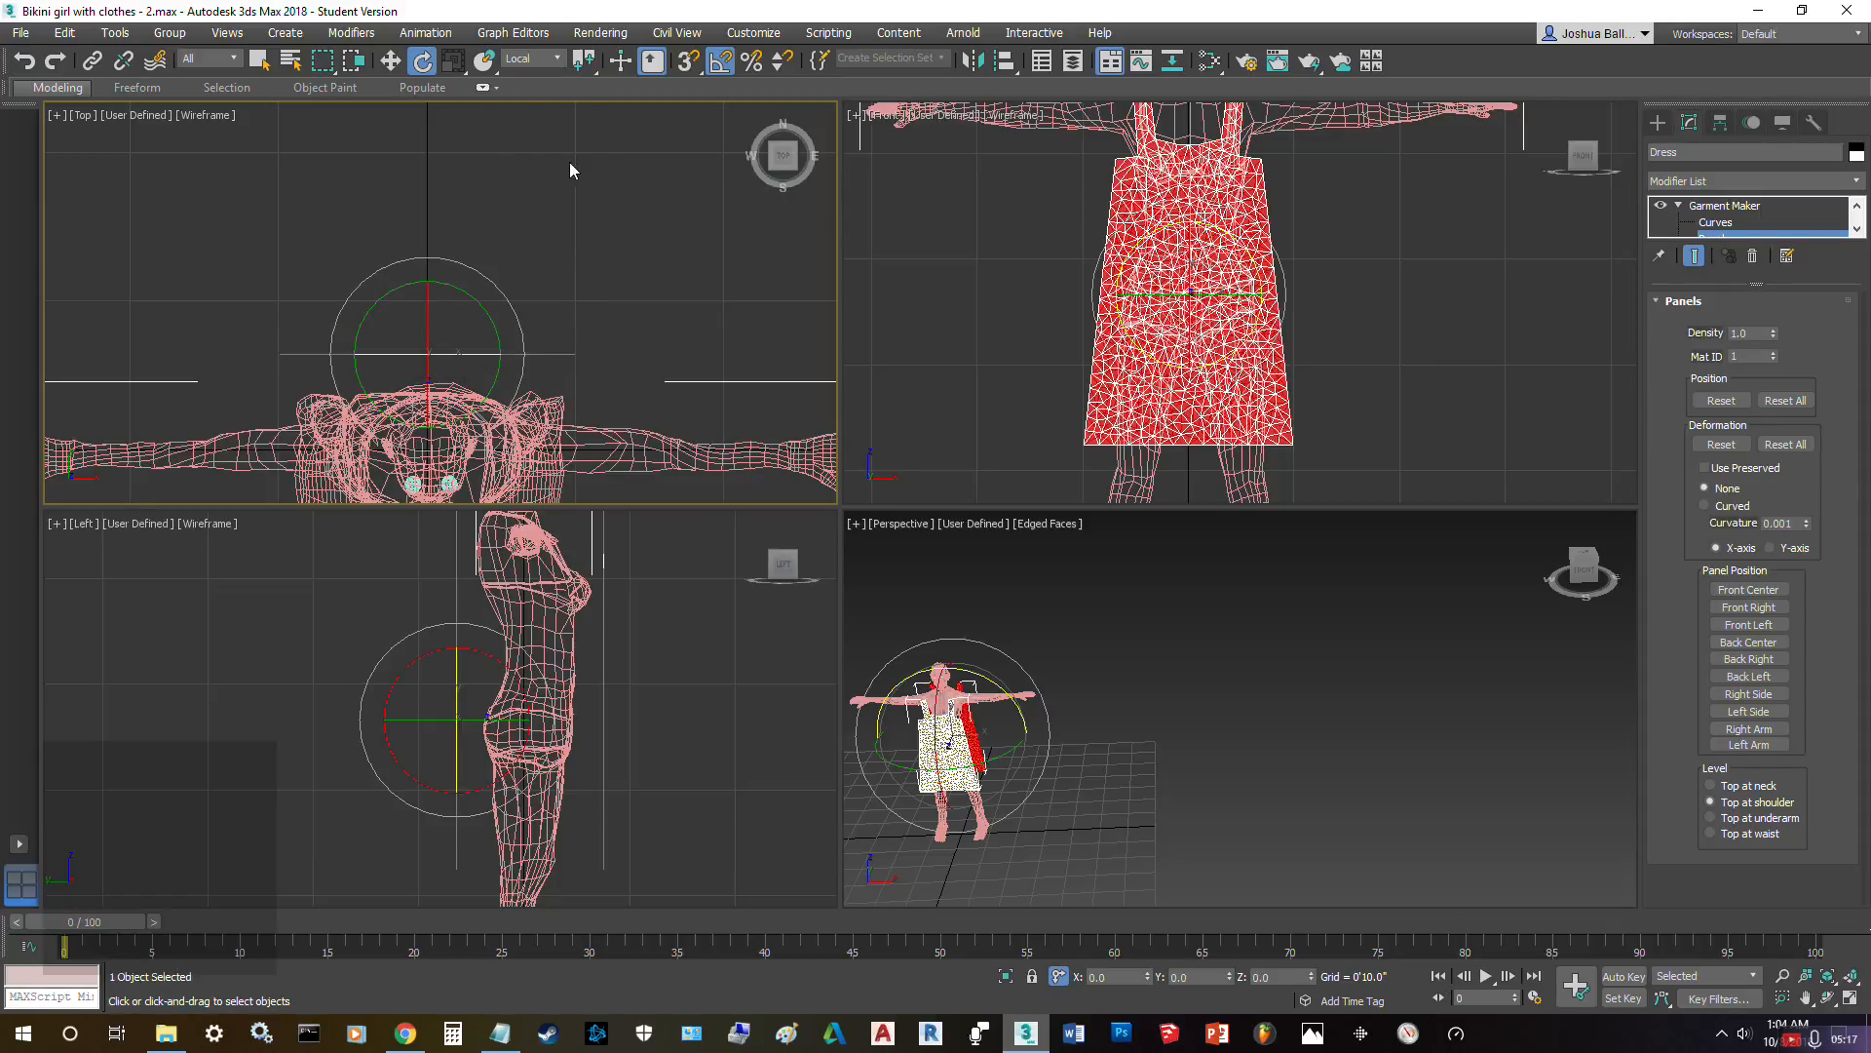
{"action": "left_click", "coordinate": [1283, 977]}
{"action": "type", "text": "180"}
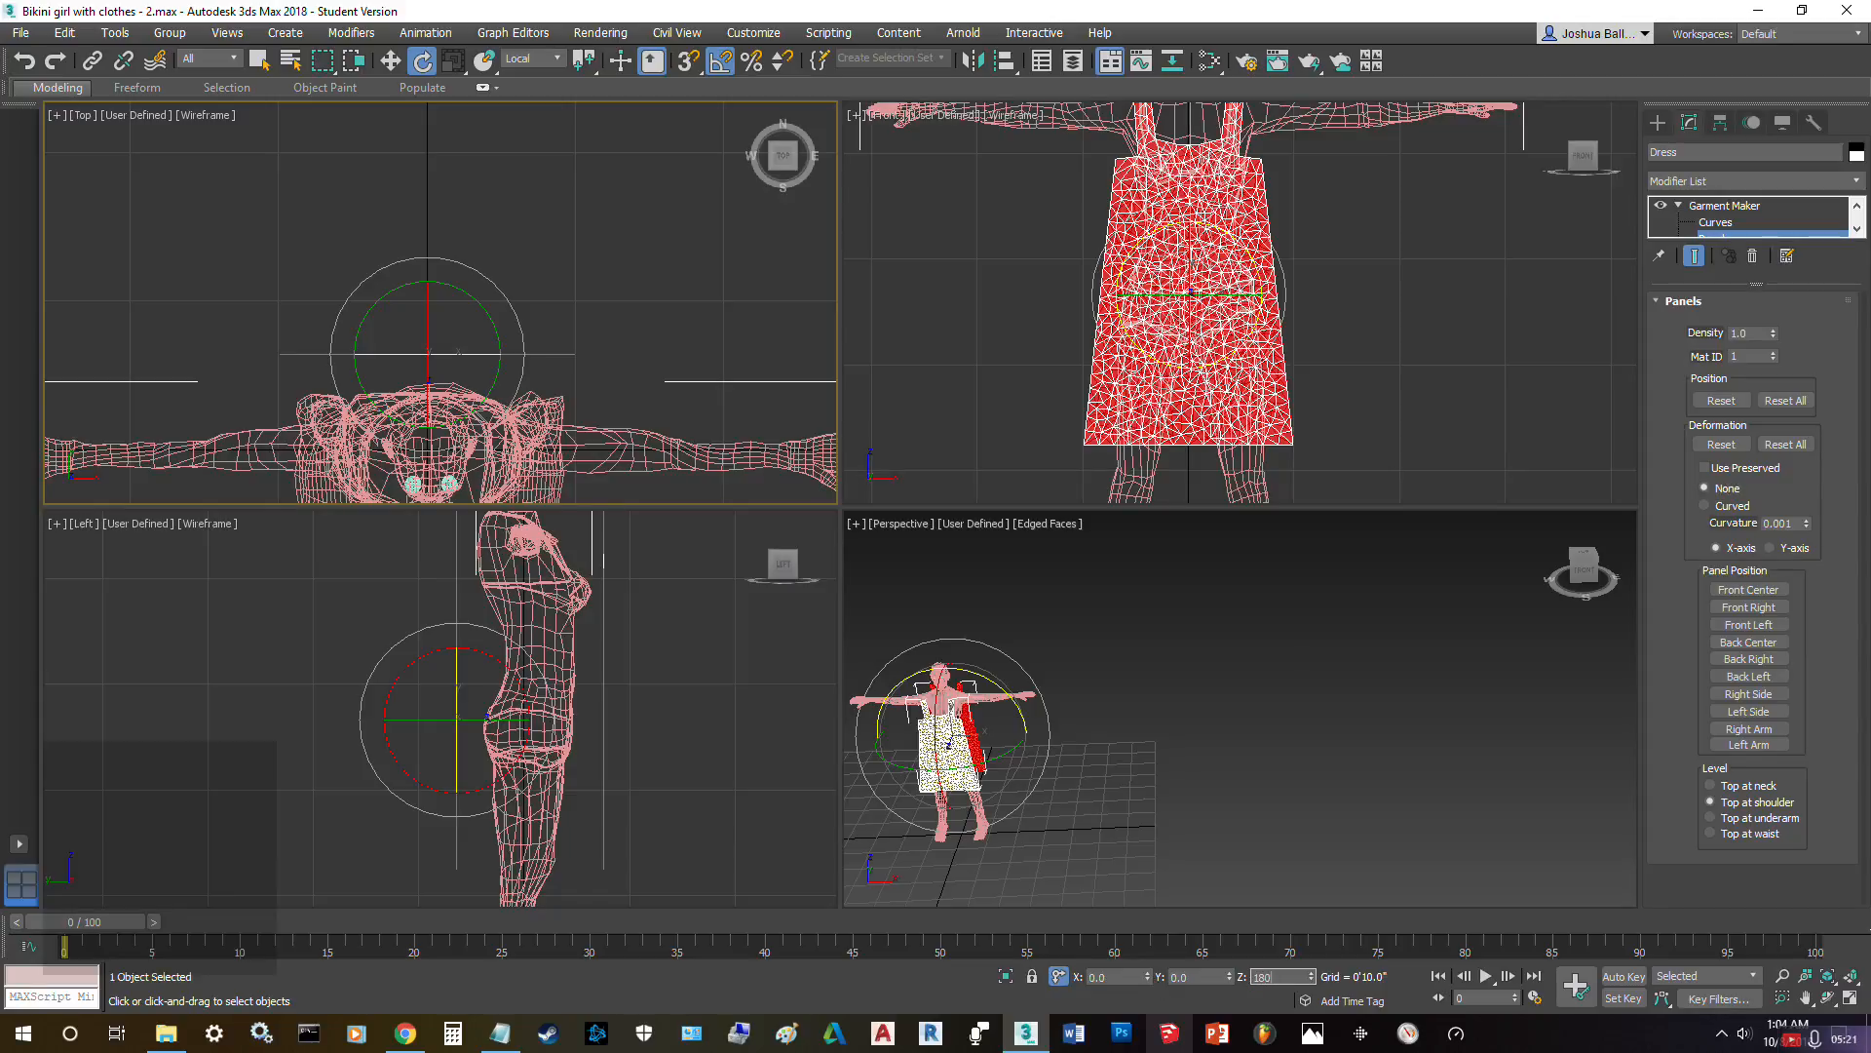
{"action": "key", "text": "Return"}
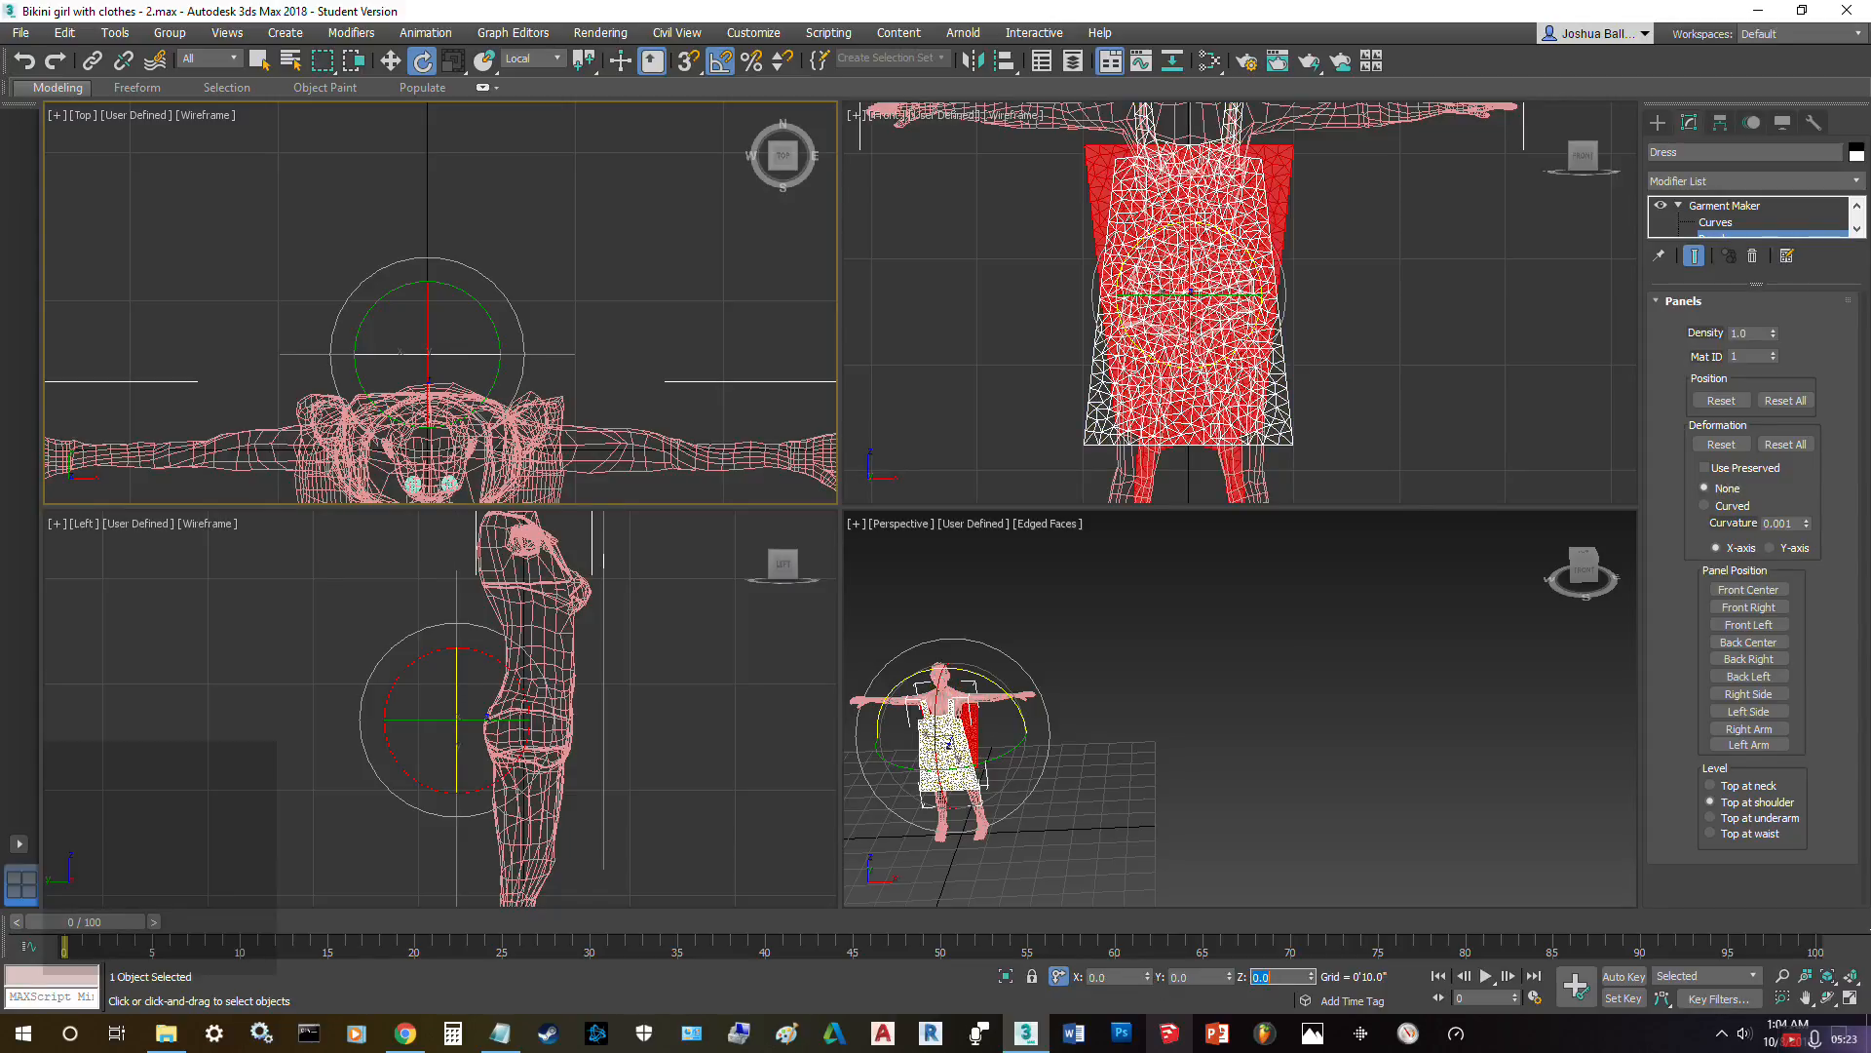
{"action": "left_click", "coordinate": [1279, 876]}
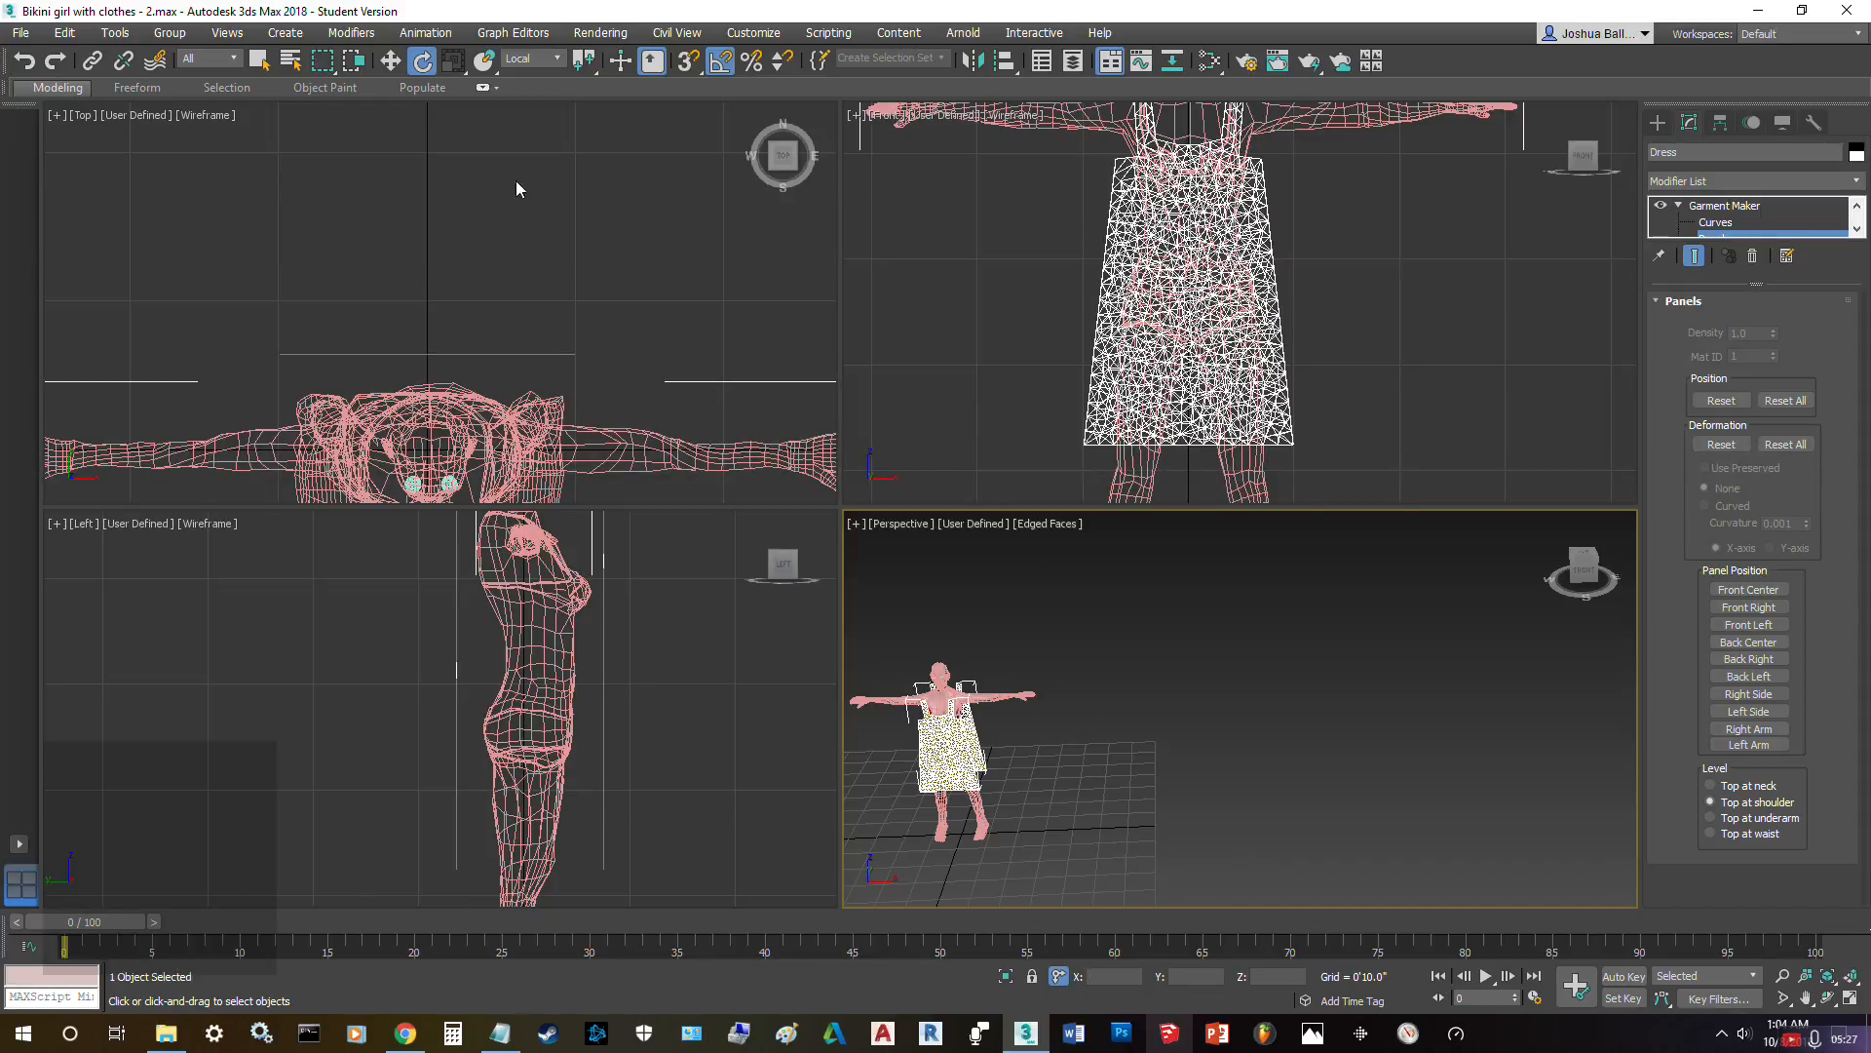
{"action": "left_click", "coordinate": [557, 62]}
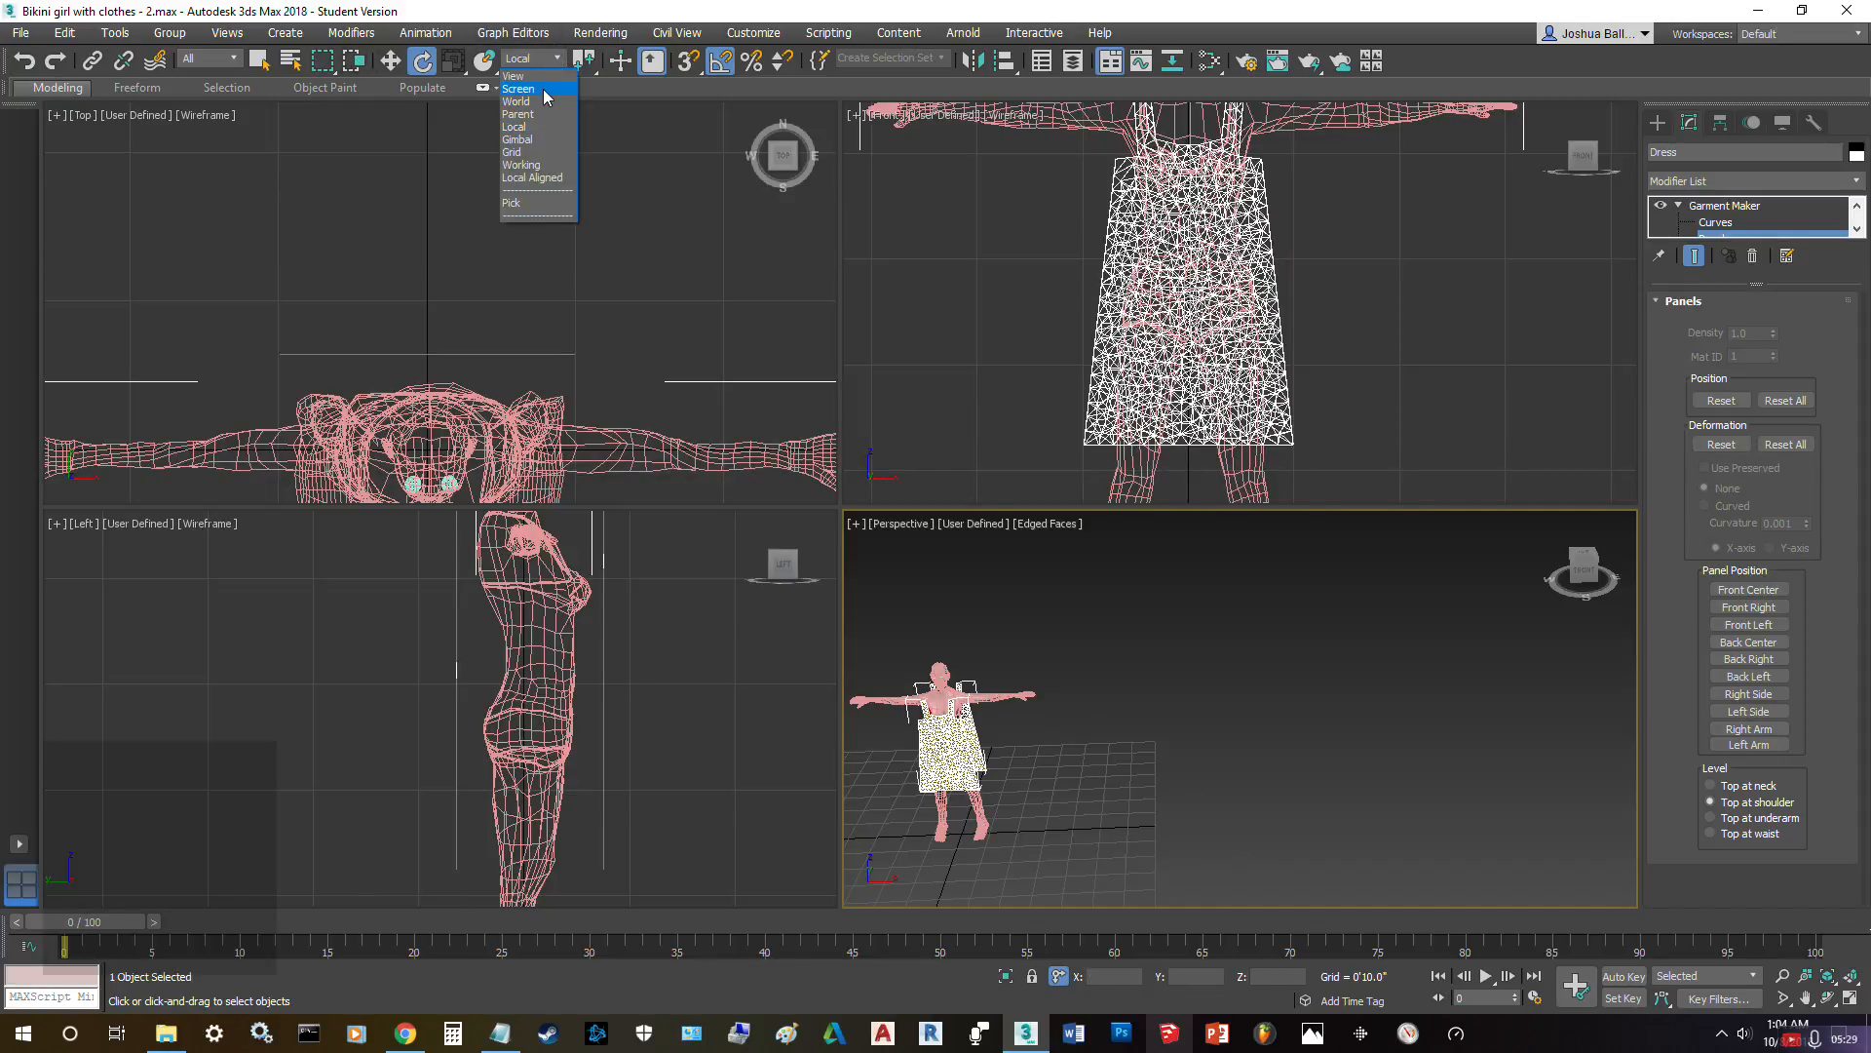
{"action": "left_click", "coordinate": [514, 76]}
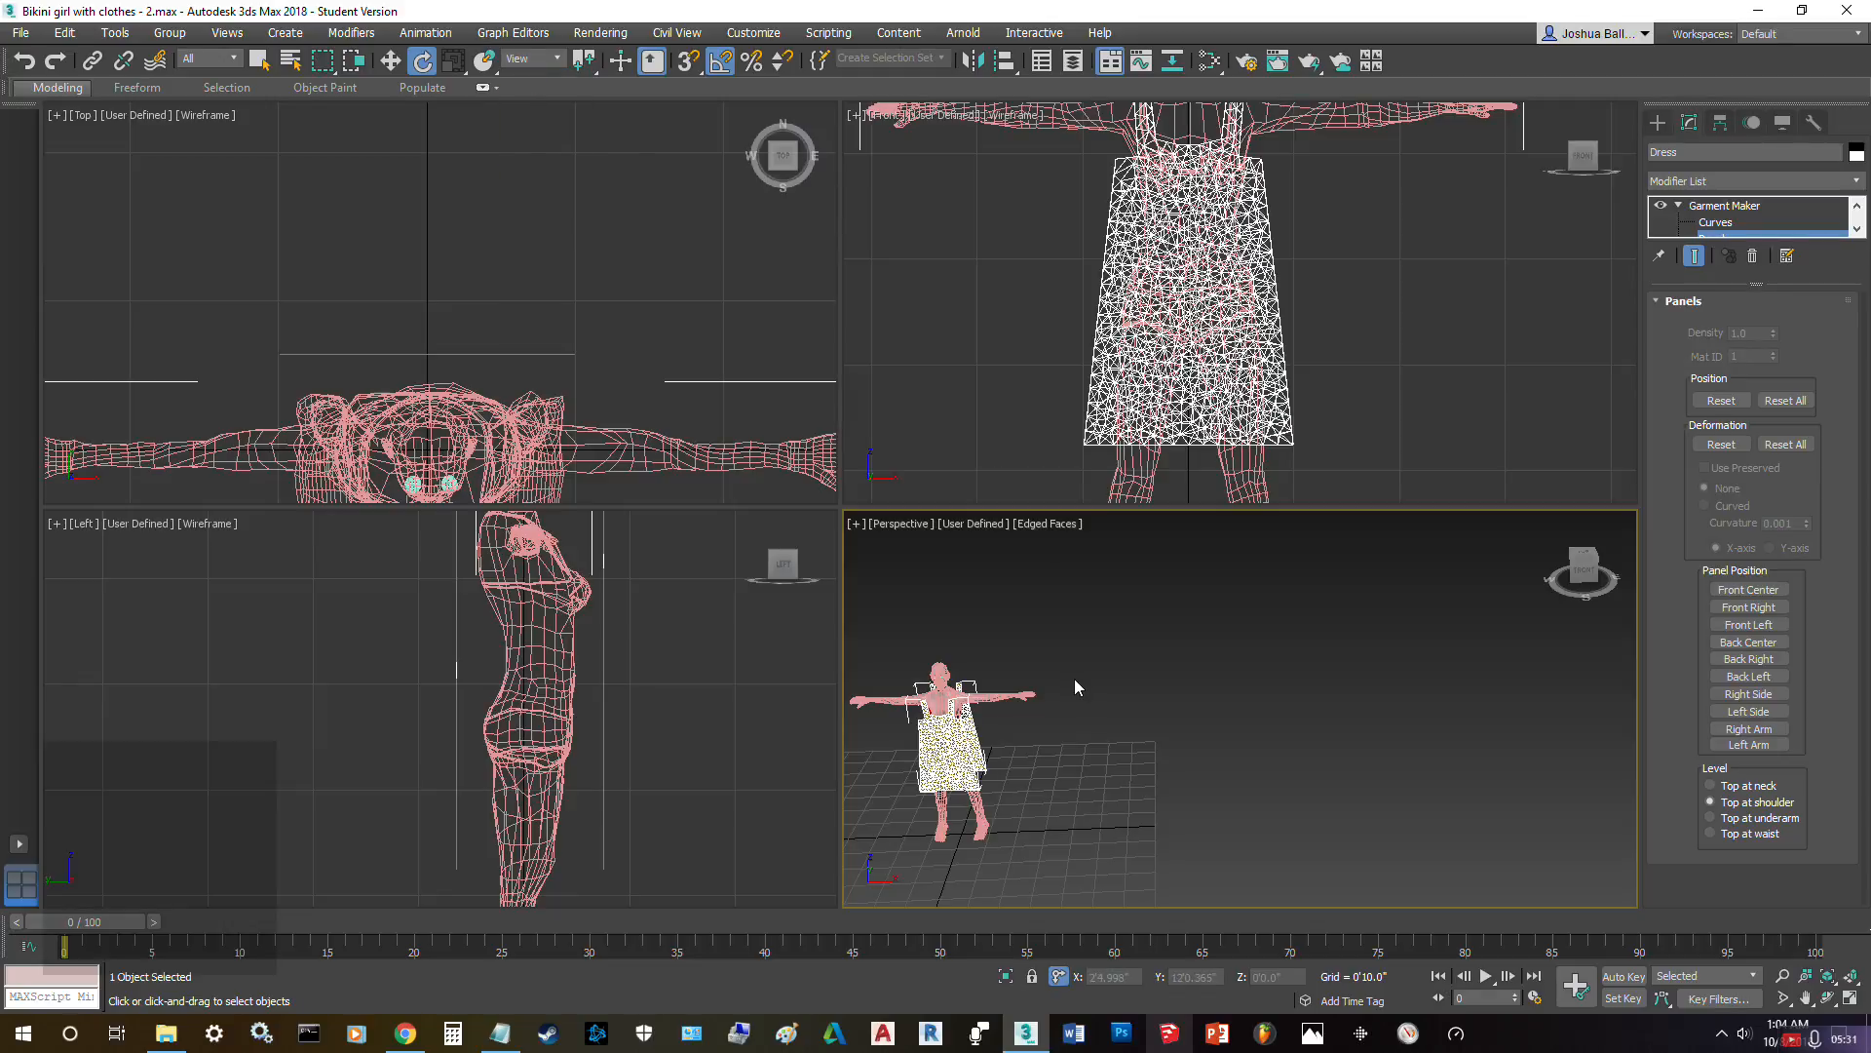
- Select the back panel in the Top view and rotate it about 180 degrees around the vertical axis with angle snapping
{"action": "left_click", "coordinate": [566, 353]}
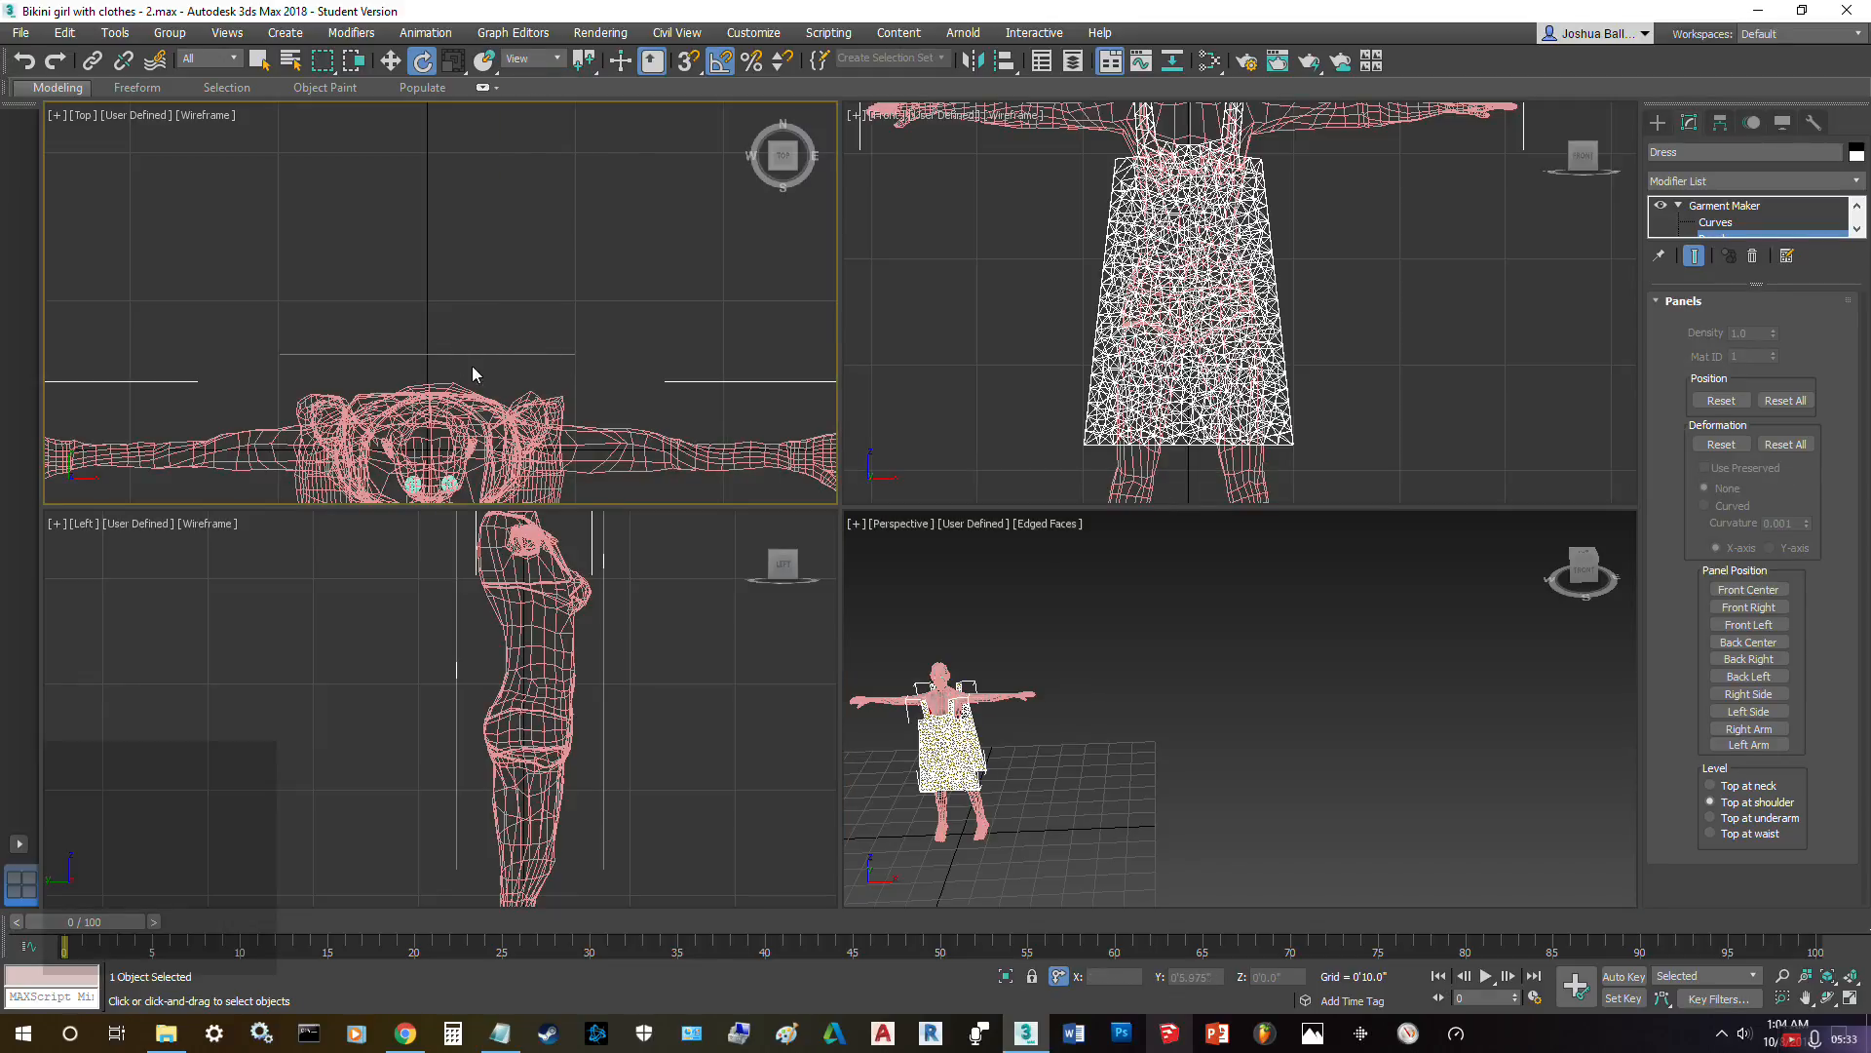
{"action": "left_click_drag", "start_coordinate": [239, 293], "coordinate": [339, 239]}
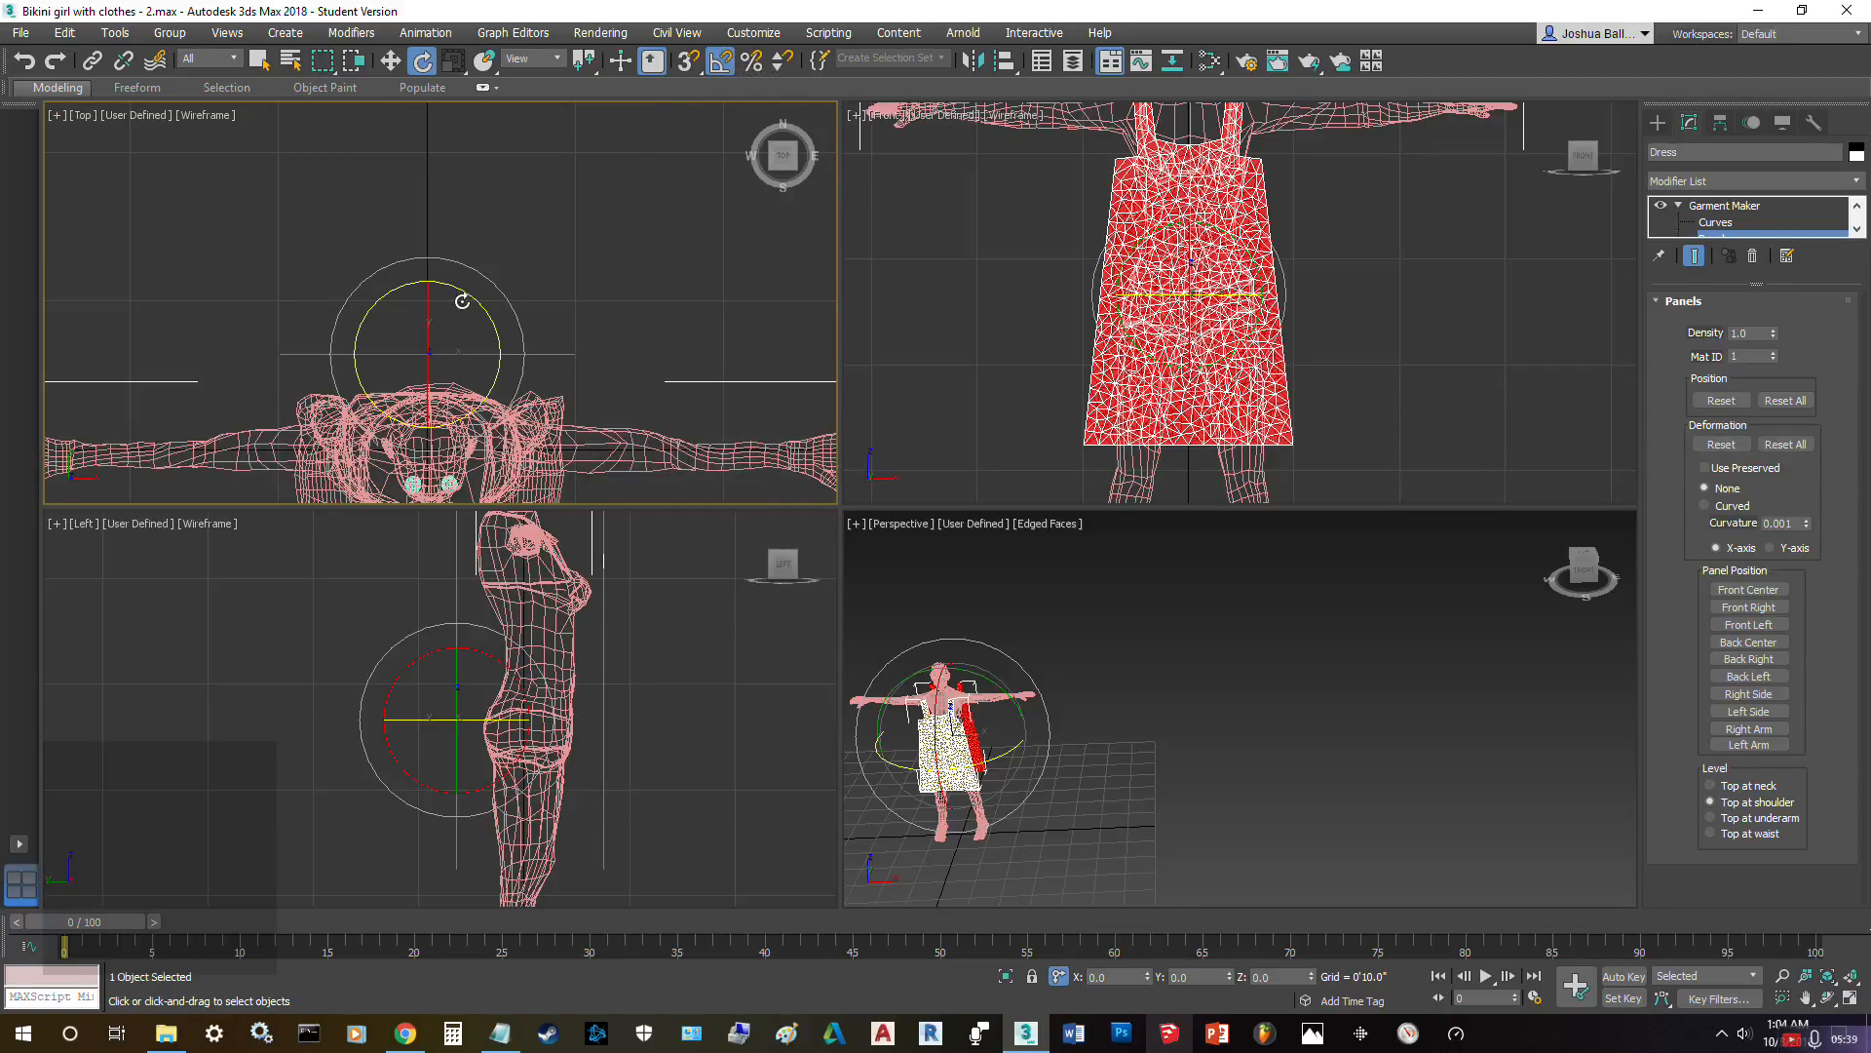
{"action": "left_click_drag", "start_coordinate": [476, 305], "coordinate": [275, 276]}
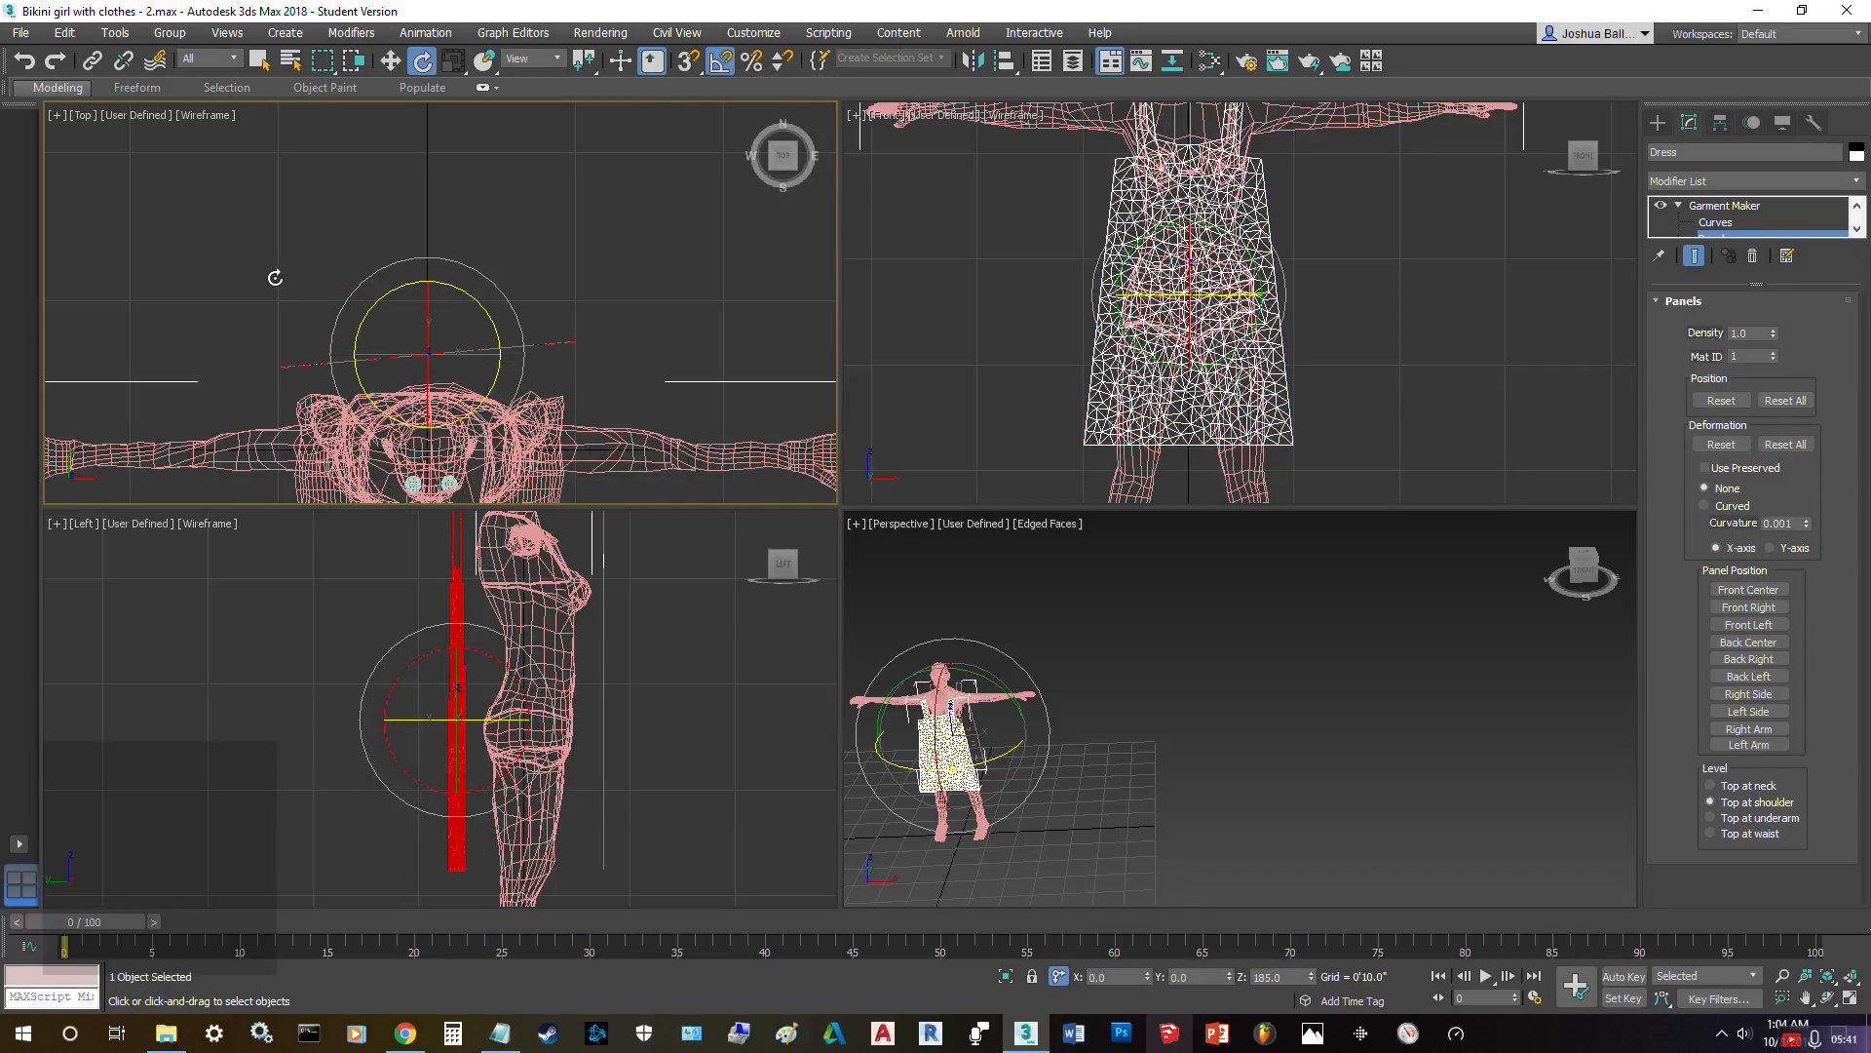
{"action": "right_click", "coordinate": [275, 276]}
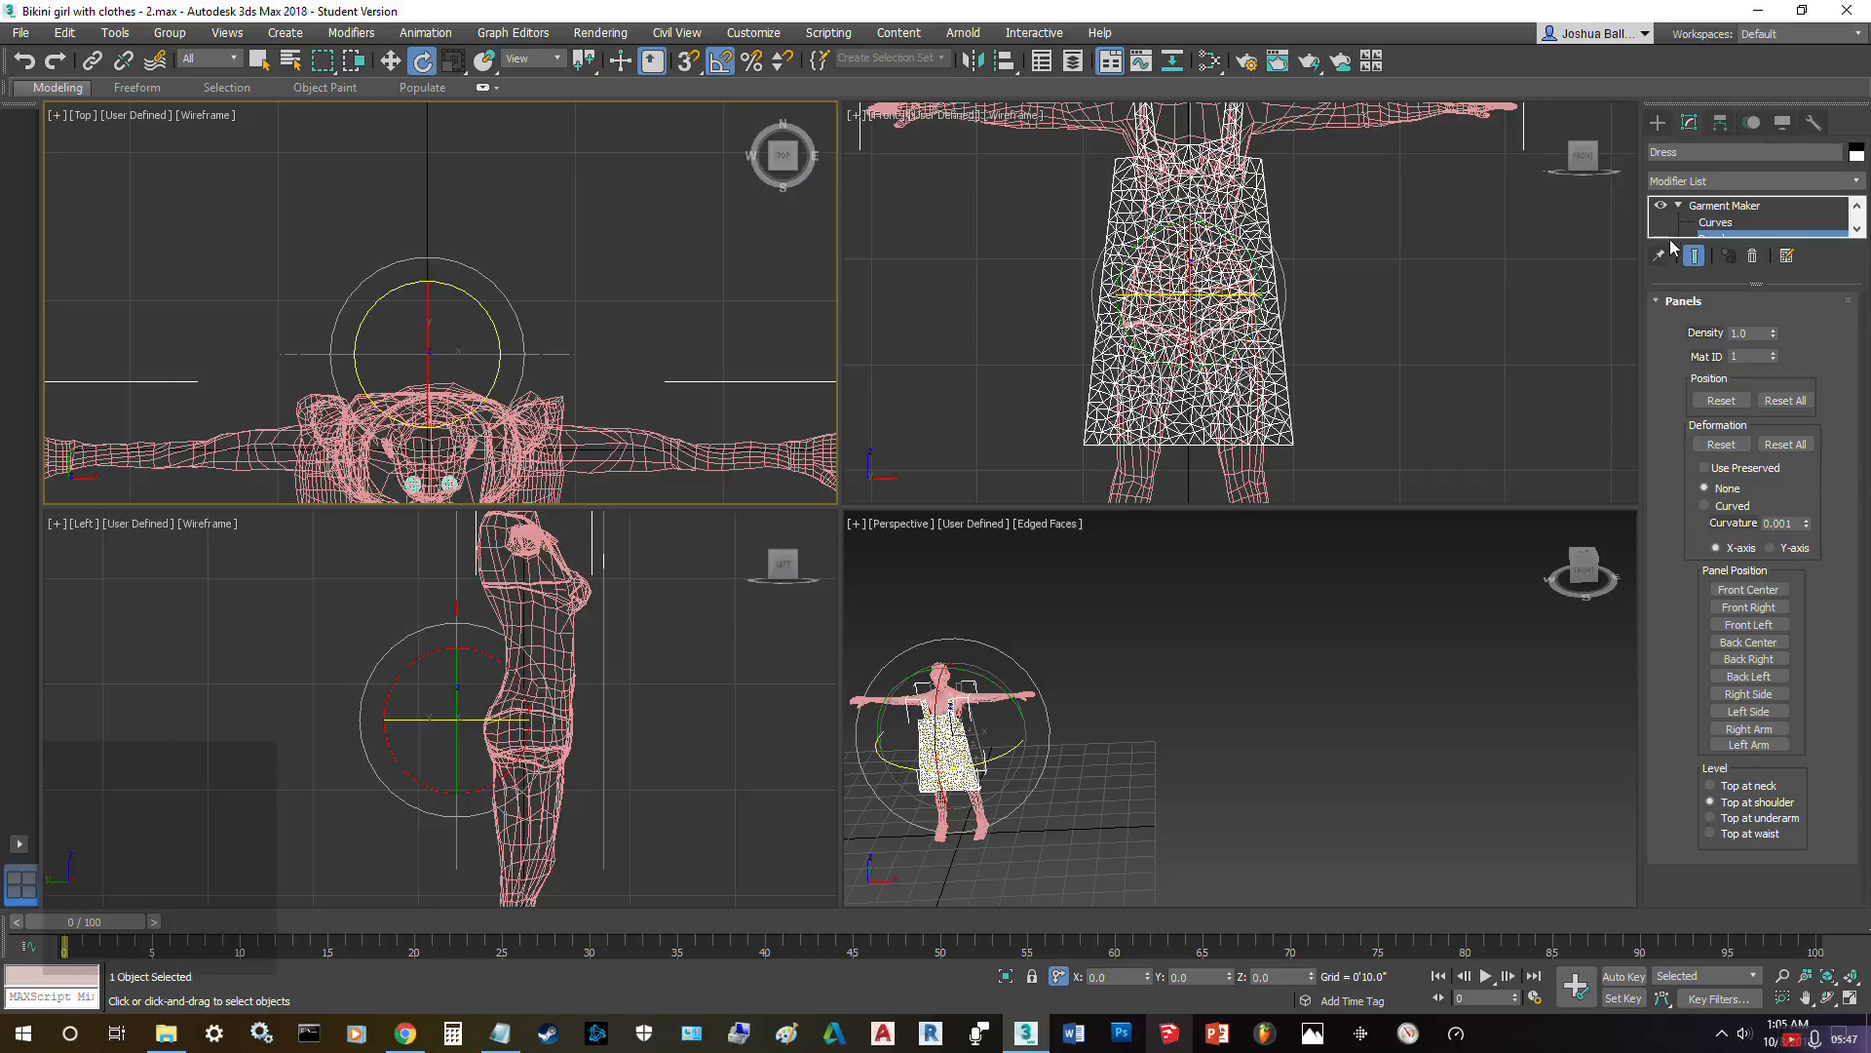
- At the Seams sub-object level, create a seam joining the top edges of the front and back straps at the character's right shoulder
{"action": "scroll", "coordinate": [1721, 226], "scroll_direction": "down", "scroll_amount": 2}
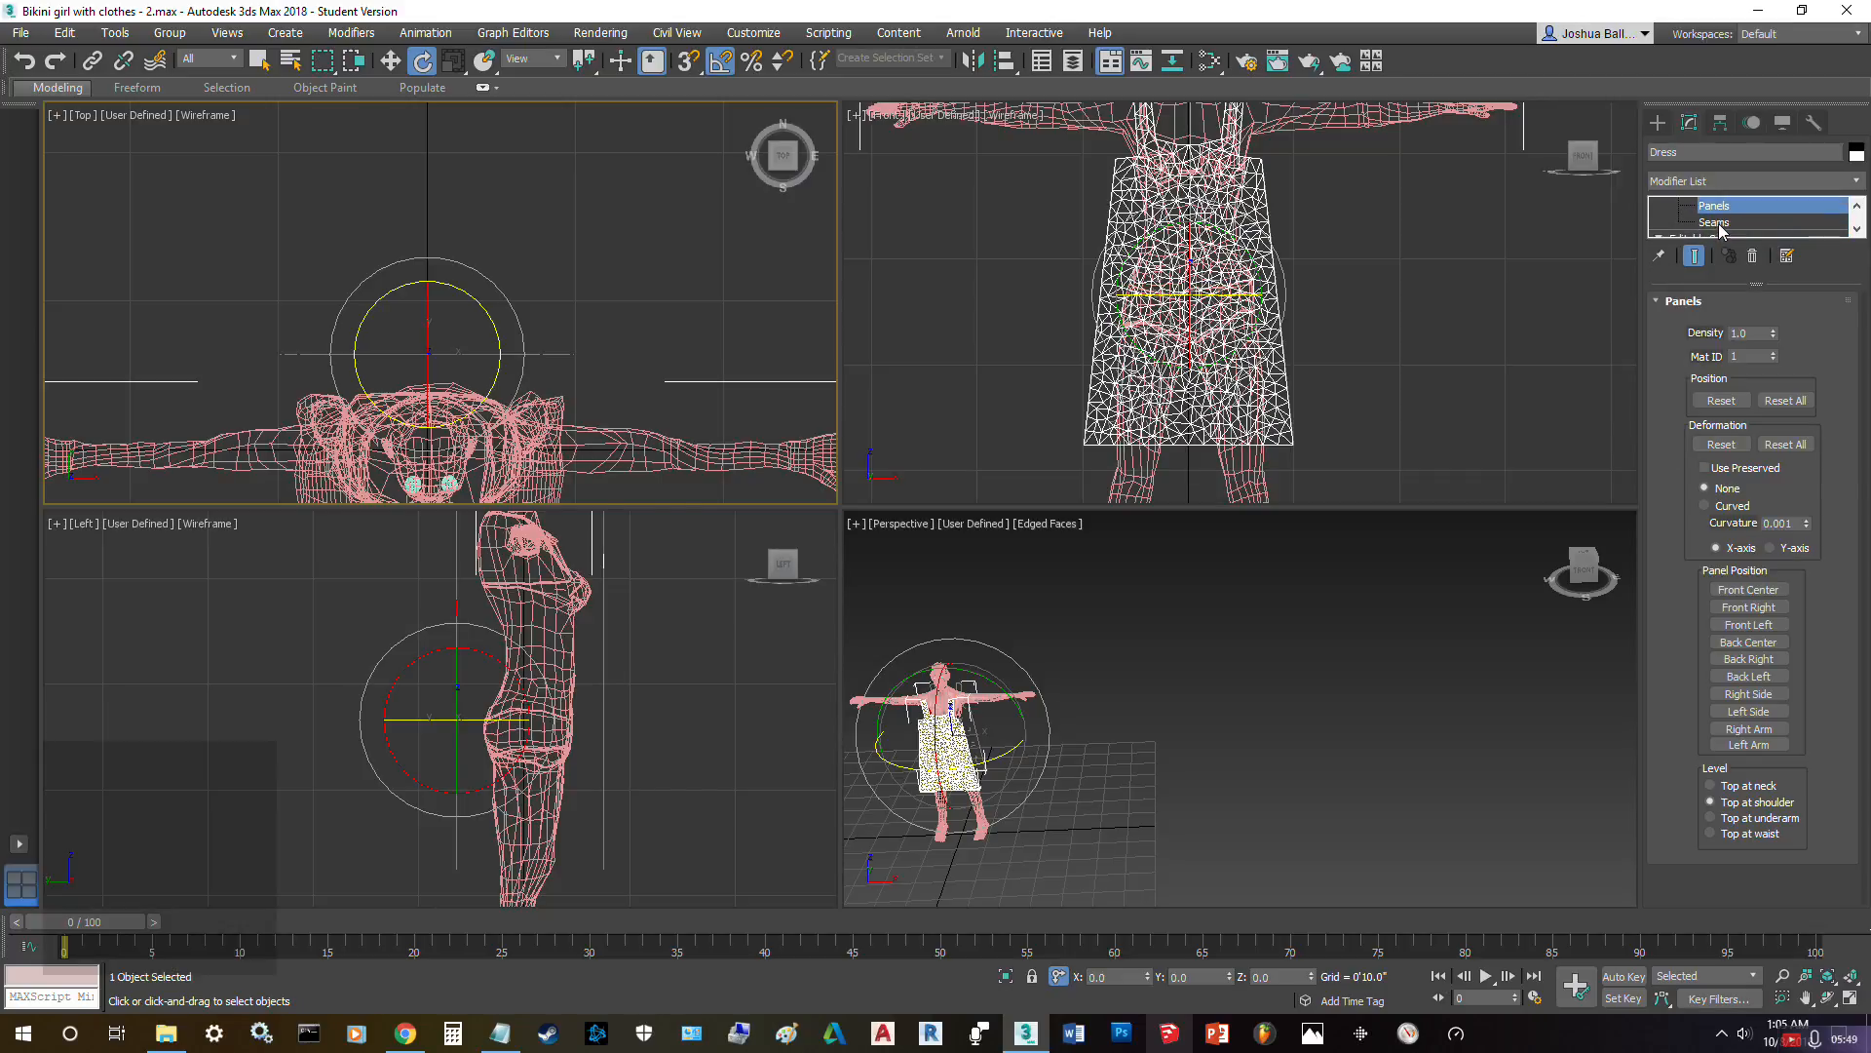
{"action": "left_click", "coordinate": [1716, 223]}
{"action": "key", "text": "z"}
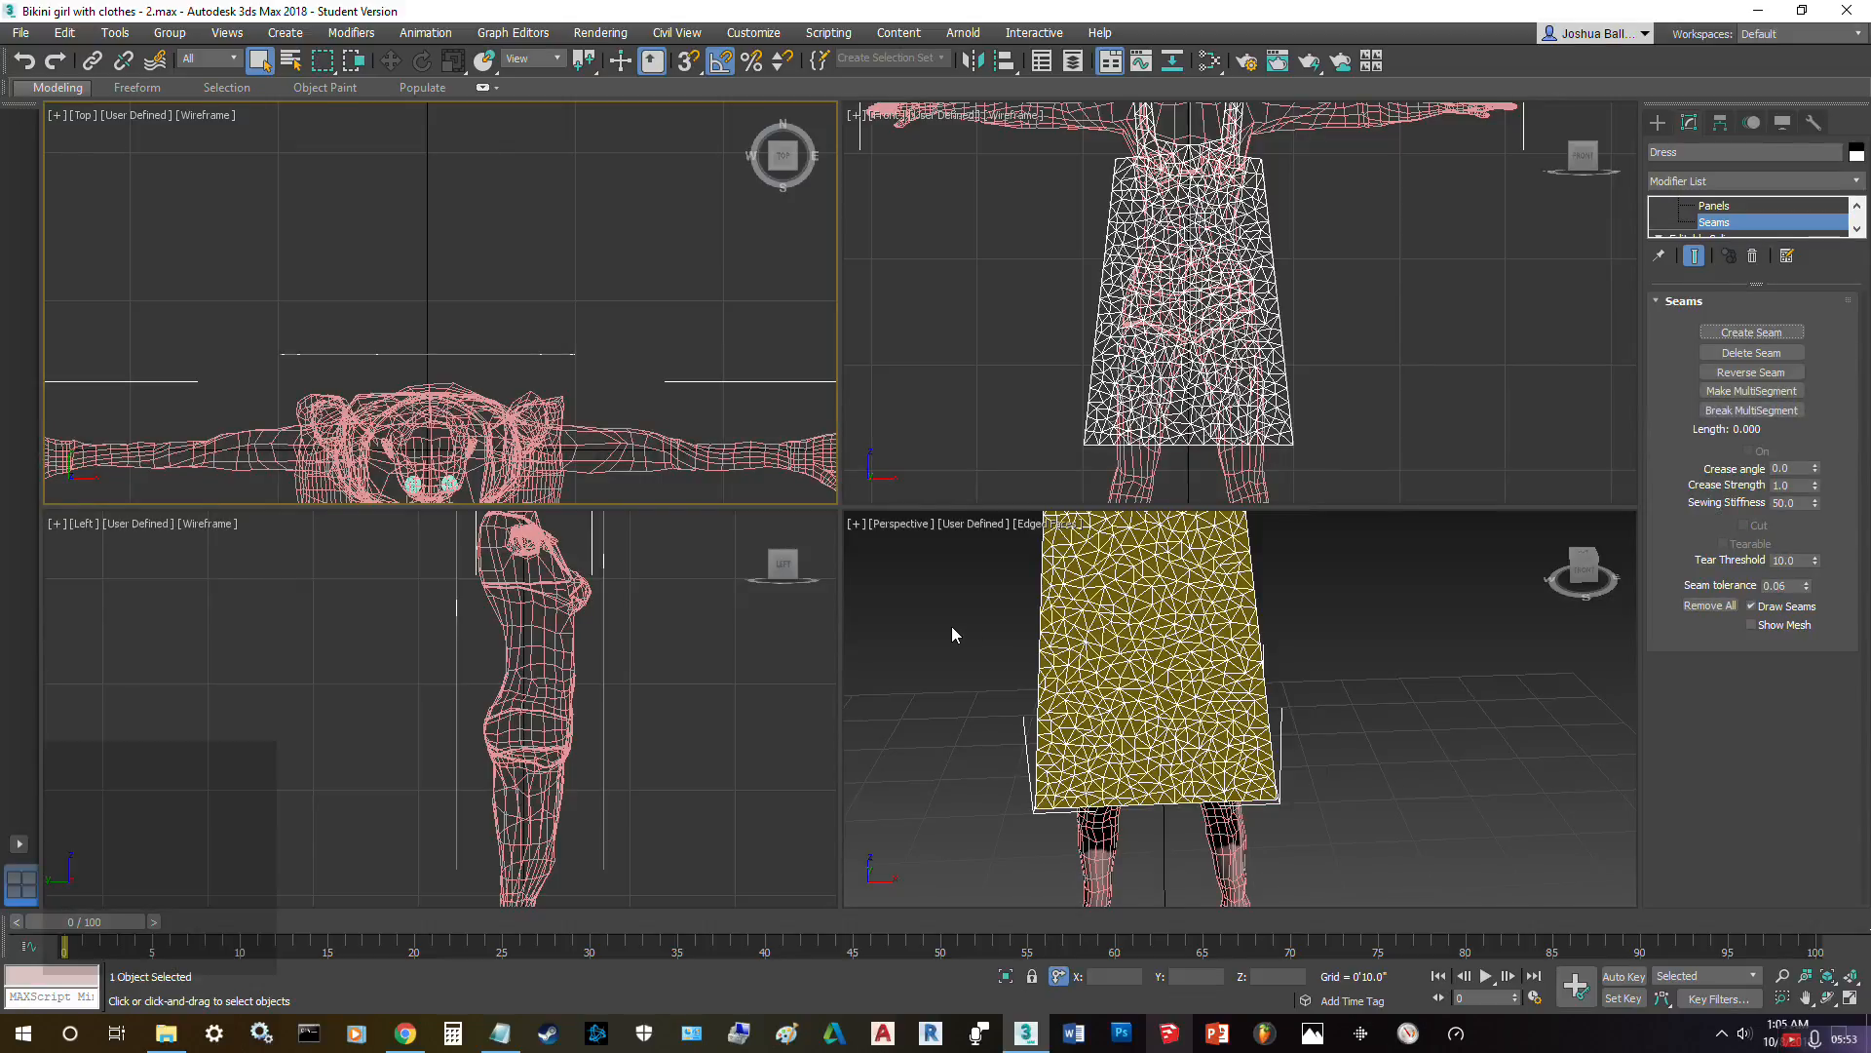
{"action": "middle_click_drag", "start_coordinate": [952, 634], "coordinate": [1040, 668], "text": "alt"}
{"action": "scroll", "coordinate": [1036, 682], "scroll_direction": "down", "scroll_amount": 5}
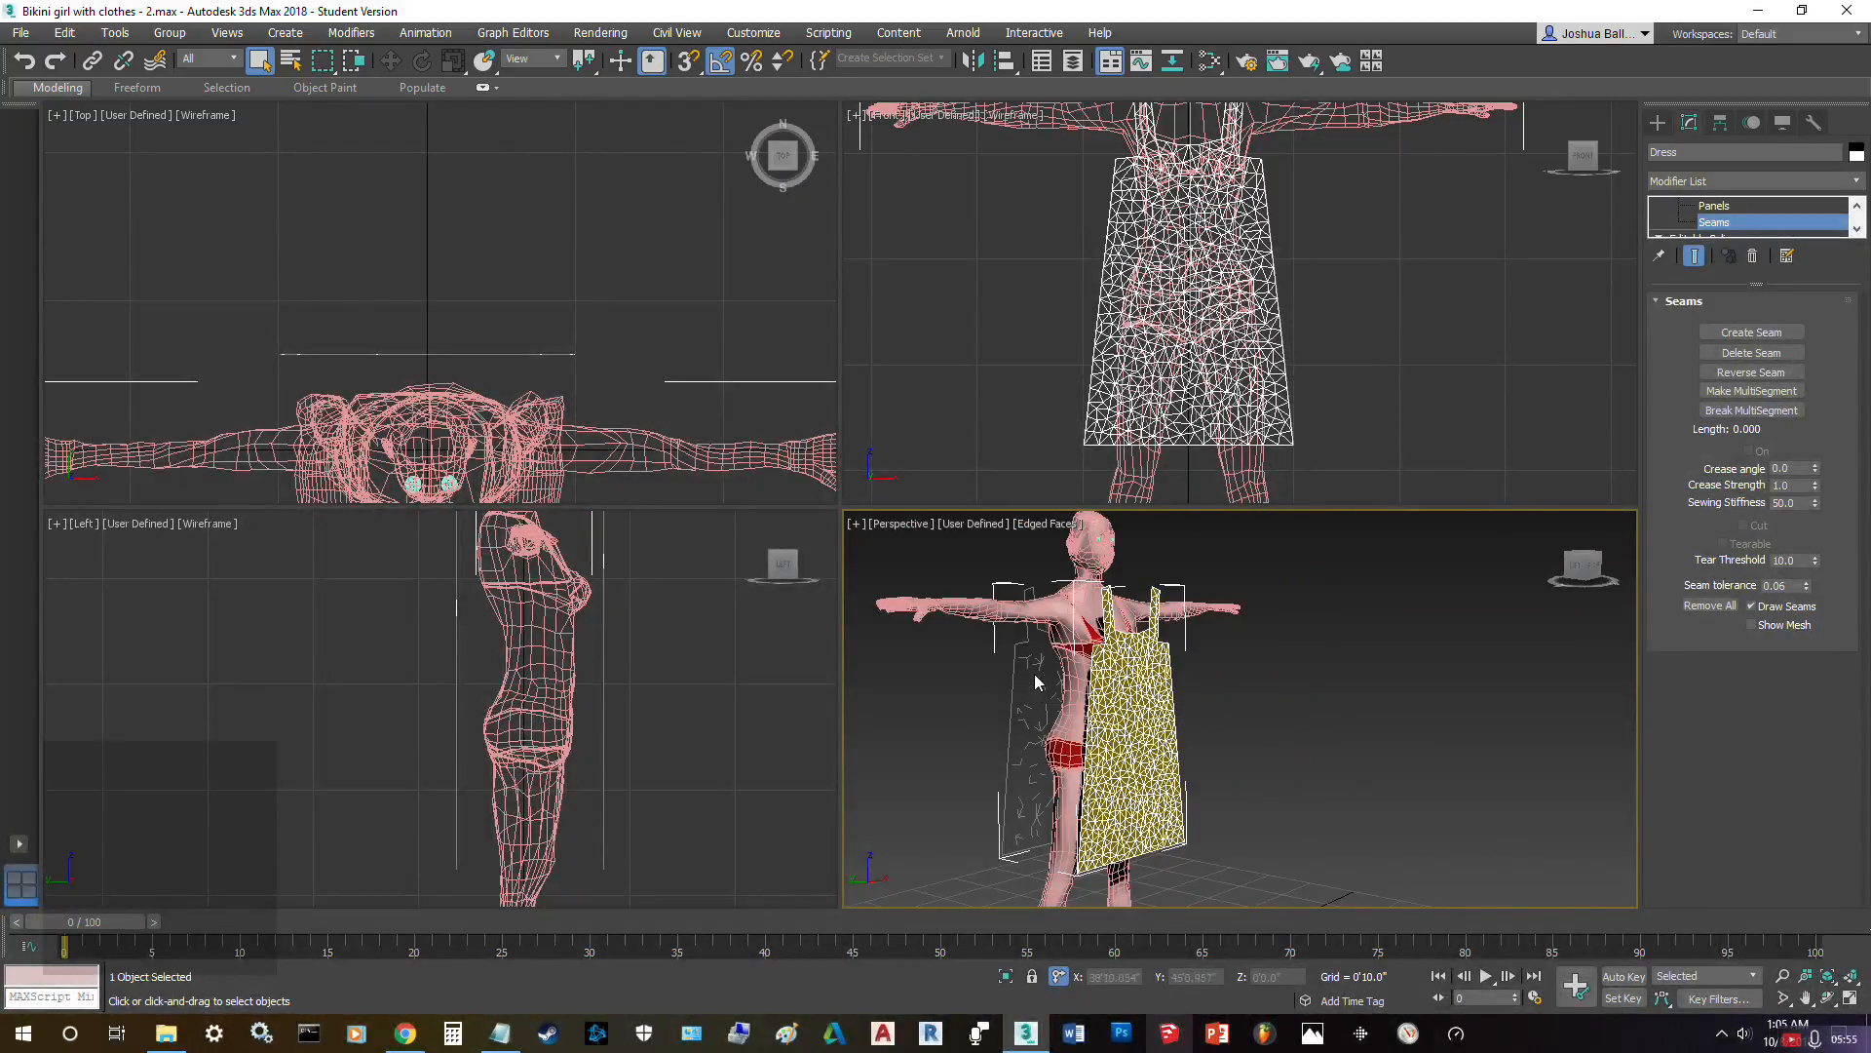
{"action": "scroll", "coordinate": [1072, 594], "scroll_direction": "up", "scroll_amount": 10}
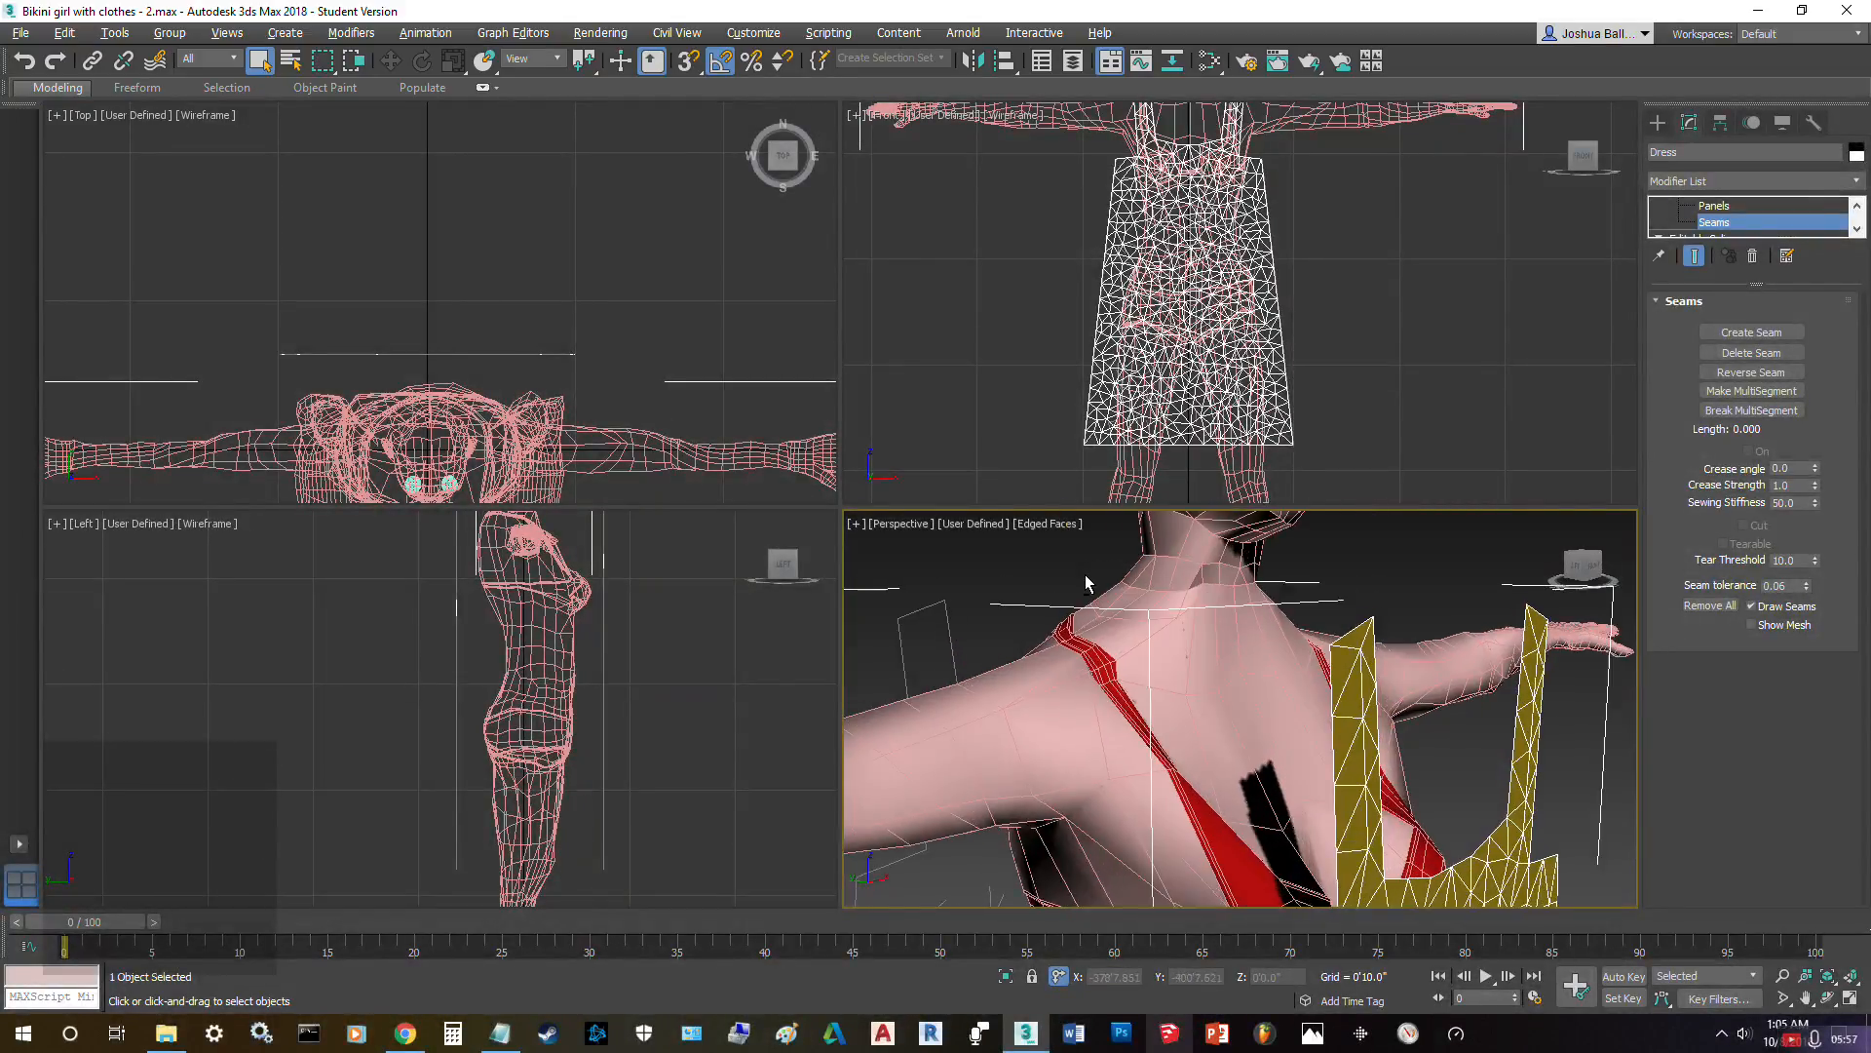
{"action": "middle_click_drag", "start_coordinate": [1087, 581], "coordinate": [1021, 752], "text": "alt"}
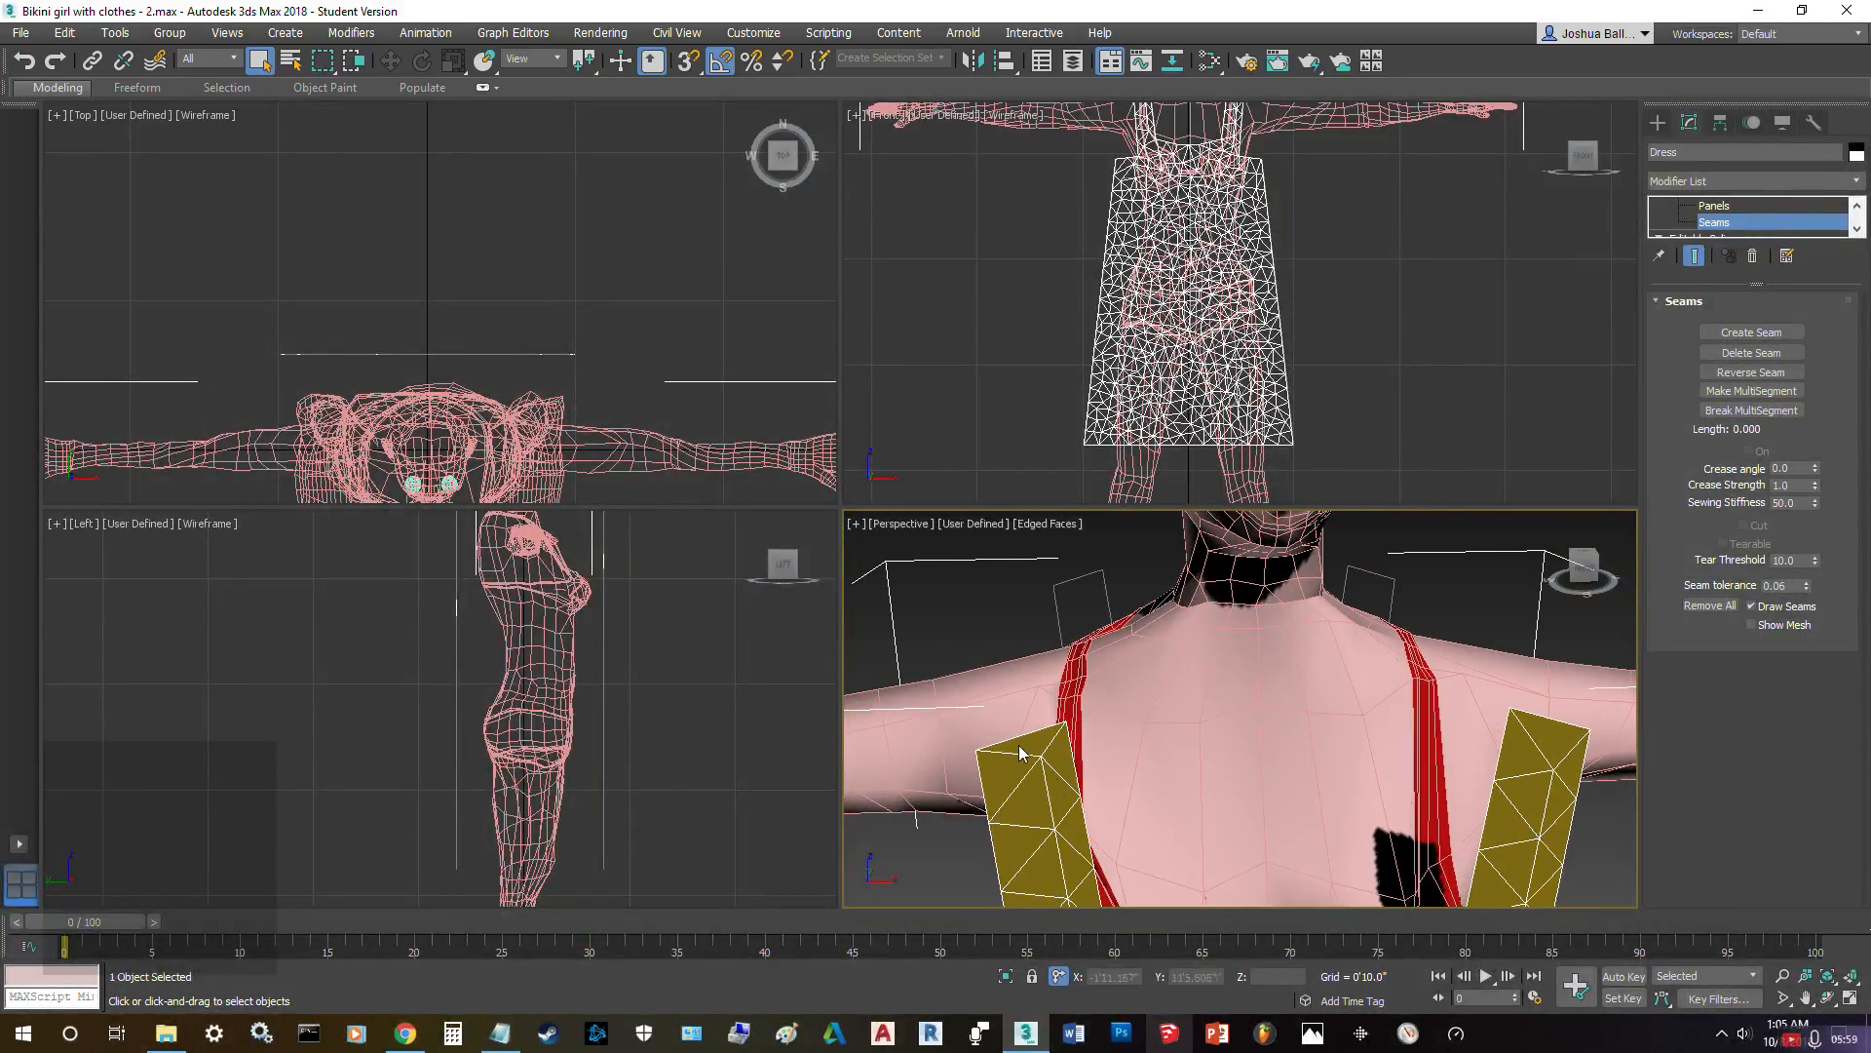
{"action": "left_click", "coordinate": [1022, 737]}
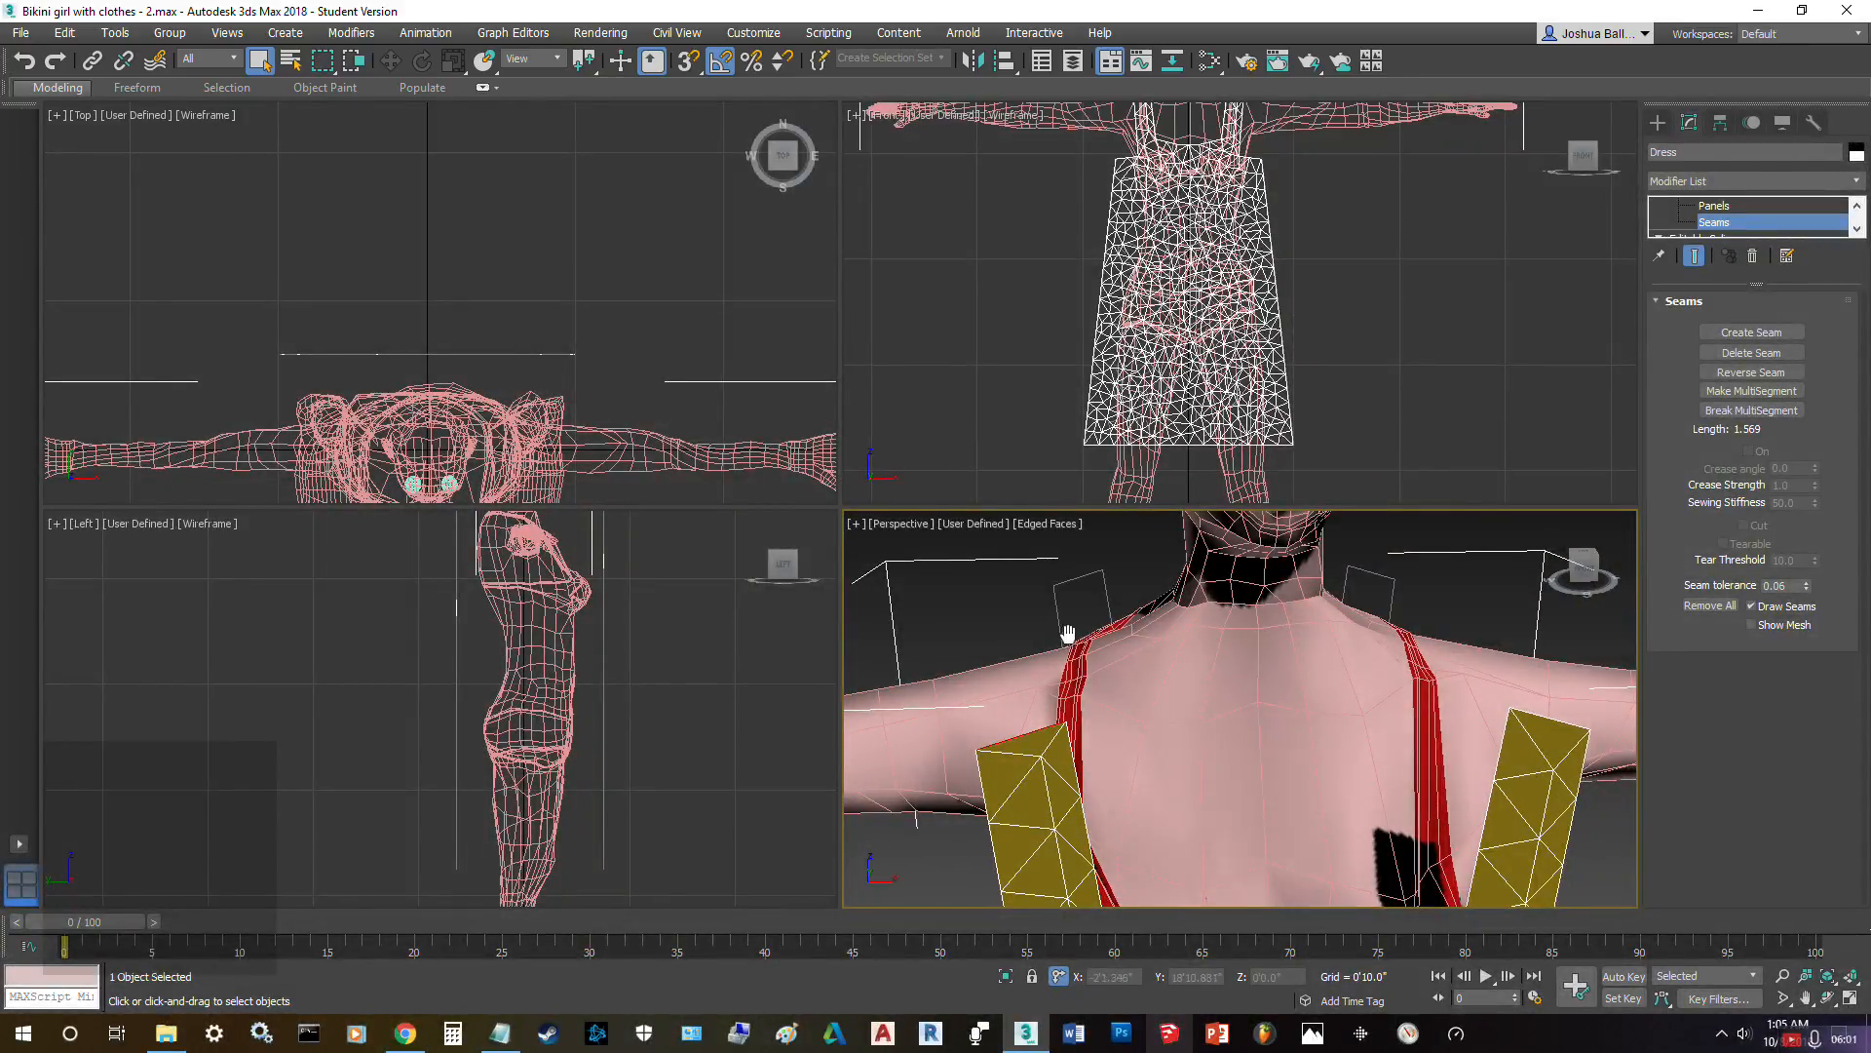
{"action": "middle_click_drag", "start_coordinate": [1068, 635], "coordinate": [1129, 599]}
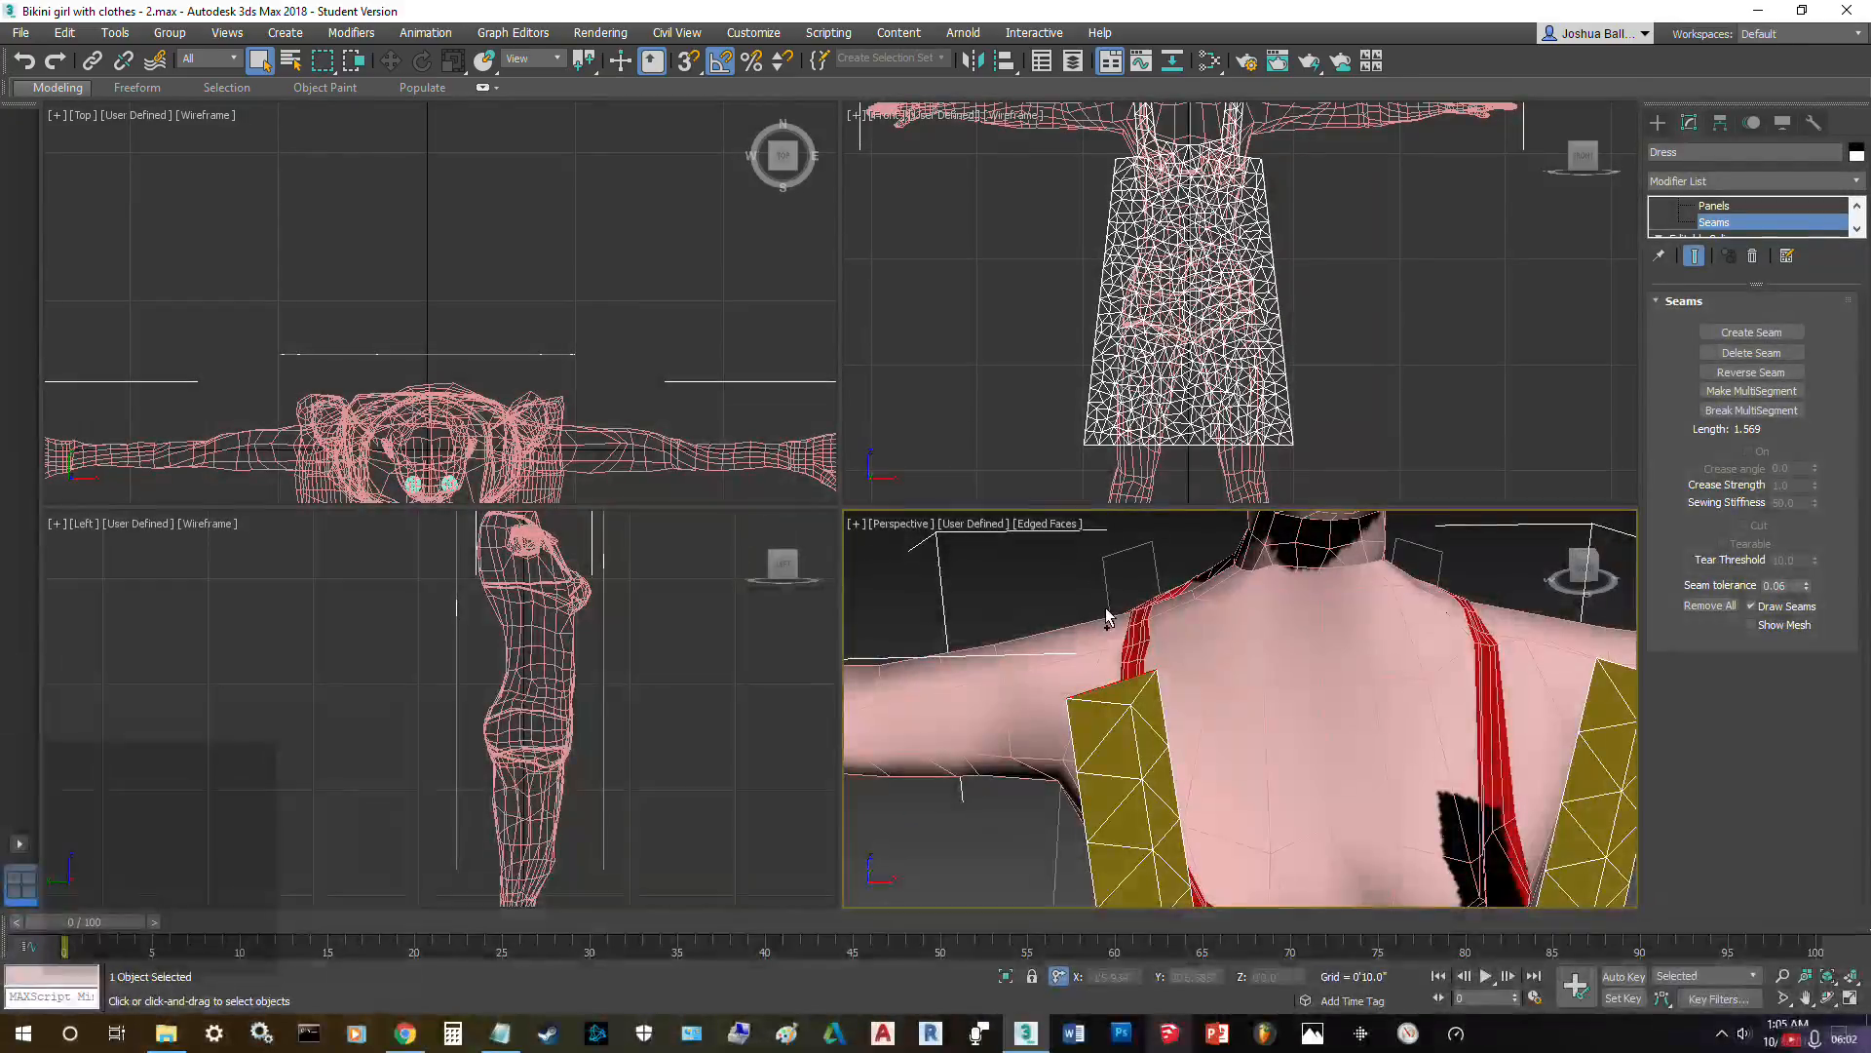
{"action": "left_click", "coordinate": [1132, 552], "text": "ctrl"}
{"action": "left_click", "coordinate": [1769, 331]}
- Create a seam joining the top edges of the front and back straps at the character's left shoulder
{"action": "middle_click_drag", "start_coordinate": [1336, 663], "coordinate": [1070, 711]}
{"action": "left_click", "coordinate": [1209, 577]}
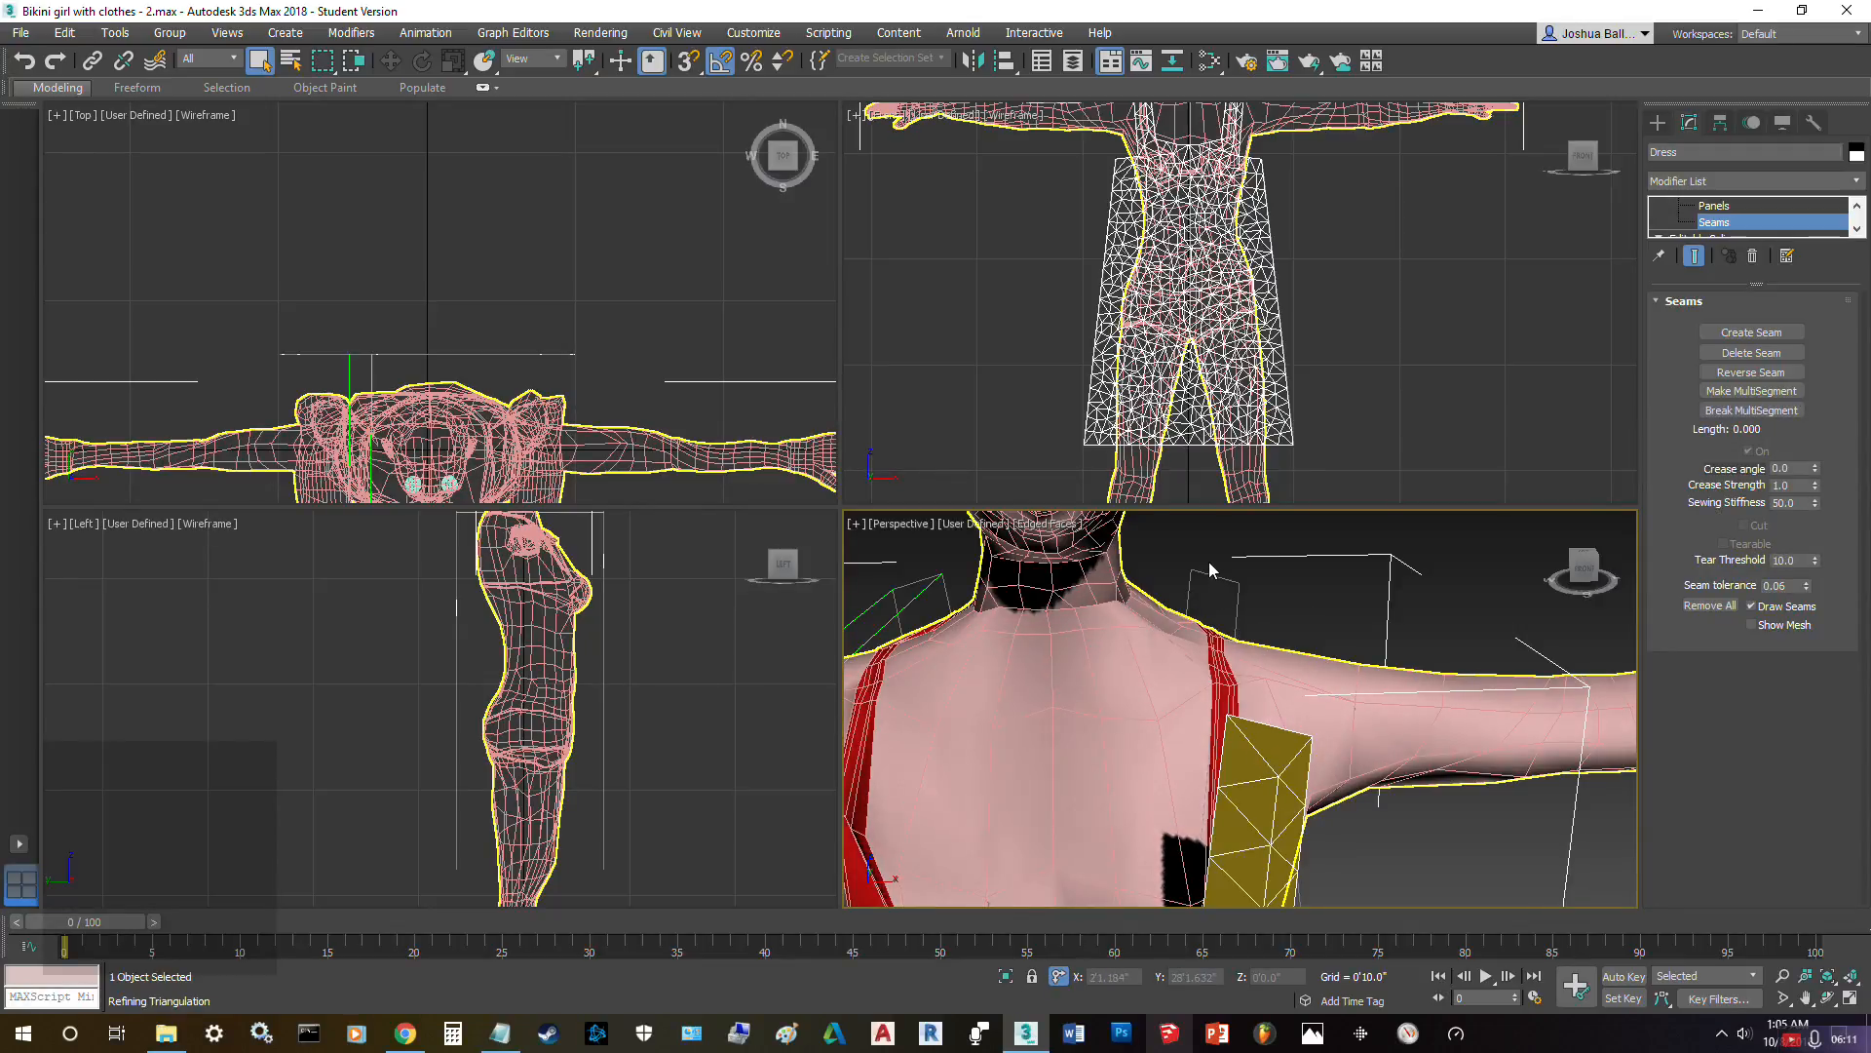
{"action": "left_click", "coordinate": [1219, 604]}
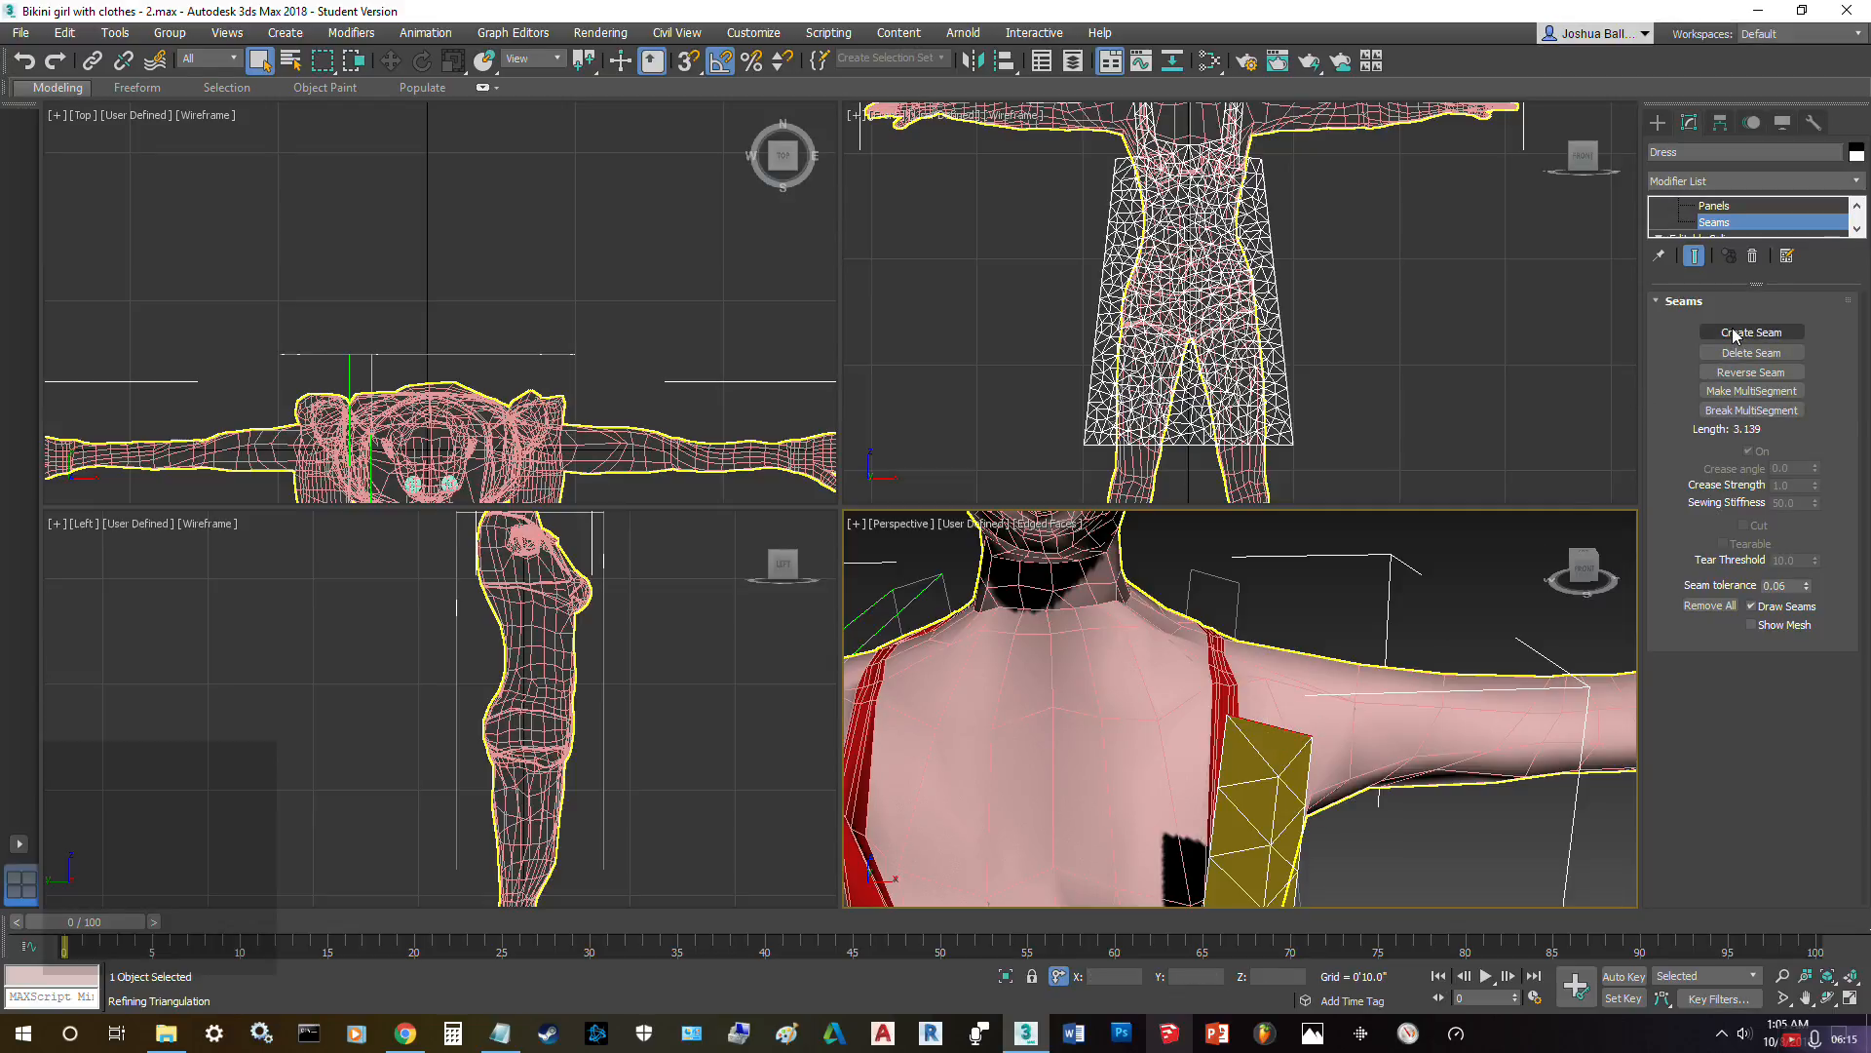
{"action": "left_click", "coordinate": [1752, 333]}
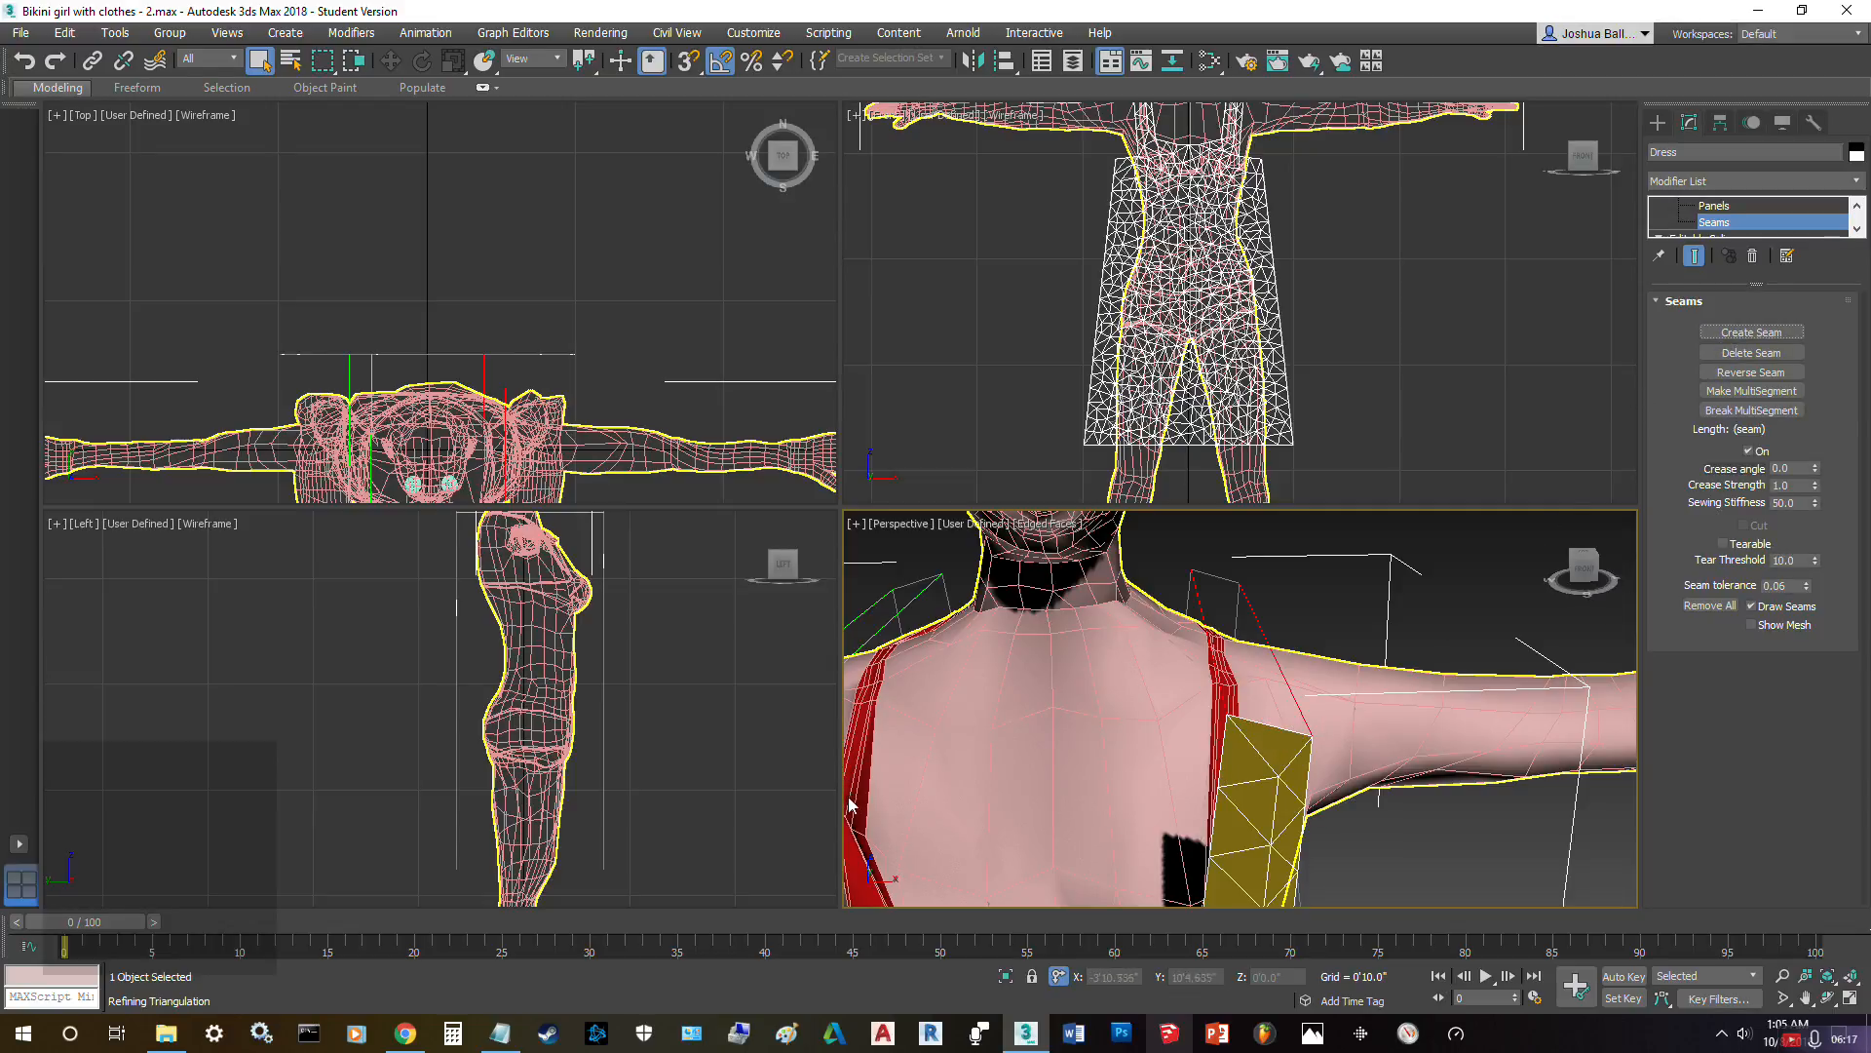
- Try to create a seam between the front and back panels' short underarm edges on the character's right side, and undo it
{"action": "middle_click_drag", "start_coordinate": [850, 802], "coordinate": [1113, 805], "text": "alt"}
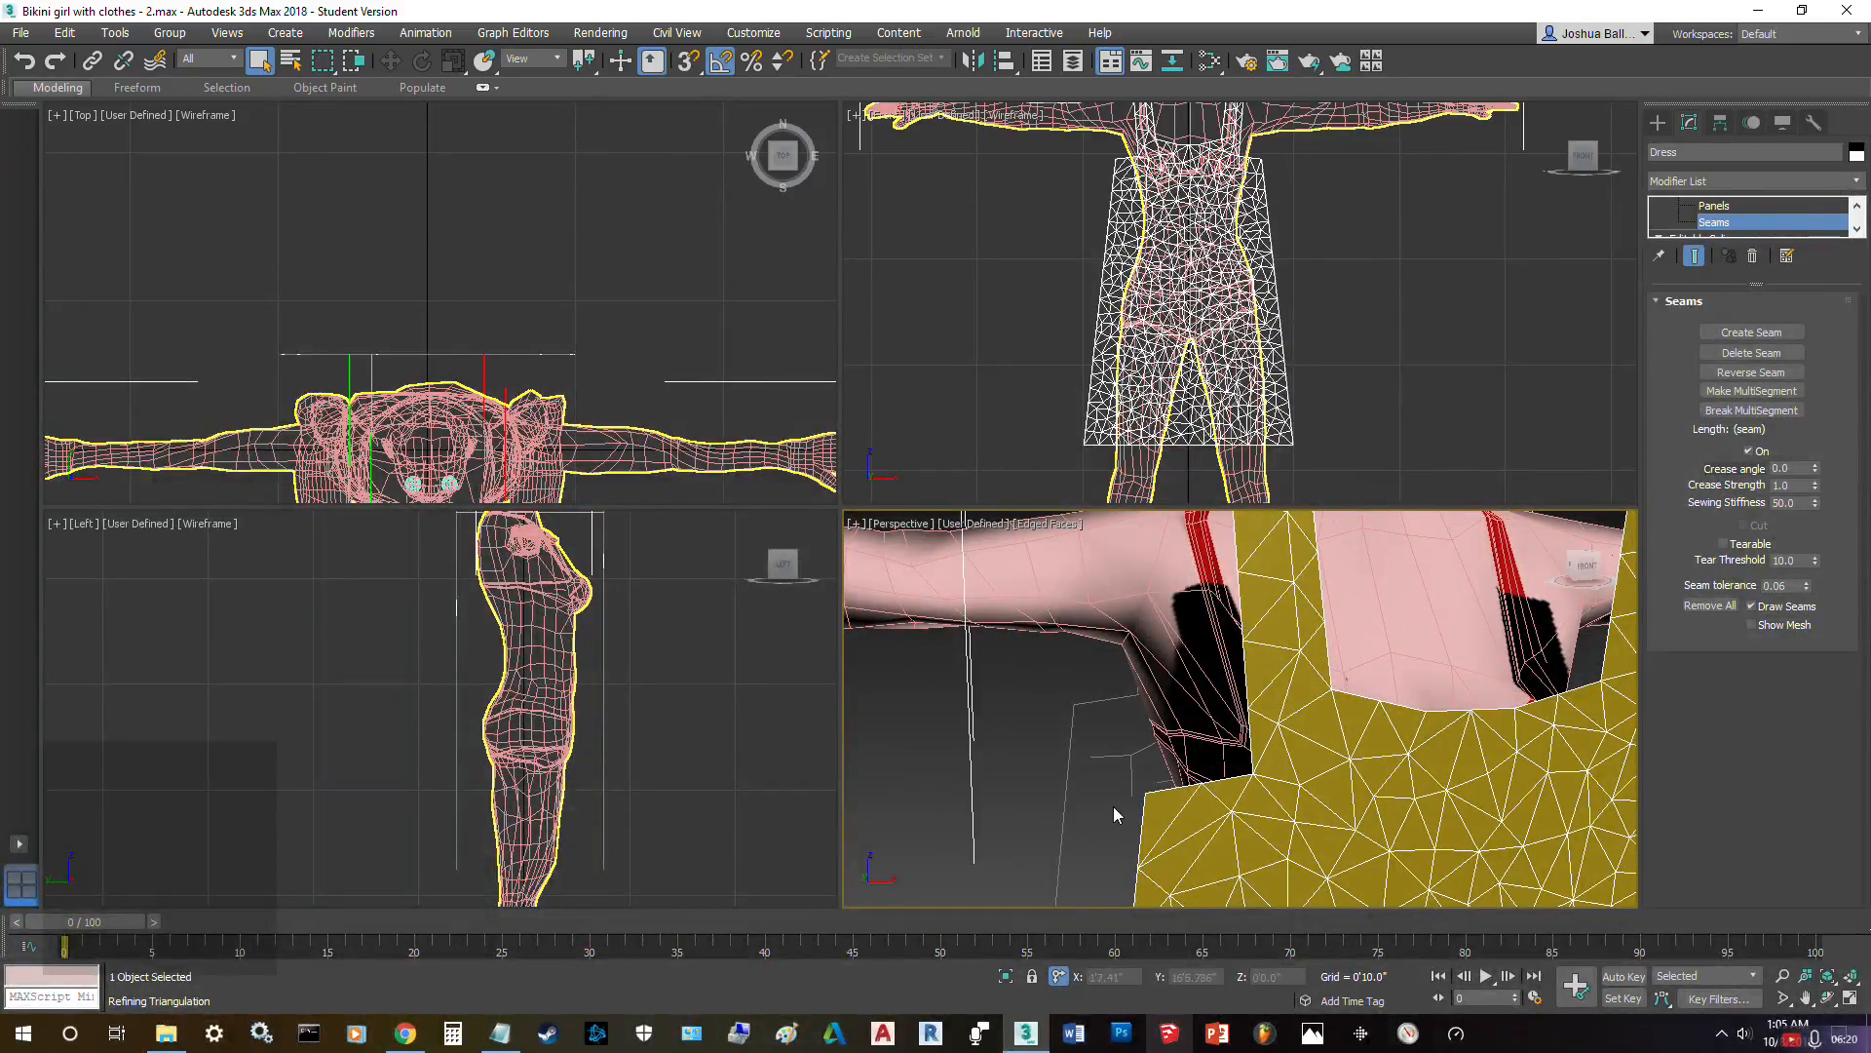
{"action": "left_click", "coordinate": [1171, 799]}
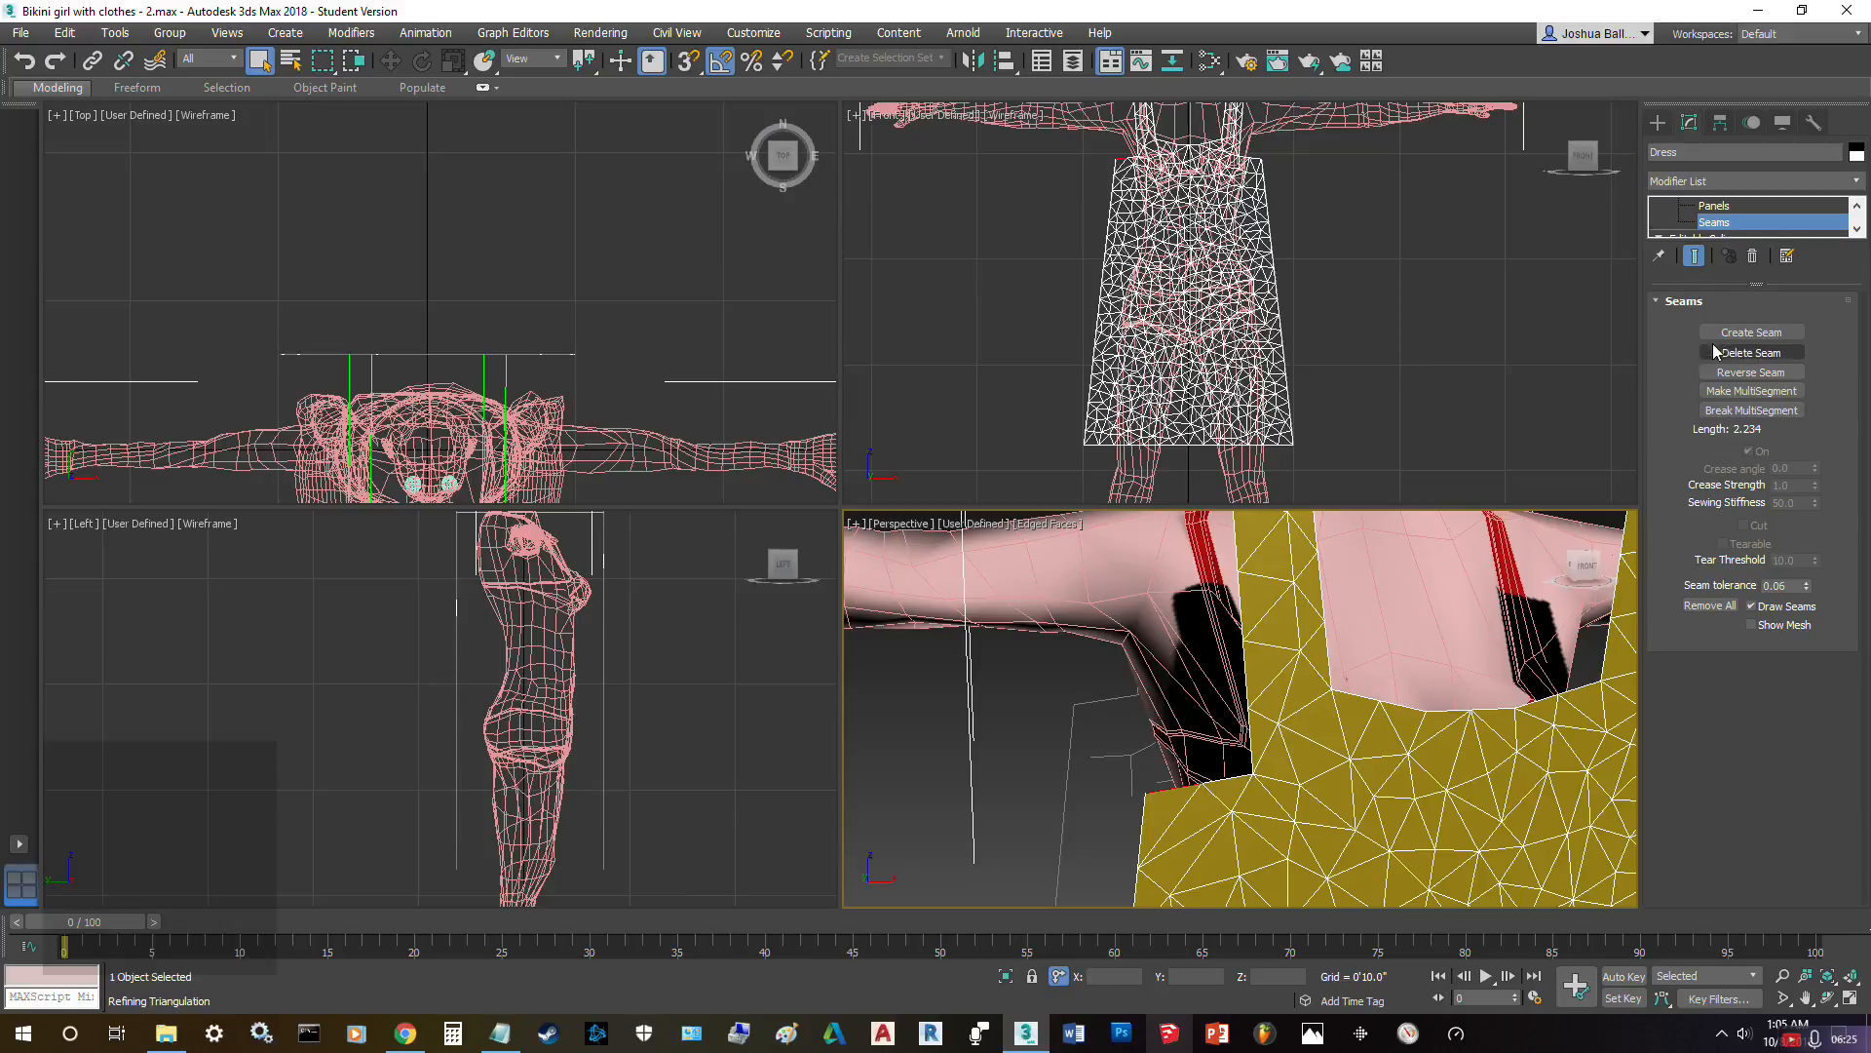
{"action": "left_click", "coordinate": [1745, 334]}
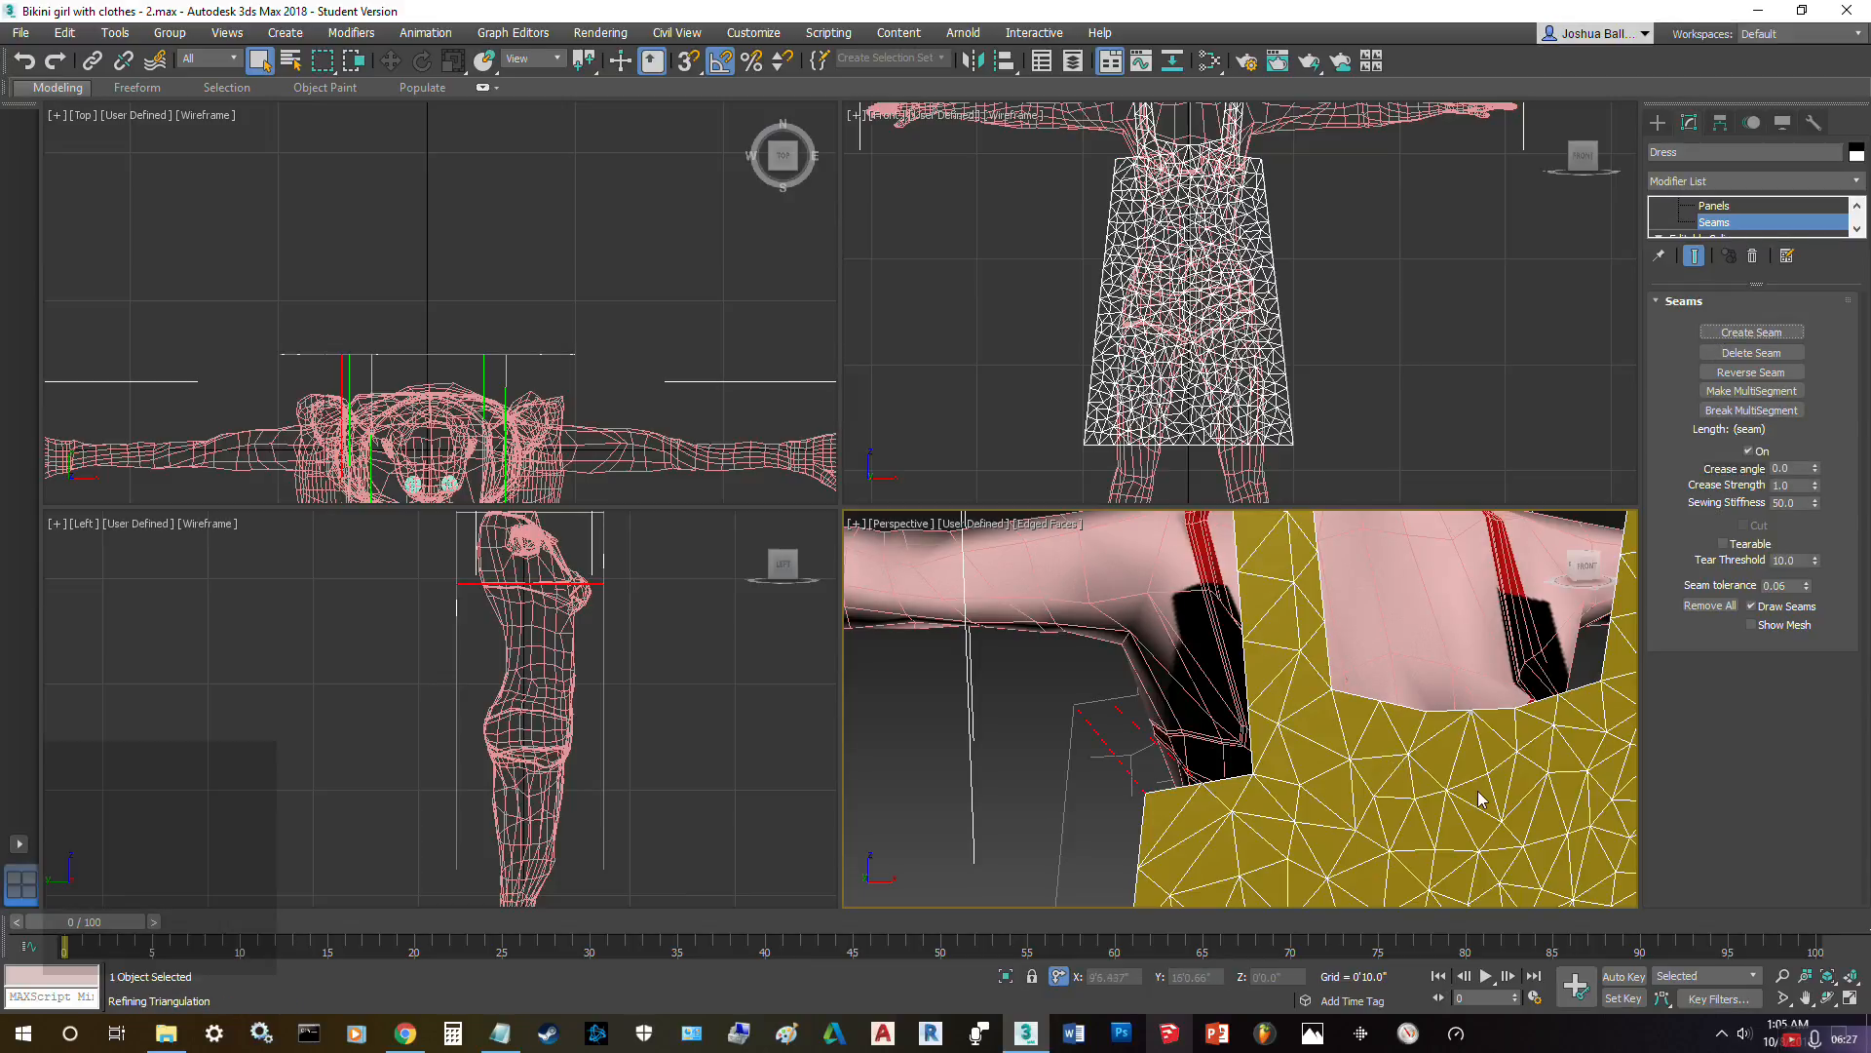
{"action": "middle_click_drag", "start_coordinate": [1476, 793], "coordinate": [854, 797], "text": "alt"}
{"action": "left_click", "coordinate": [1006, 709]}
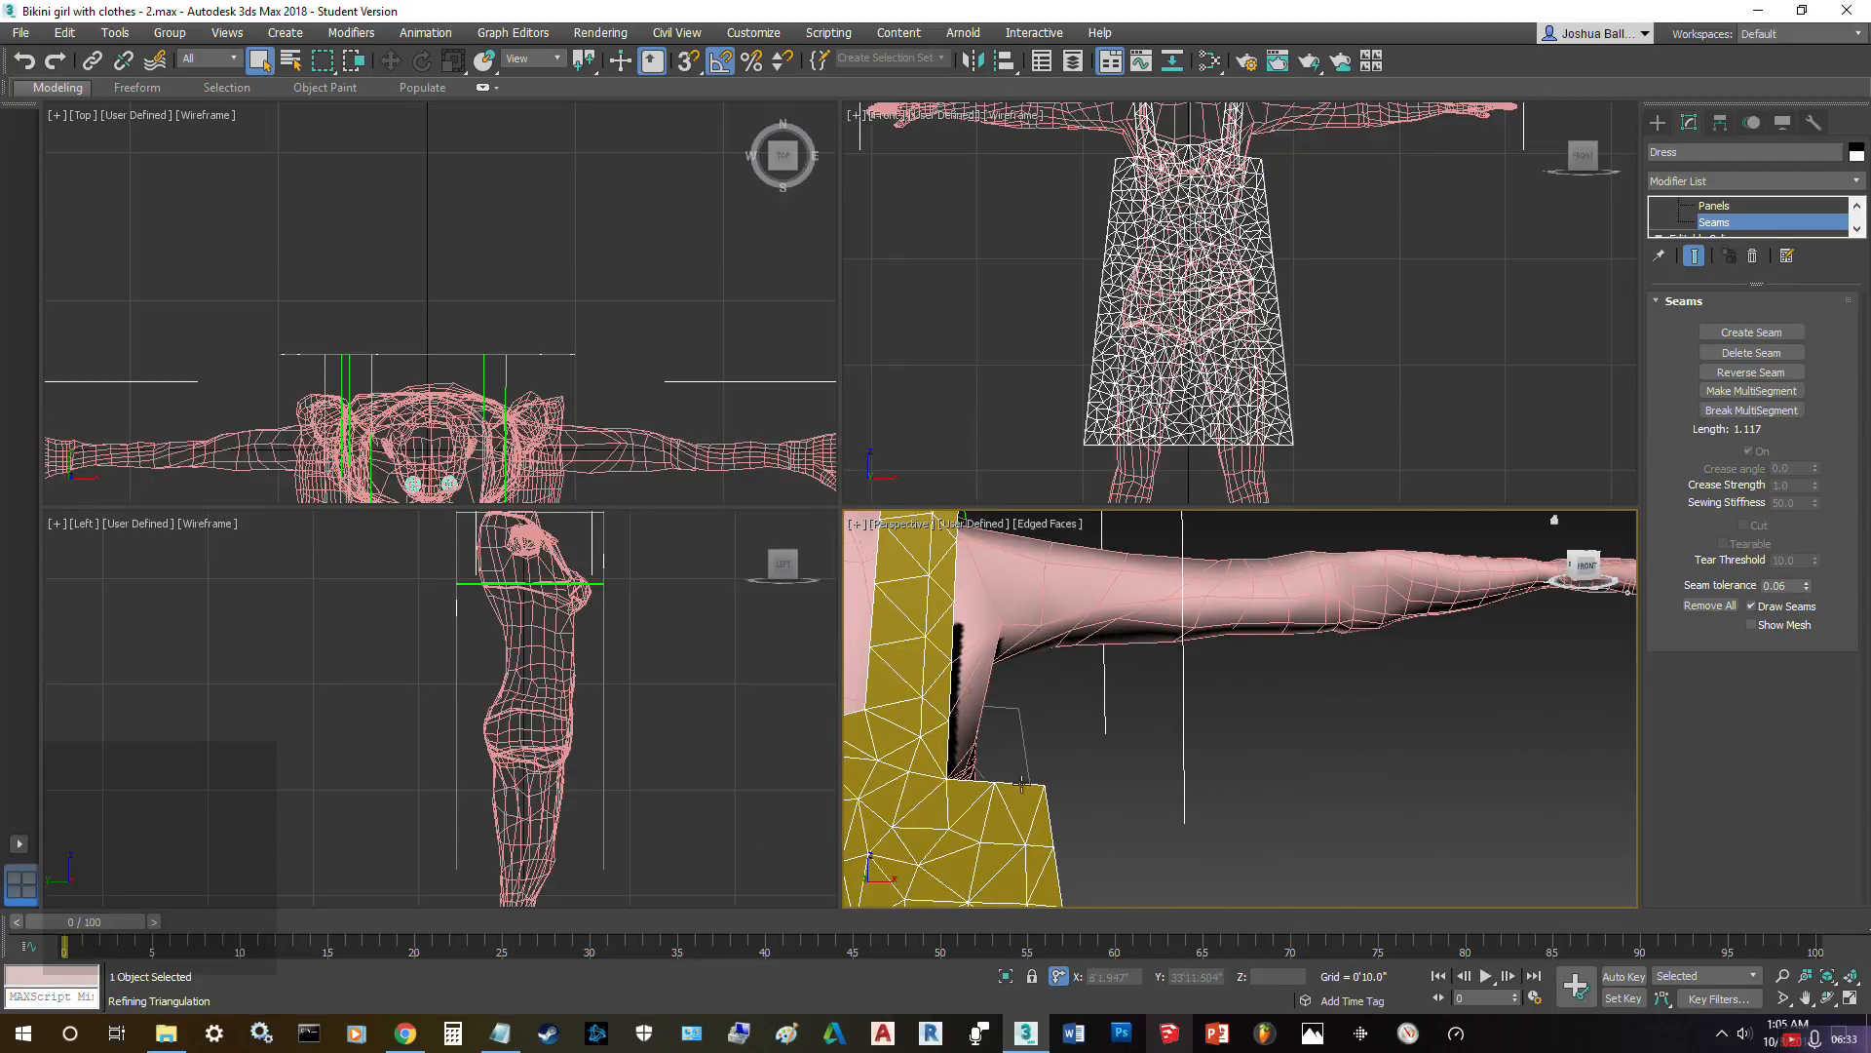
{"action": "middle_click_drag", "start_coordinate": [996, 813], "coordinate": [1559, 731]}
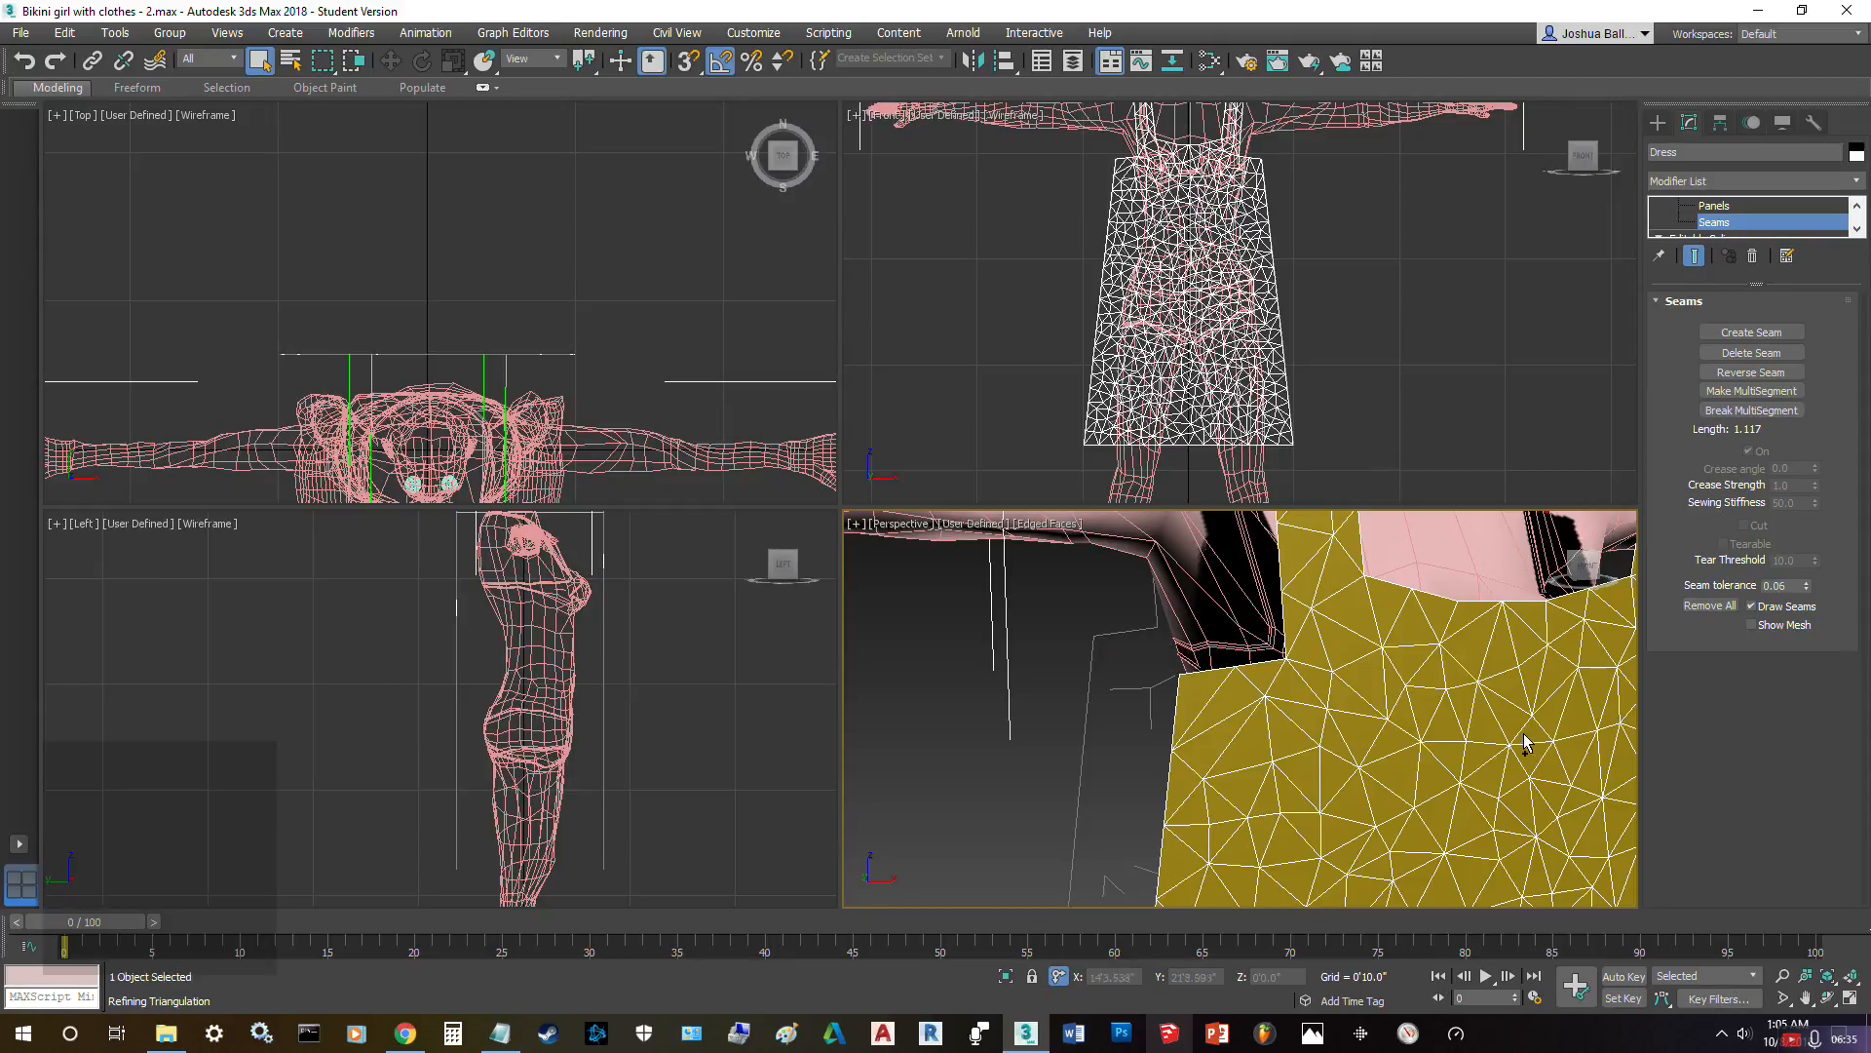
- Create seams joining the matching side edge segments of the front and back panels down the character's right side to the hem
{"action": "left_click", "coordinate": [1179, 706]}
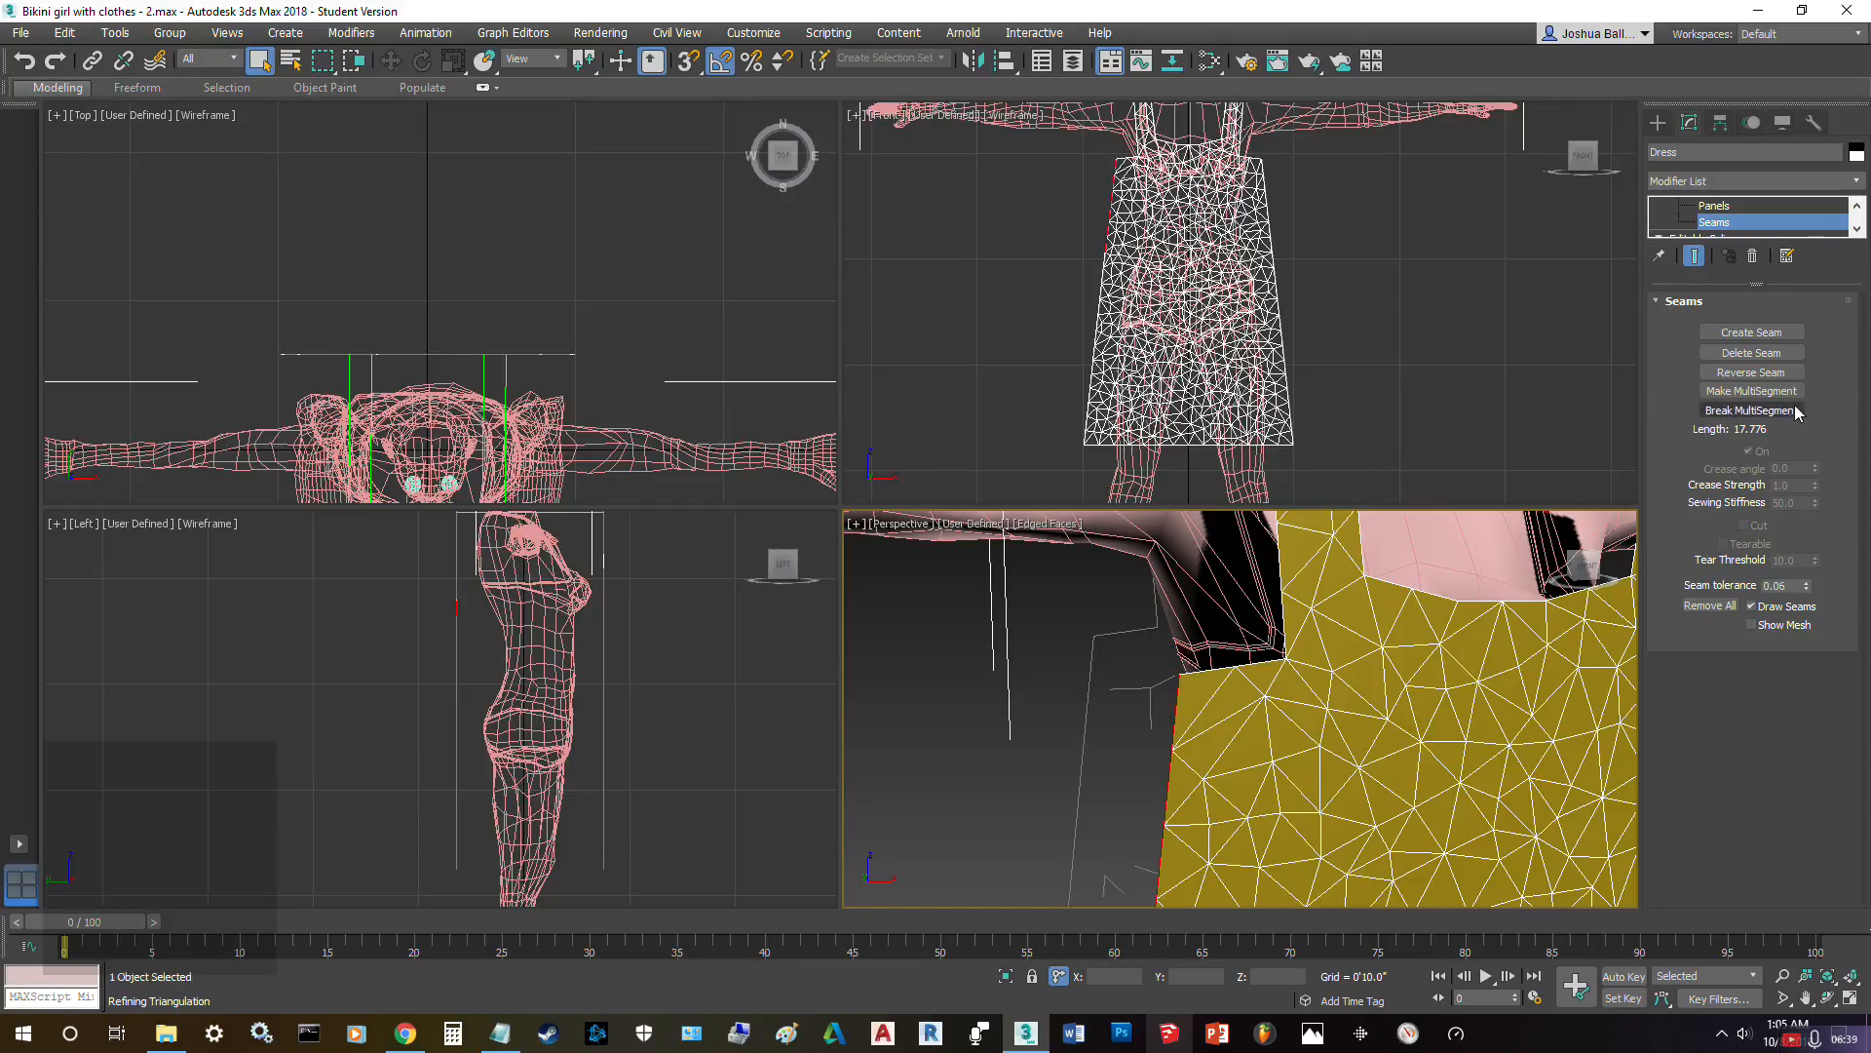
{"action": "left_click", "coordinate": [1752, 333]}
{"action": "middle_click_drag", "start_coordinate": [1111, 777], "coordinate": [1144, 549]}
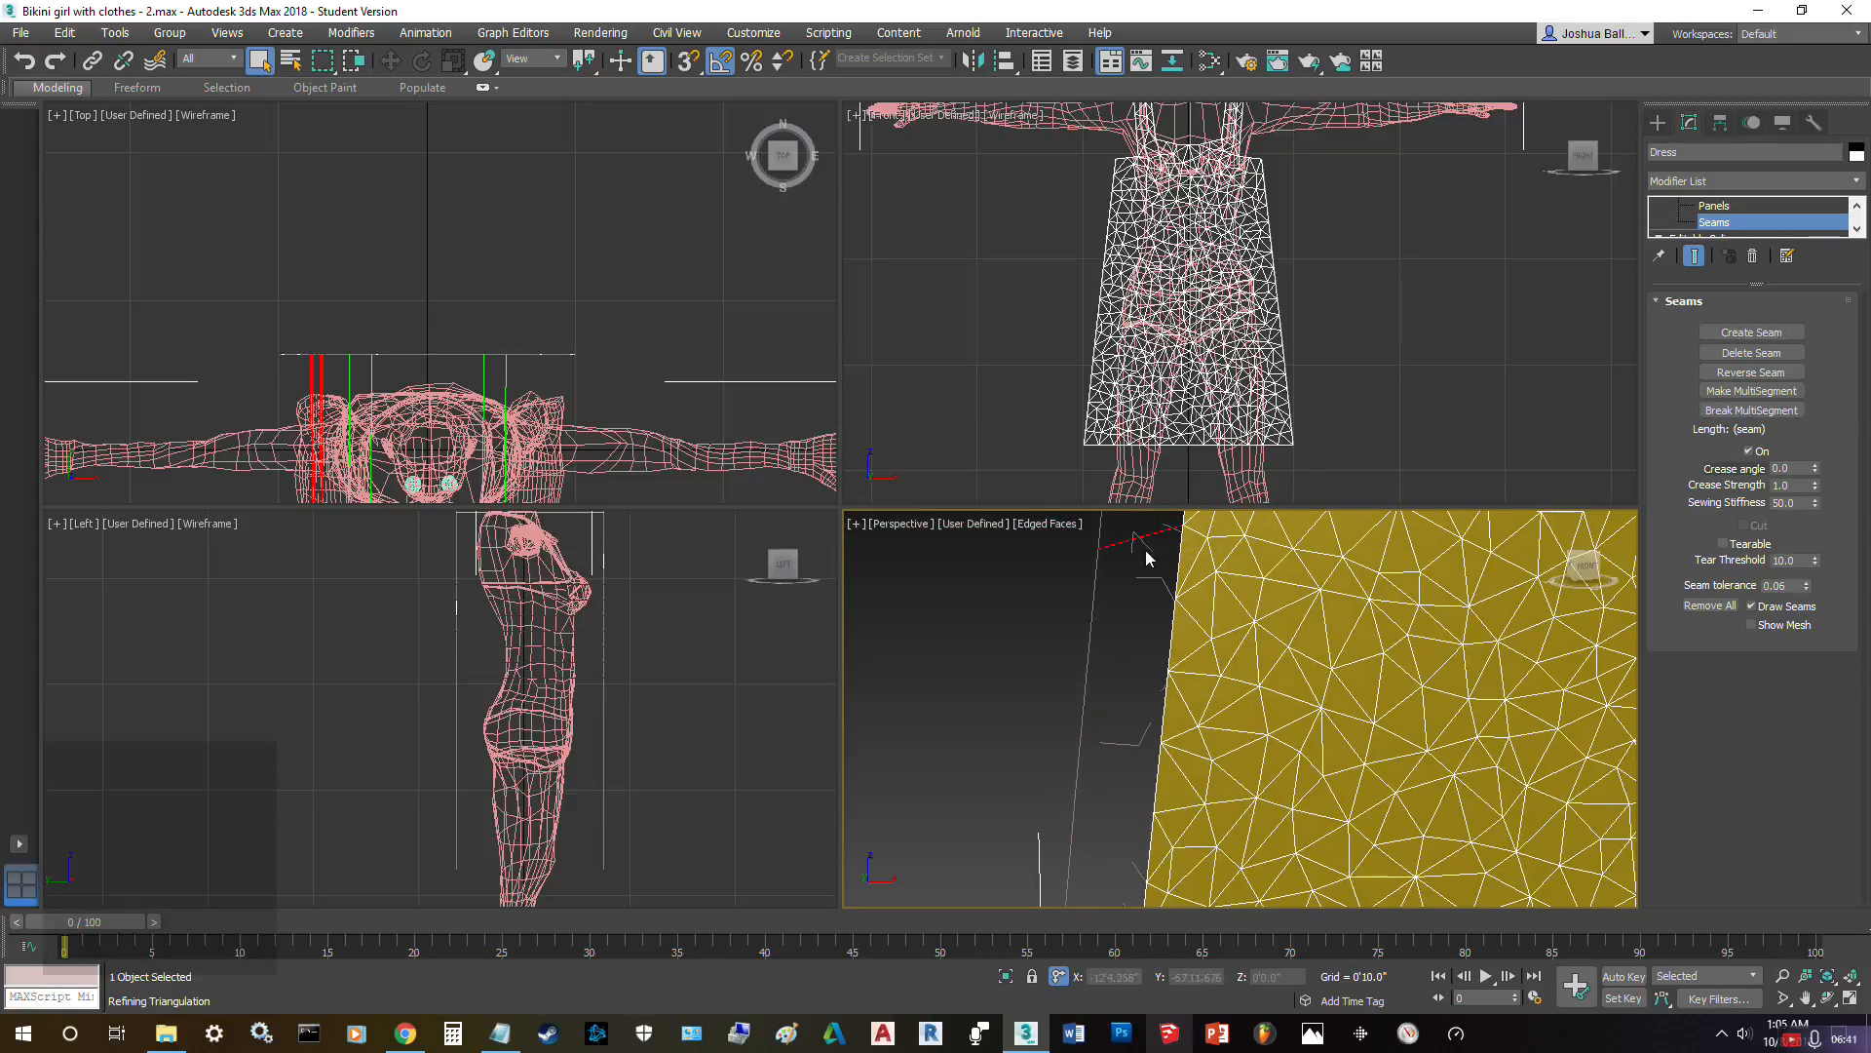
{"action": "left_click", "coordinate": [1172, 630]}
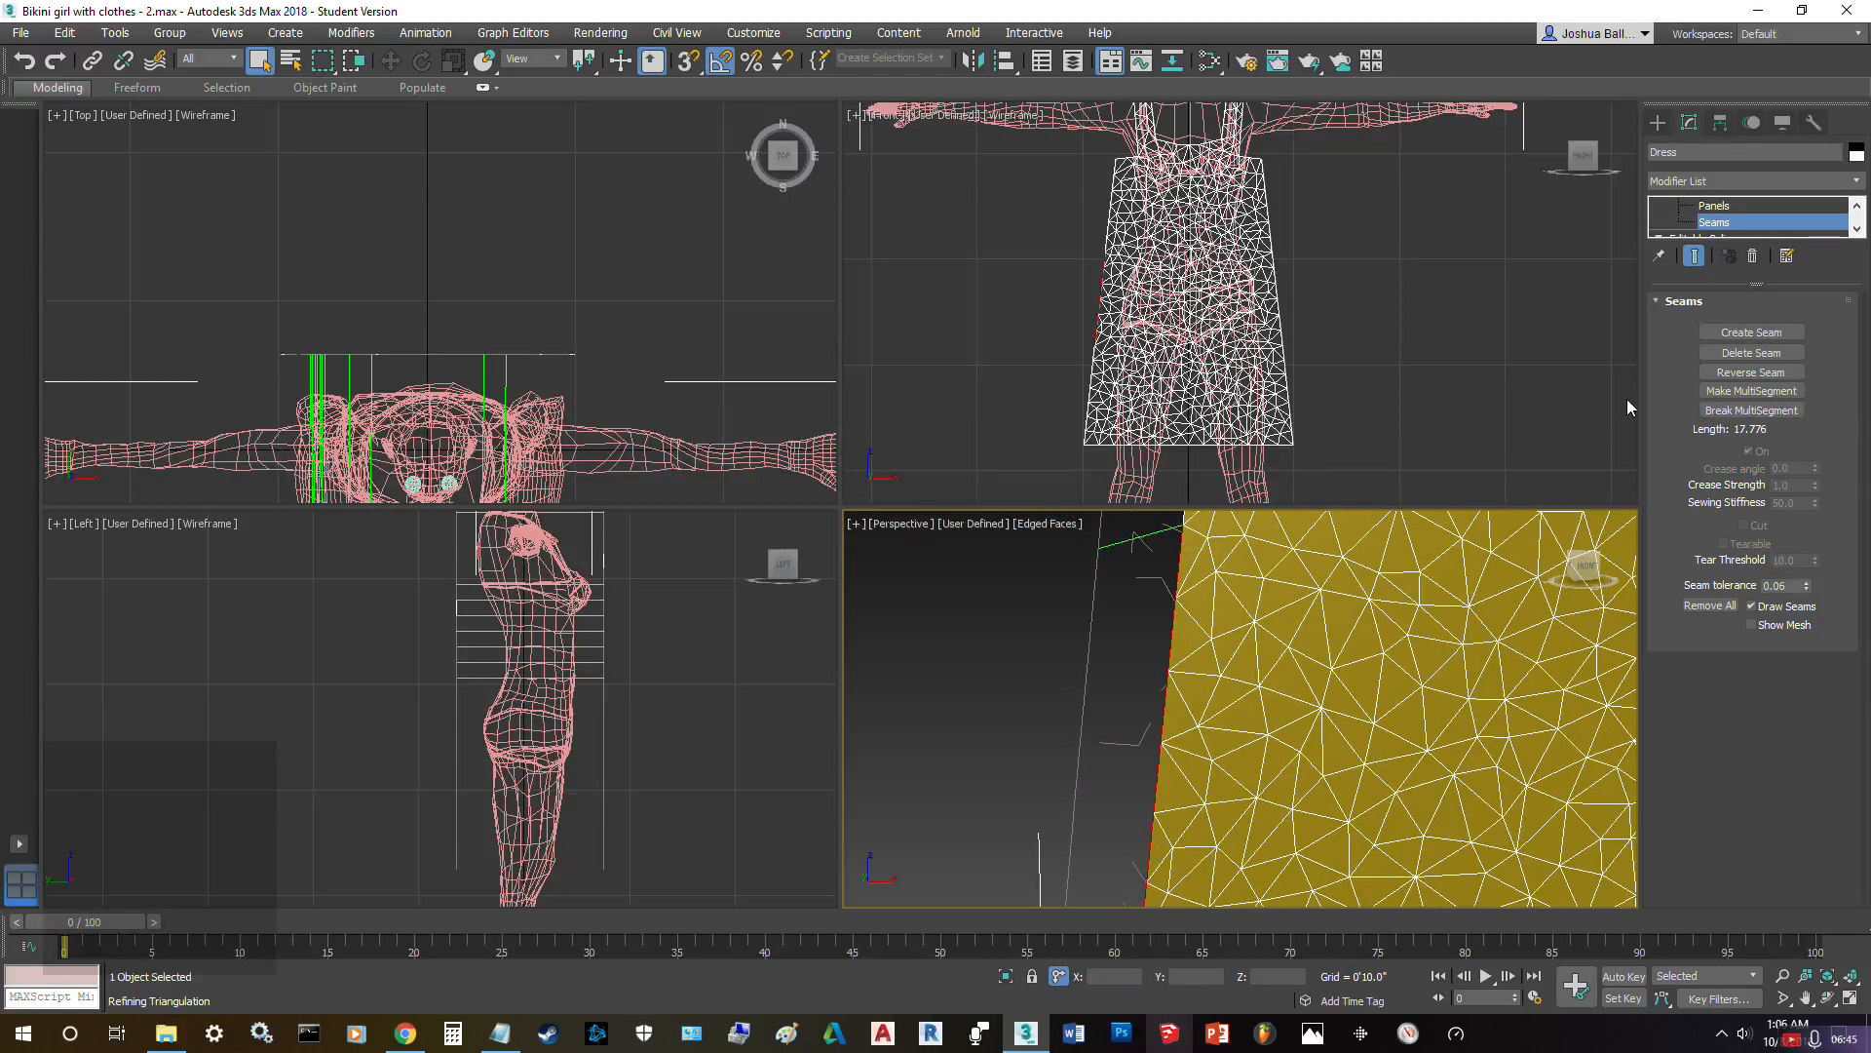
{"action": "left_click", "coordinate": [1752, 333]}
{"action": "middle_click_drag", "start_coordinate": [1272, 765], "coordinate": [1250, 679]}
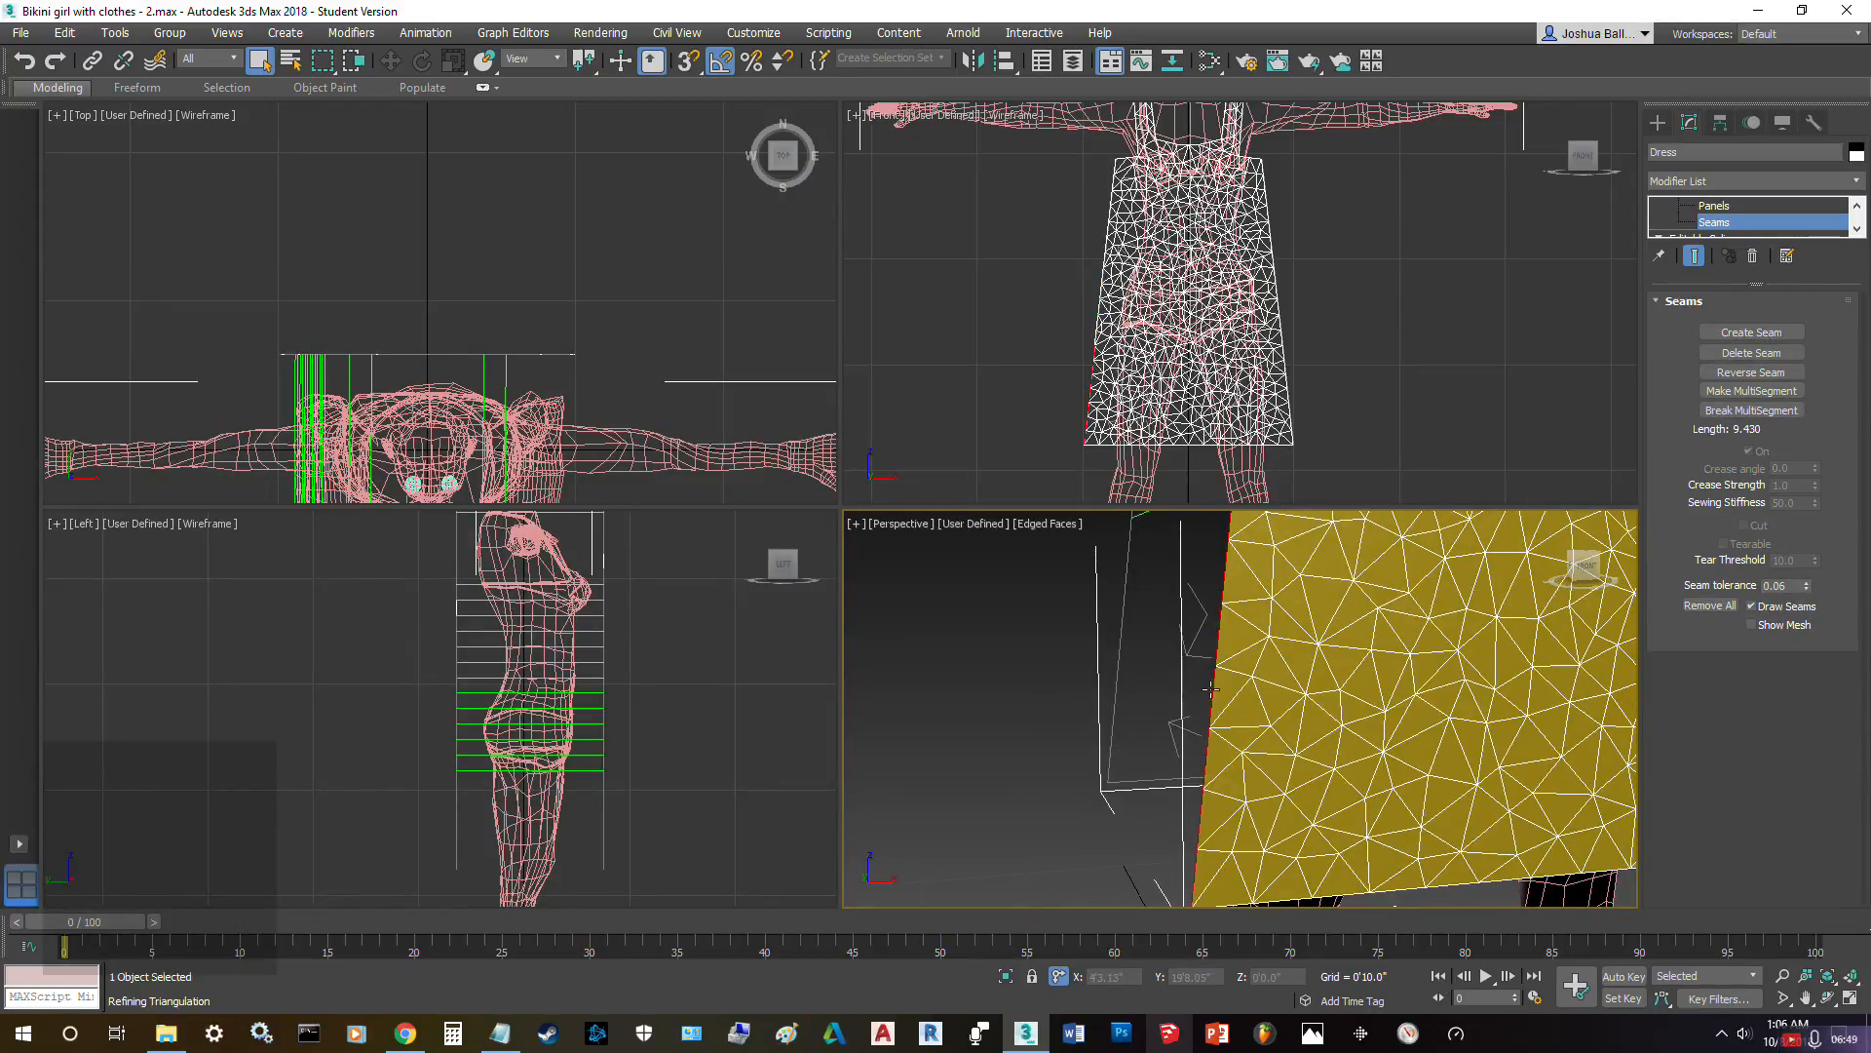
{"action": "left_click", "coordinate": [1210, 683]}
{"action": "left_click", "coordinate": [1753, 333]}
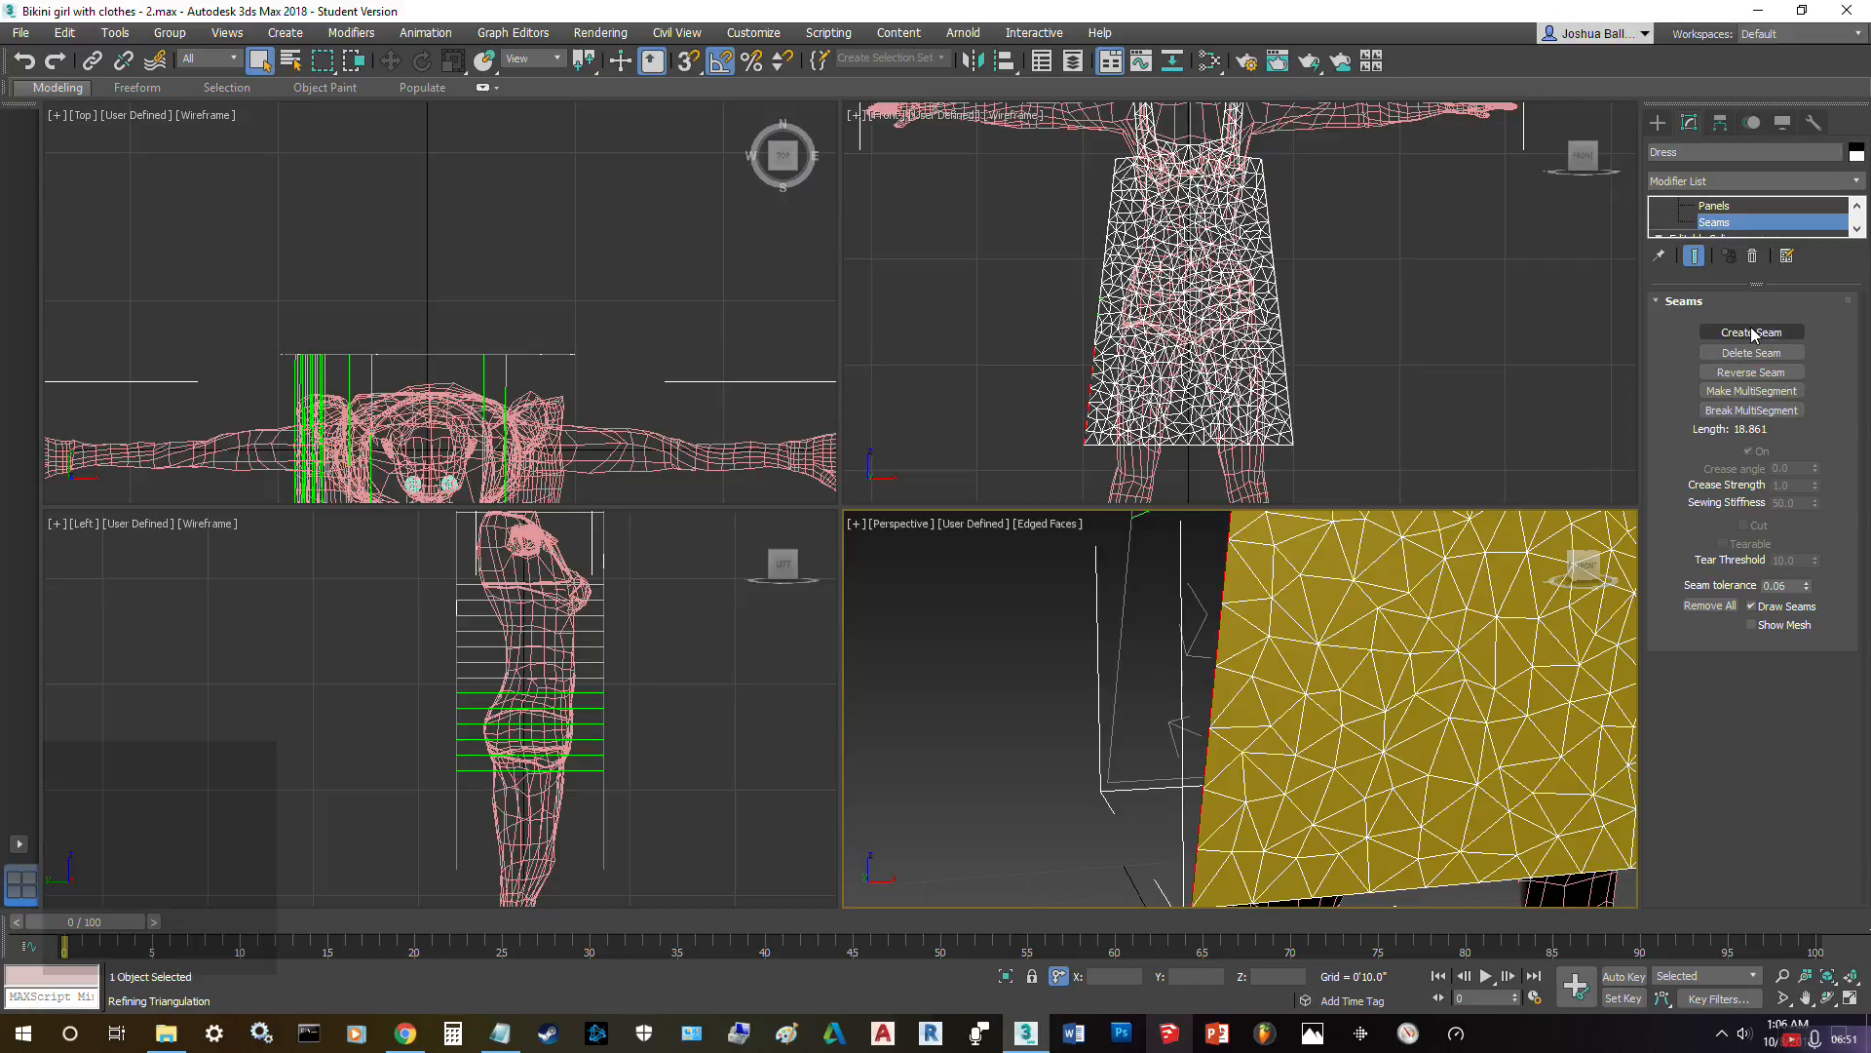
- Create a seam joining the upper side edge segments of the front and back panels on the character's left side
{"action": "scroll", "coordinate": [1338, 635], "scroll_direction": "down", "scroll_amount": 5}
{"action": "middle_click_drag", "start_coordinate": [1338, 636], "coordinate": [1161, 719], "text": "alt"}
{"action": "scroll", "coordinate": [1406, 607], "scroll_direction": "down", "scroll_amount": 5}
{"action": "scroll", "coordinate": [1130, 673], "scroll_direction": "up", "scroll_amount": 4}
{"action": "left_click", "coordinate": [1133, 622]}
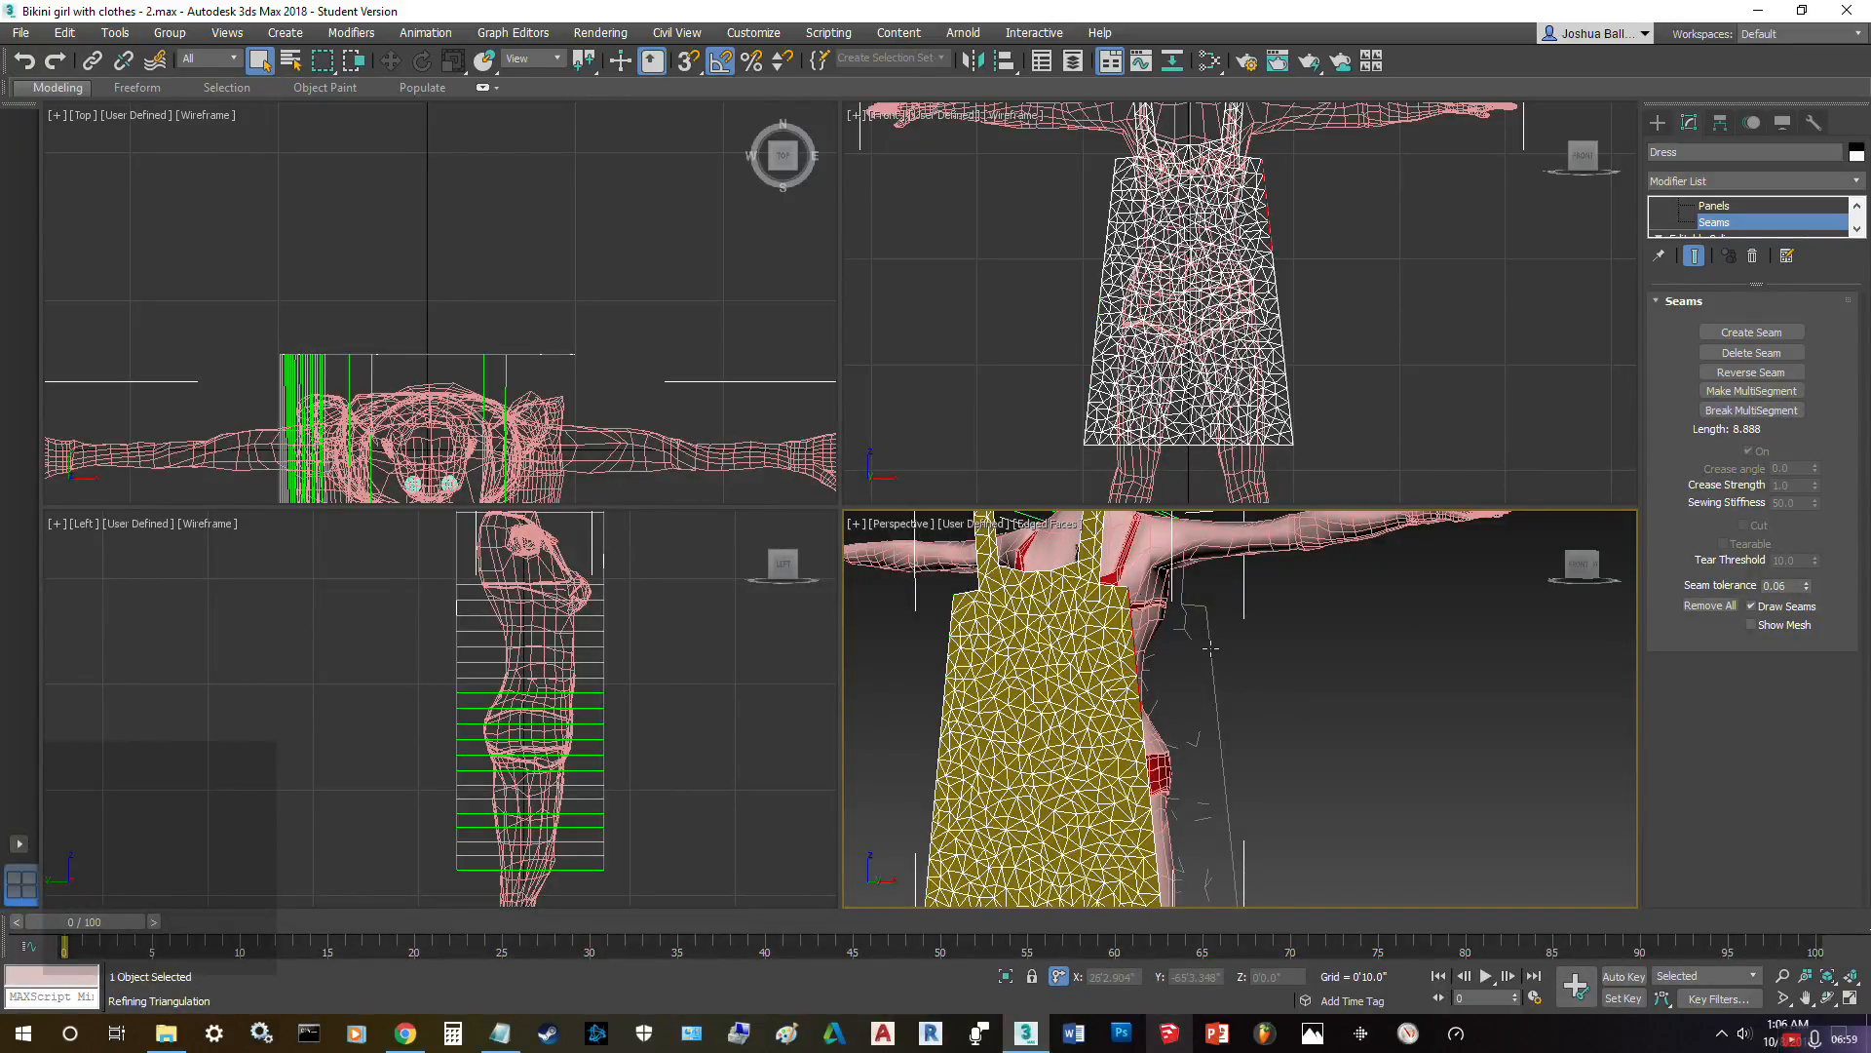
{"action": "left_click", "coordinate": [1751, 332]}
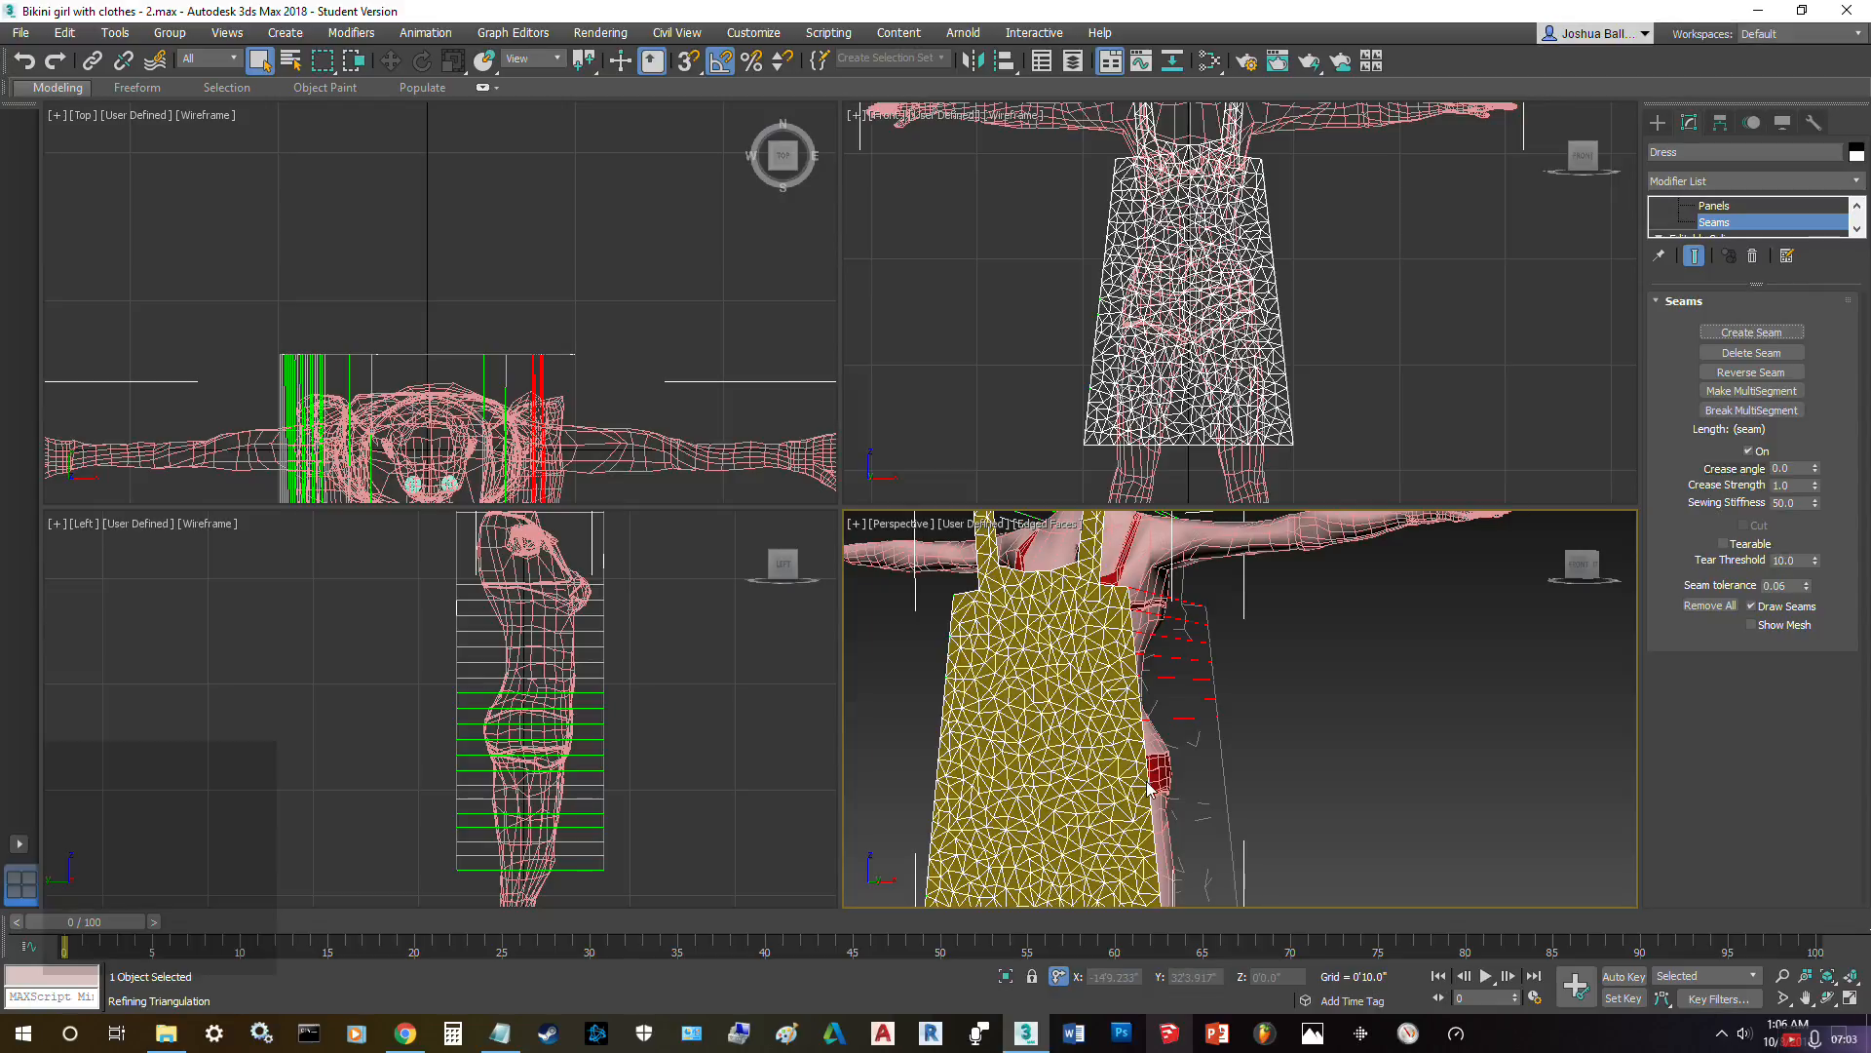
- Create a seam joining the middle side edge segments of the front and back panels on the character's left side
{"action": "left_click", "coordinate": [1176, 773]}
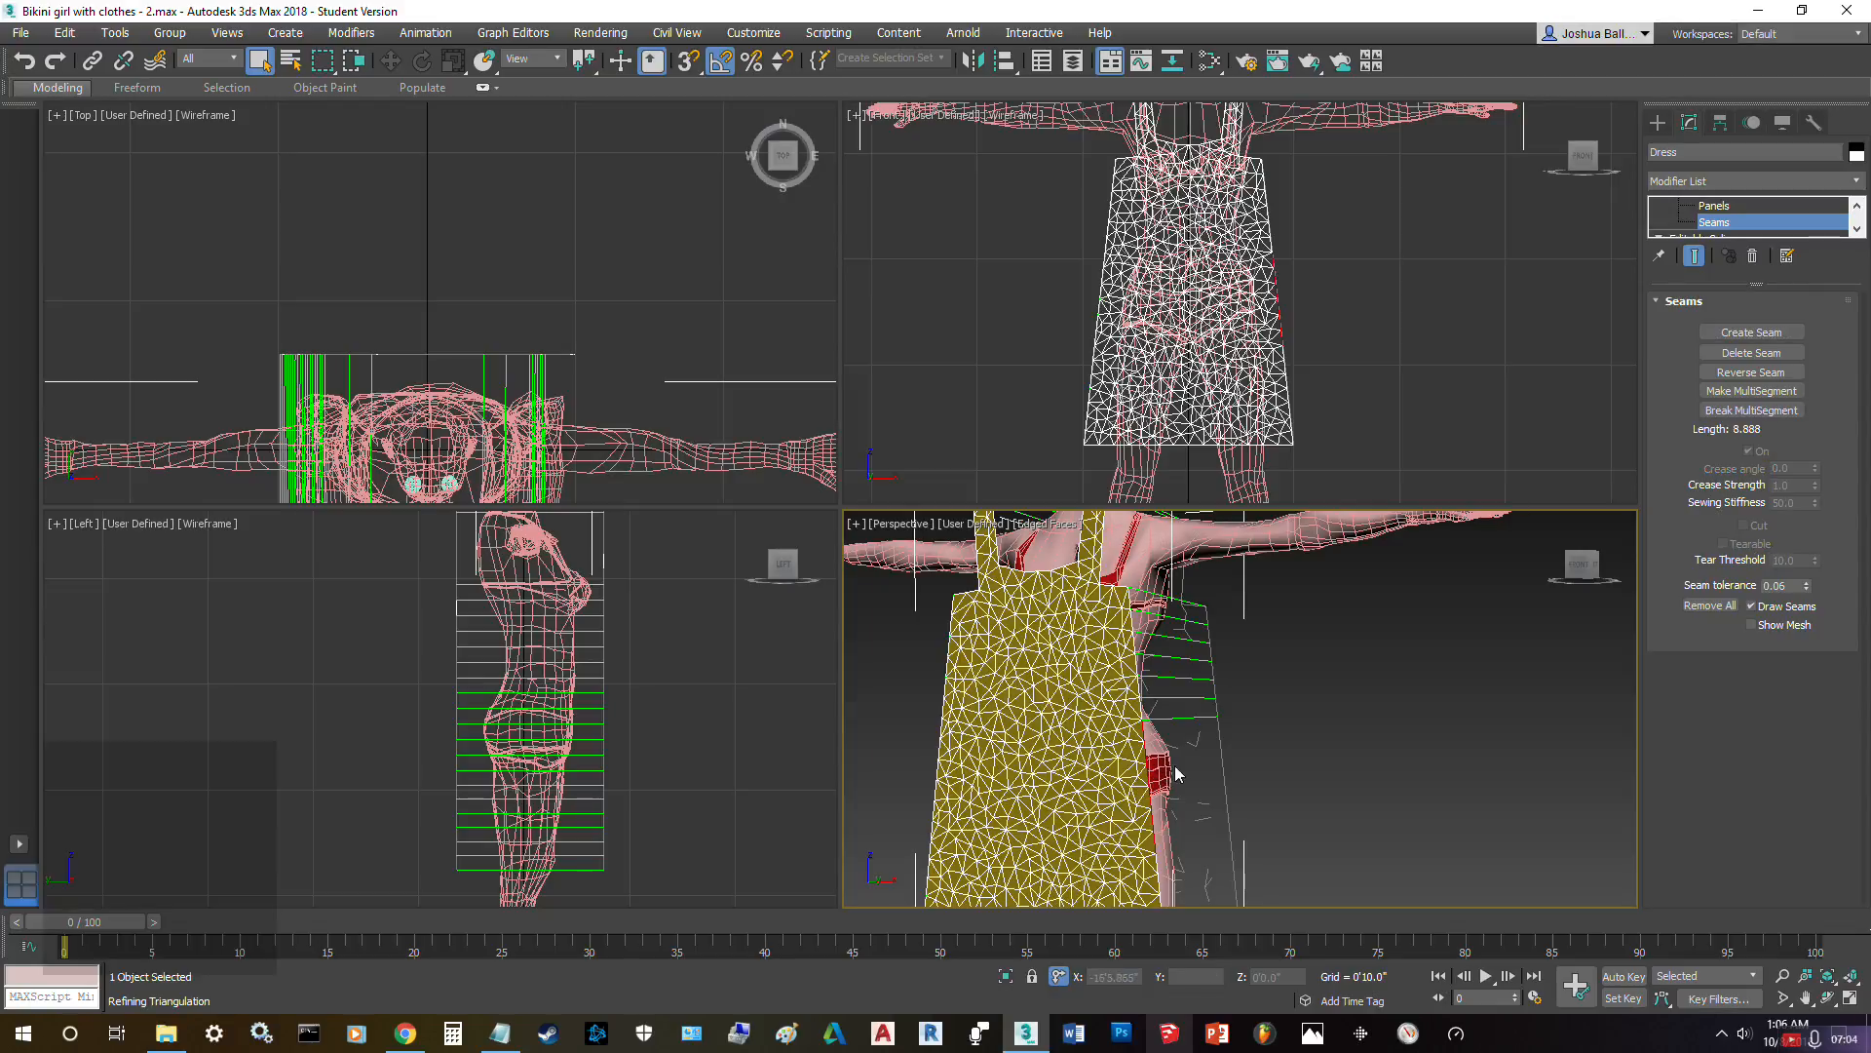
{"action": "left_click", "coordinate": [1225, 759]}
{"action": "left_click", "coordinate": [1225, 783]}
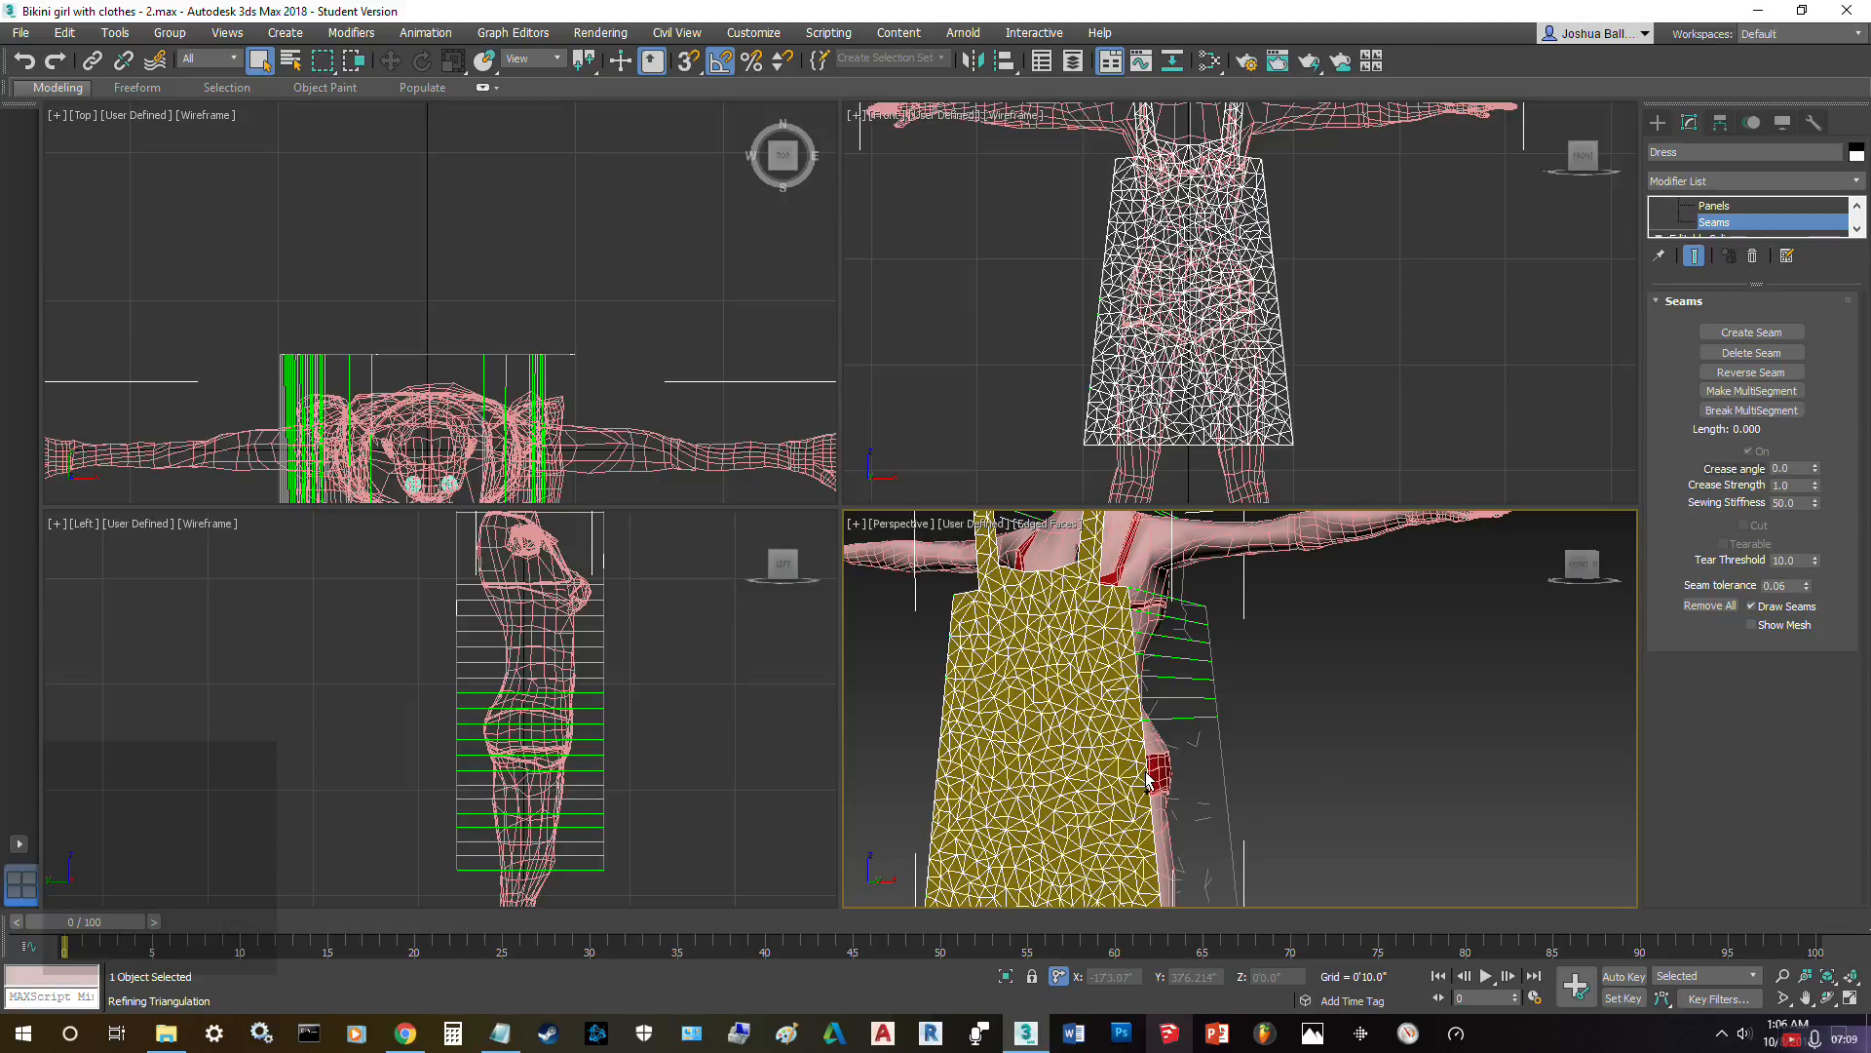
{"action": "left_click", "coordinate": [1155, 794]}
{"action": "left_click", "coordinate": [1224, 775], "text": "ctrl"}
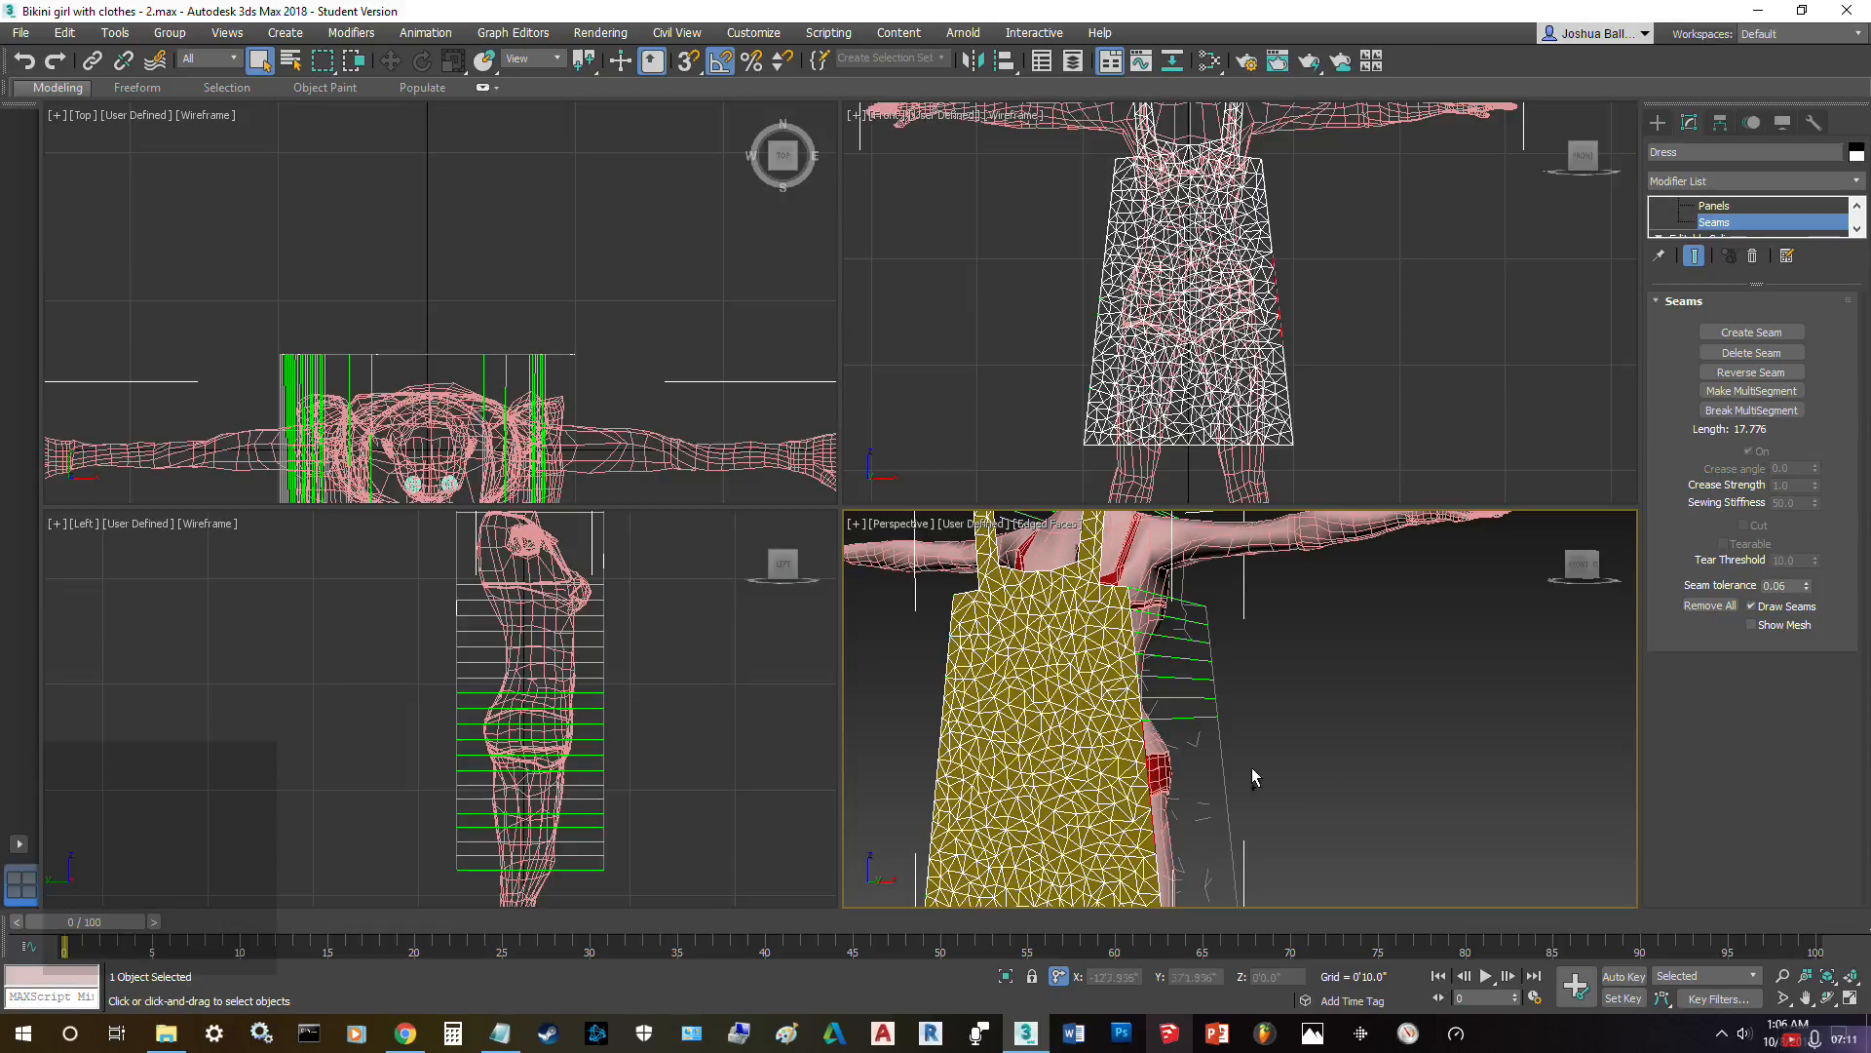
{"action": "left_click", "coordinate": [1751, 333]}
- Create a seam joining the lowest side edge segments of the front and back panels on the character's left side
{"action": "middle_click_drag", "start_coordinate": [1283, 745], "coordinate": [1190, 699]}
{"action": "left_click", "coordinate": [1188, 697]}
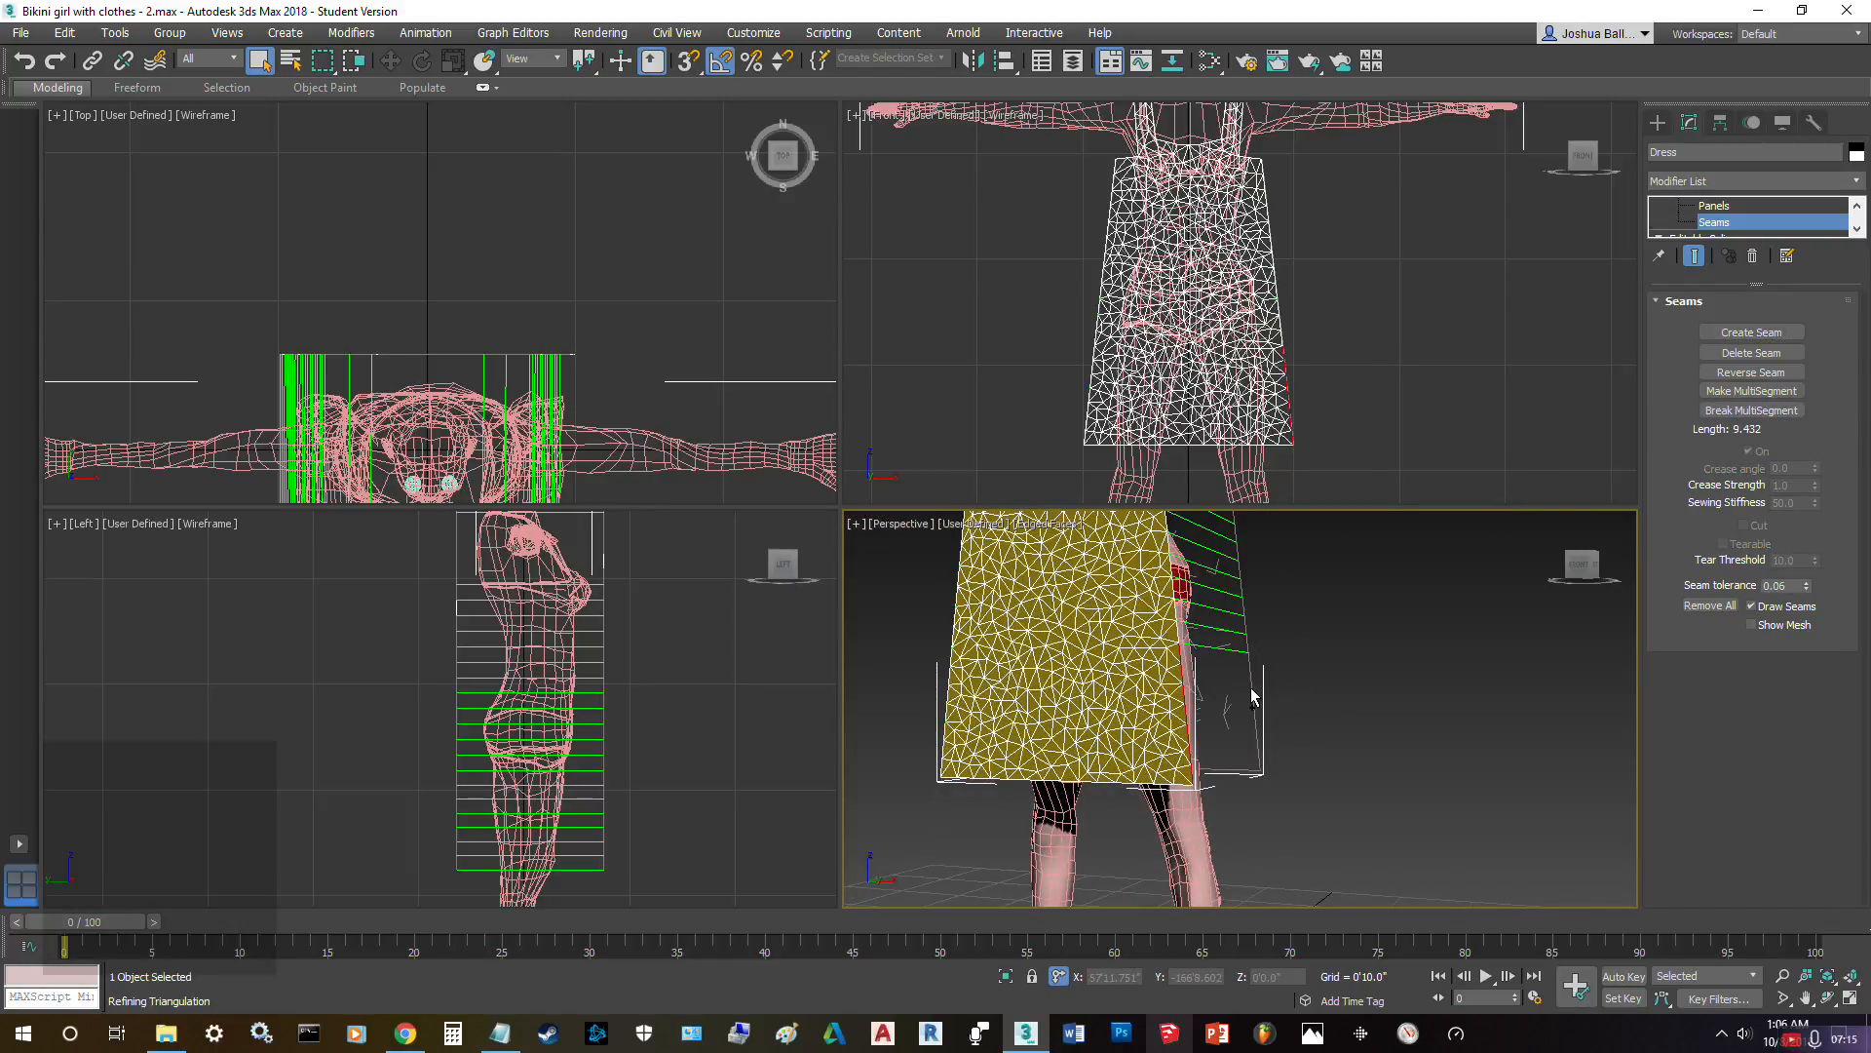
{"action": "left_click", "coordinate": [1782, 333]}
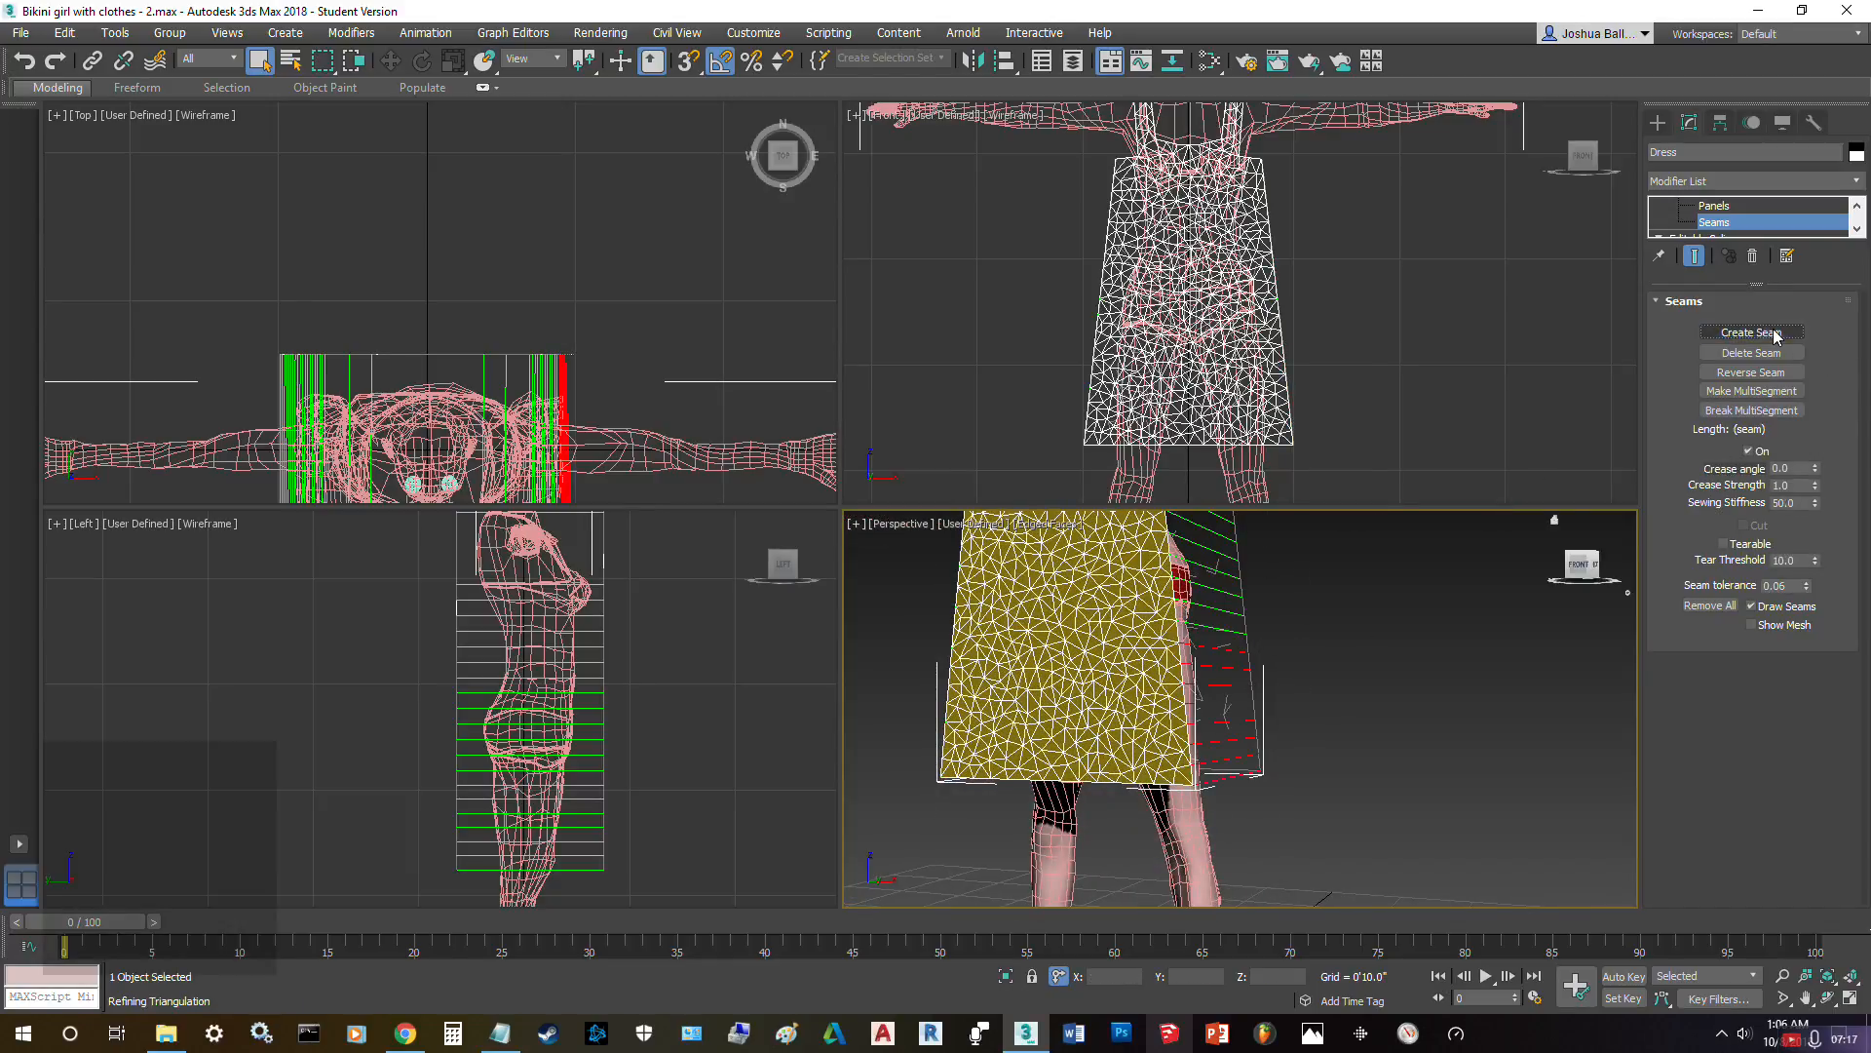
{"action": "middle_click_drag", "start_coordinate": [1326, 680], "coordinate": [1282, 704]}
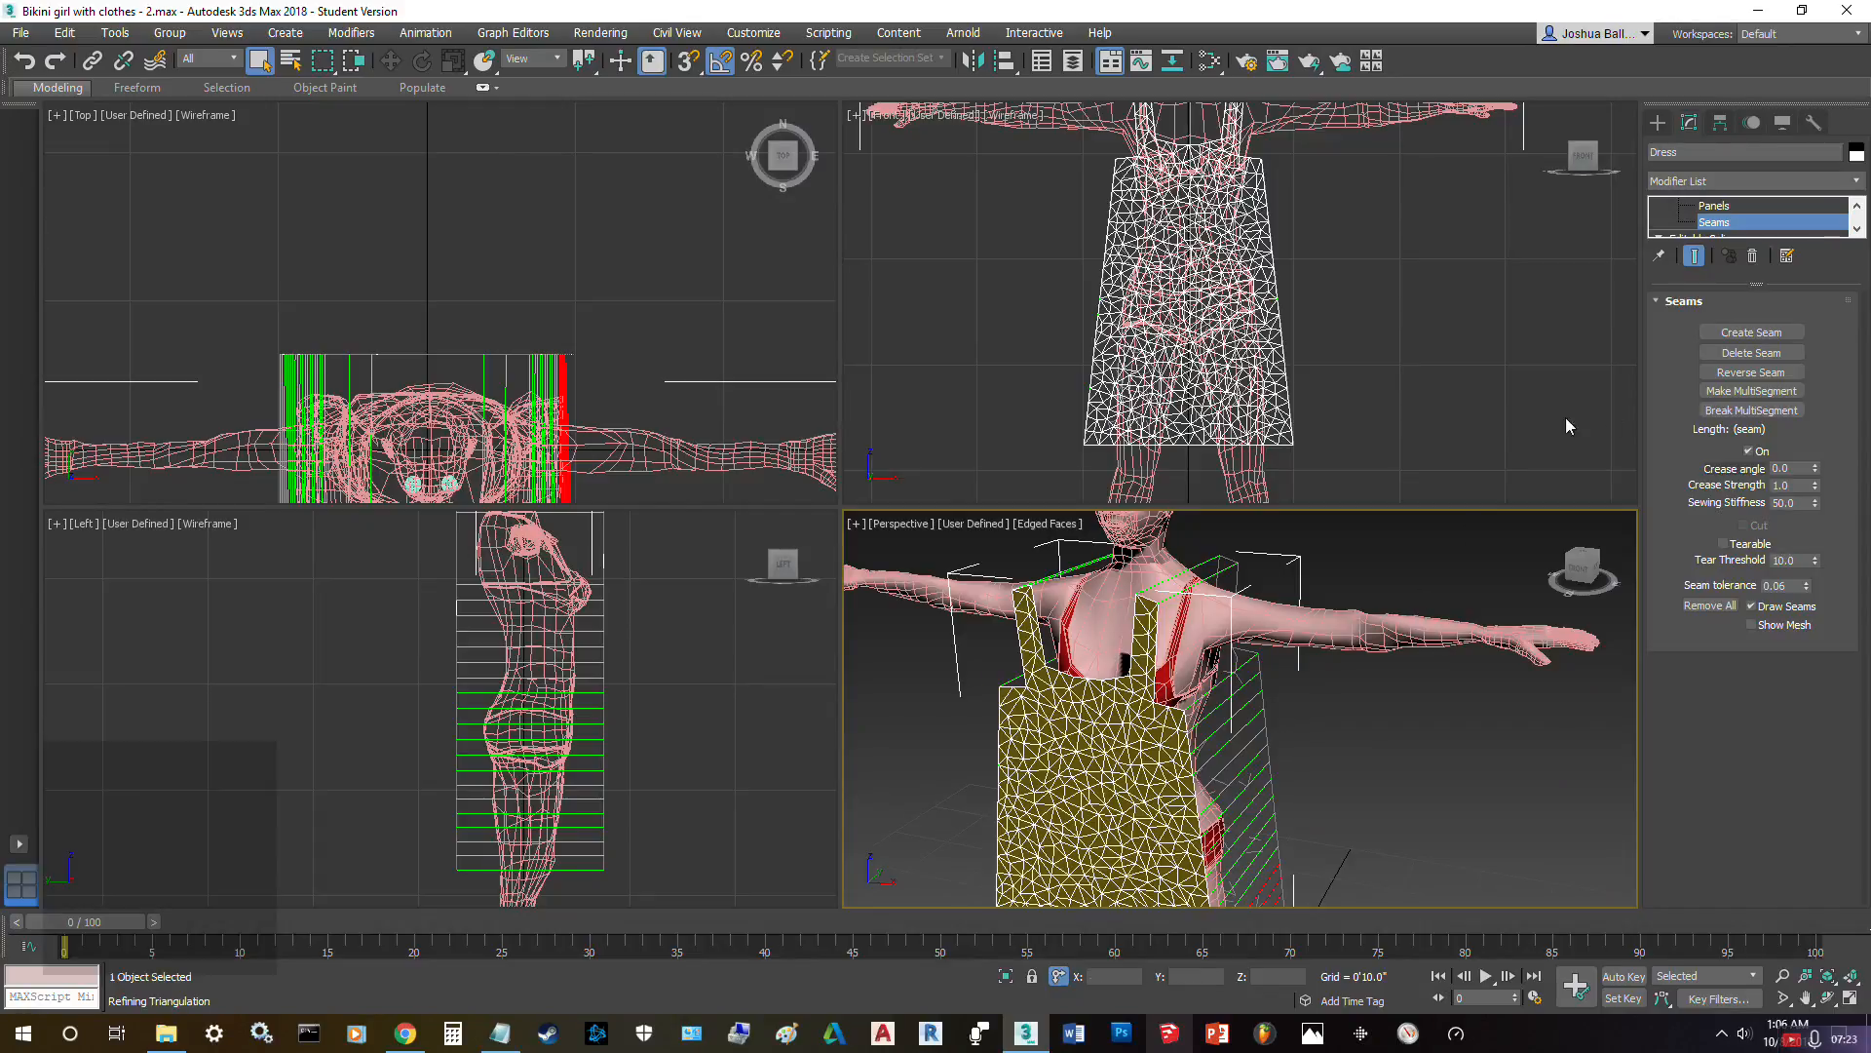
- Leave the Seams sub-object level of Garment Maker and add a Cloth modifier to the dress
{"action": "left_click", "coordinate": [1745, 222]}
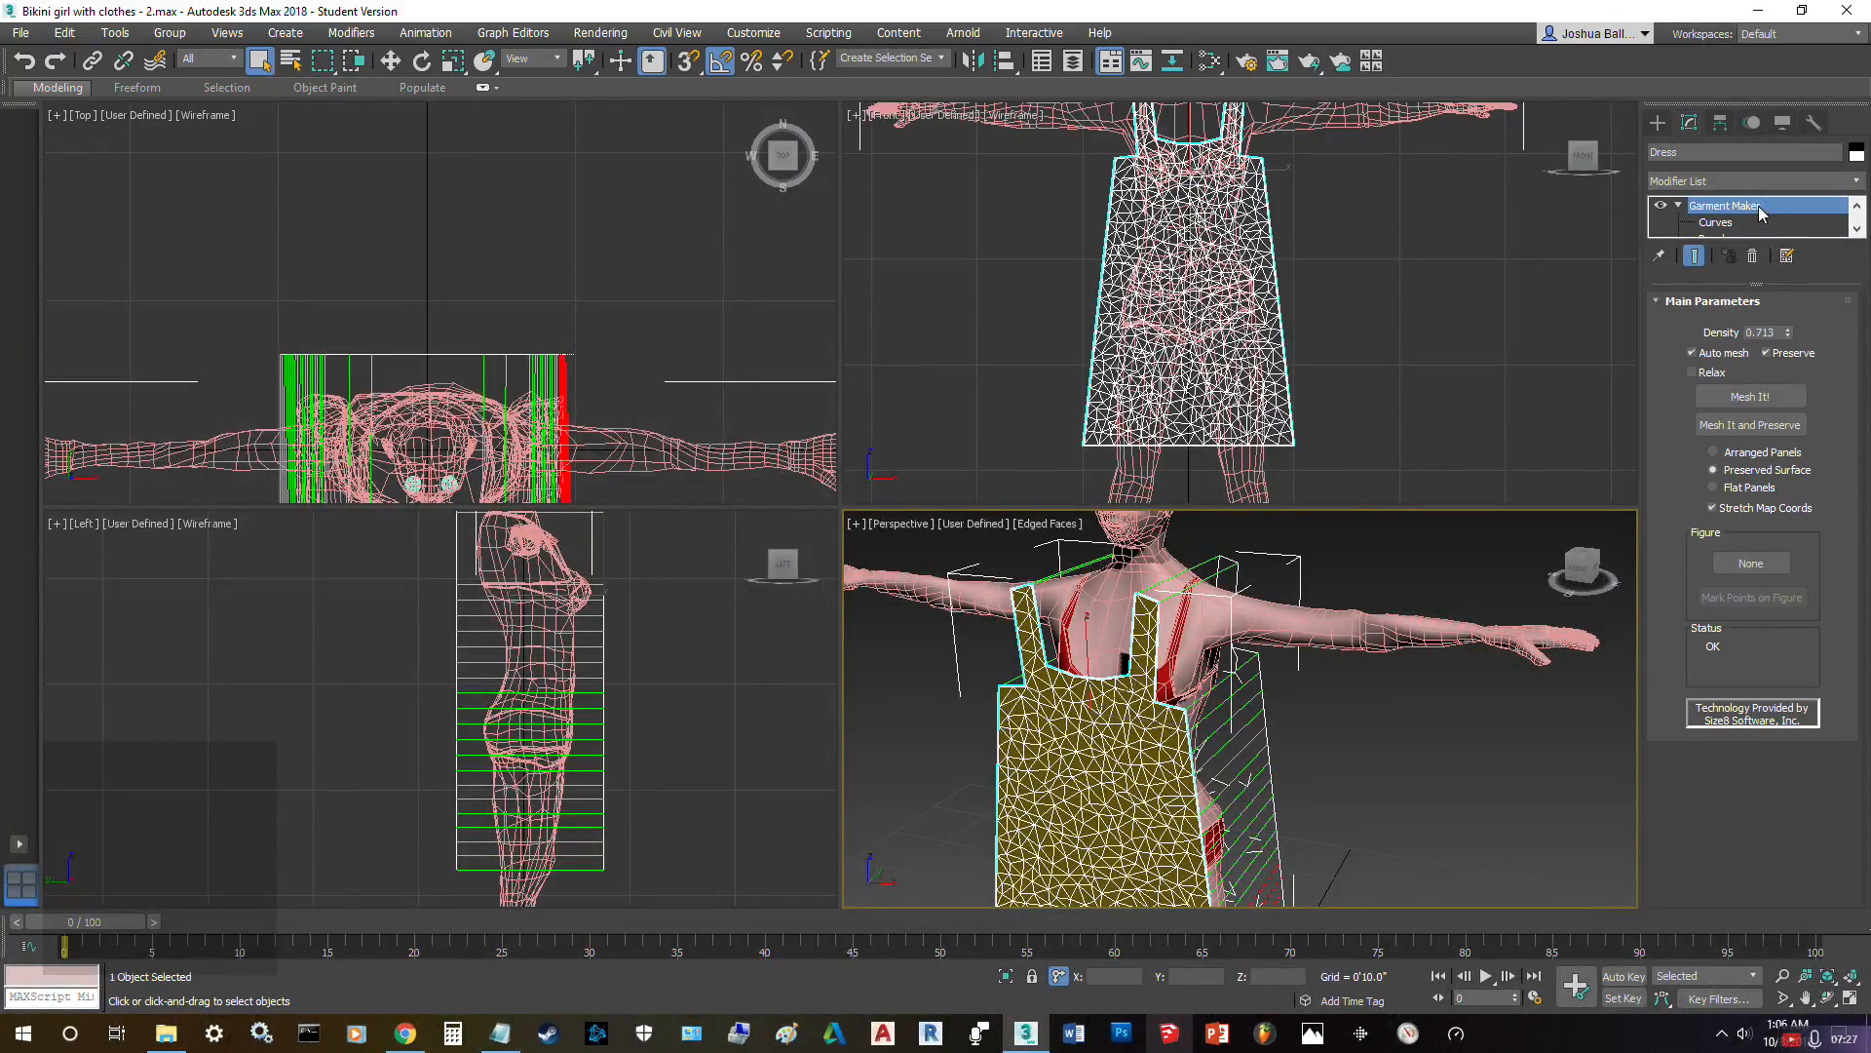
{"action": "key", "text": "3"}
{"action": "left_click", "coordinate": [1756, 181]}
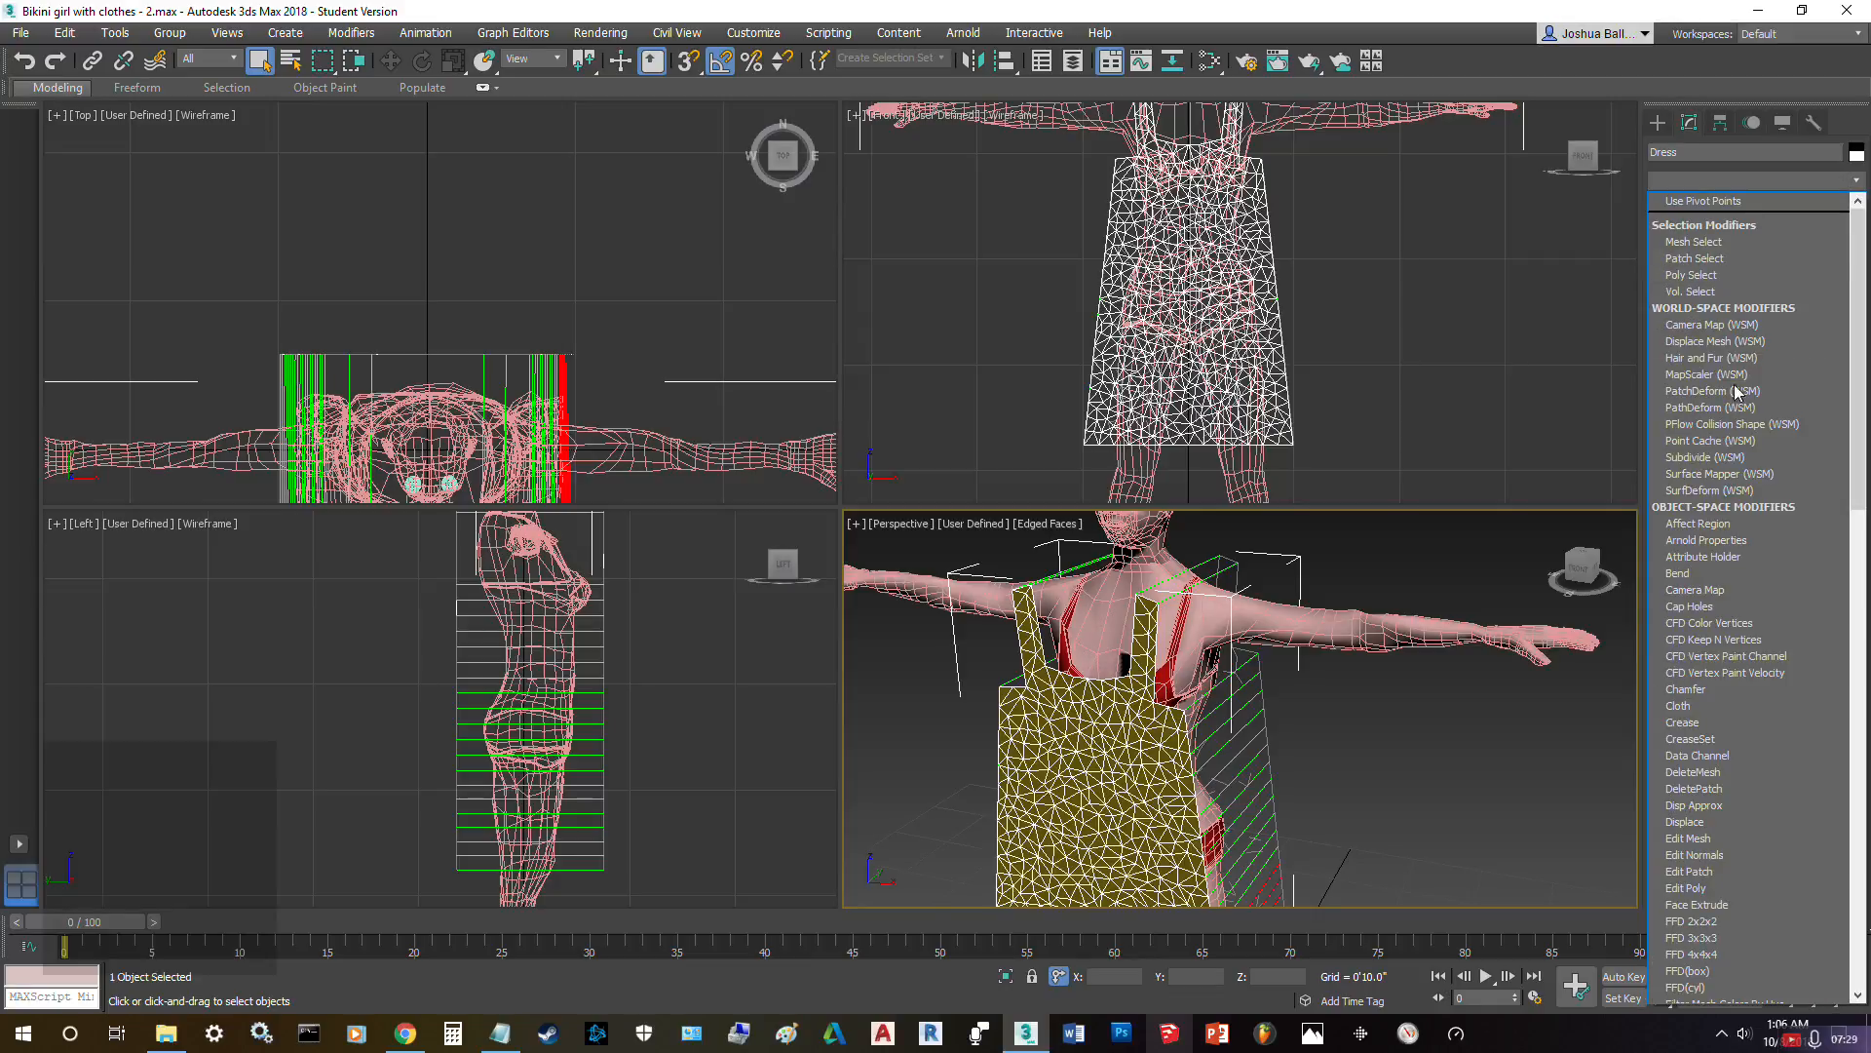
{"action": "left_click", "coordinate": [1699, 710]}
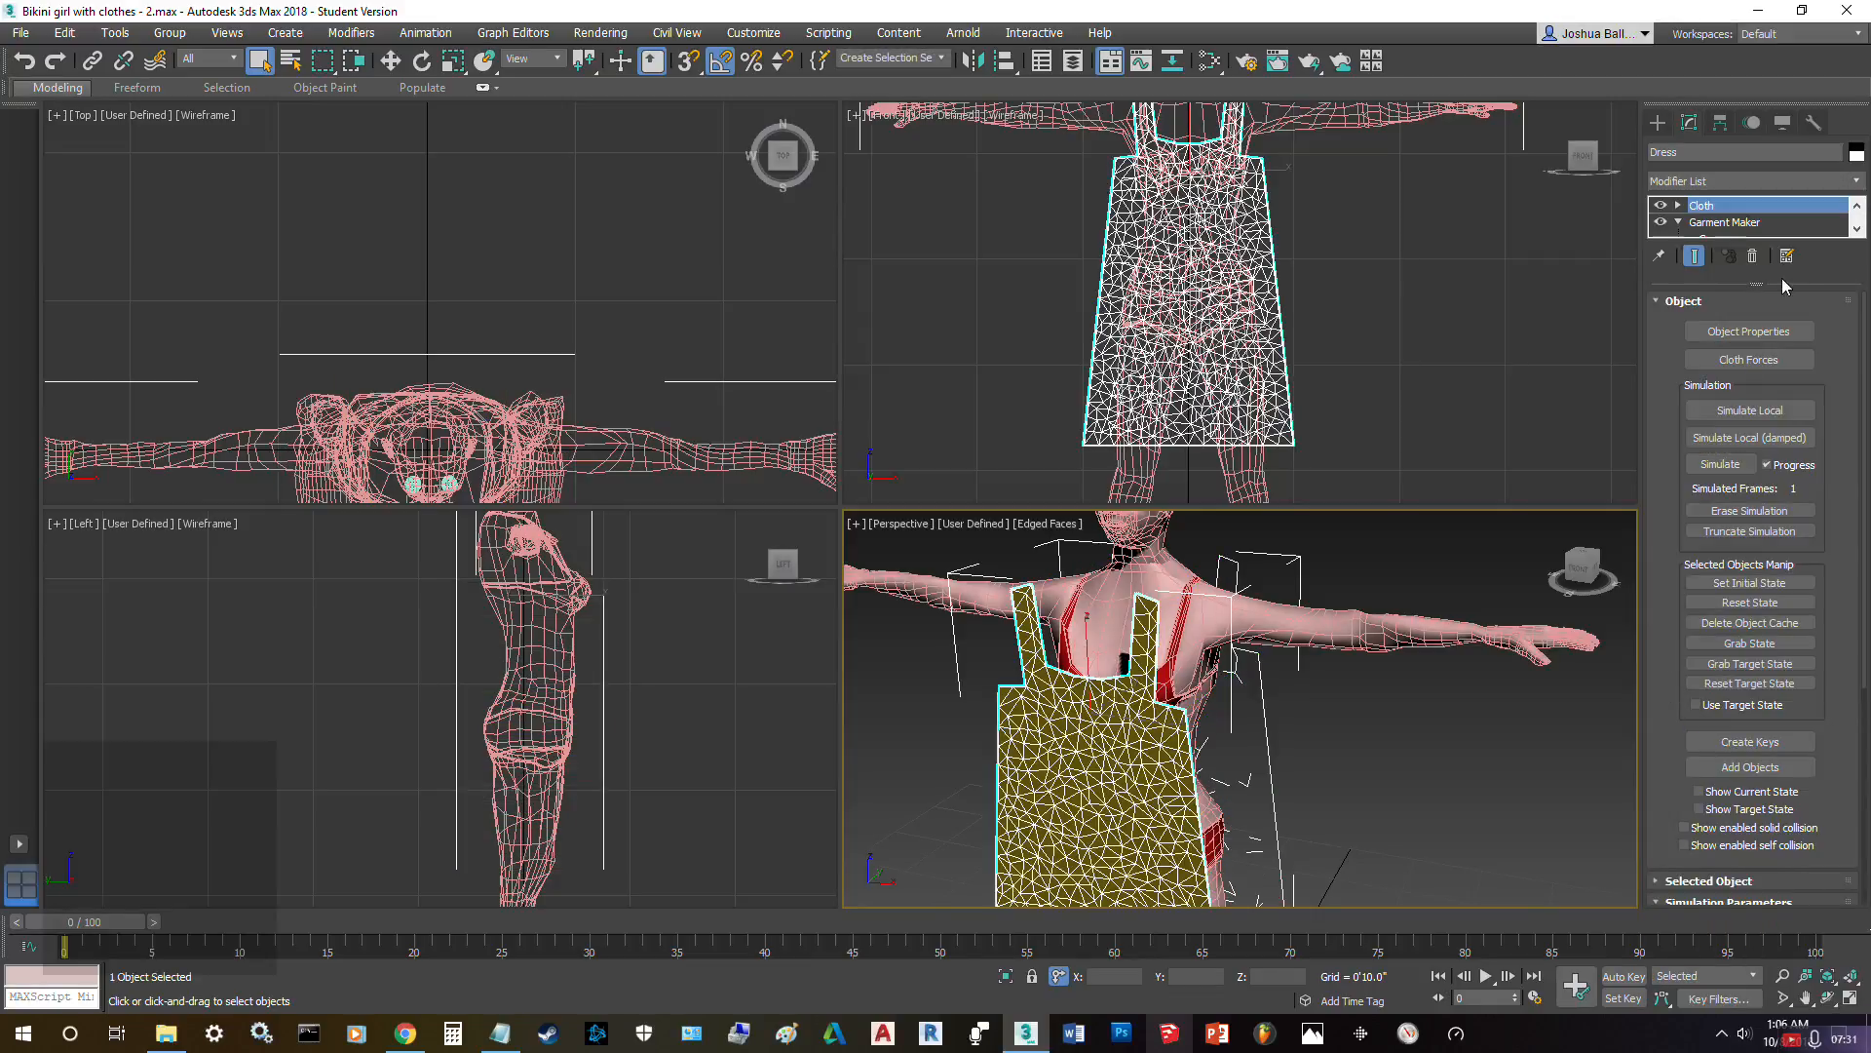
- In the Cloth object properties, define Dress as Cloth with the Cotton preset
{"action": "left_click", "coordinate": [1731, 331]}
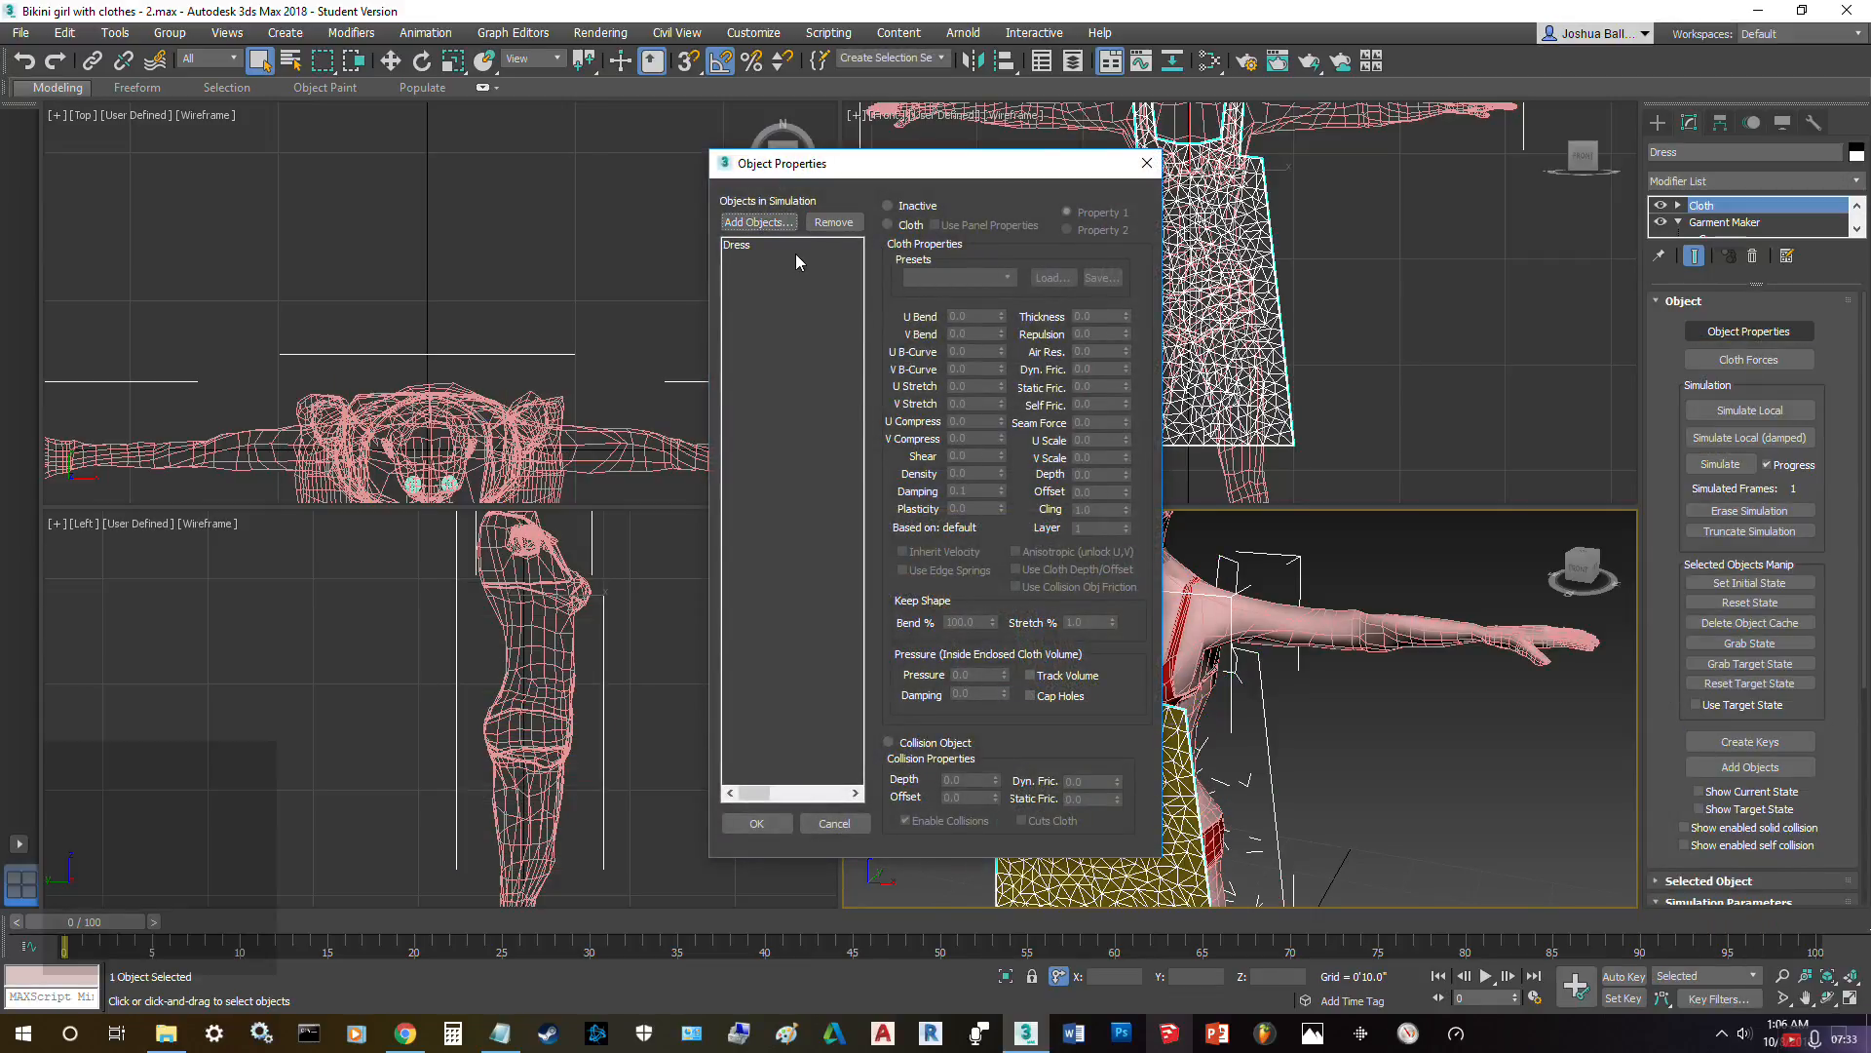
{"action": "left_click", "coordinate": [731, 246]}
{"action": "left_click", "coordinate": [892, 226]}
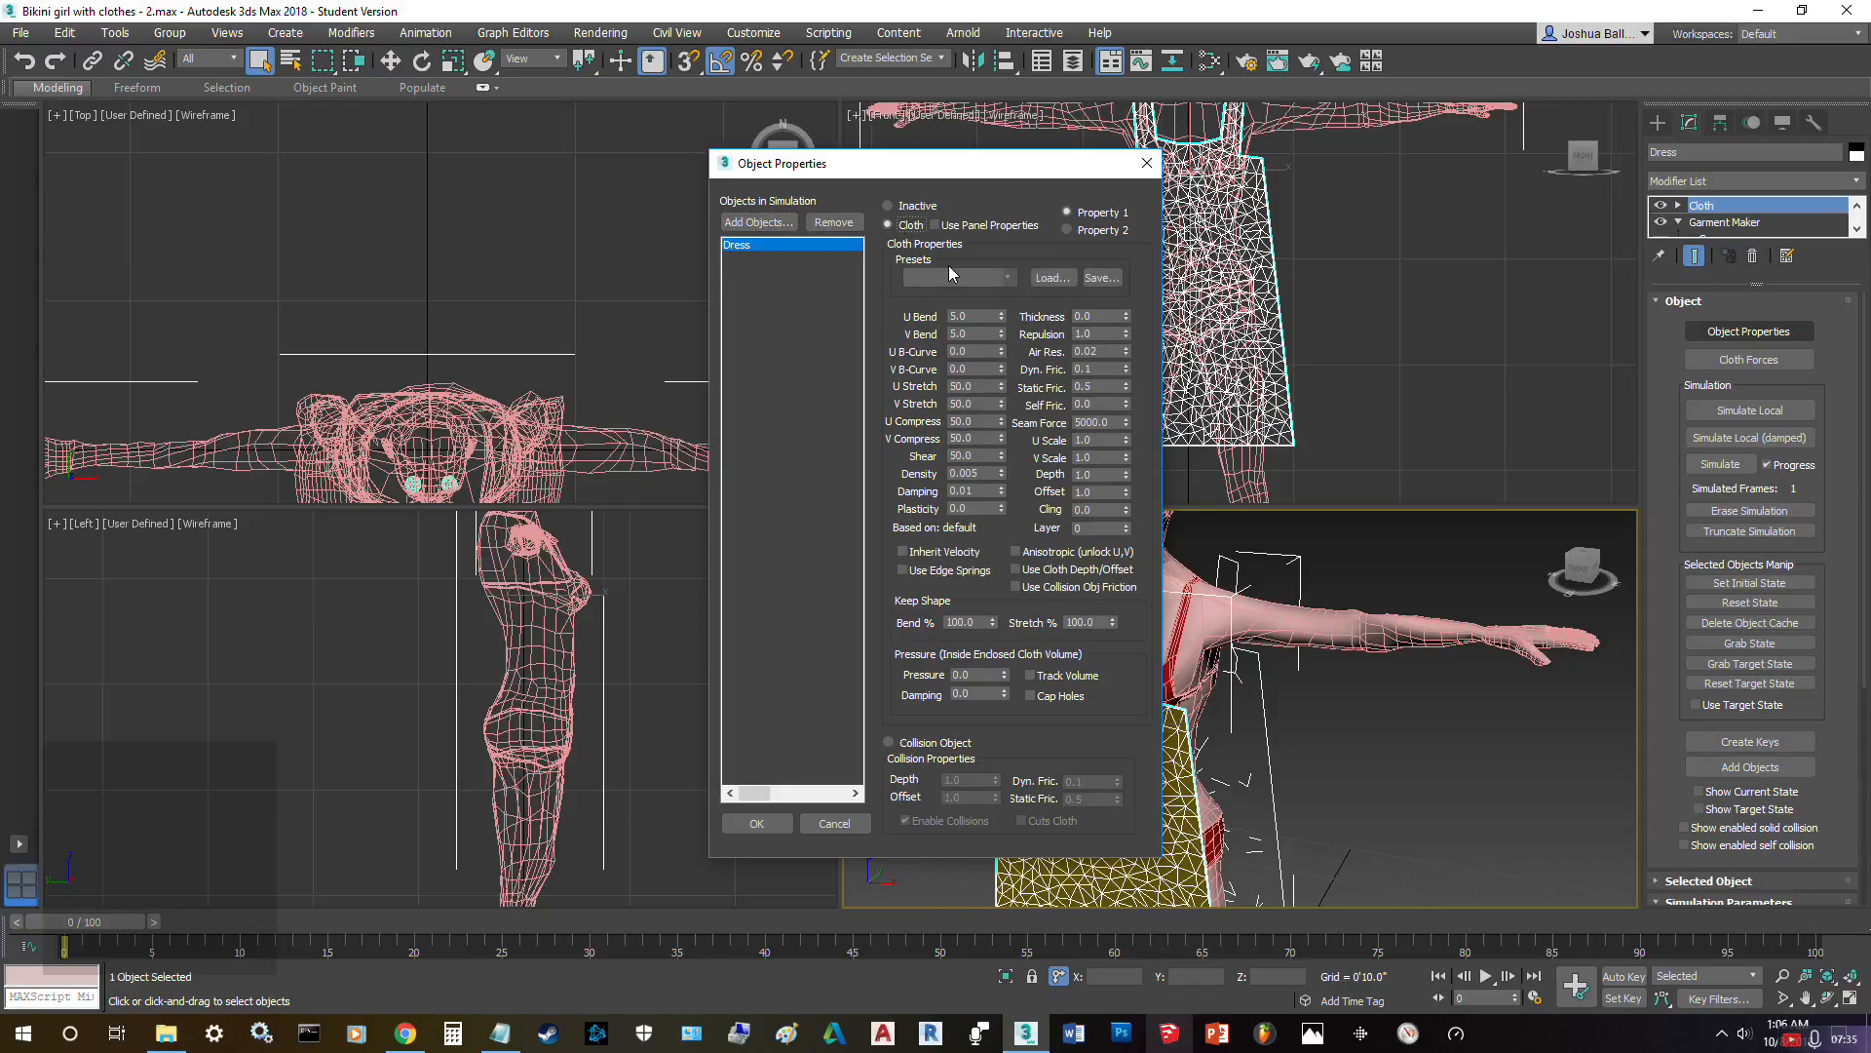
{"action": "left_click", "coordinate": [950, 278]}
{"action": "left_click", "coordinate": [939, 321]}
- Add skin, Sphere01 and Sphere02 to the cloth simulation as collision objects and accept the properties
{"action": "left_click", "coordinate": [758, 223]}
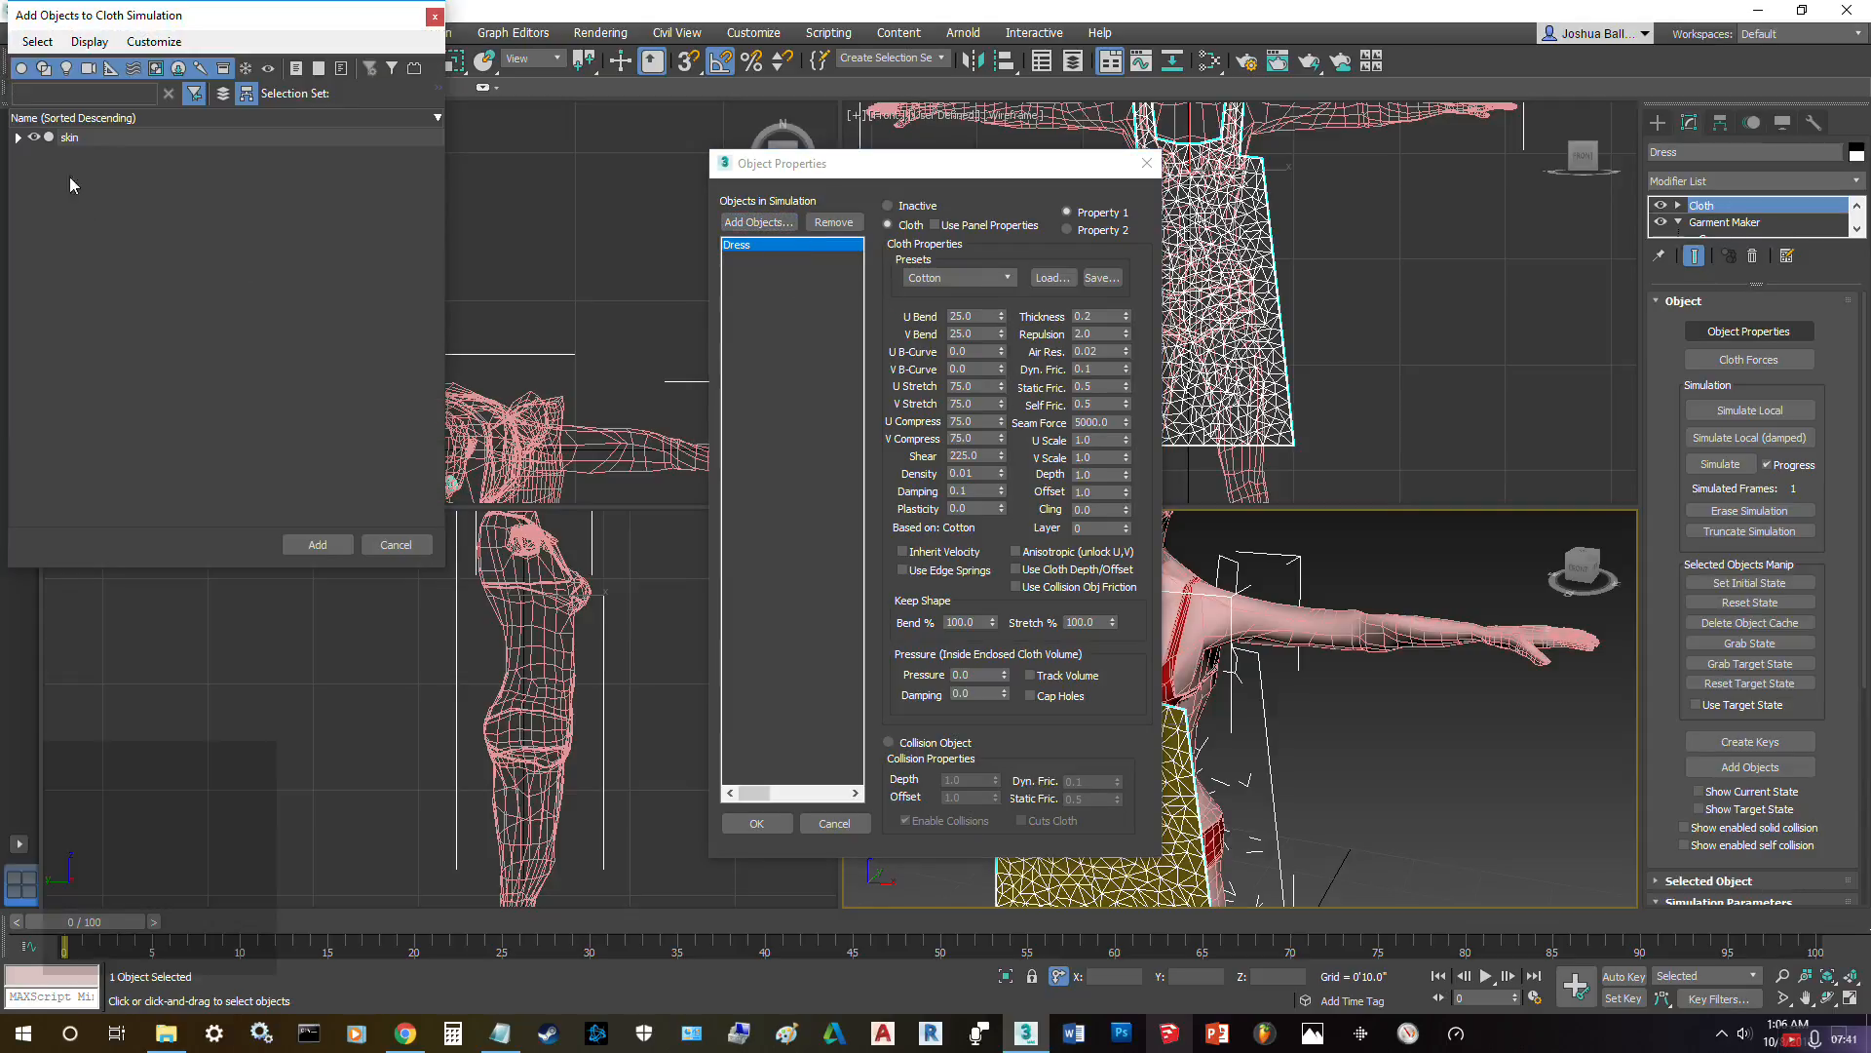
{"action": "left_click", "coordinate": [19, 138]}
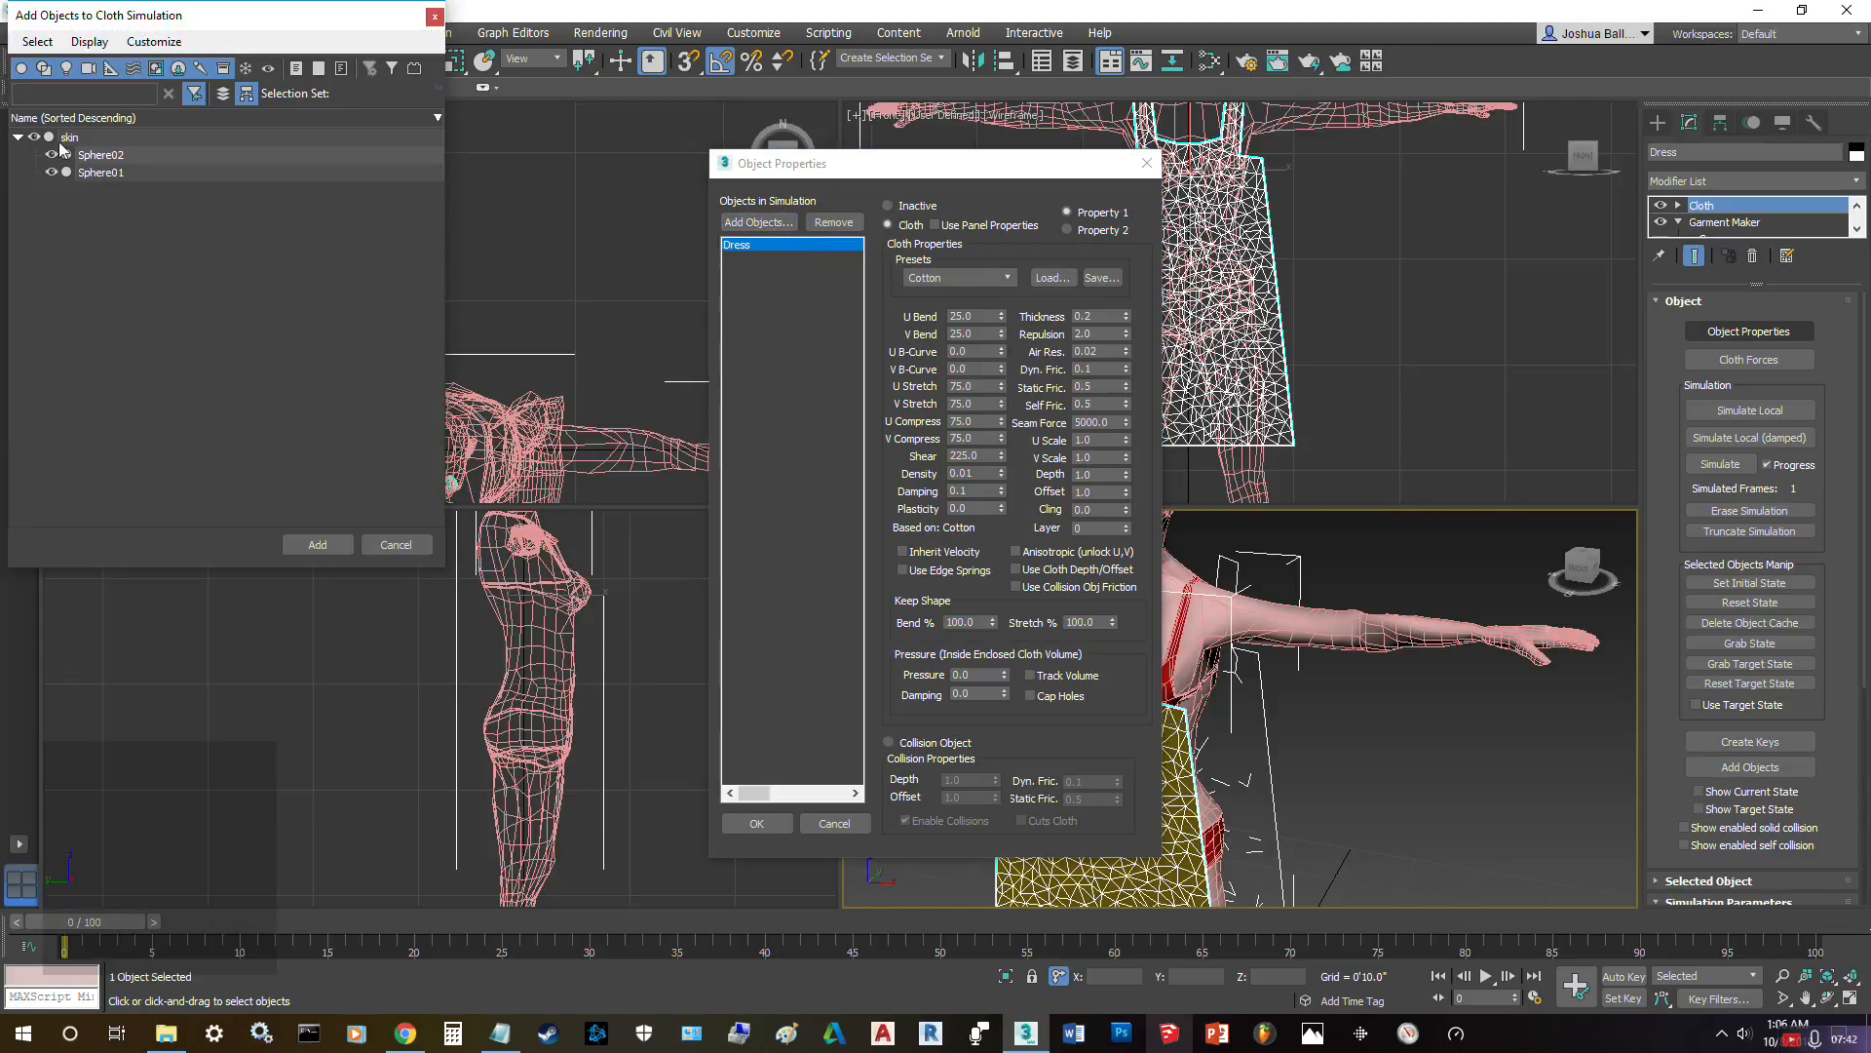
{"action": "left_click", "coordinate": [120, 143]}
{"action": "left_click", "coordinate": [130, 173], "text": "shift"}
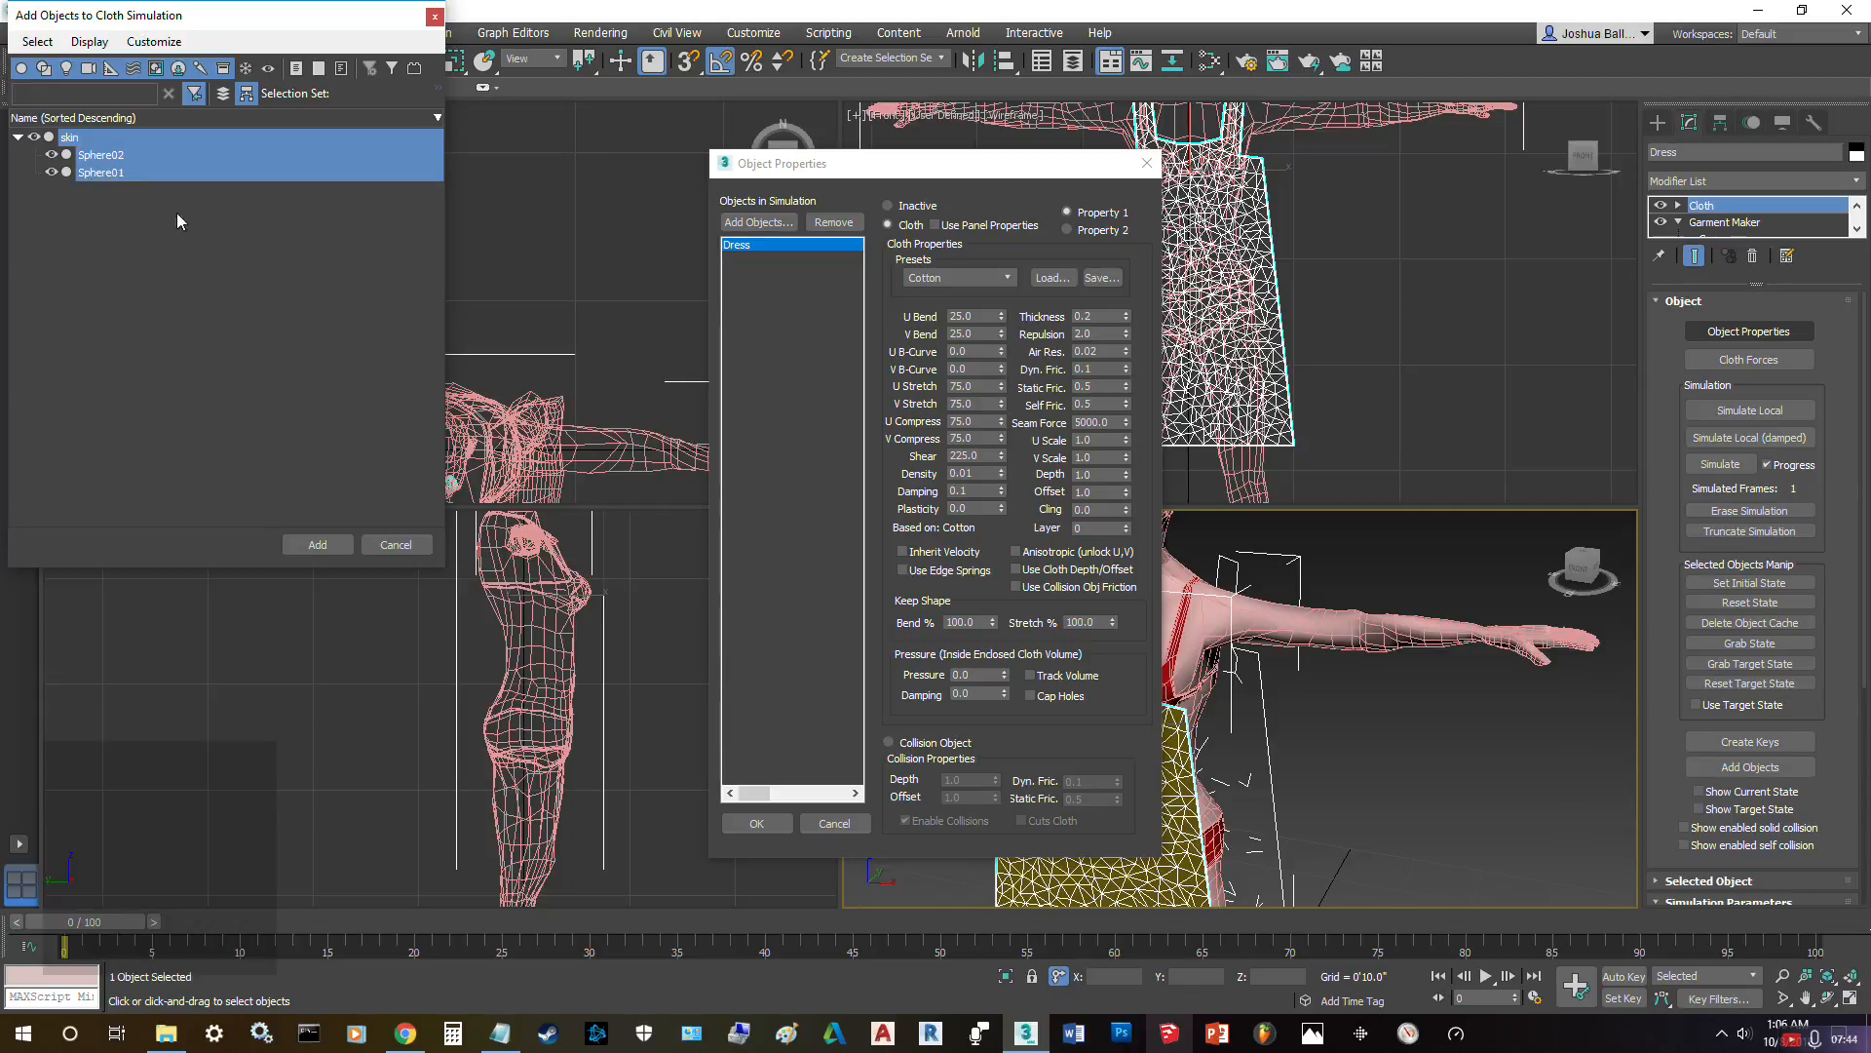
{"action": "left_click", "coordinate": [321, 544]}
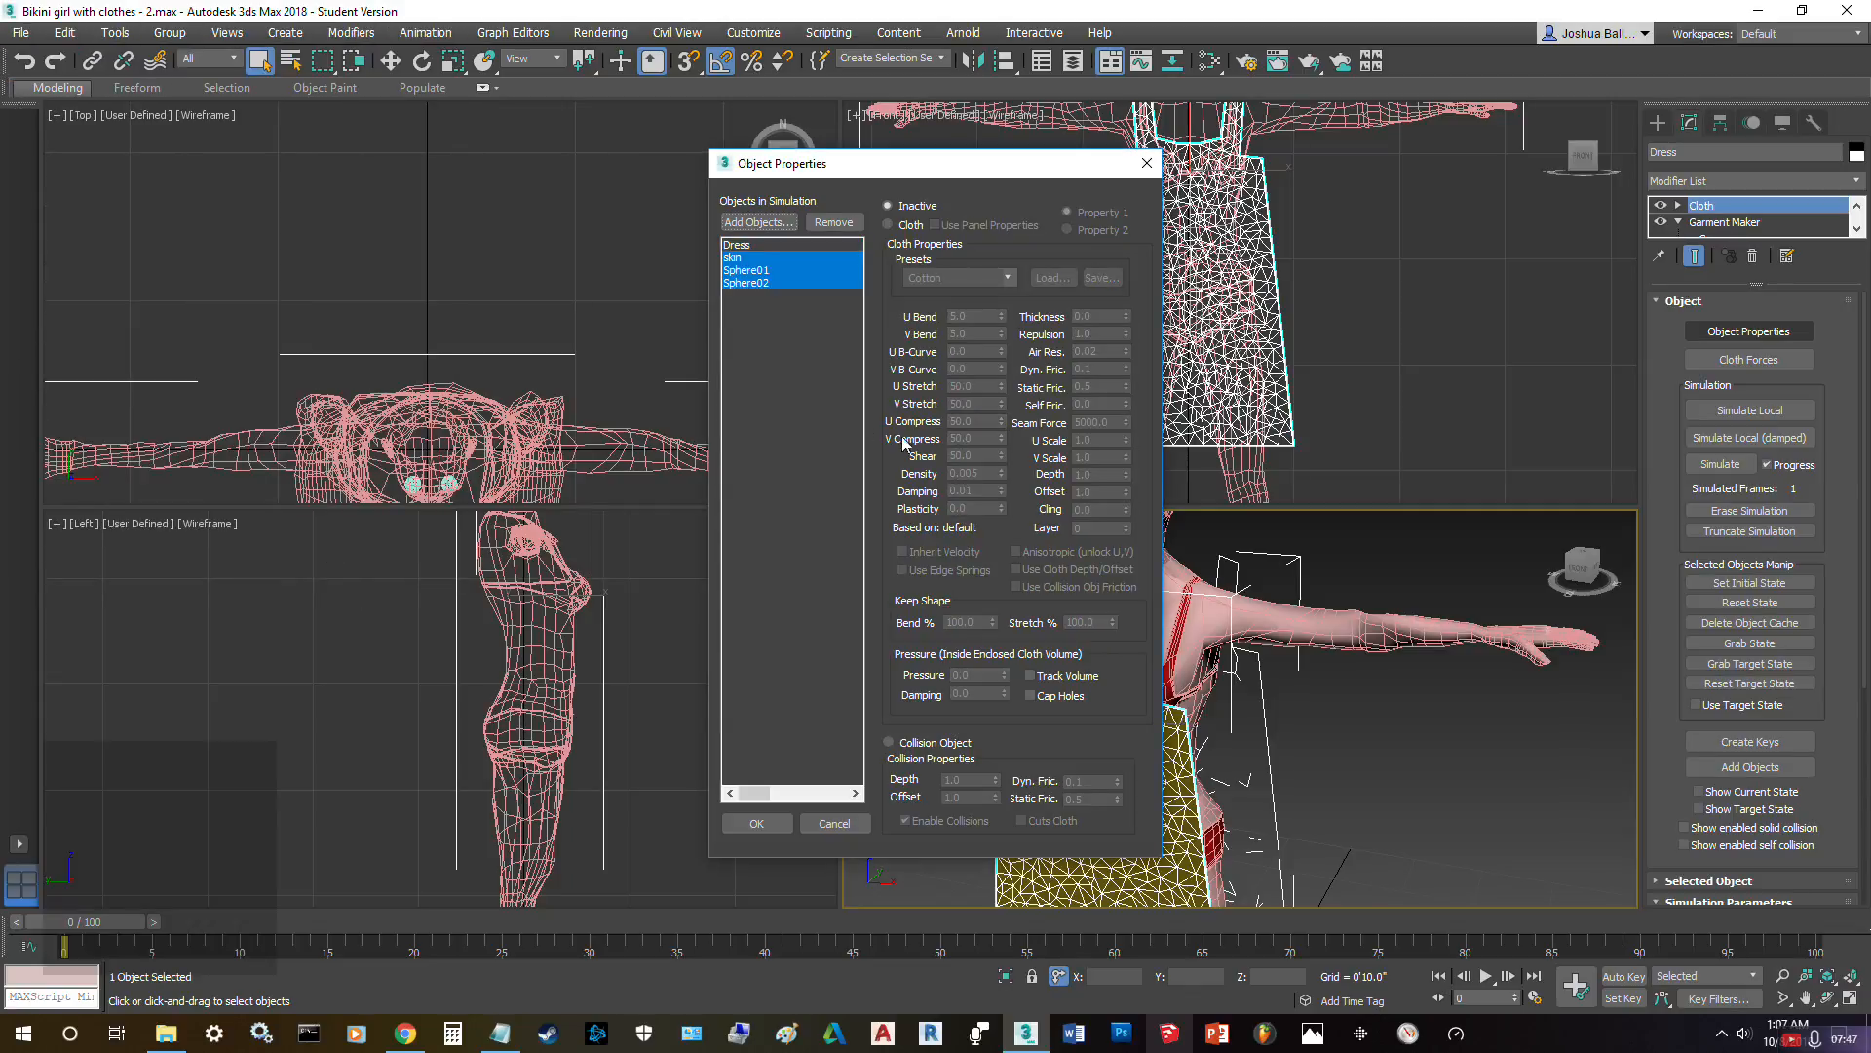
{"action": "left_click", "coordinate": [895, 746]}
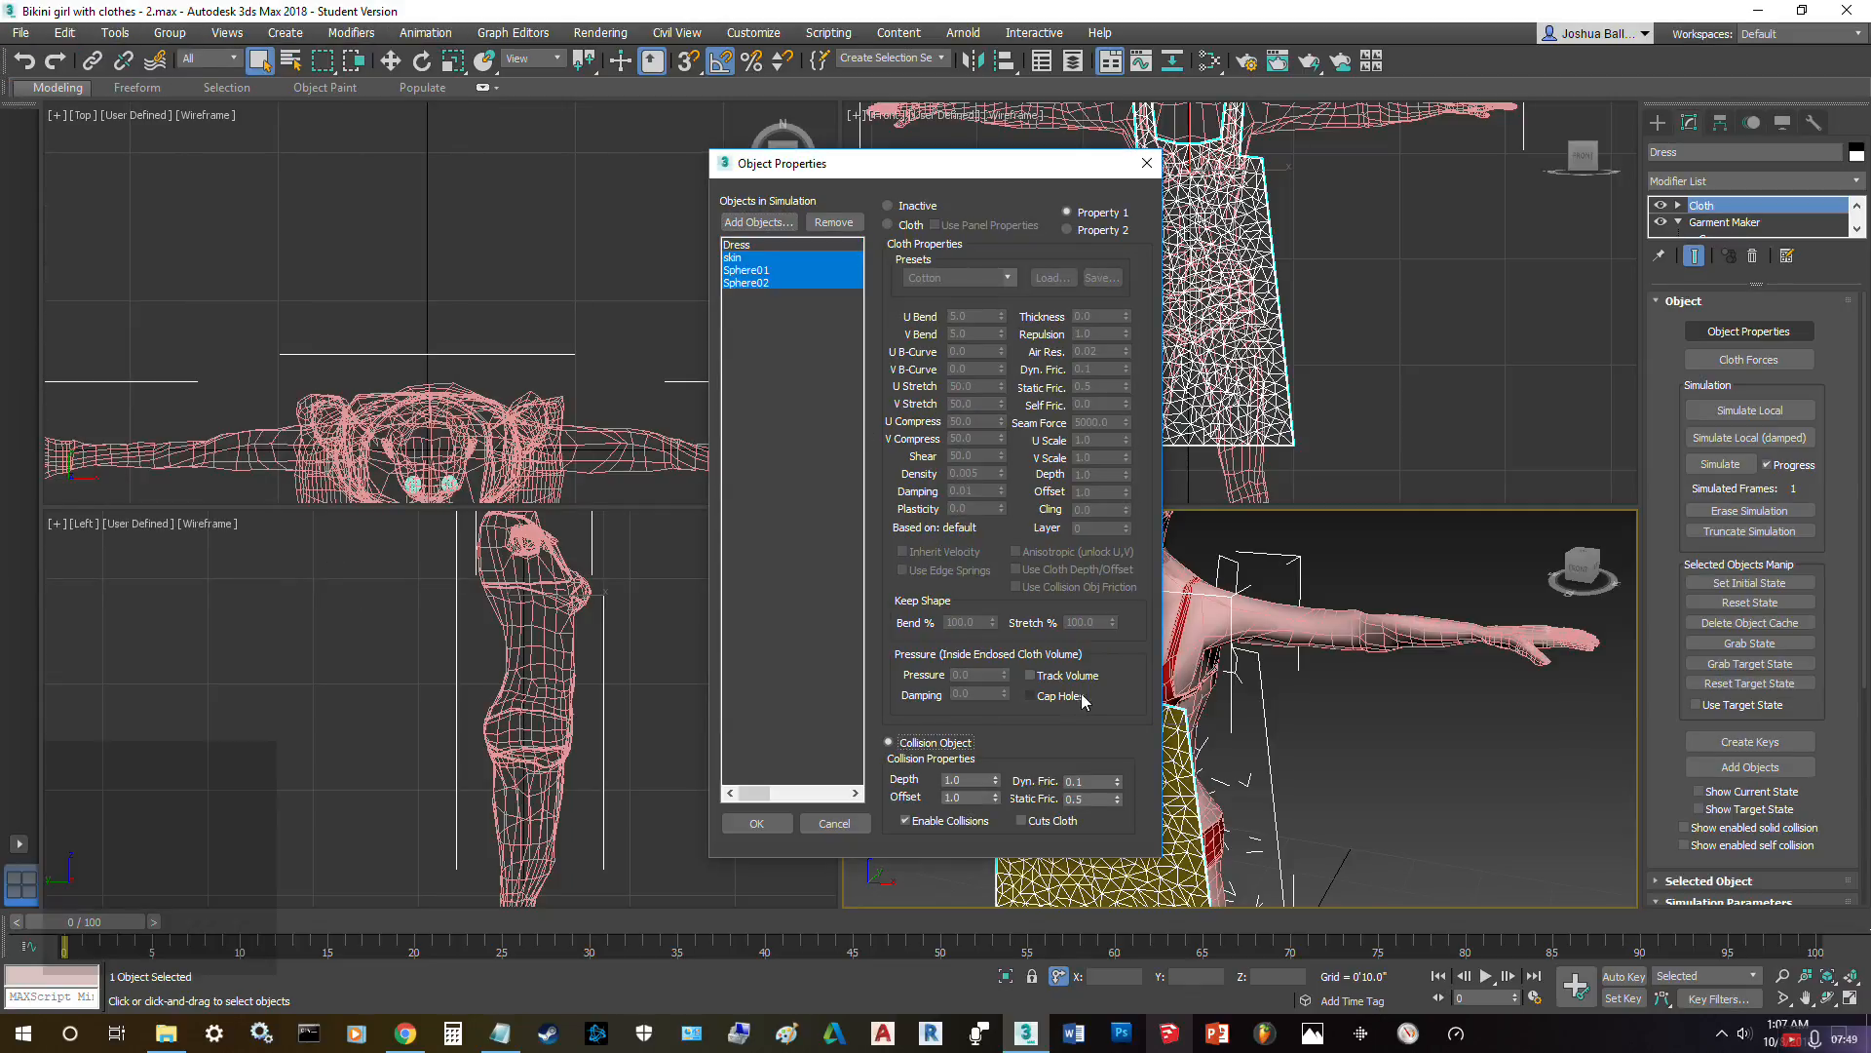
{"action": "left_click", "coordinate": [757, 824]}
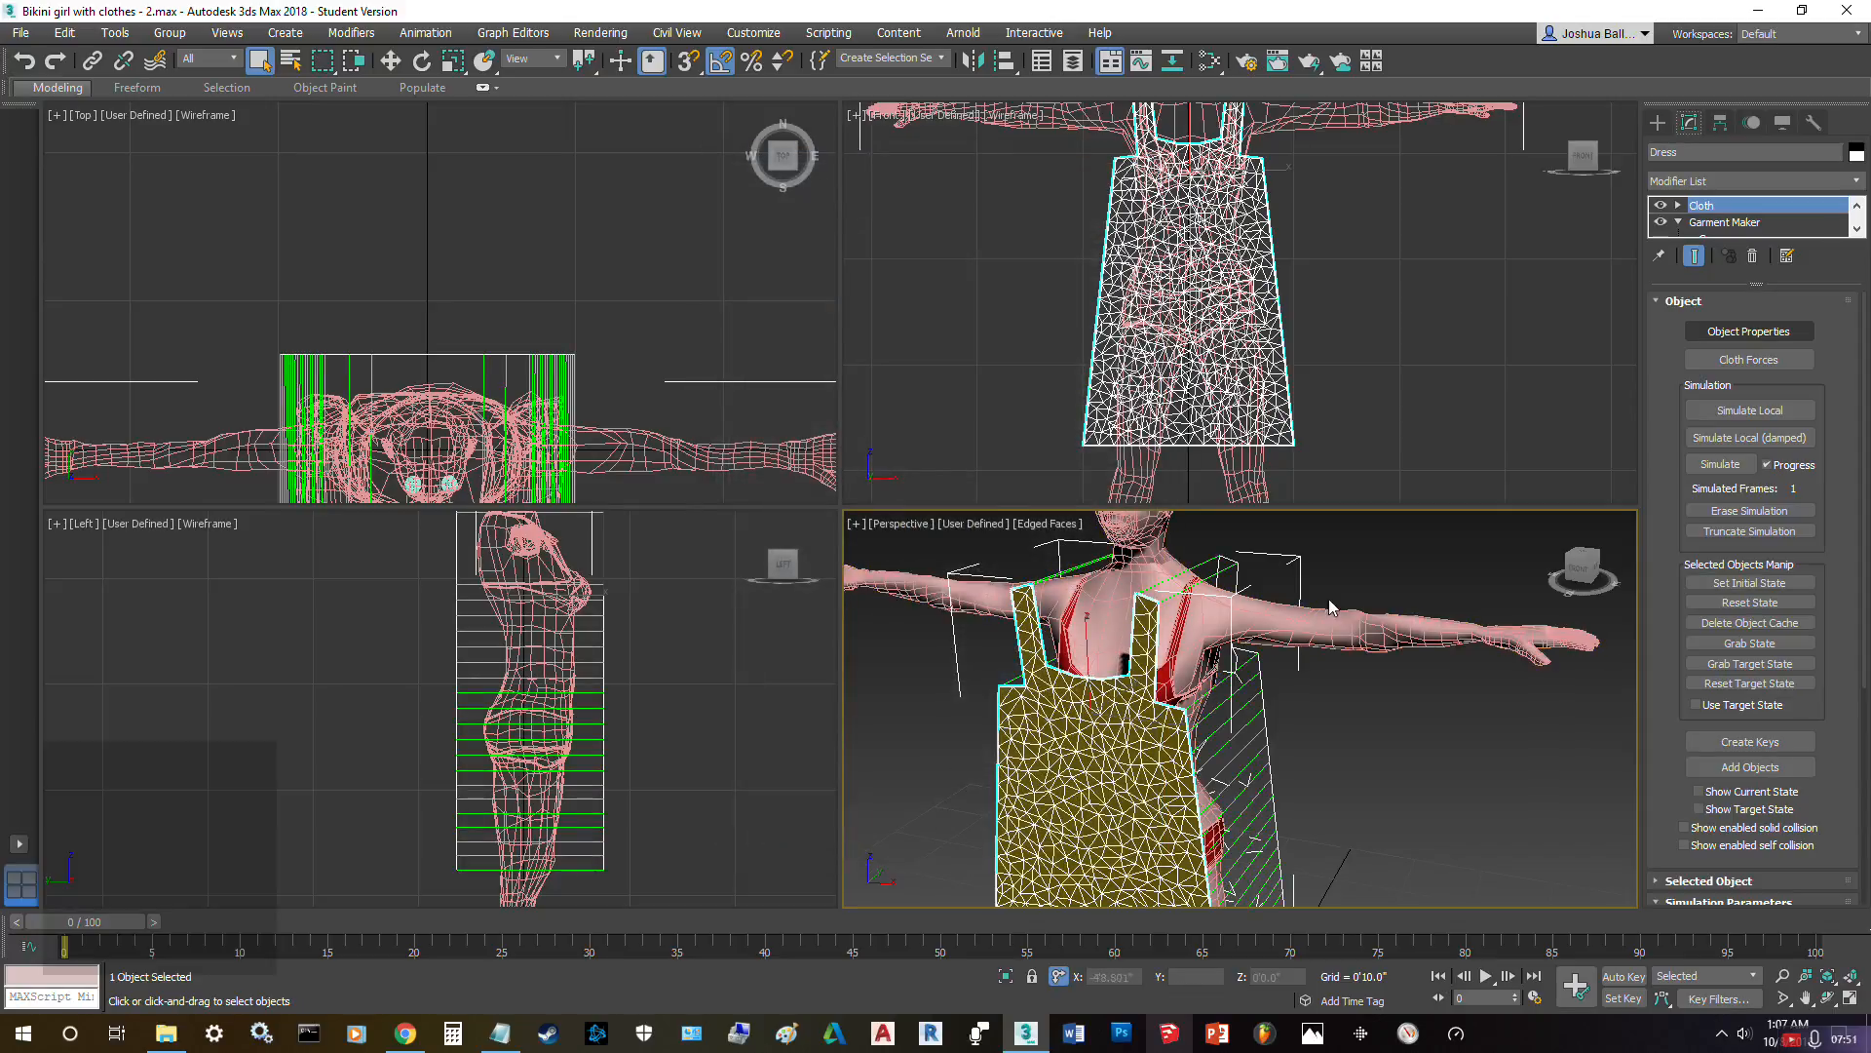
- Review the simulation properties of skin and Sphere01, and reapply the Cotton preset to Dress
{"action": "left_click", "coordinate": [1760, 335]}
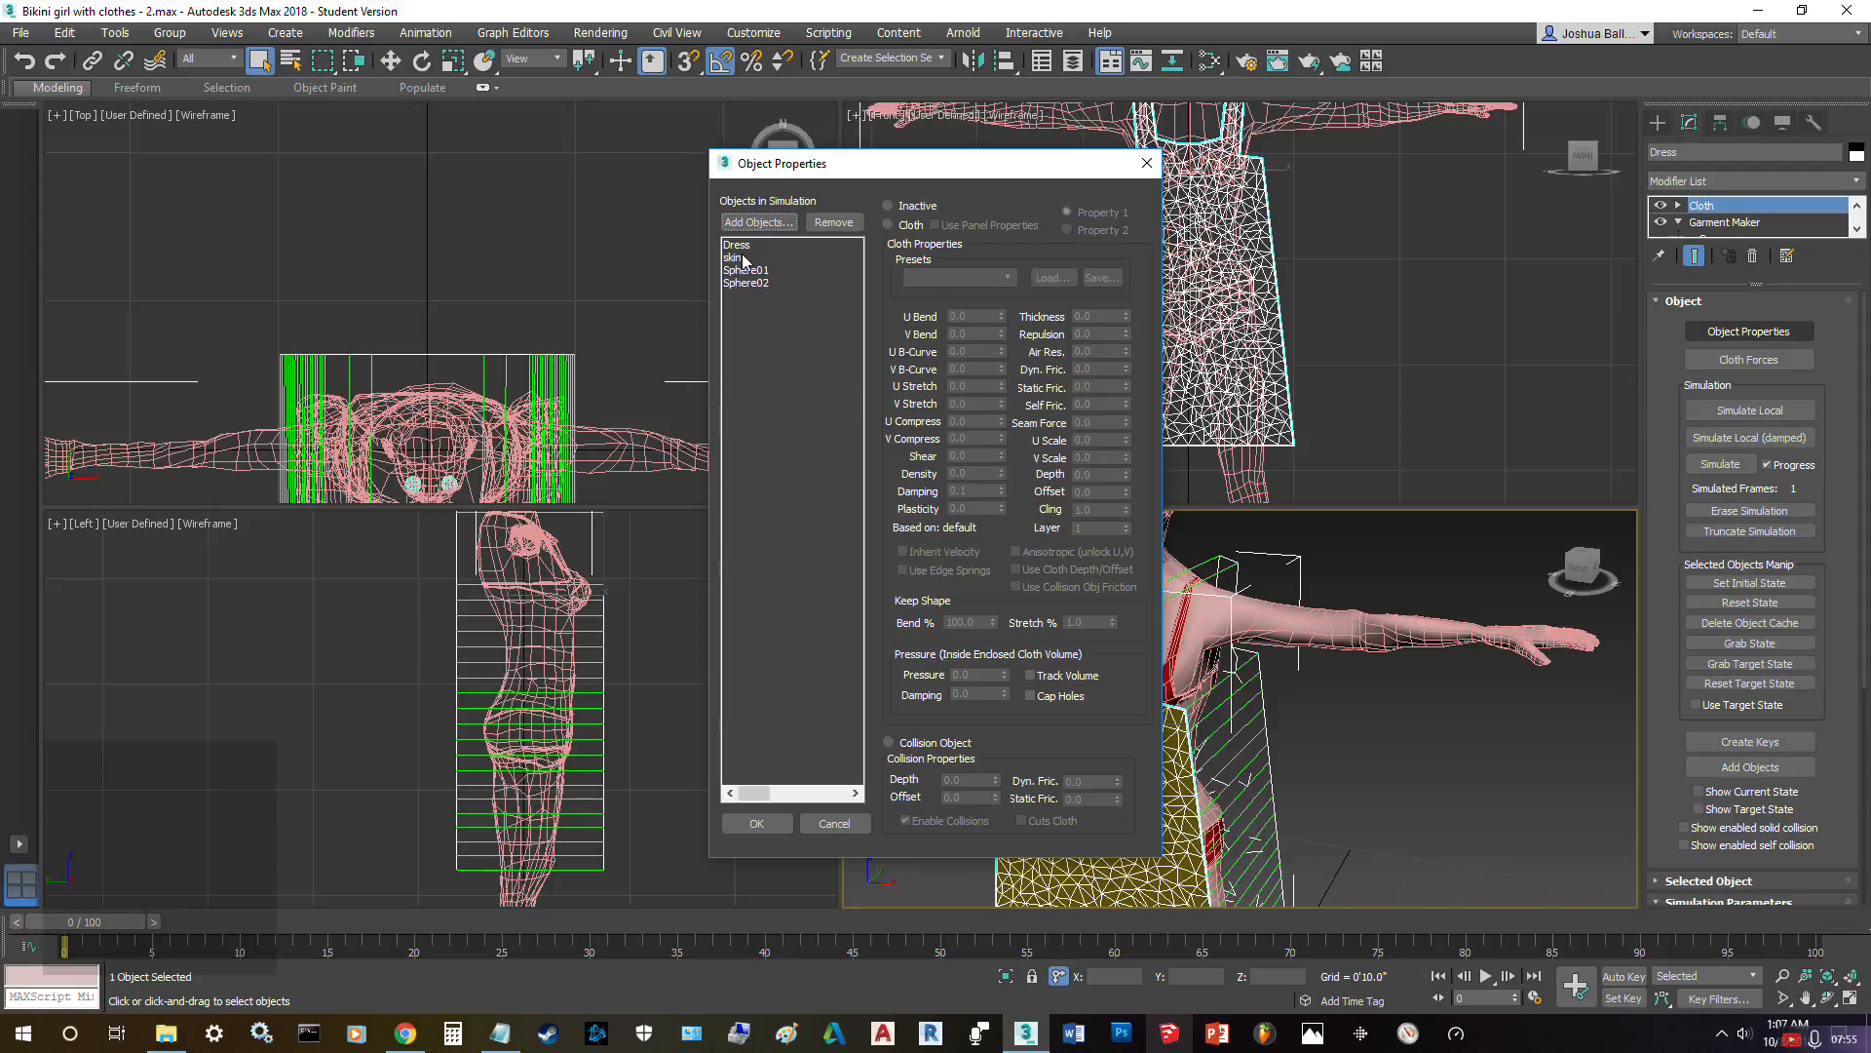
{"action": "left_click", "coordinate": [744, 259]}
{"action": "left_click", "coordinate": [744, 271]}
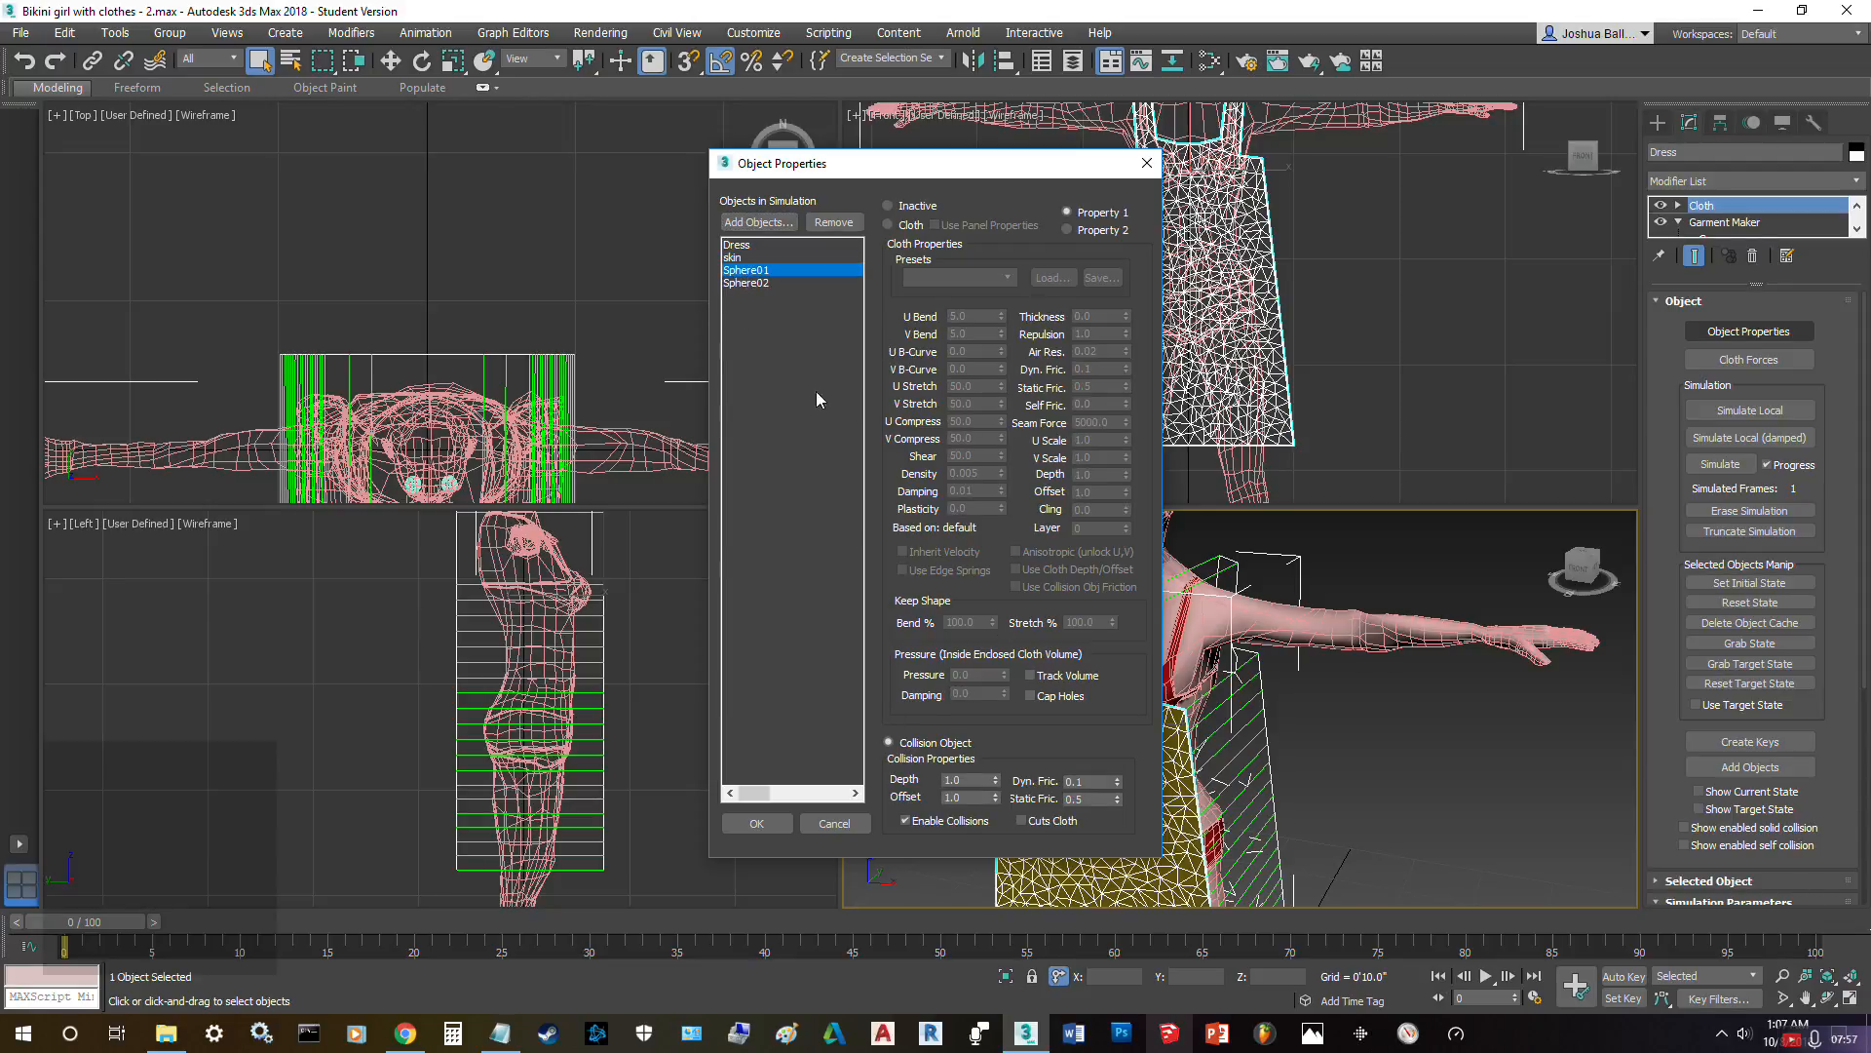
{"action": "left_click", "coordinate": [741, 247]}
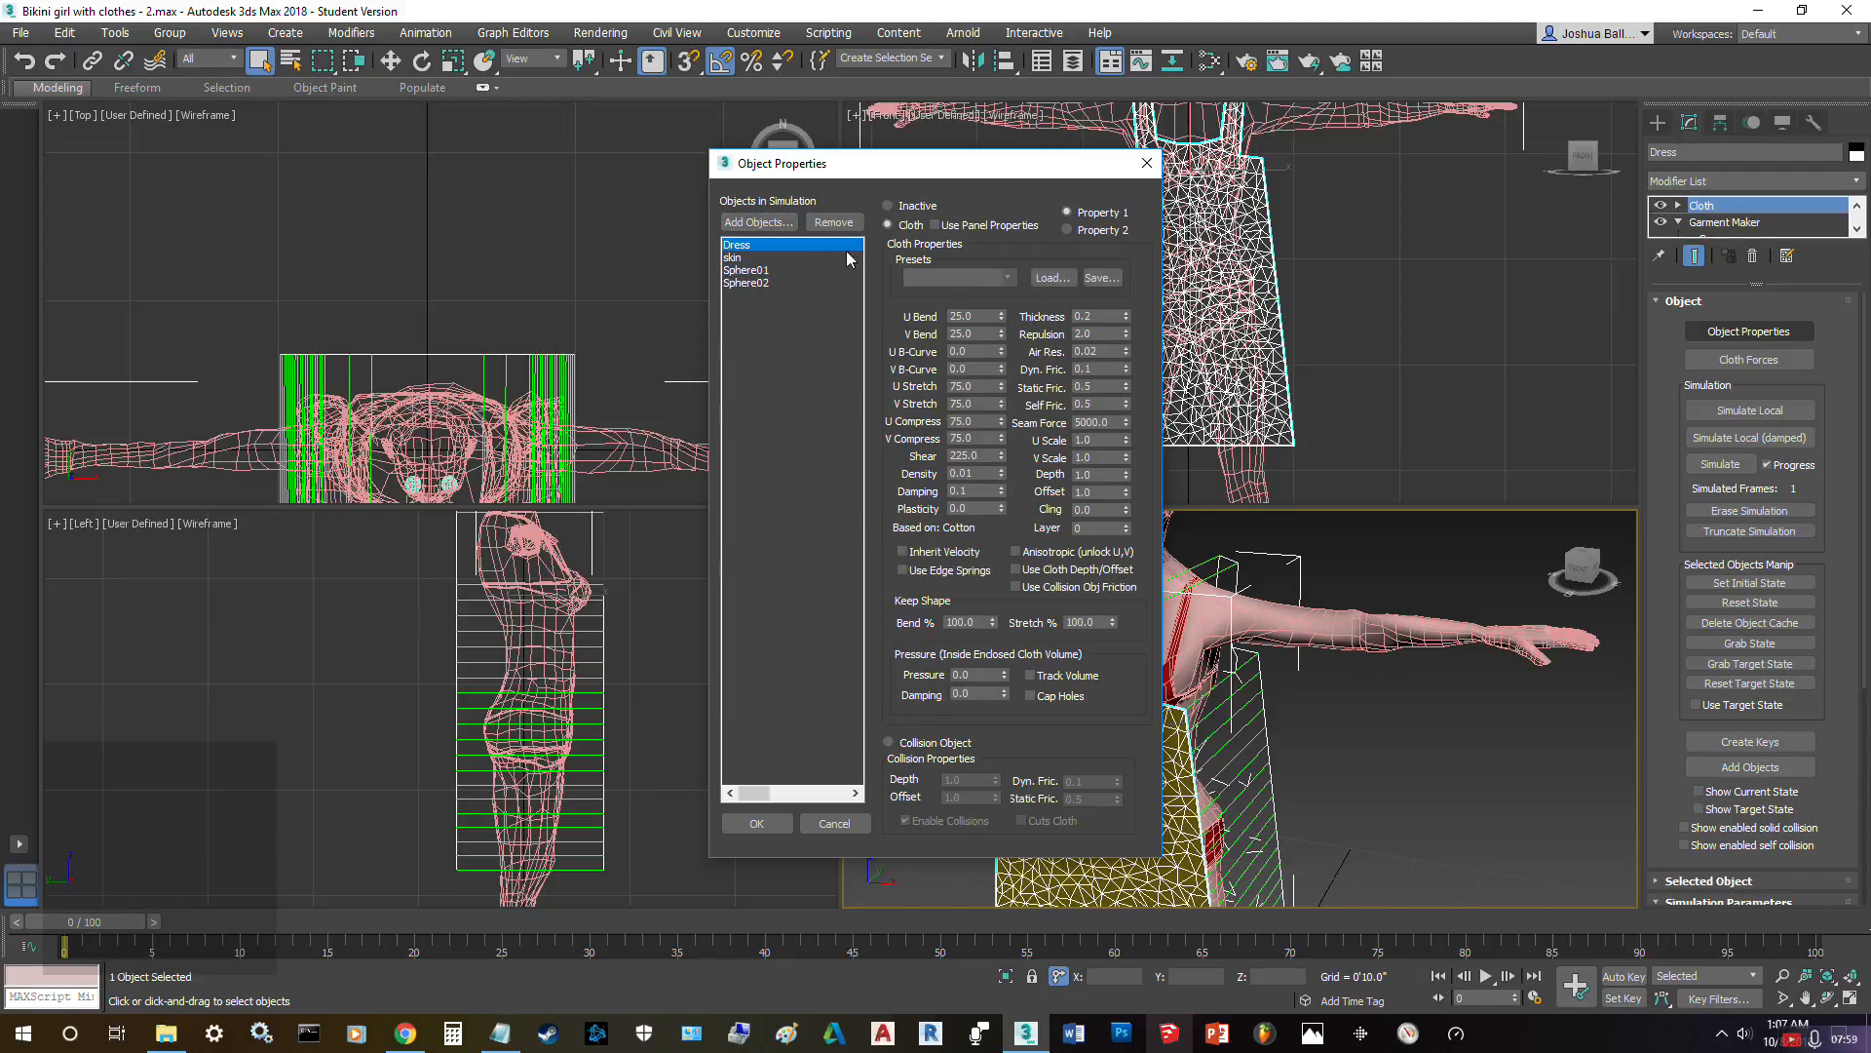
{"action": "left_click", "coordinate": [1007, 279]}
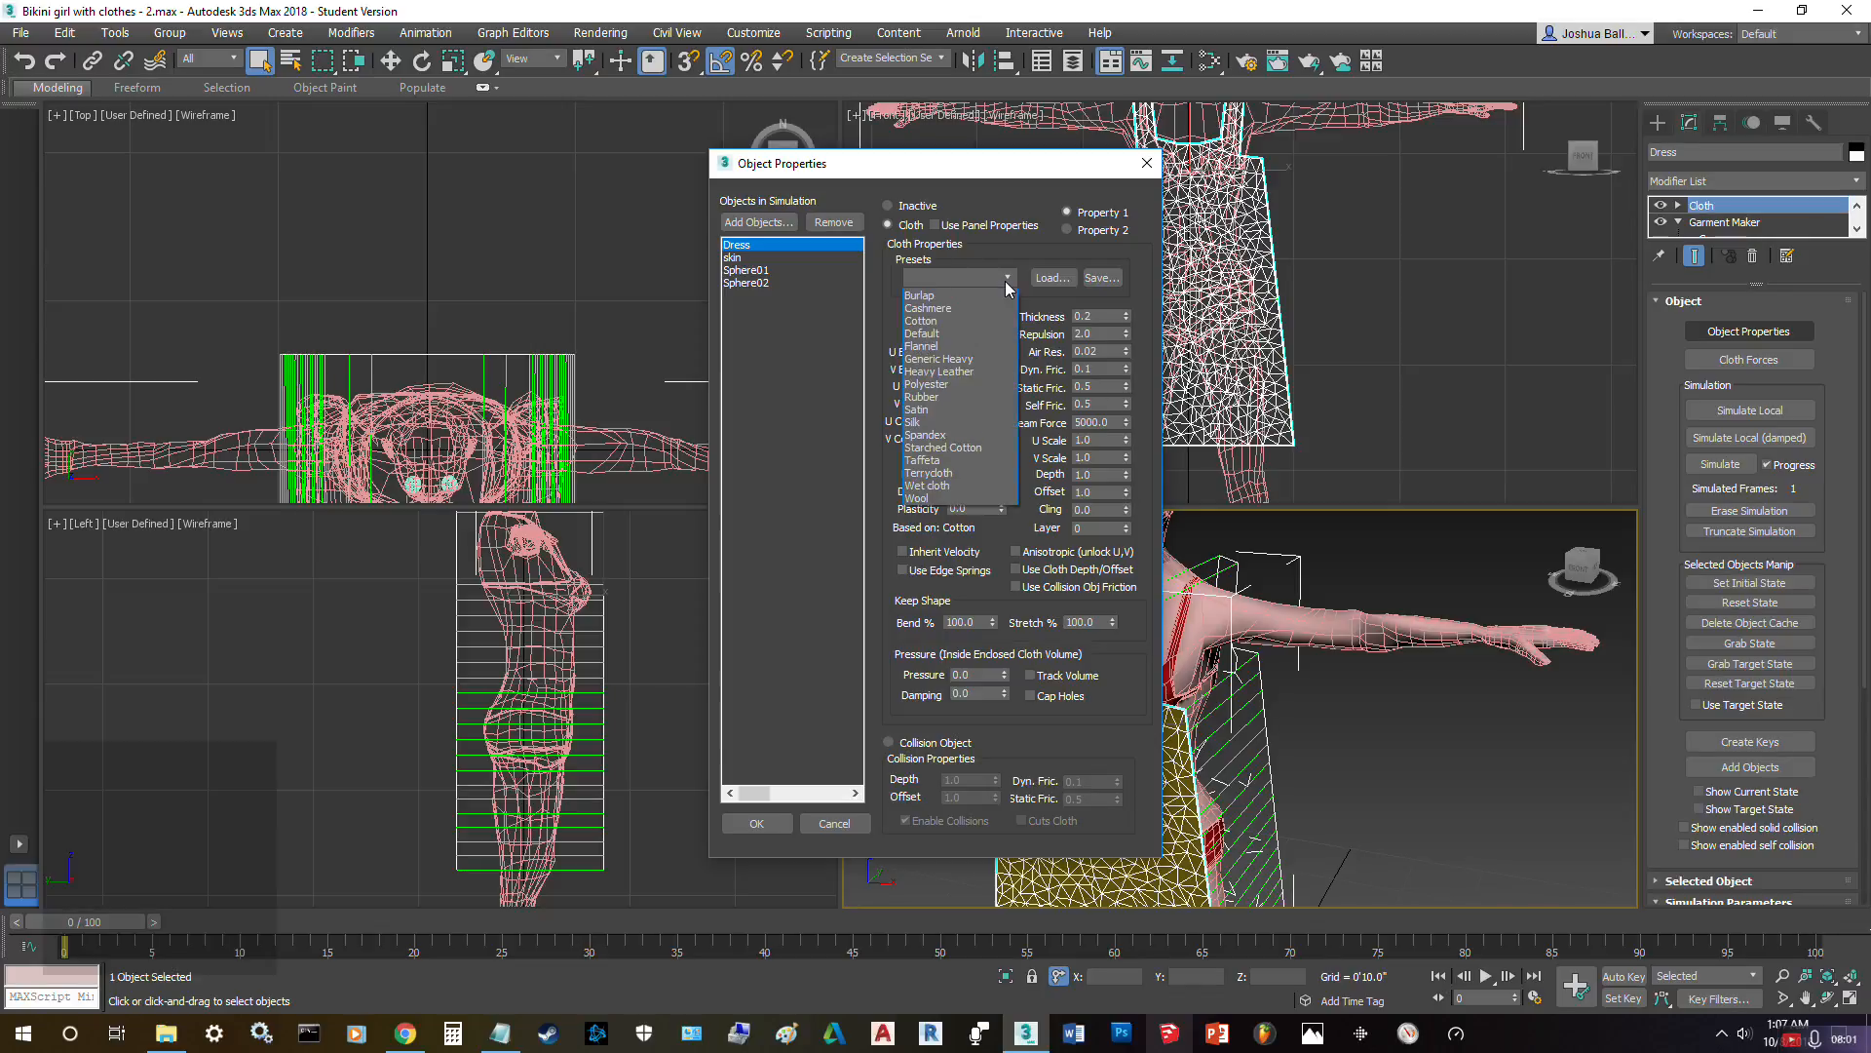
{"action": "left_click", "coordinate": [946, 322]}
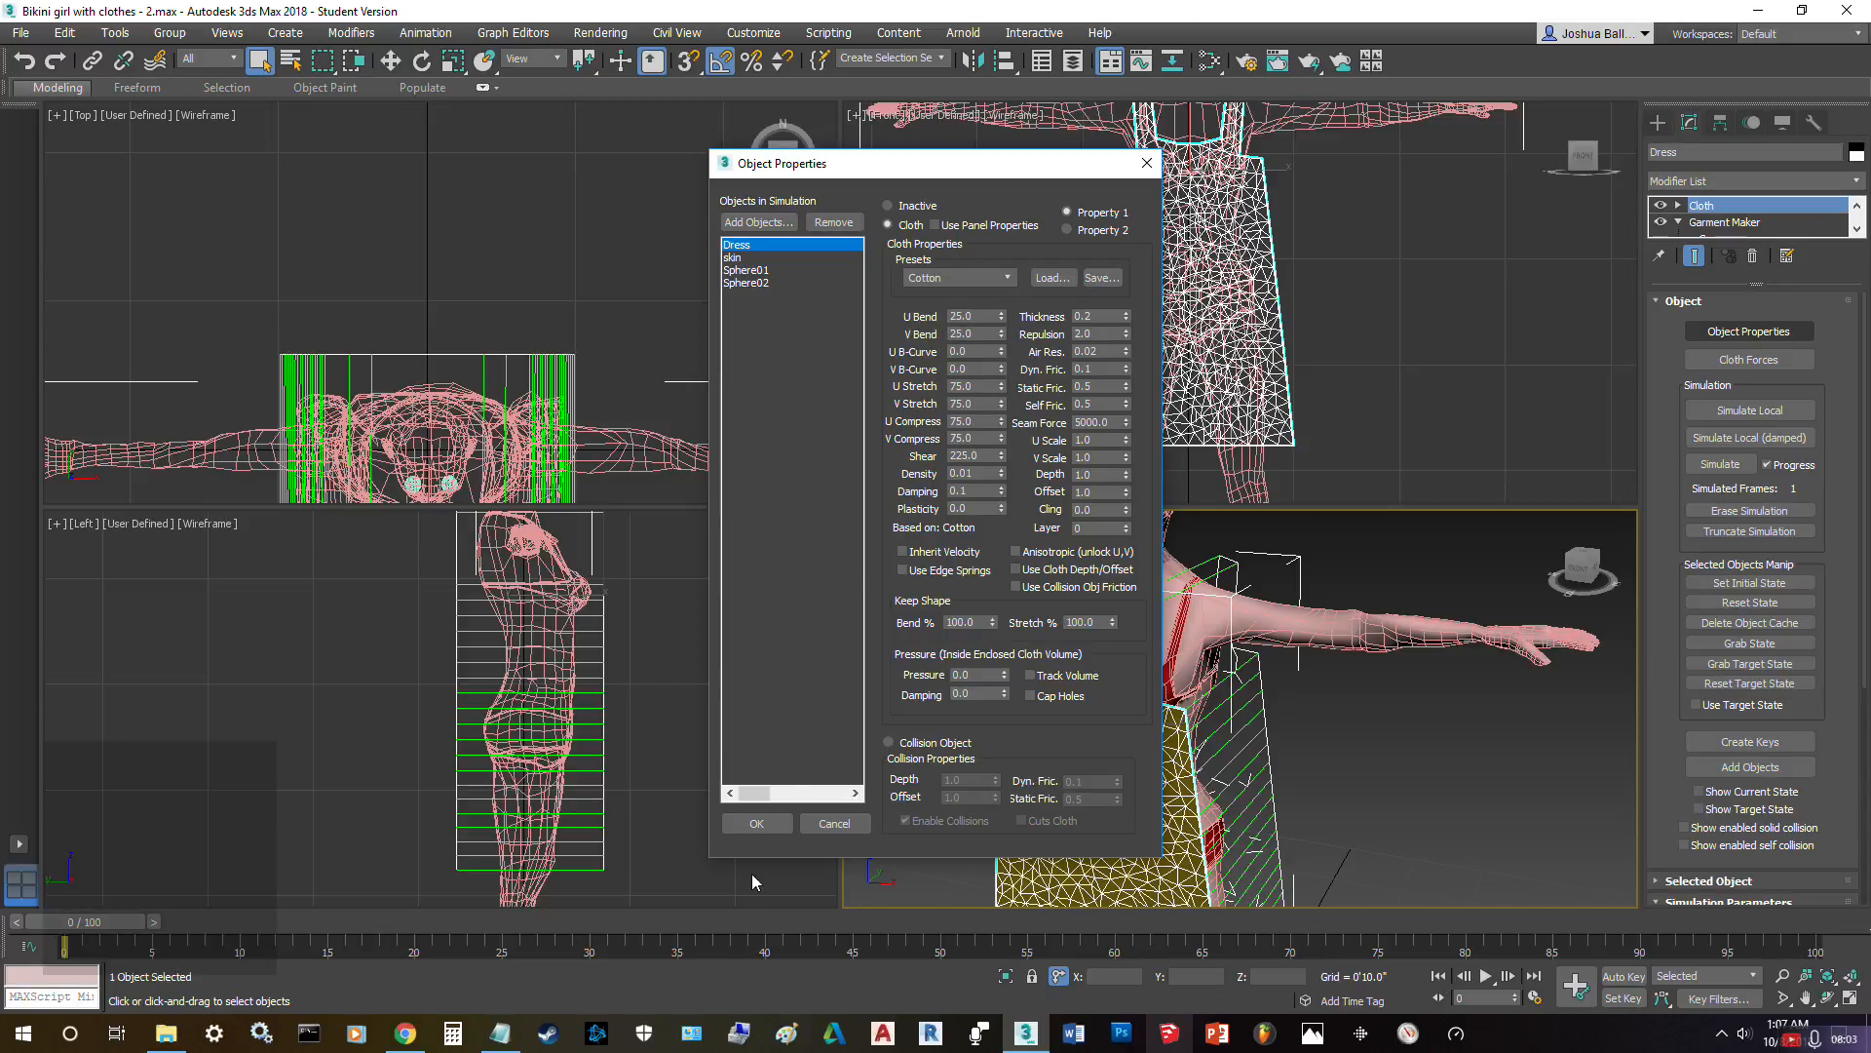
{"action": "left_click", "coordinate": [756, 824]}
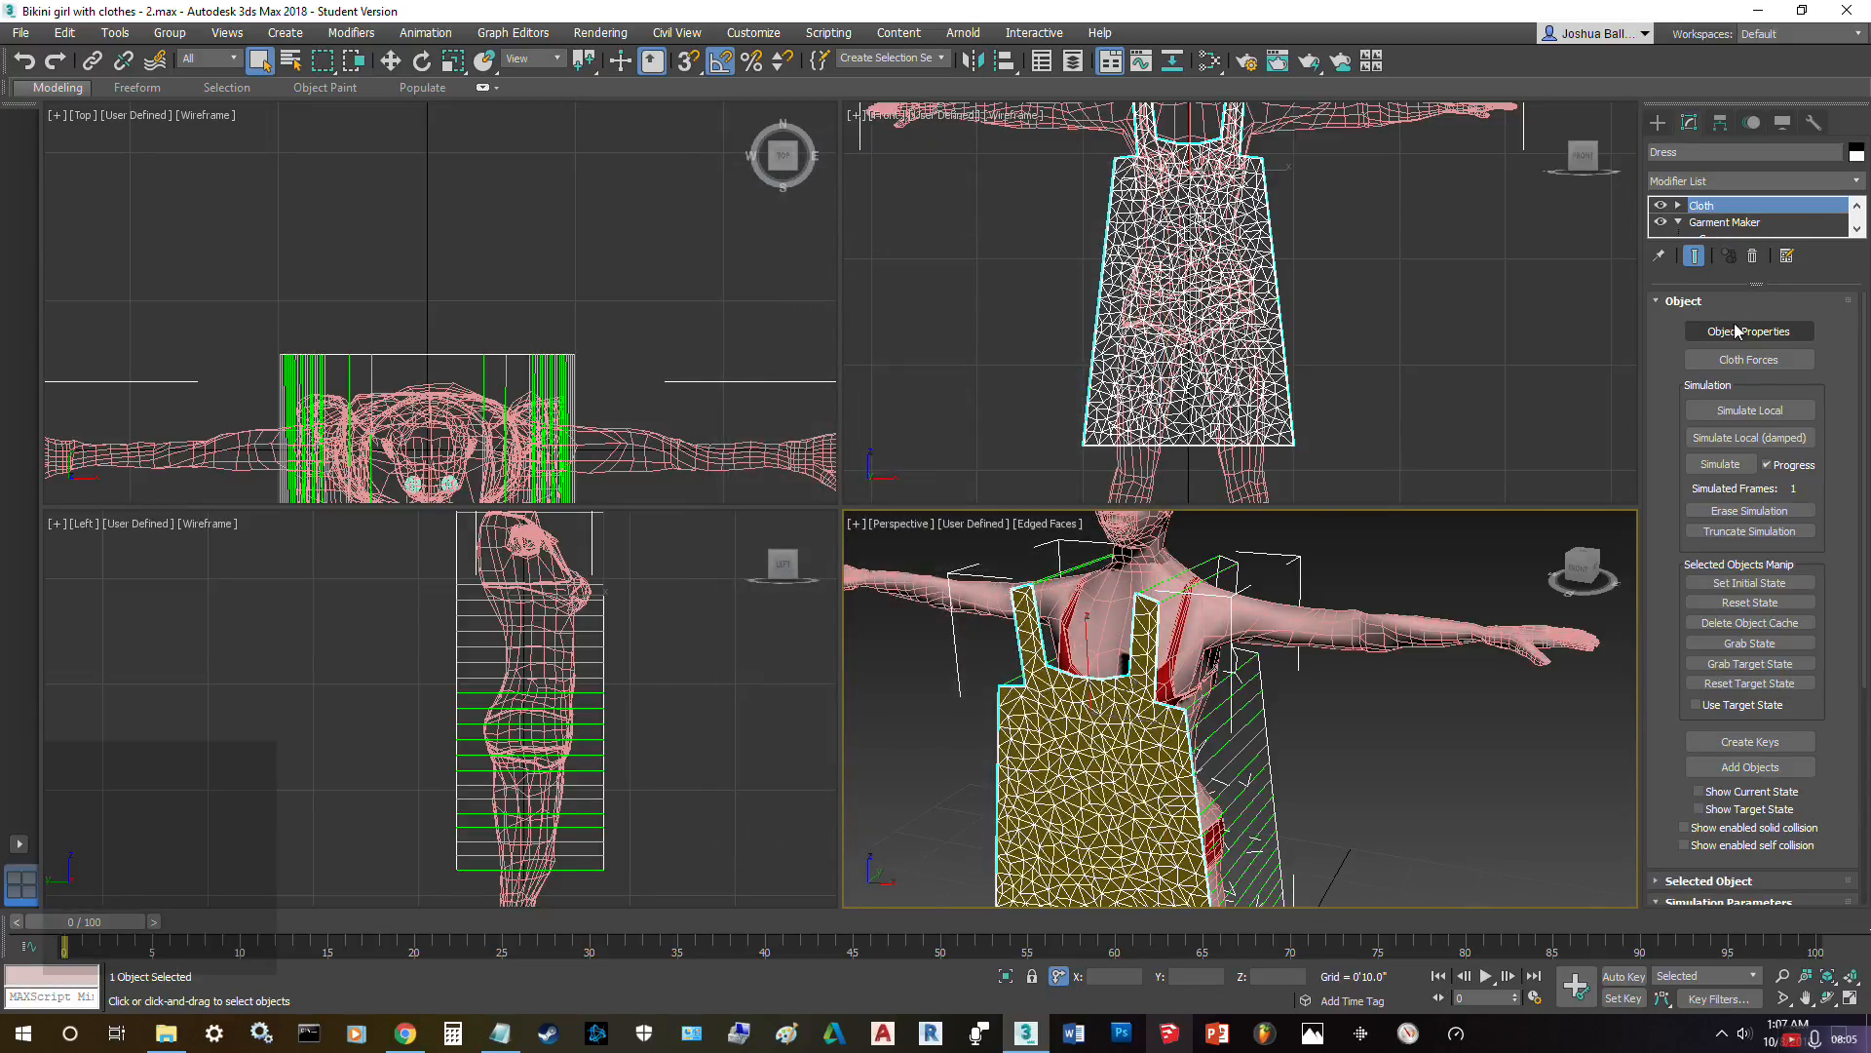
- Run a local cloth simulation until the dress drapes onto the body, and stop it
{"action": "left_click", "coordinate": [1716, 412]}
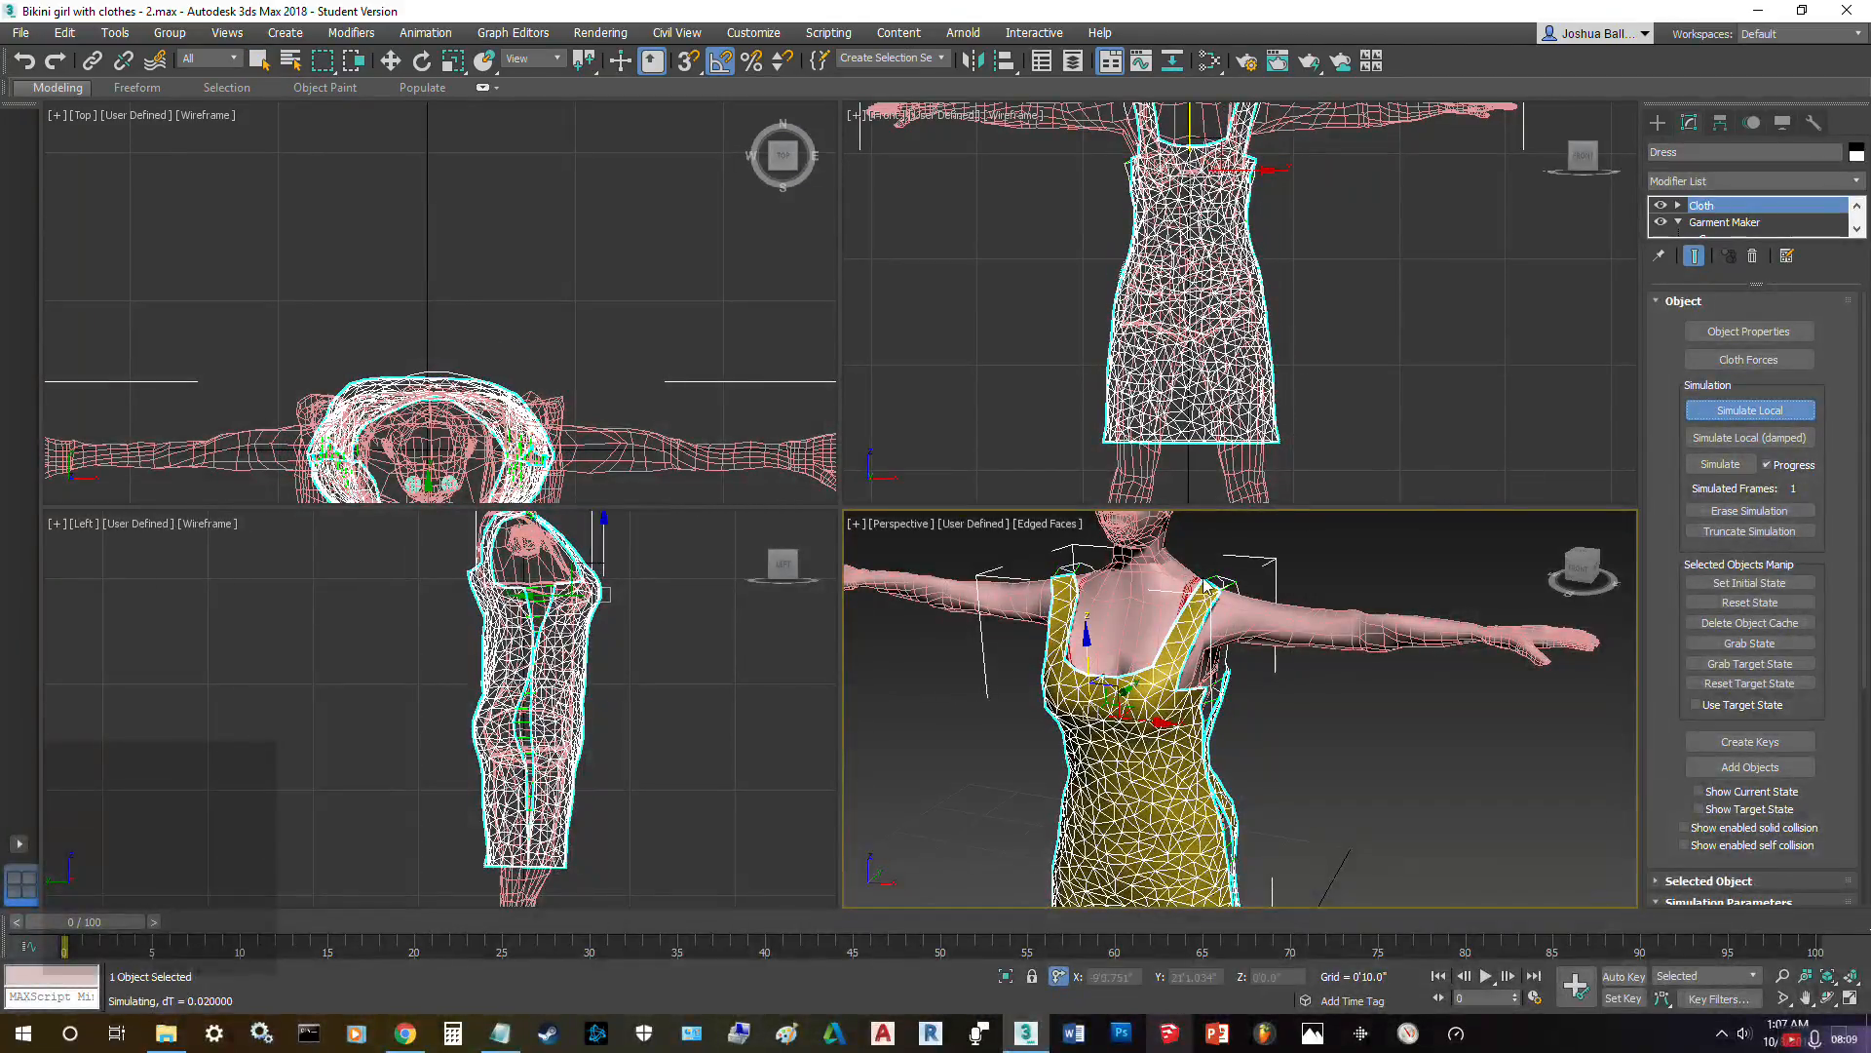
{"action": "left_click", "coordinate": [1745, 411]}
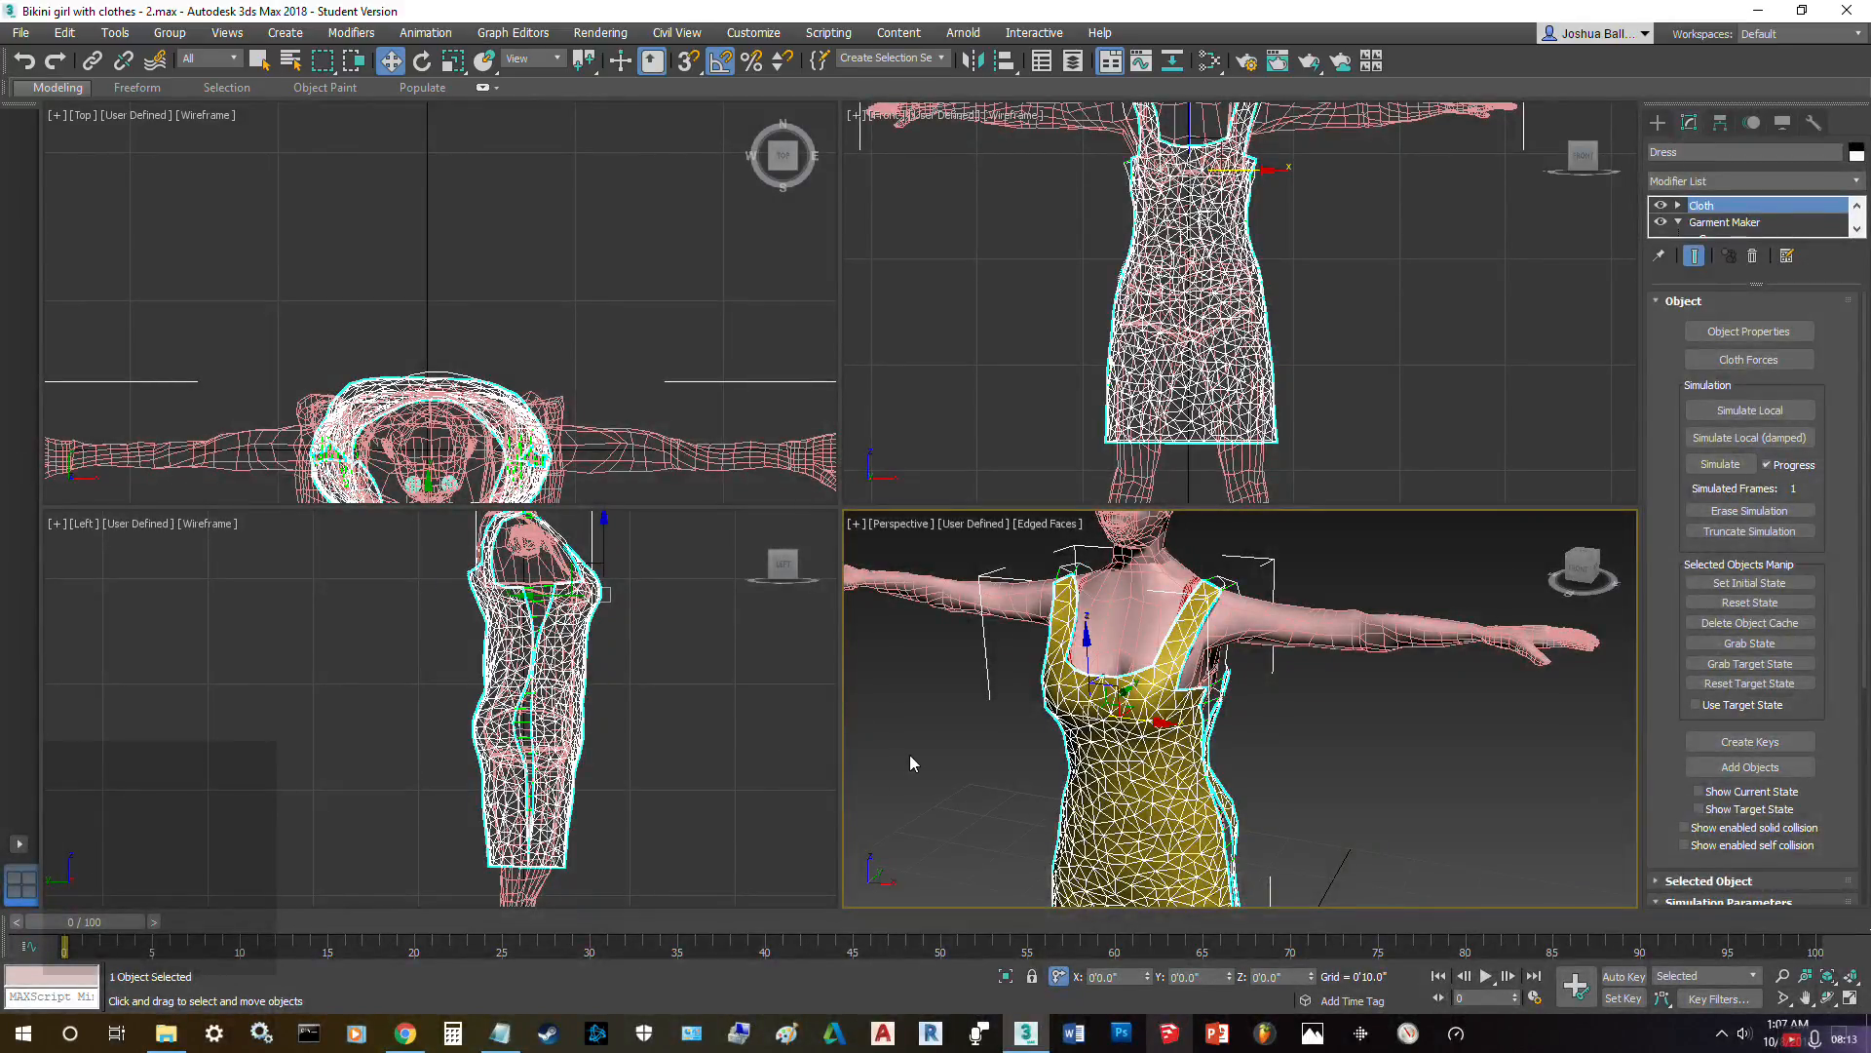
{"action": "middle_click_drag", "start_coordinate": [948, 853], "coordinate": [1121, 741], "text": "alt"}
- Turn off Use Sewing Springs in the Cloth modifier's simulation parameters
{"action": "scroll", "coordinate": [1653, 670], "scroll_direction": "down", "scroll_amount": 5}
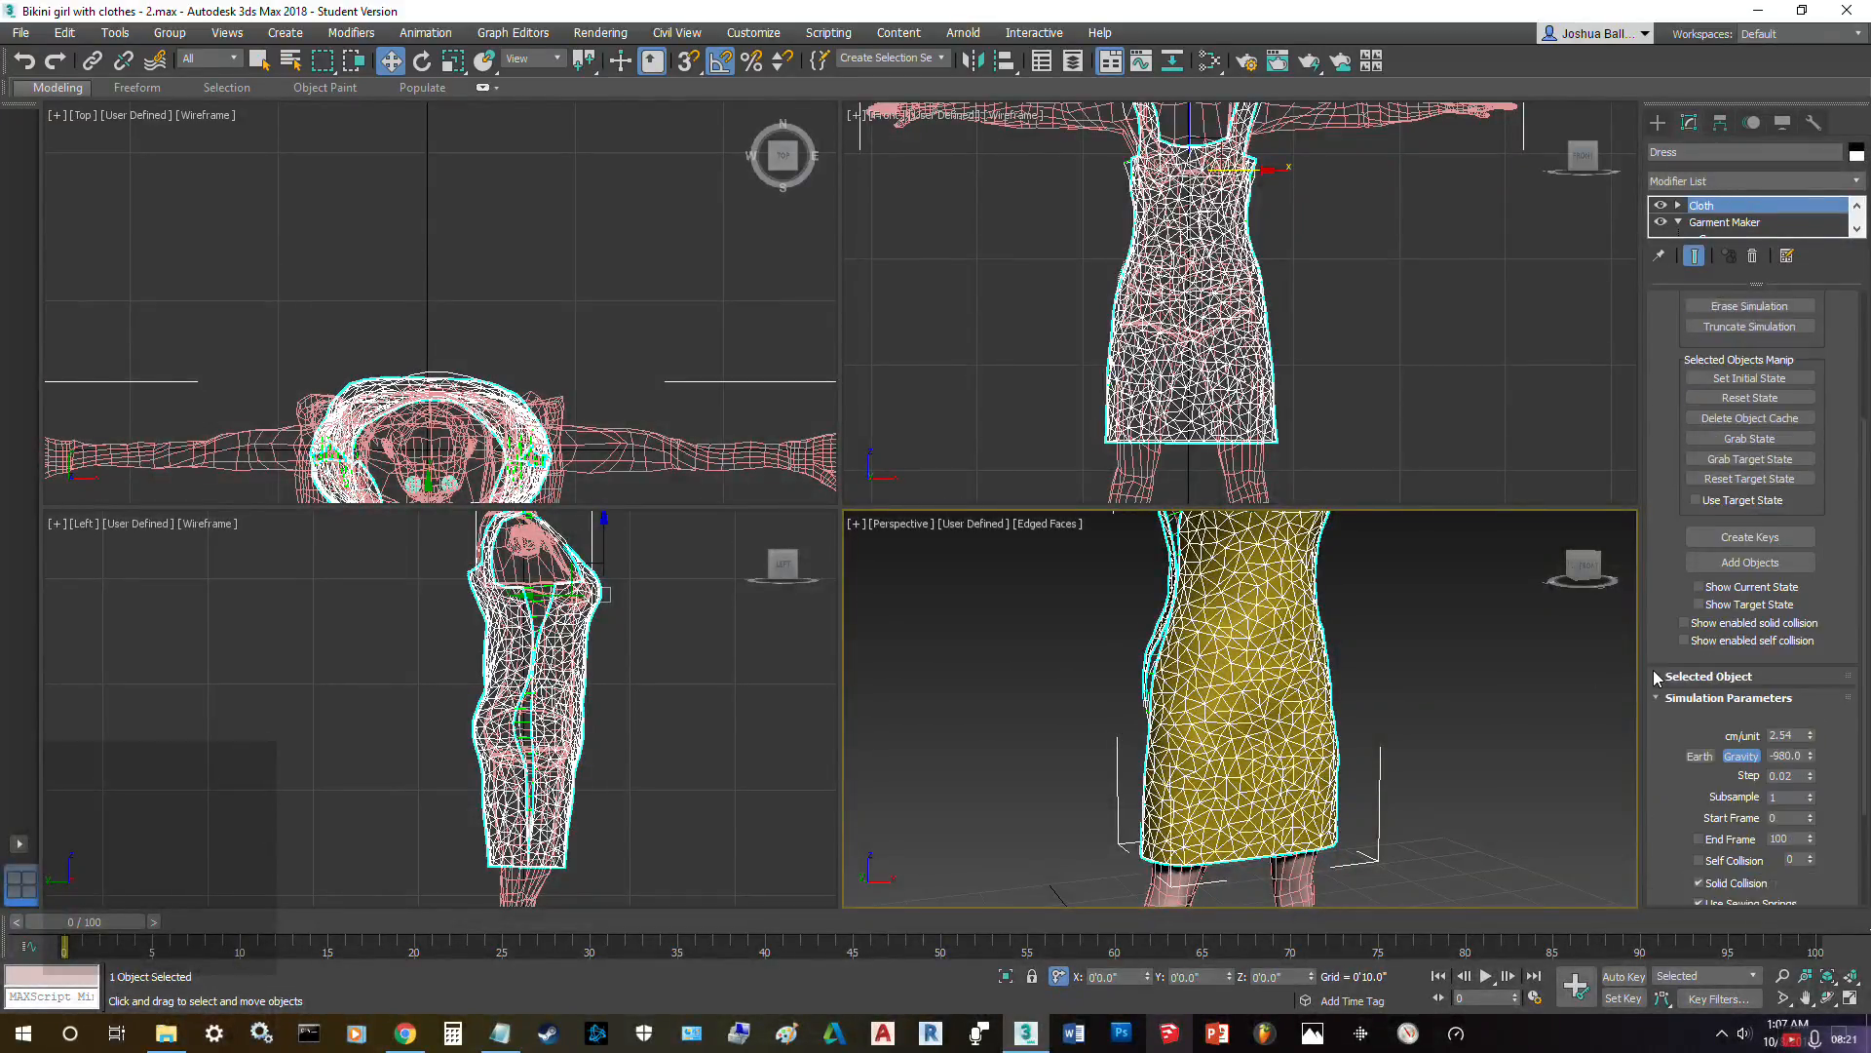
{"action": "scroll", "coordinate": [1676, 662], "scroll_direction": "down", "scroll_amount": 1}
{"action": "left_click", "coordinate": [1700, 762]}
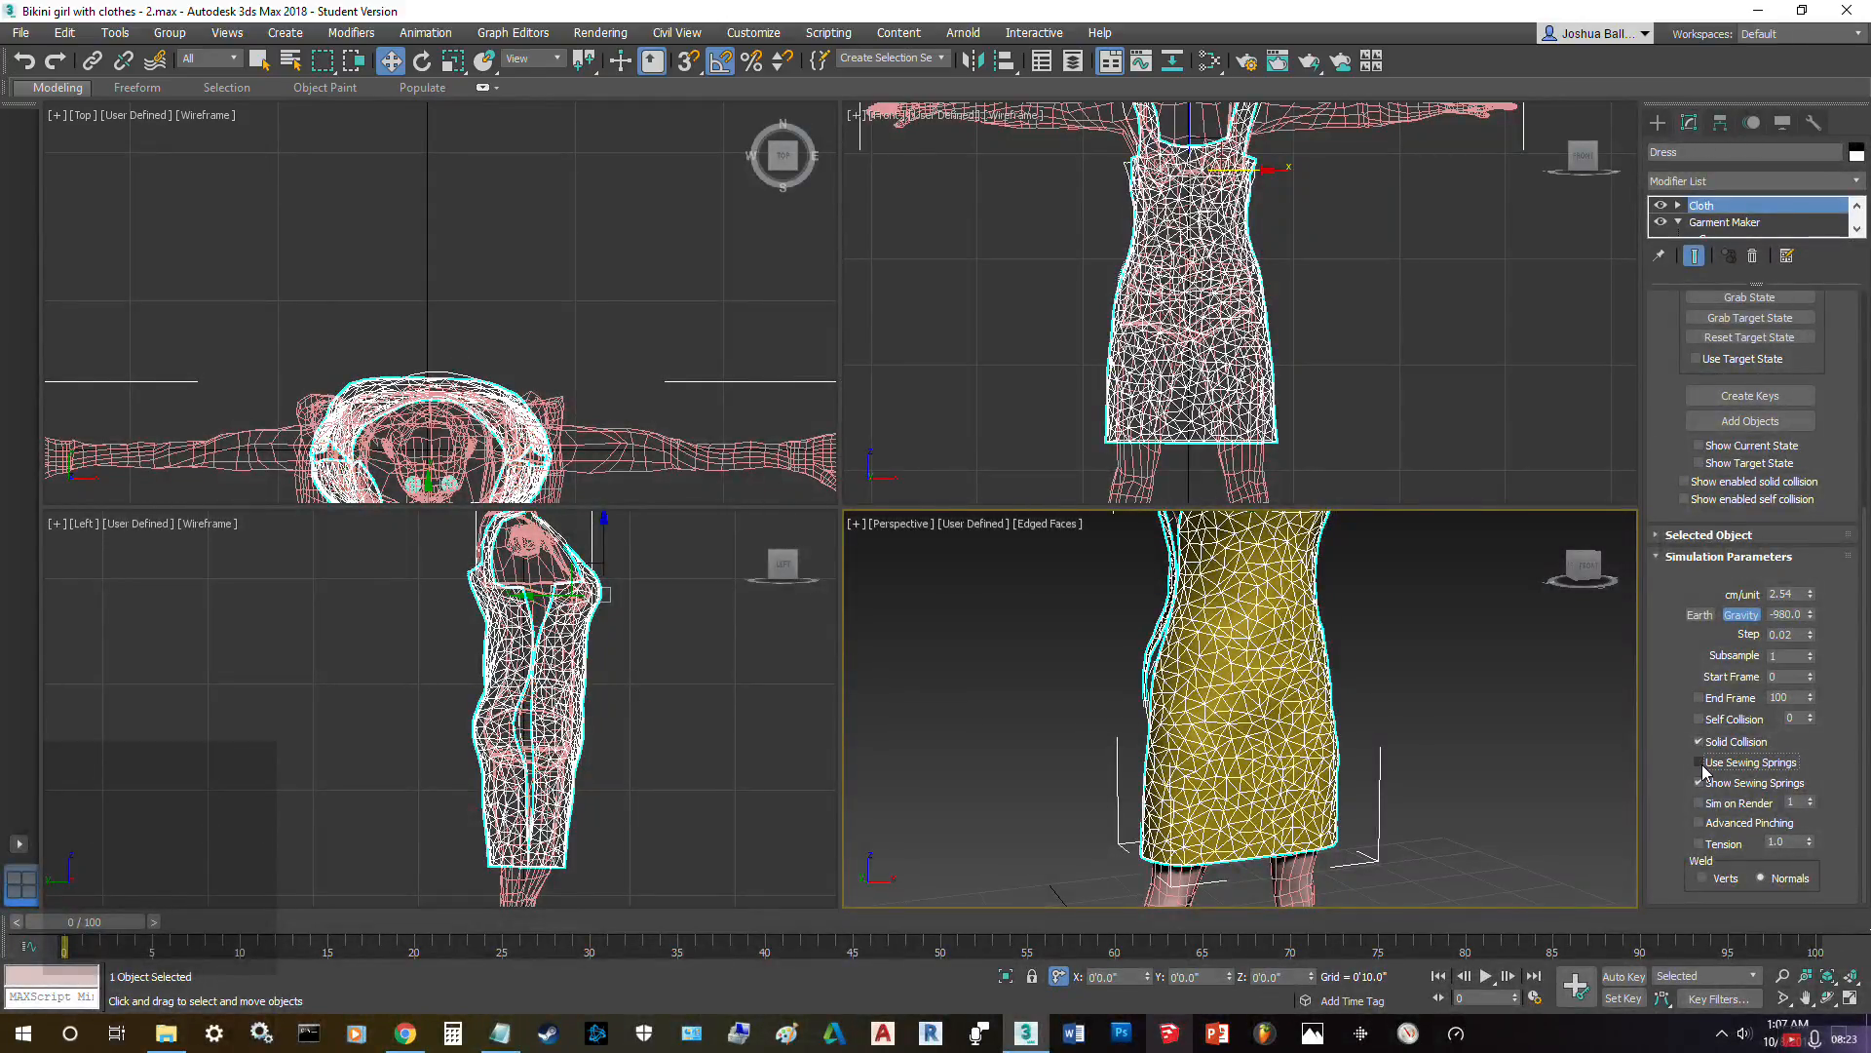
{"action": "scroll", "coordinate": [1662, 478], "scroll_direction": "up", "scroll_amount": 5}
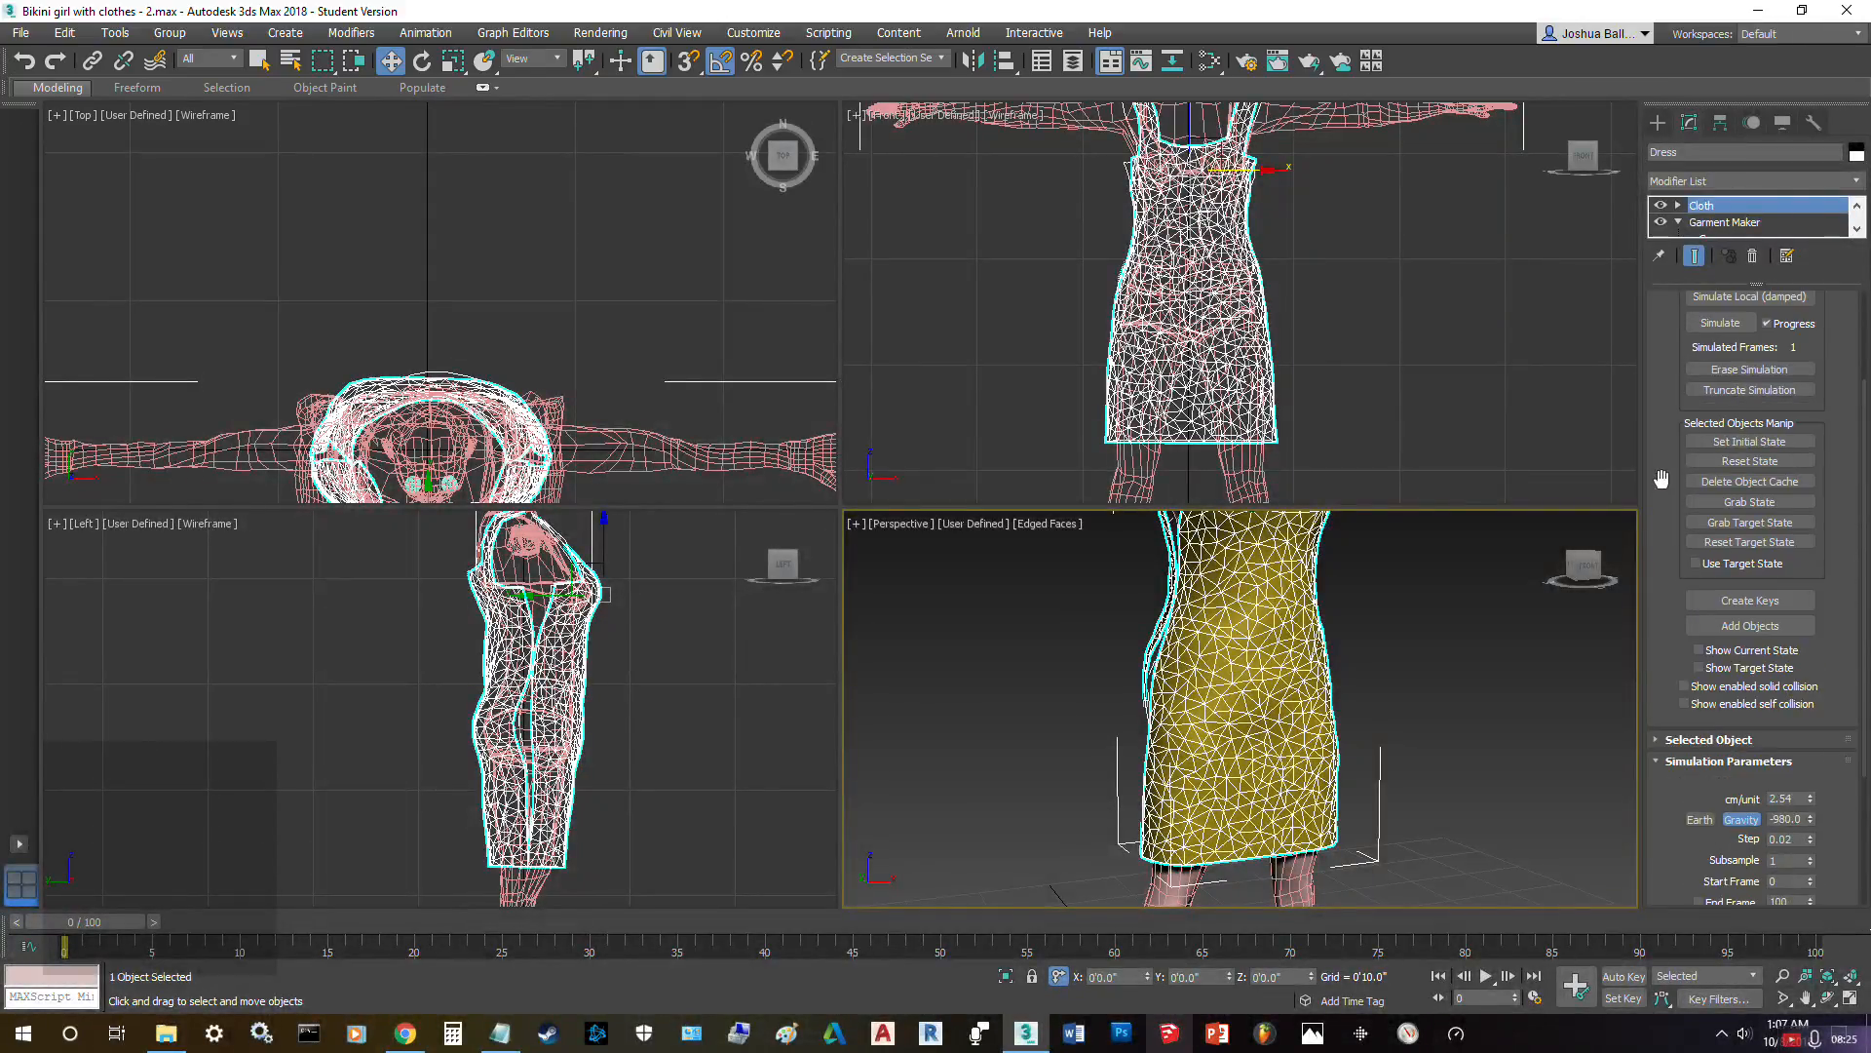
- Run another local cloth simulation on the dress with sewing springs off, and stop it once the seams close
{"action": "left_click", "coordinate": [1745, 410]}
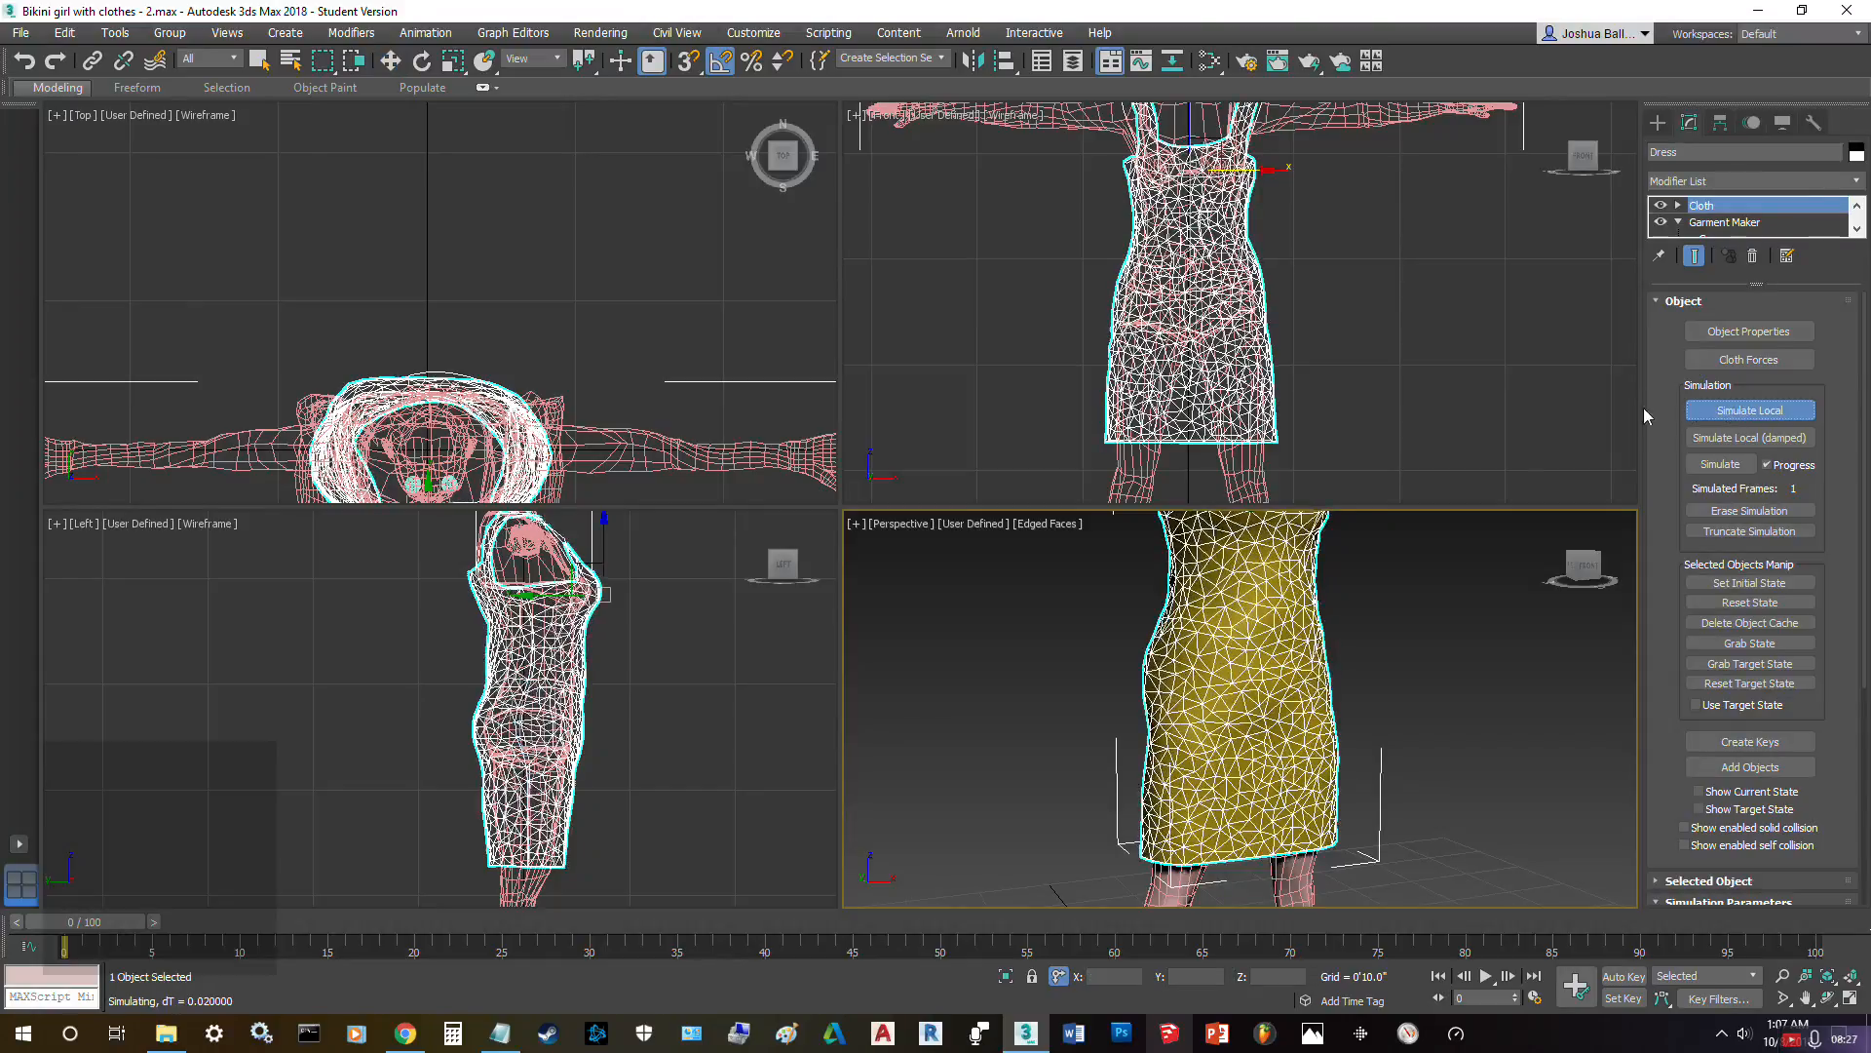
{"action": "left_click", "coordinate": [1696, 410]}
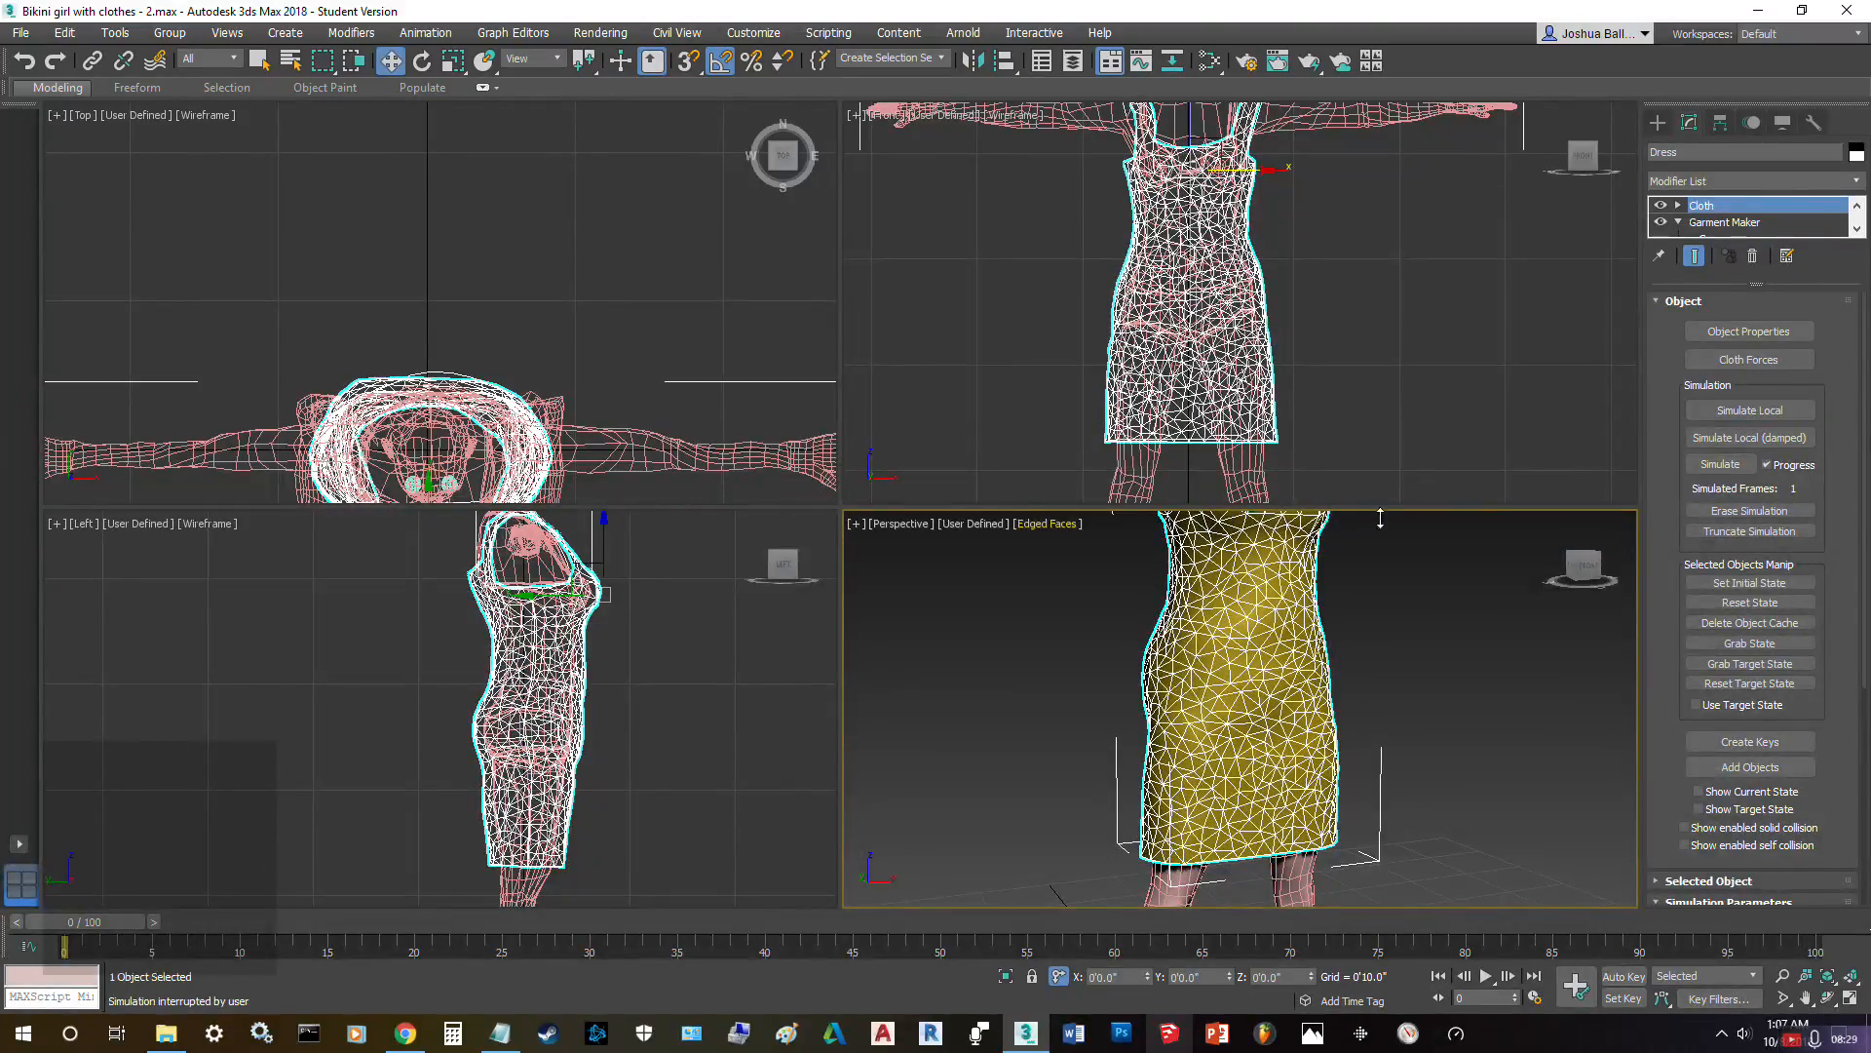
- Render the draped dress from an angled perspective view, and close the rendered image
{"action": "middle_click_drag", "start_coordinate": [1065, 664], "coordinate": [1121, 526], "text": "alt"}
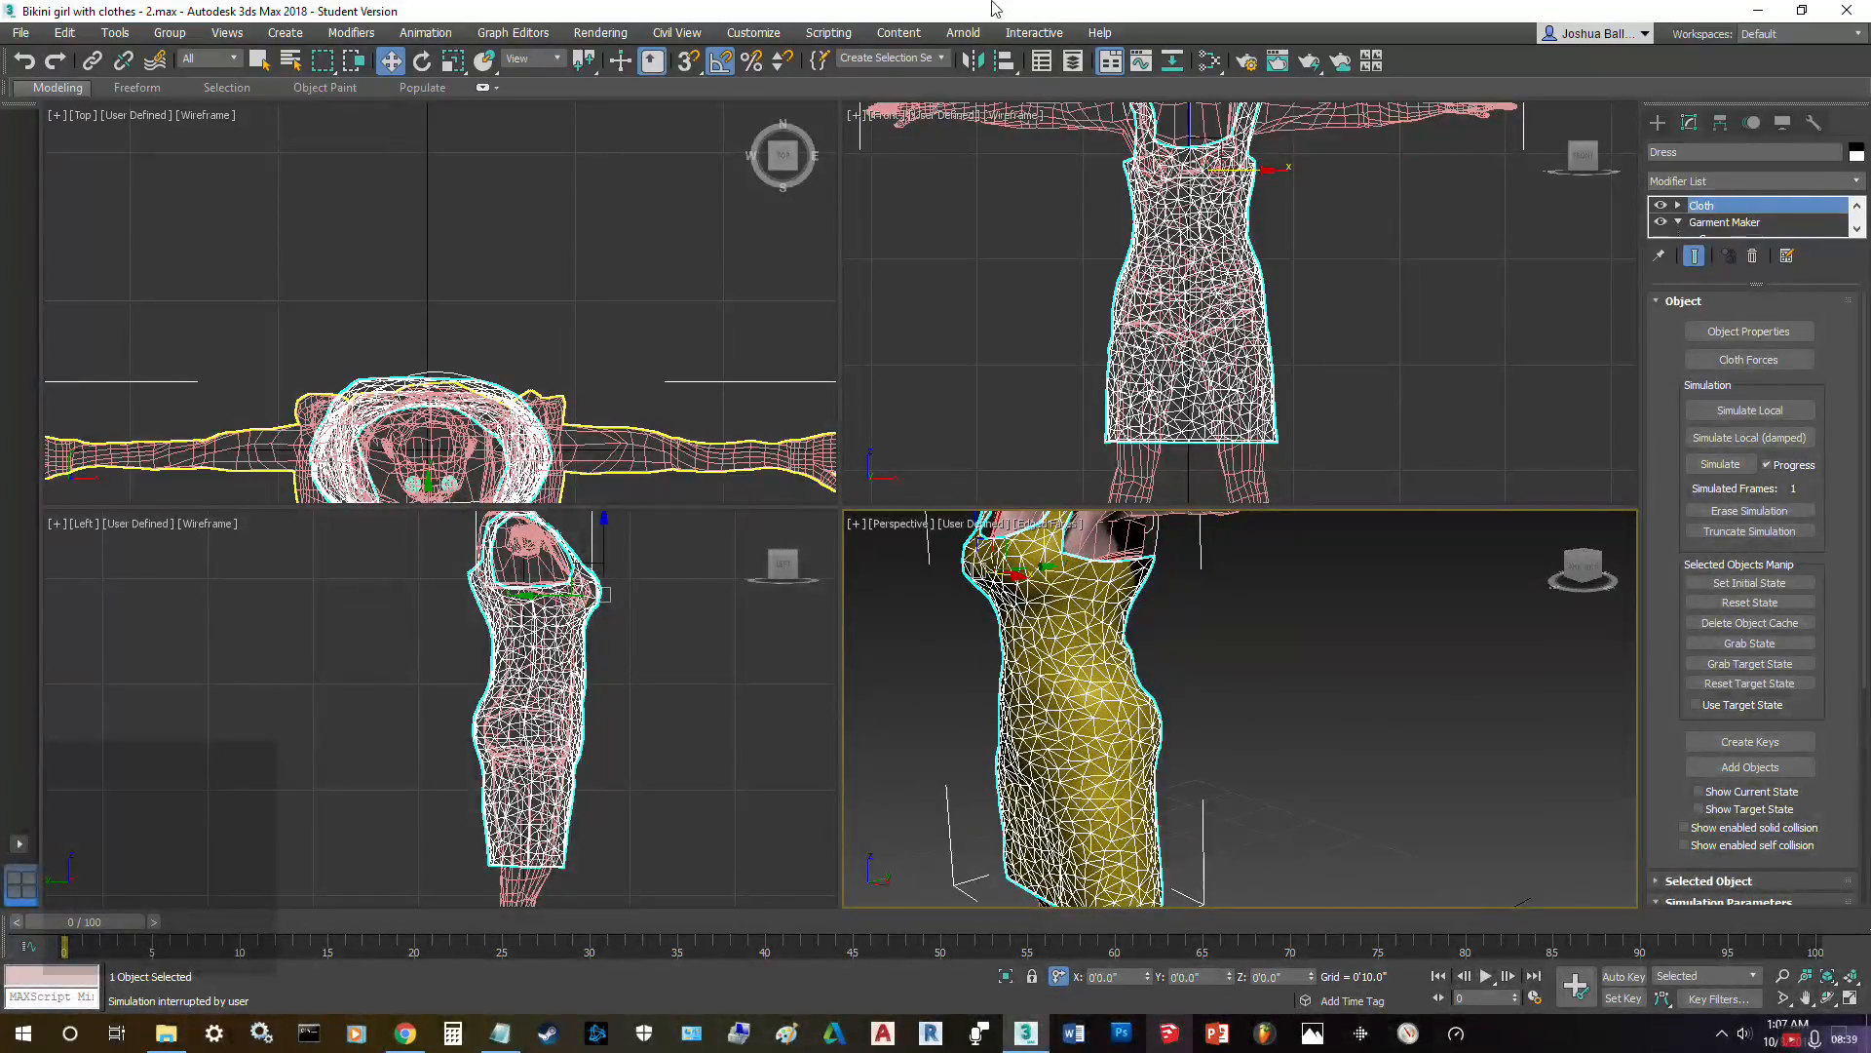
{"action": "left_click", "coordinate": [600, 32]}
{"action": "left_click", "coordinate": [624, 56]}
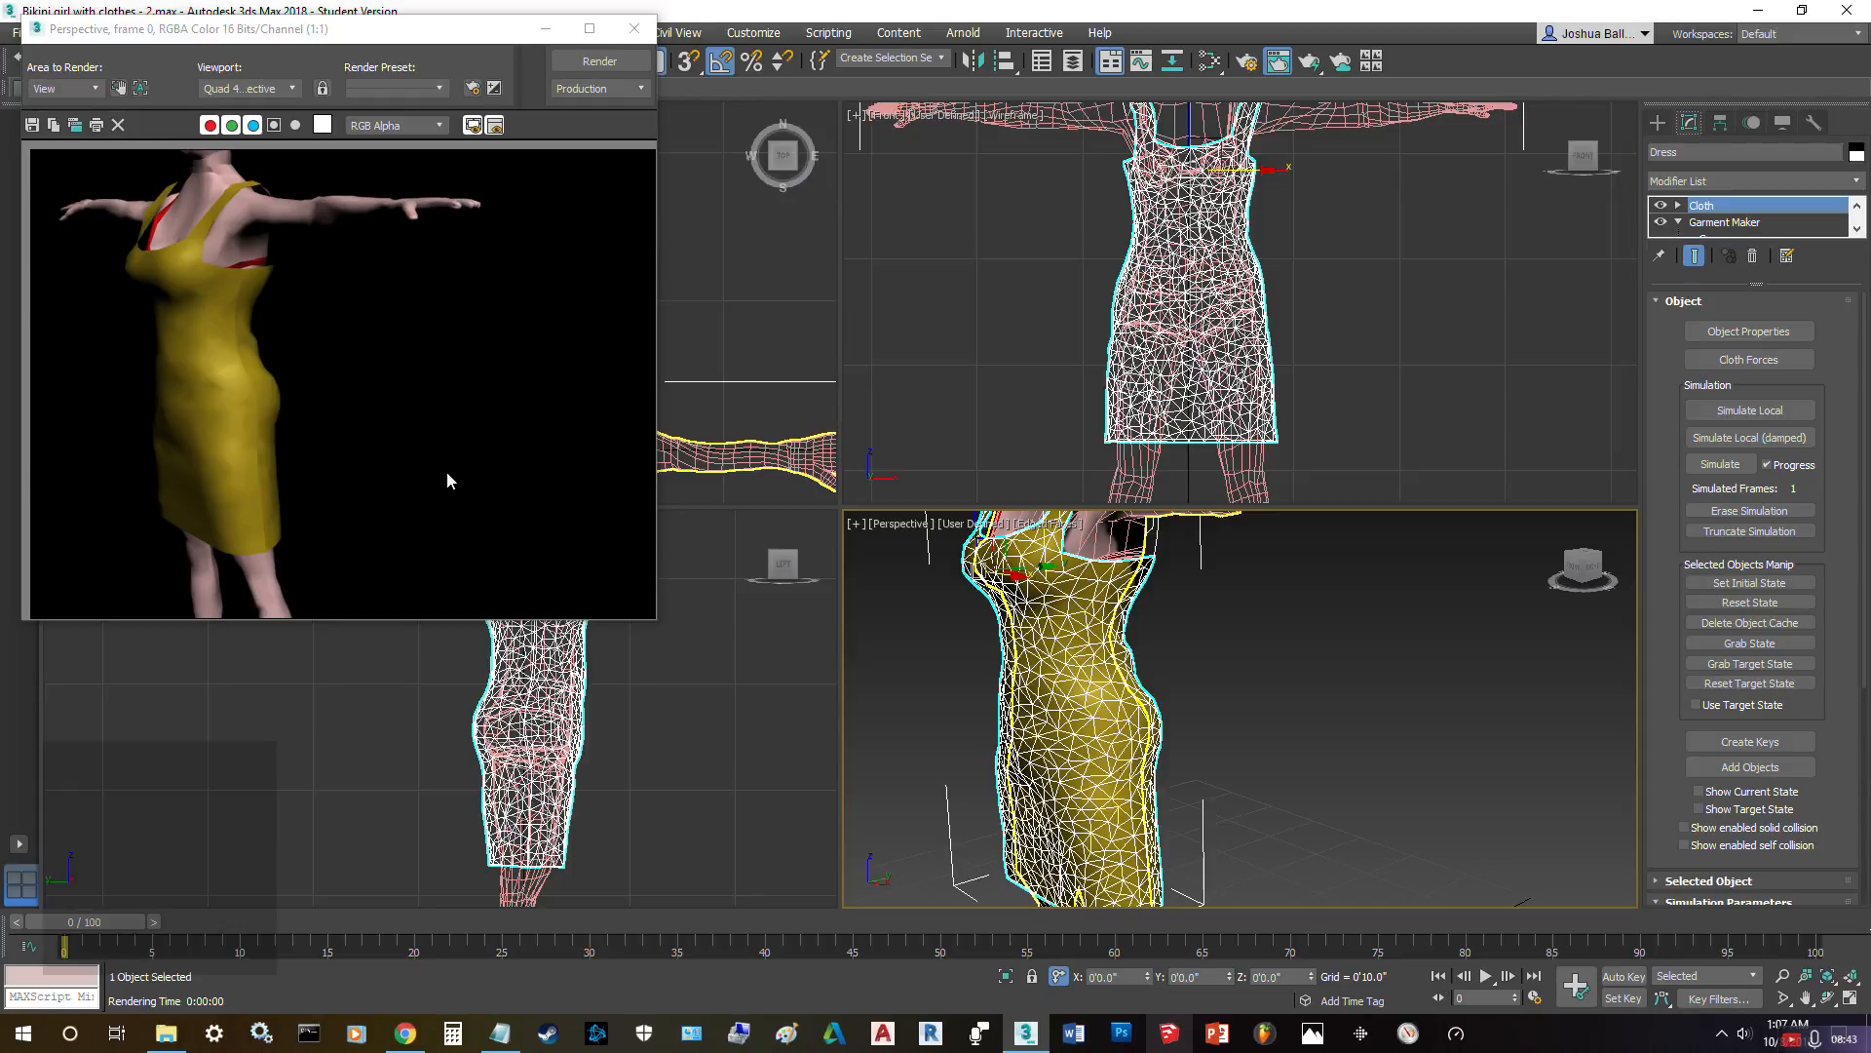
{"action": "left_click", "coordinate": [633, 29]}
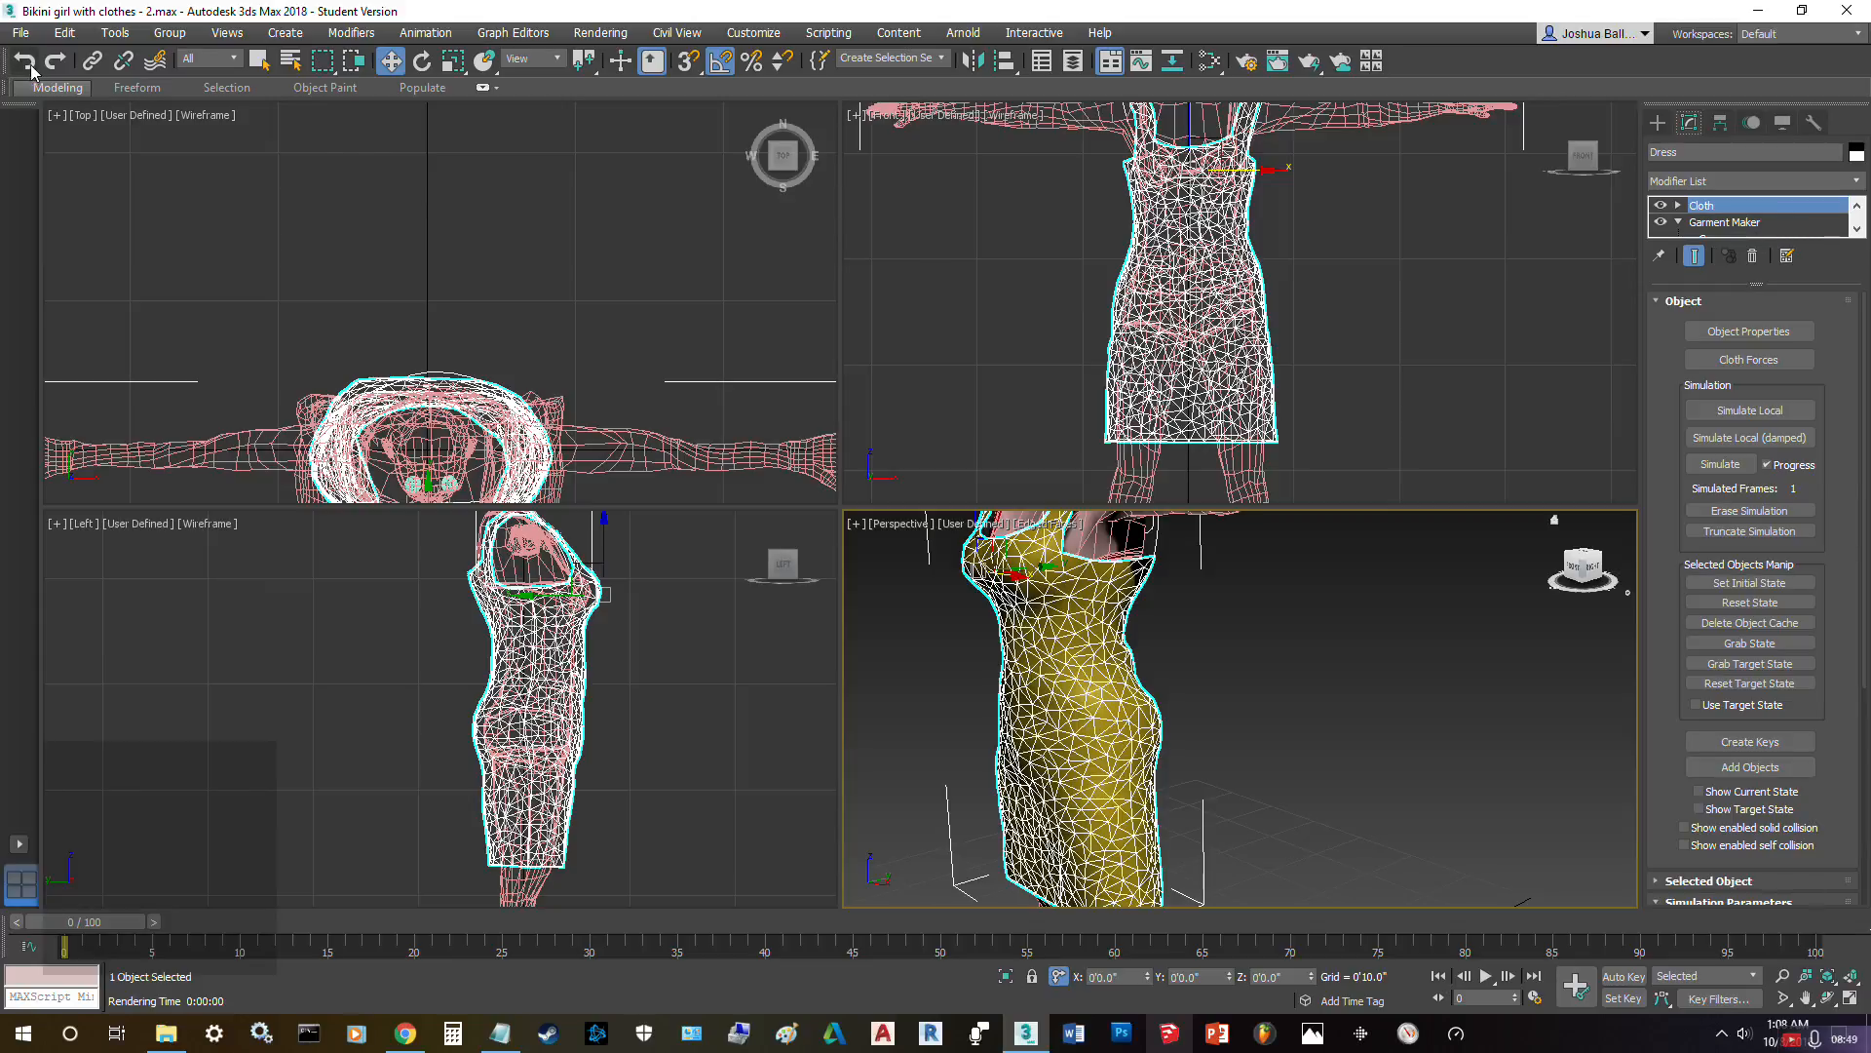
- Save the scene as a new file named Bikini girl with clothes - 3
{"action": "left_click", "coordinate": [20, 32]}
{"action": "left_click", "coordinate": [58, 207]}
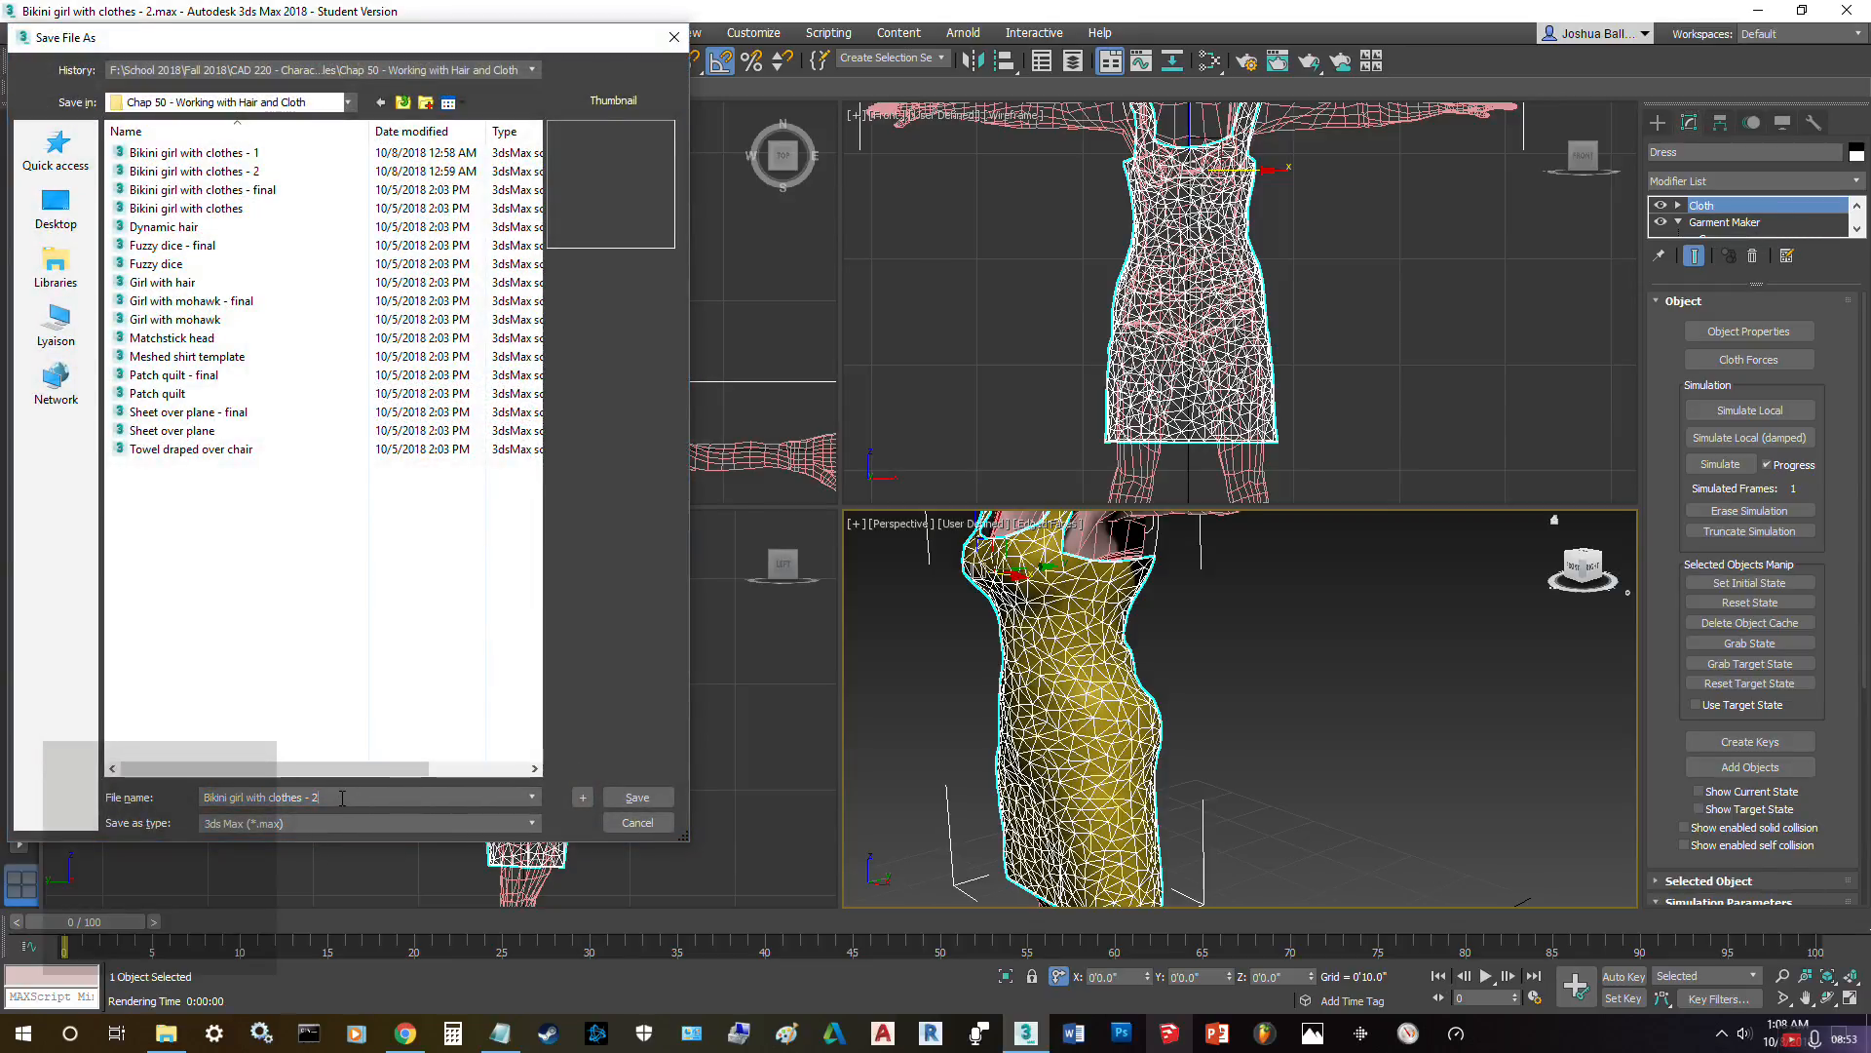
{"action": "key", "text": "BackSpace"}
{"action": "type", "text": "3"}
{"action": "key", "text": "Return"}
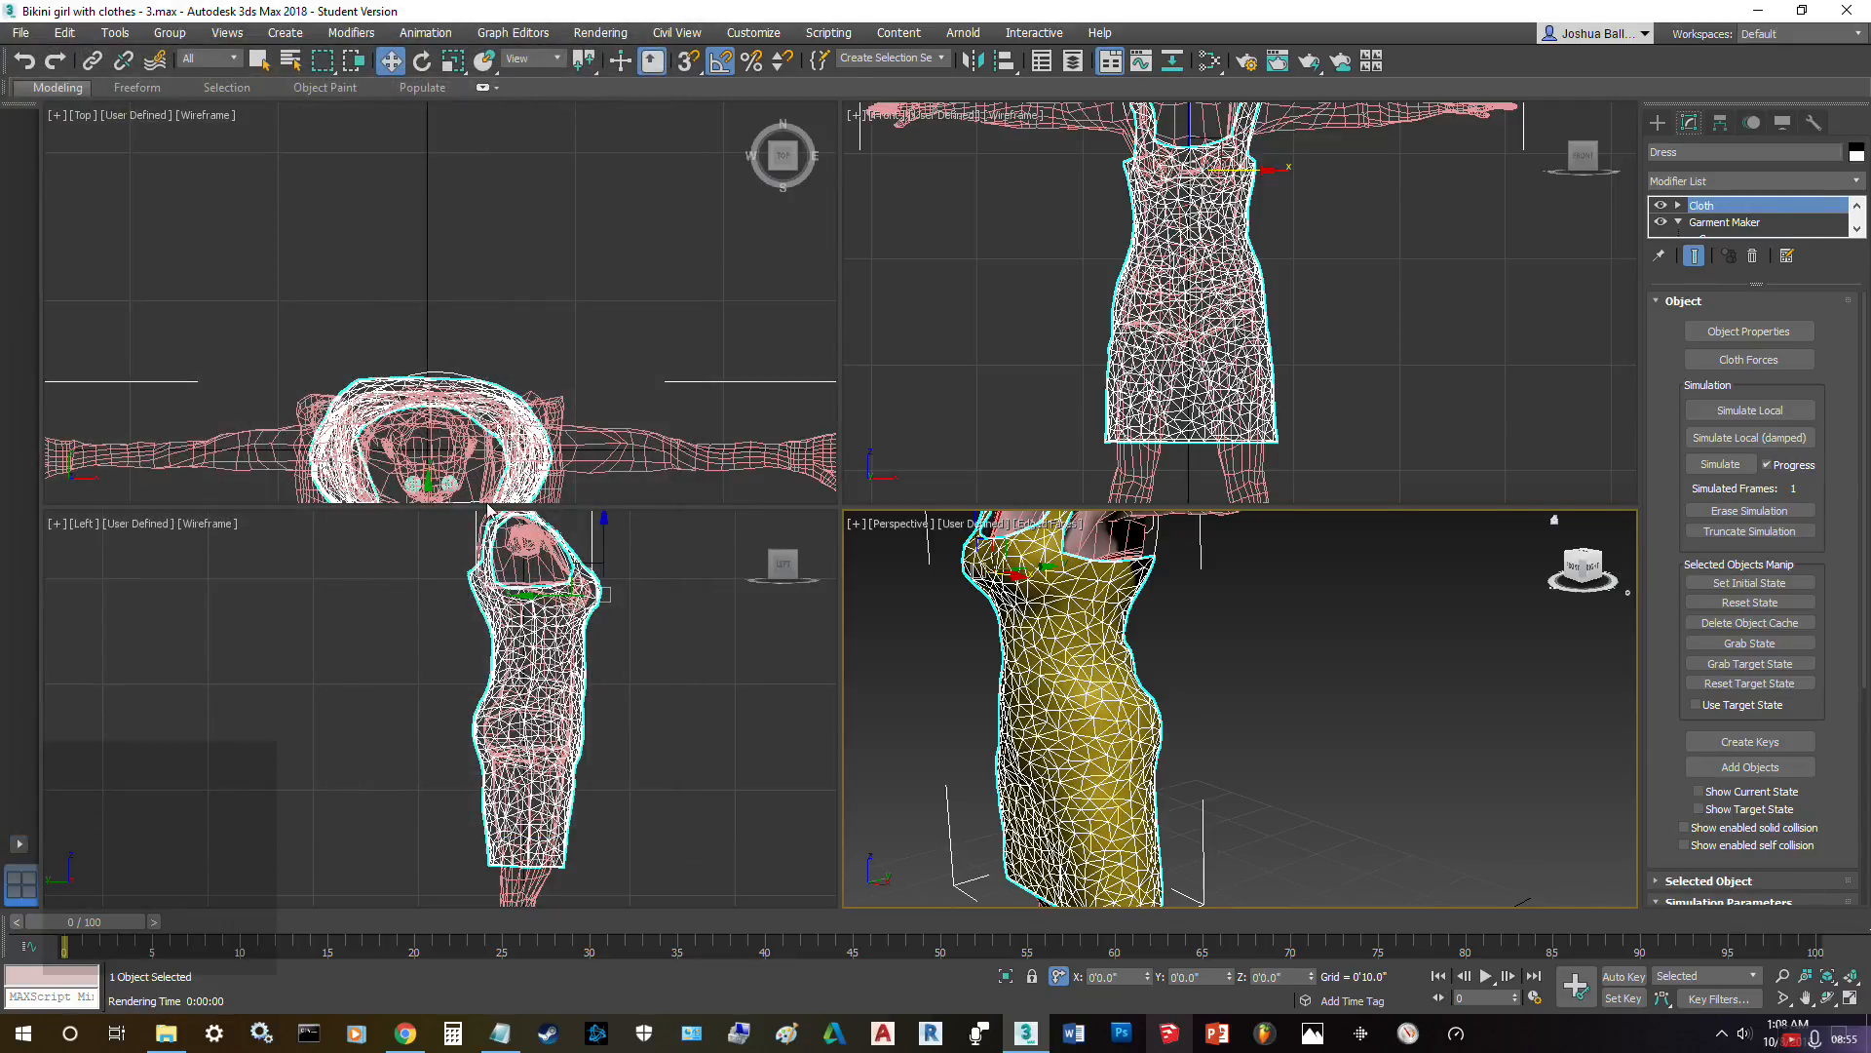
- Start opening another scene and browse to the Character Build Stream folder inside CAD 220 - Character Modeling
{"action": "left_click", "coordinate": [29, 43]}
{"action": "mouse_move", "coordinate": [56, 138]}
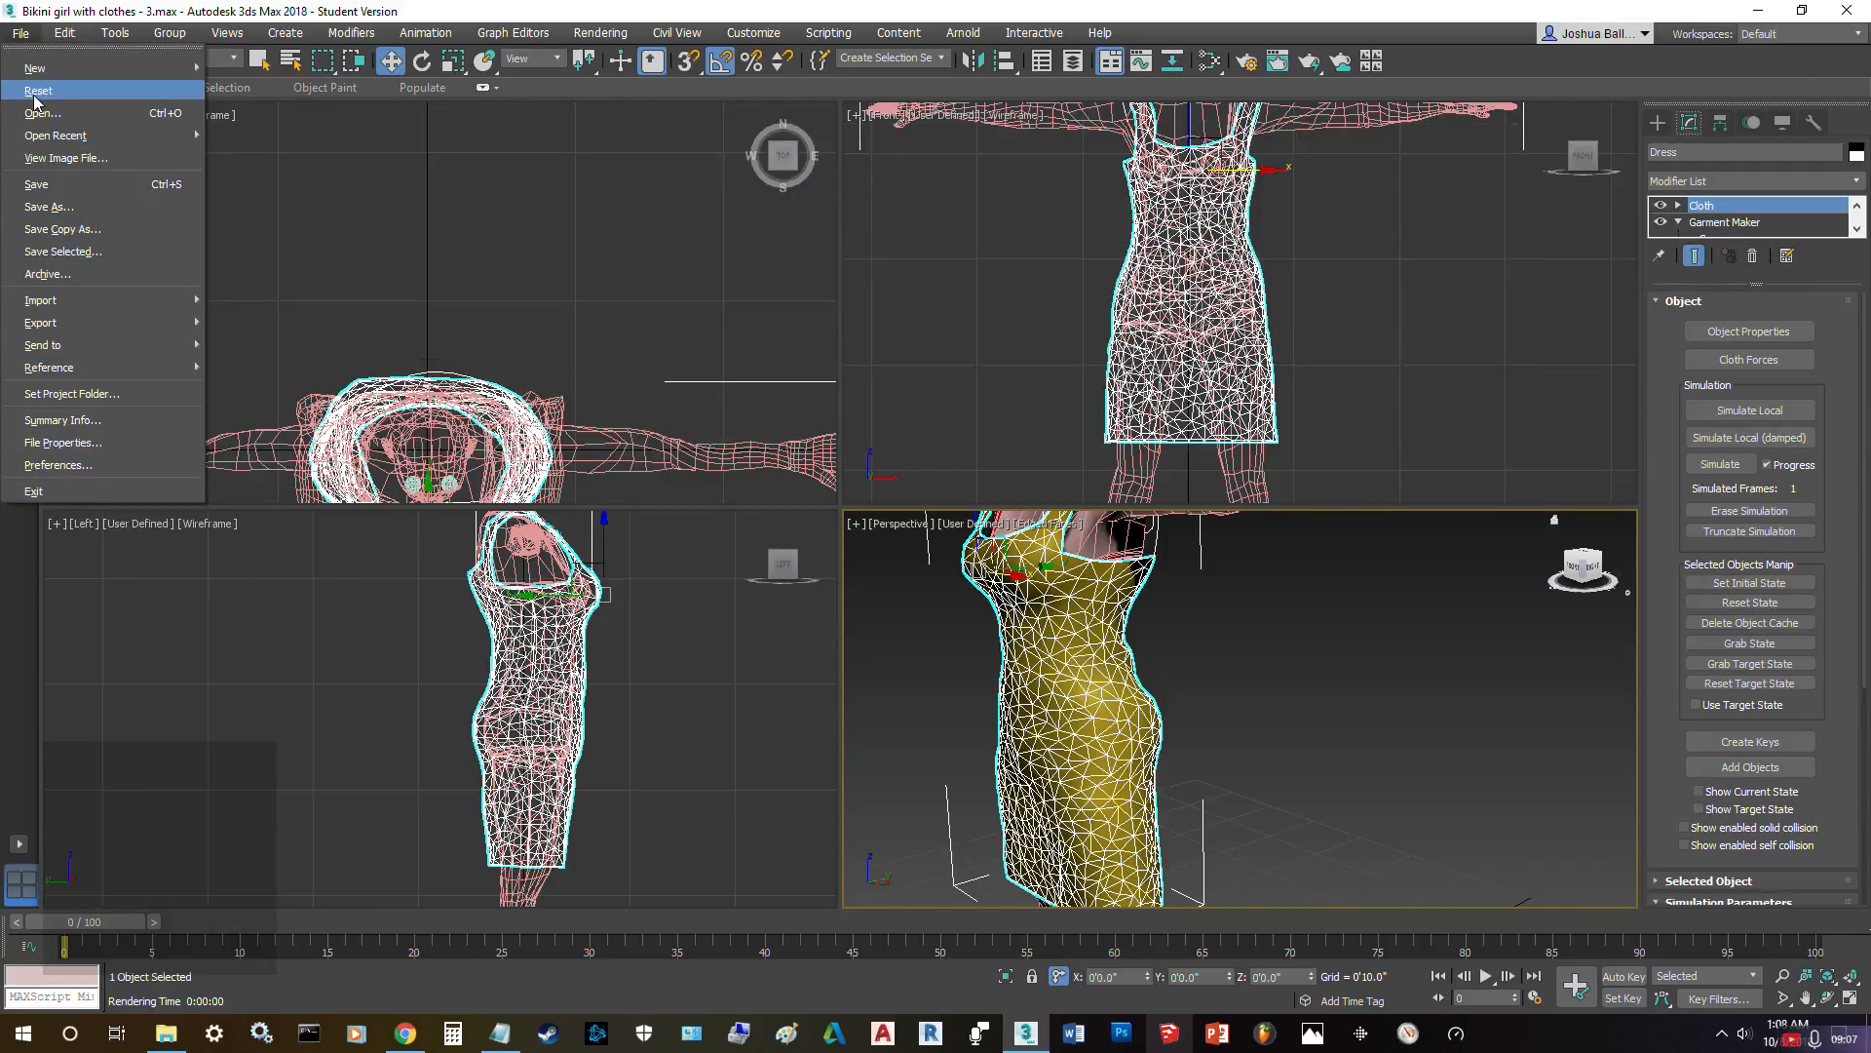
{"action": "mouse_move", "coordinate": [68, 70]}
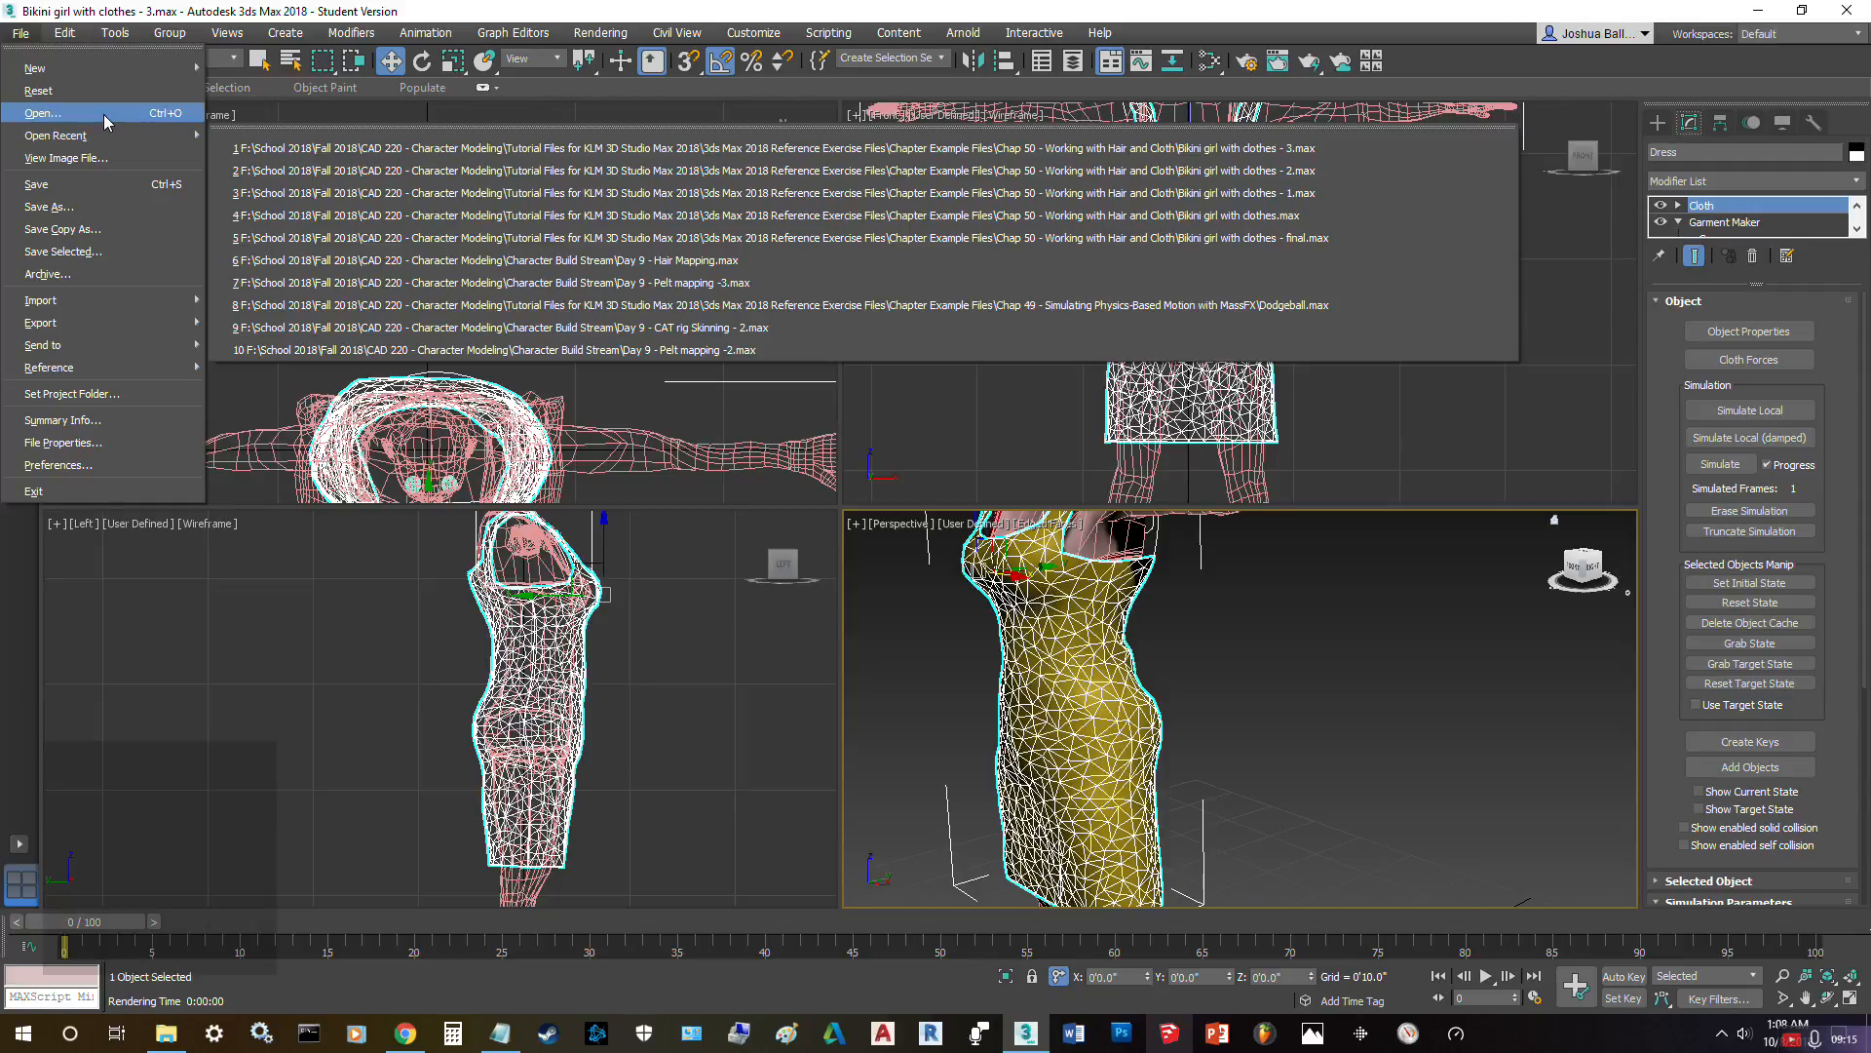
{"action": "left_click", "coordinate": [43, 113]}
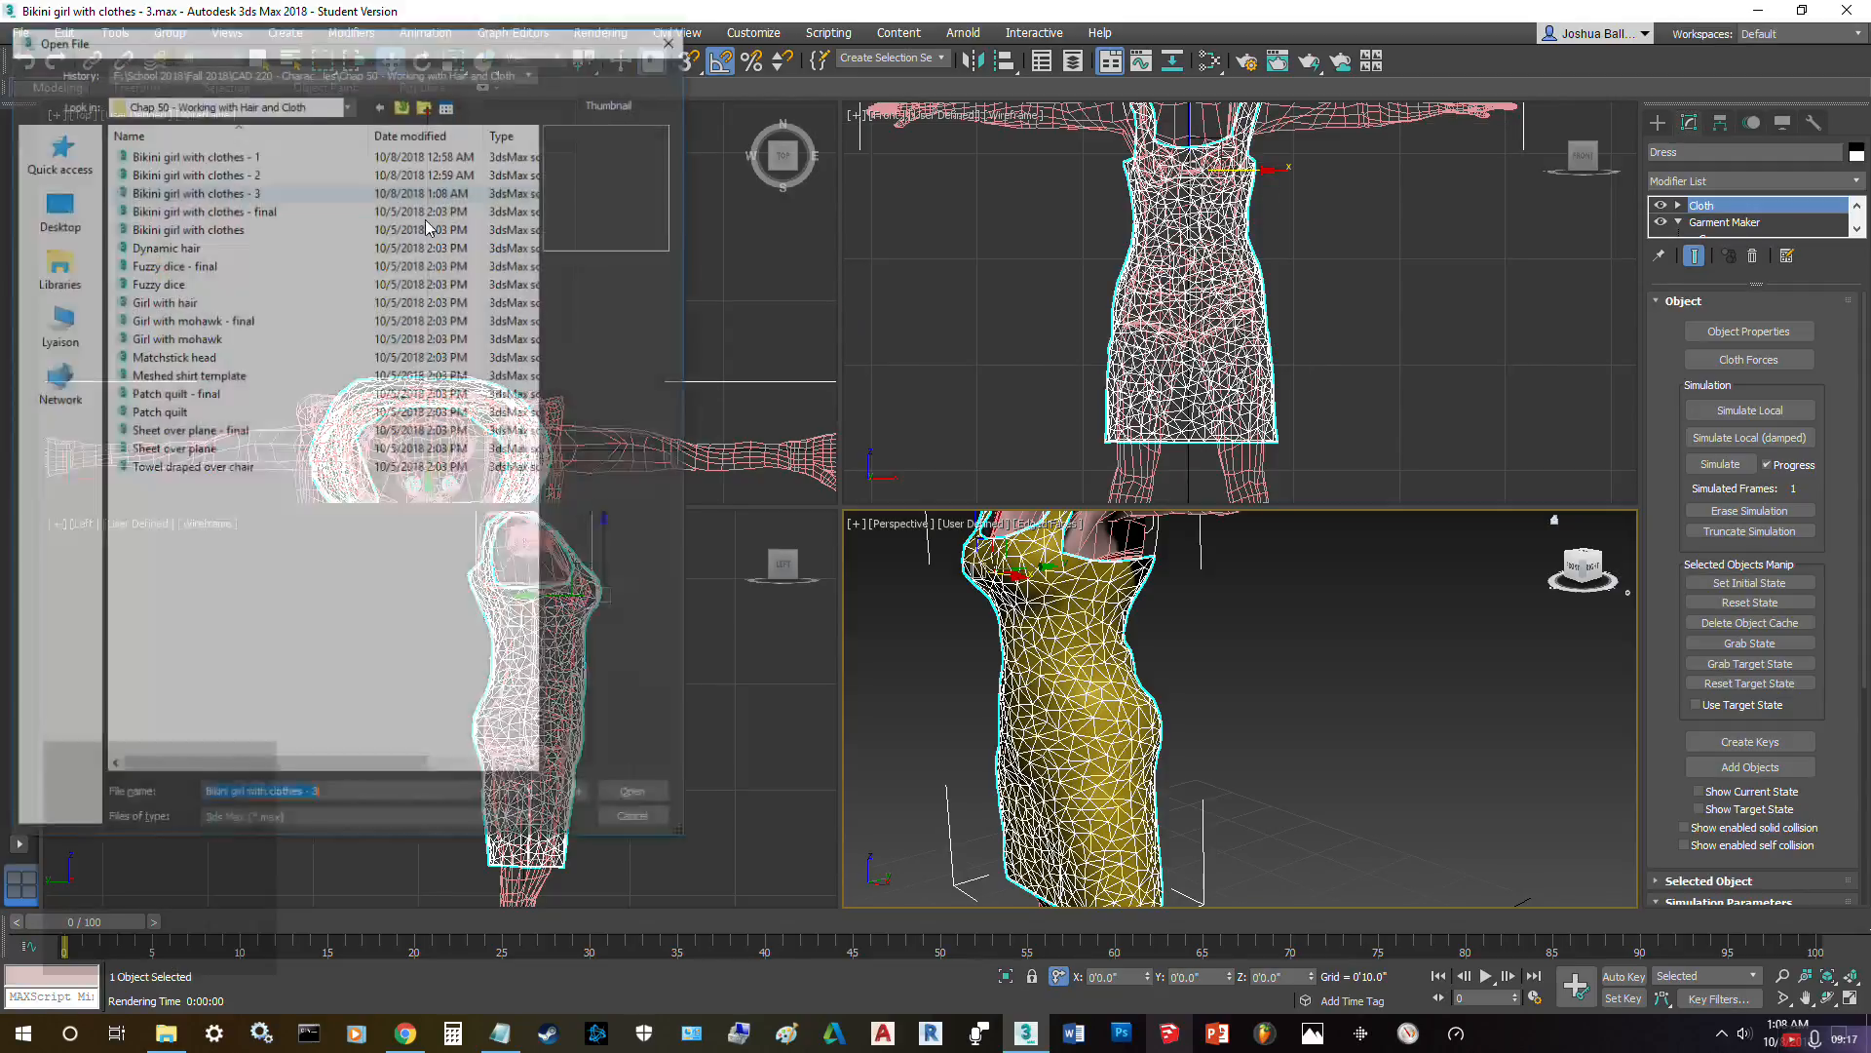
{"action": "left_click", "coordinate": [403, 105]}
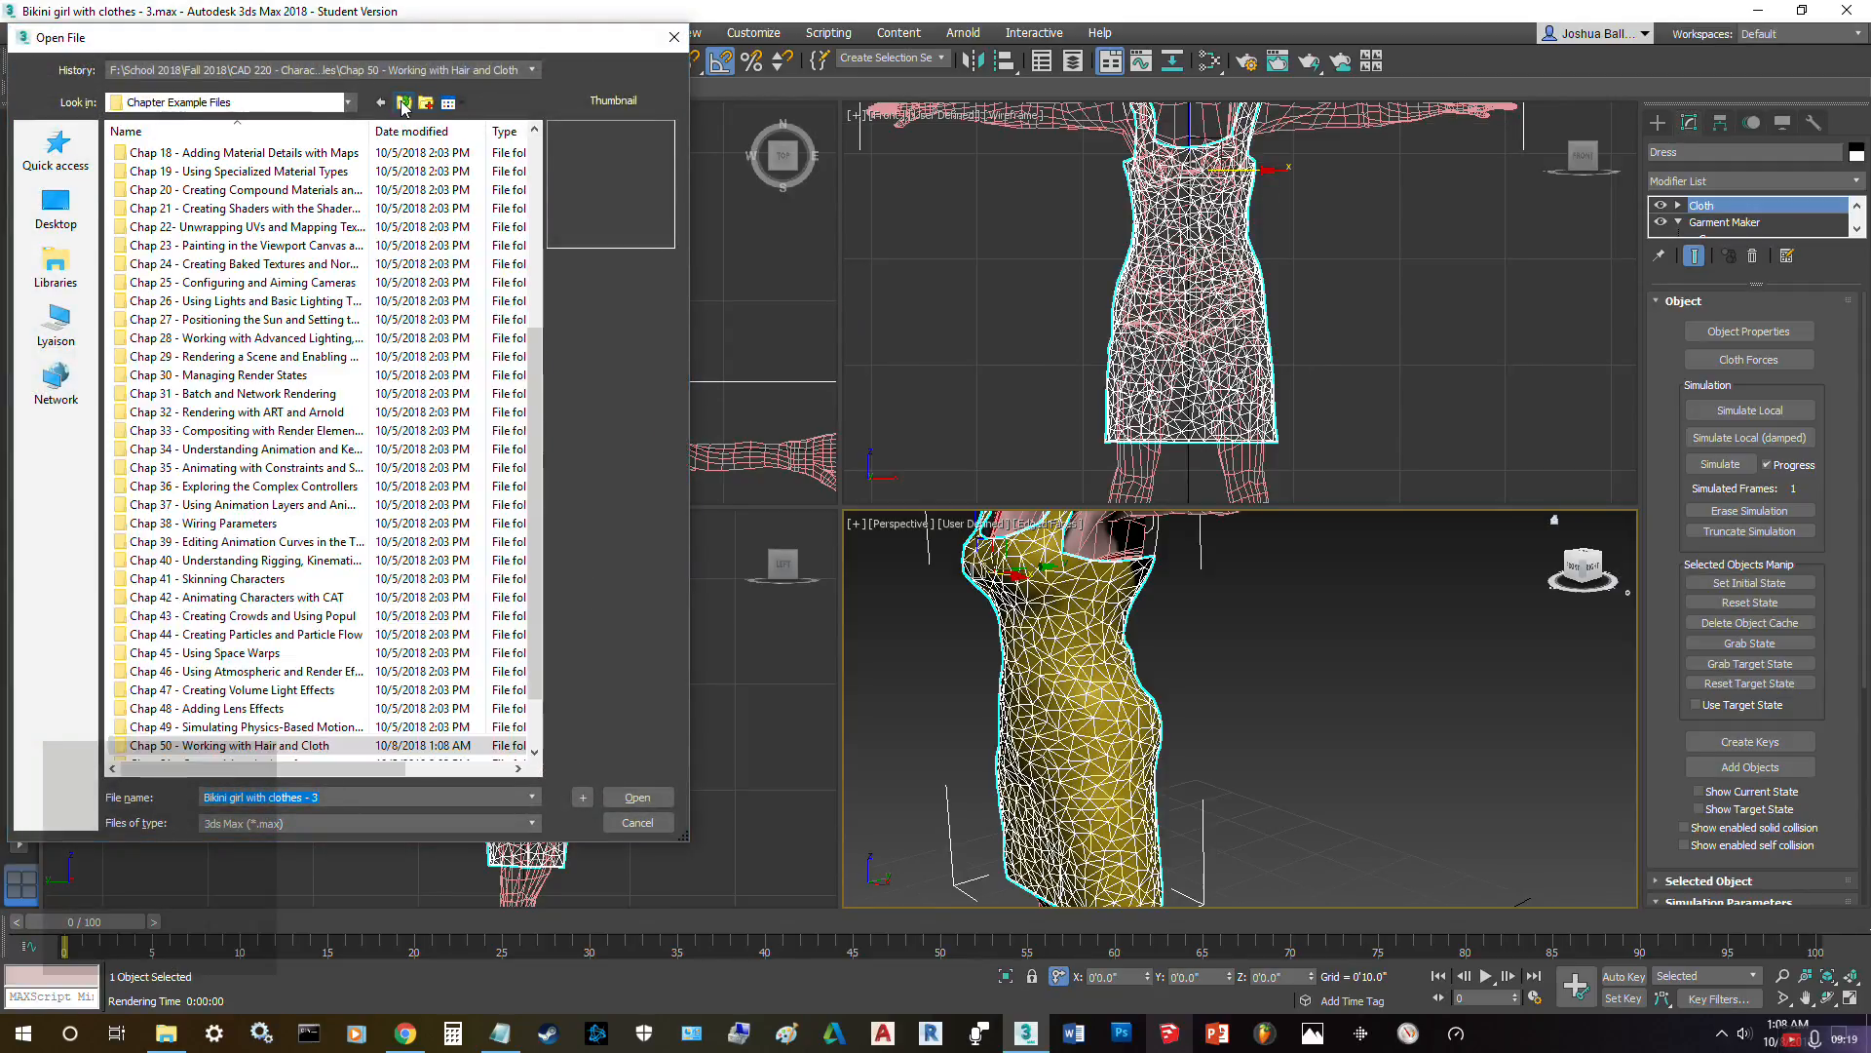
{"action": "left_click", "coordinate": [403, 104]}
{"action": "left_click", "coordinate": [404, 104]}
{"action": "left_click", "coordinate": [403, 105]}
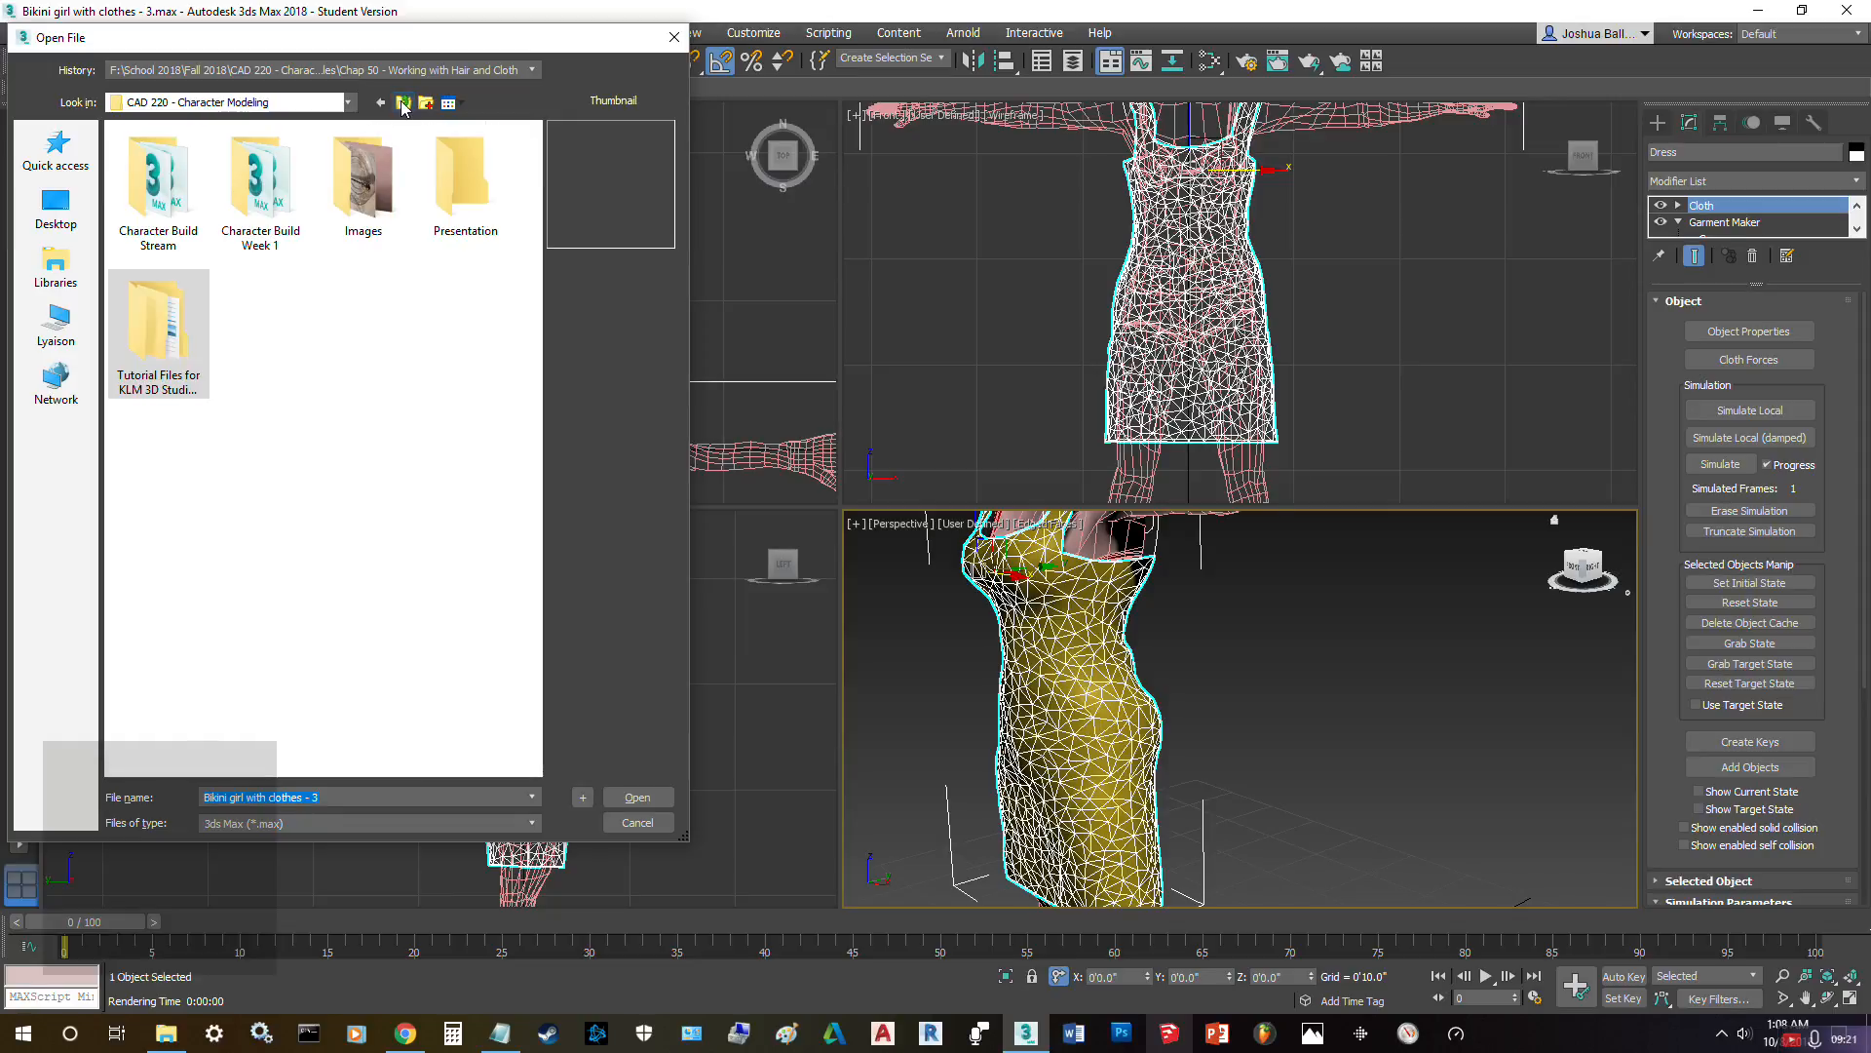
{"action": "double_click", "coordinate": [185, 200]}
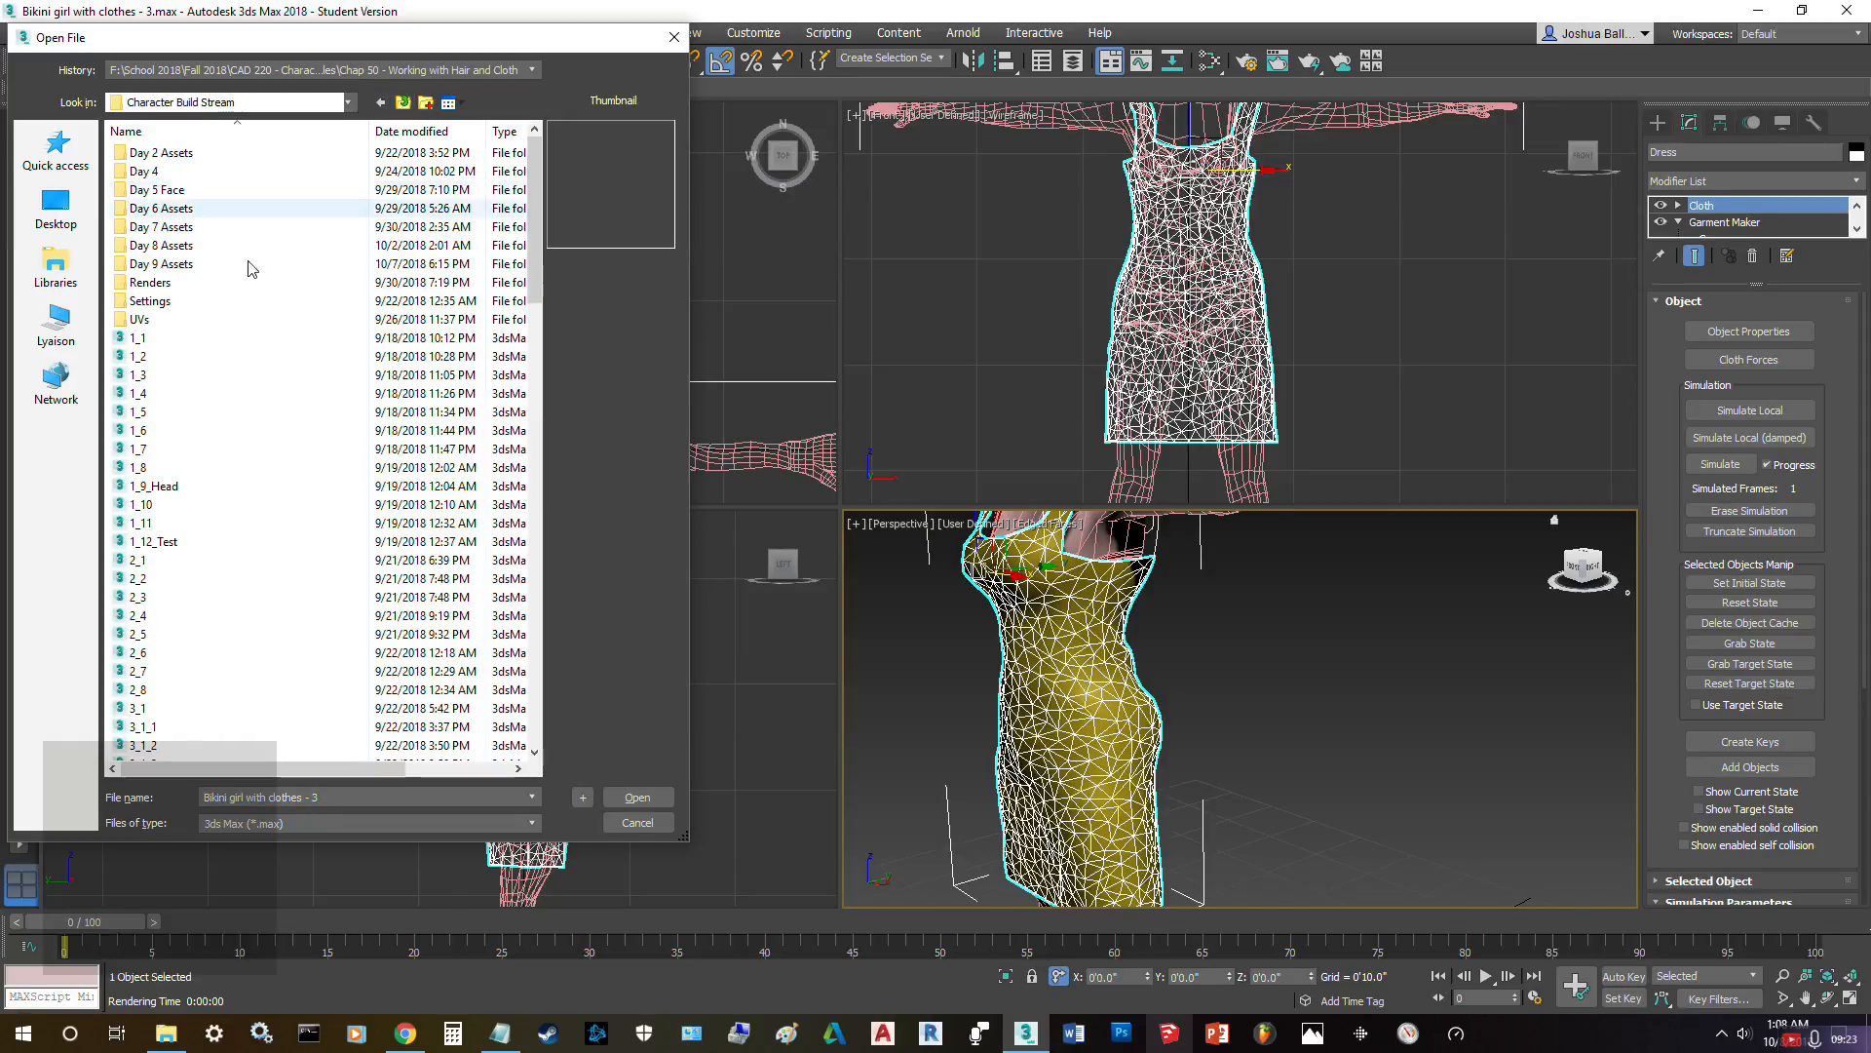
- Look through the scene files in the Character Build Stream folder for the saved cloth scenes
{"action": "scroll", "coordinate": [243, 463], "scroll_direction": "down", "scroll_amount": 20}
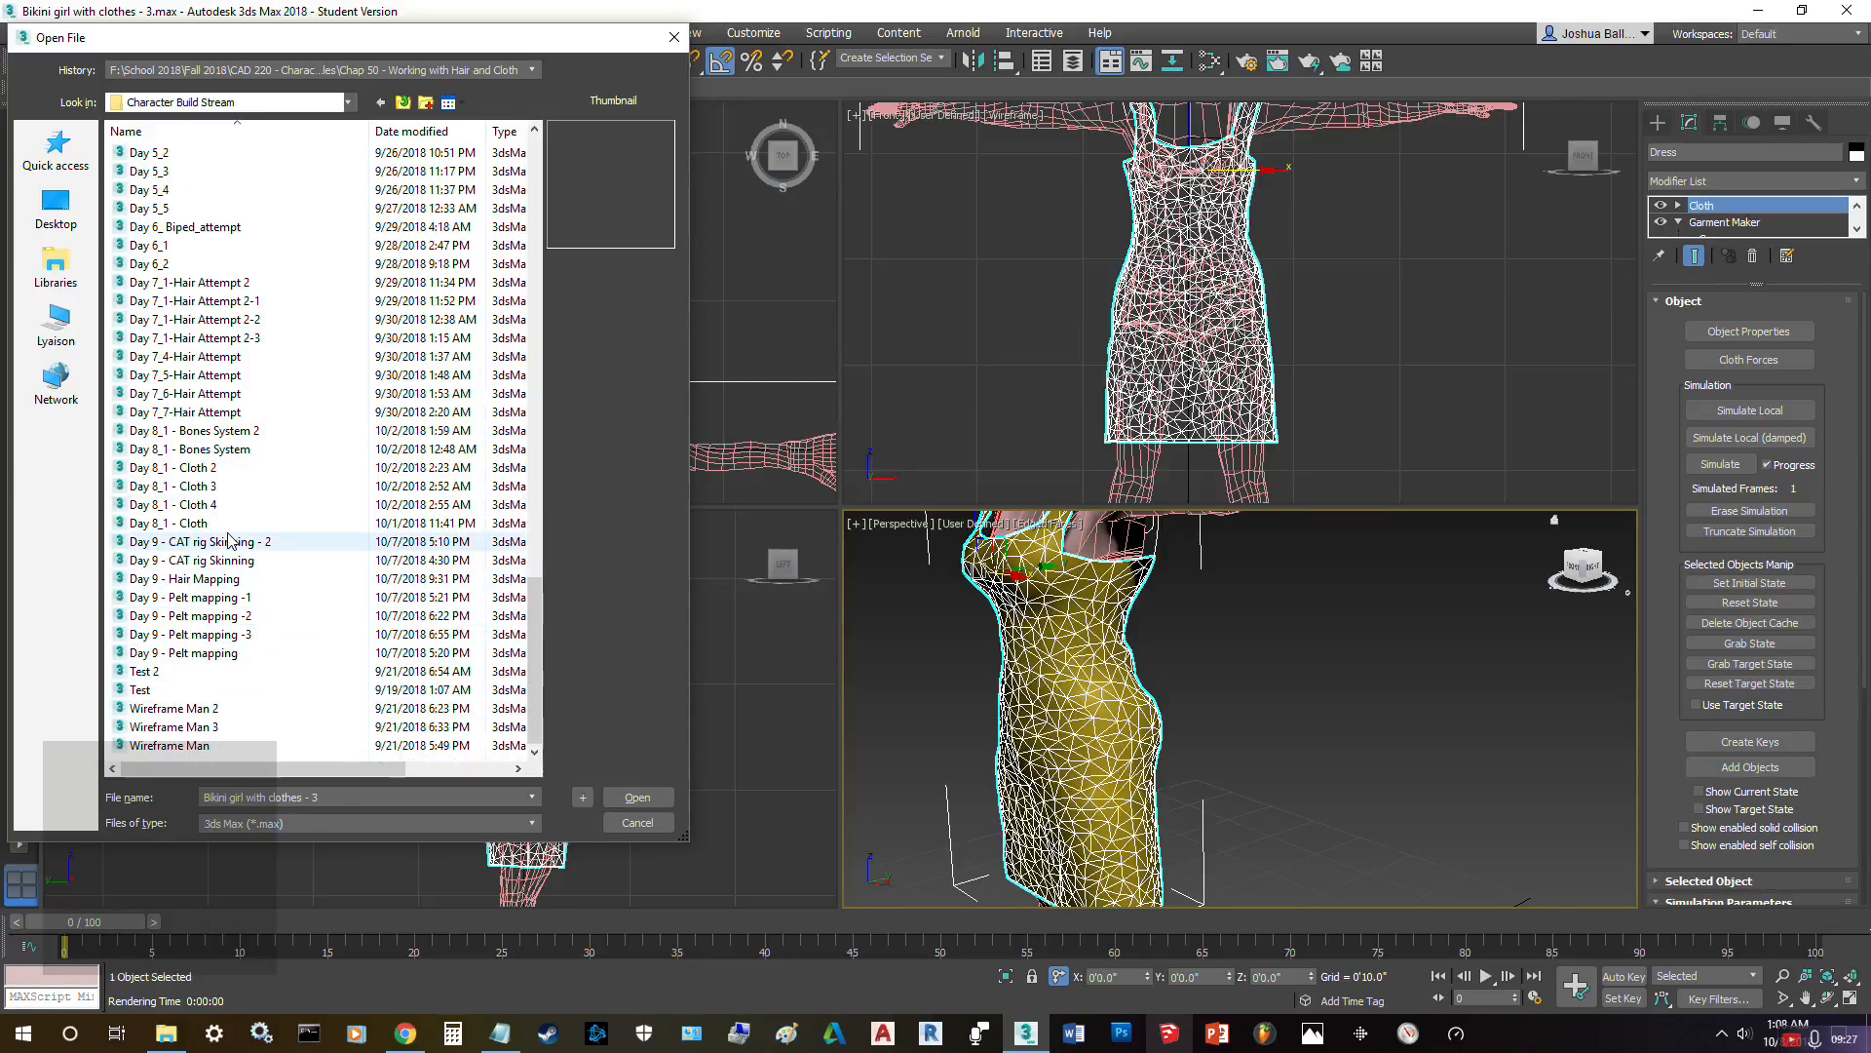
{"action": "scroll", "coordinate": [263, 633], "scroll_direction": "up", "scroll_amount": 5}
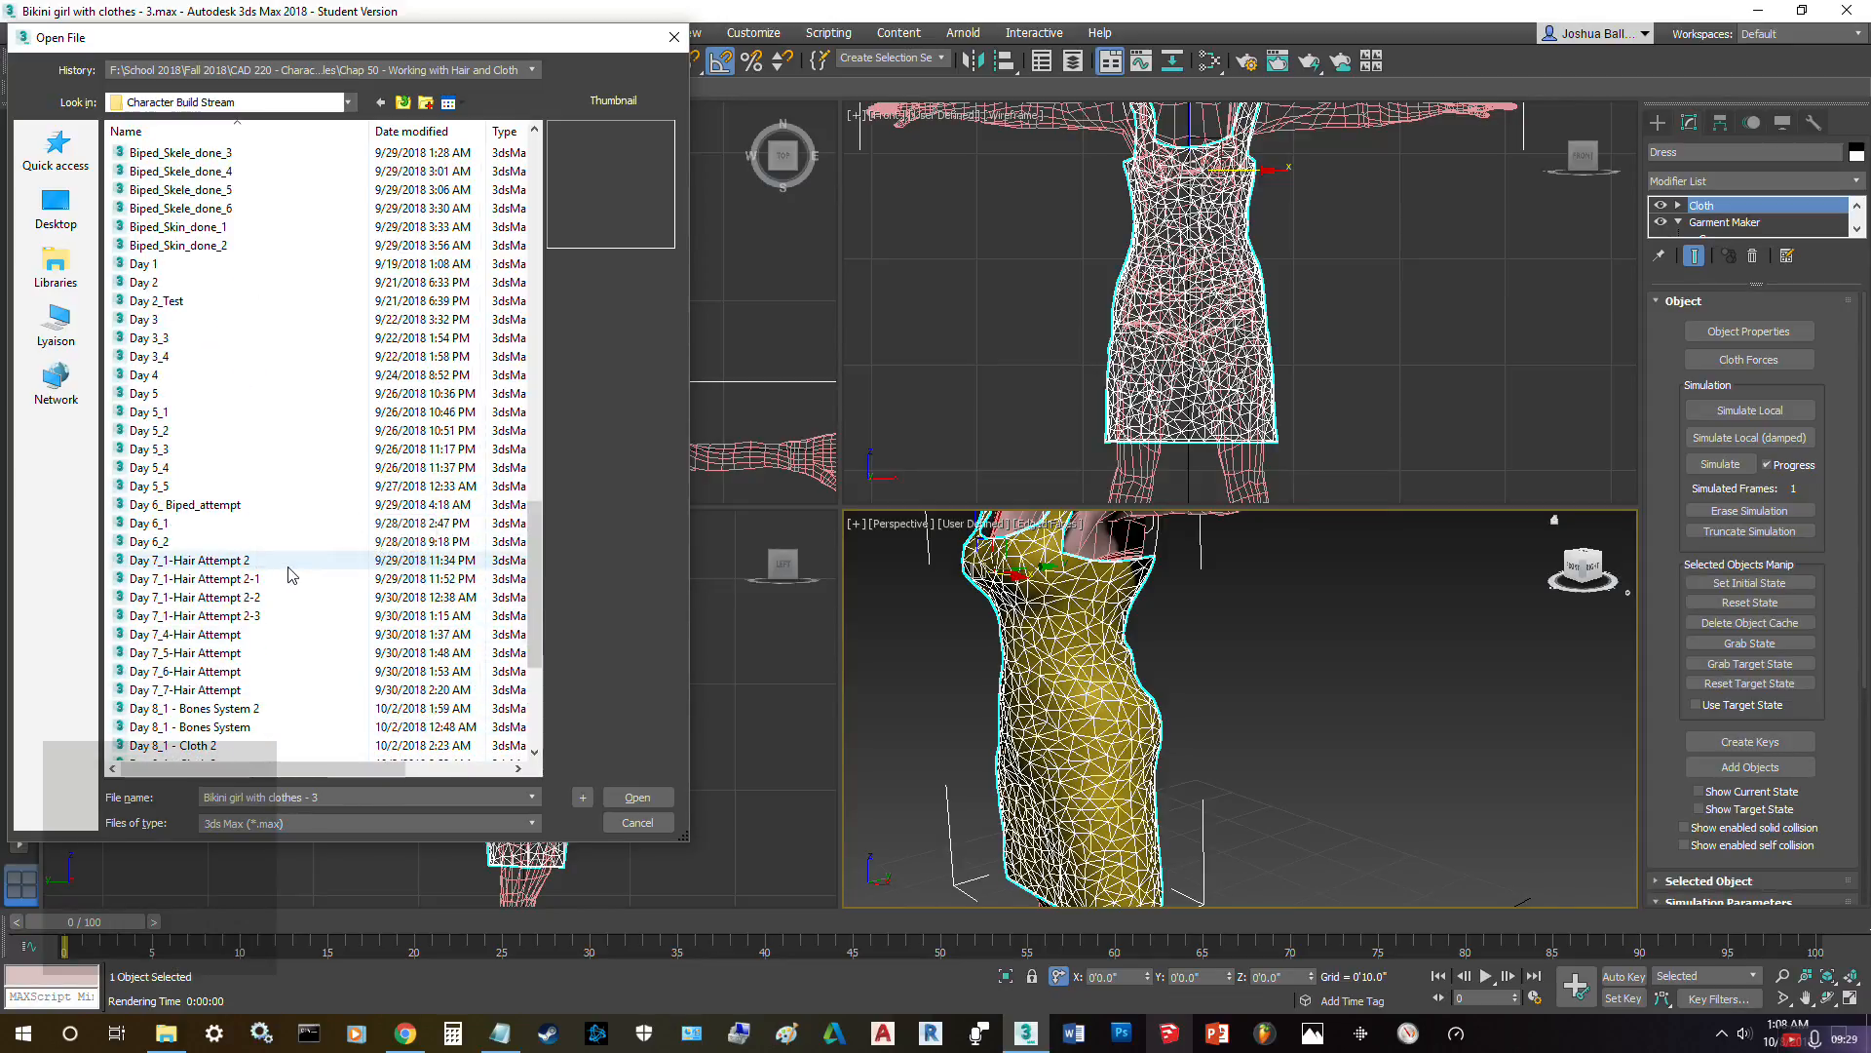
{"action": "scroll", "coordinate": [271, 596], "scroll_direction": "up", "scroll_amount": 6}
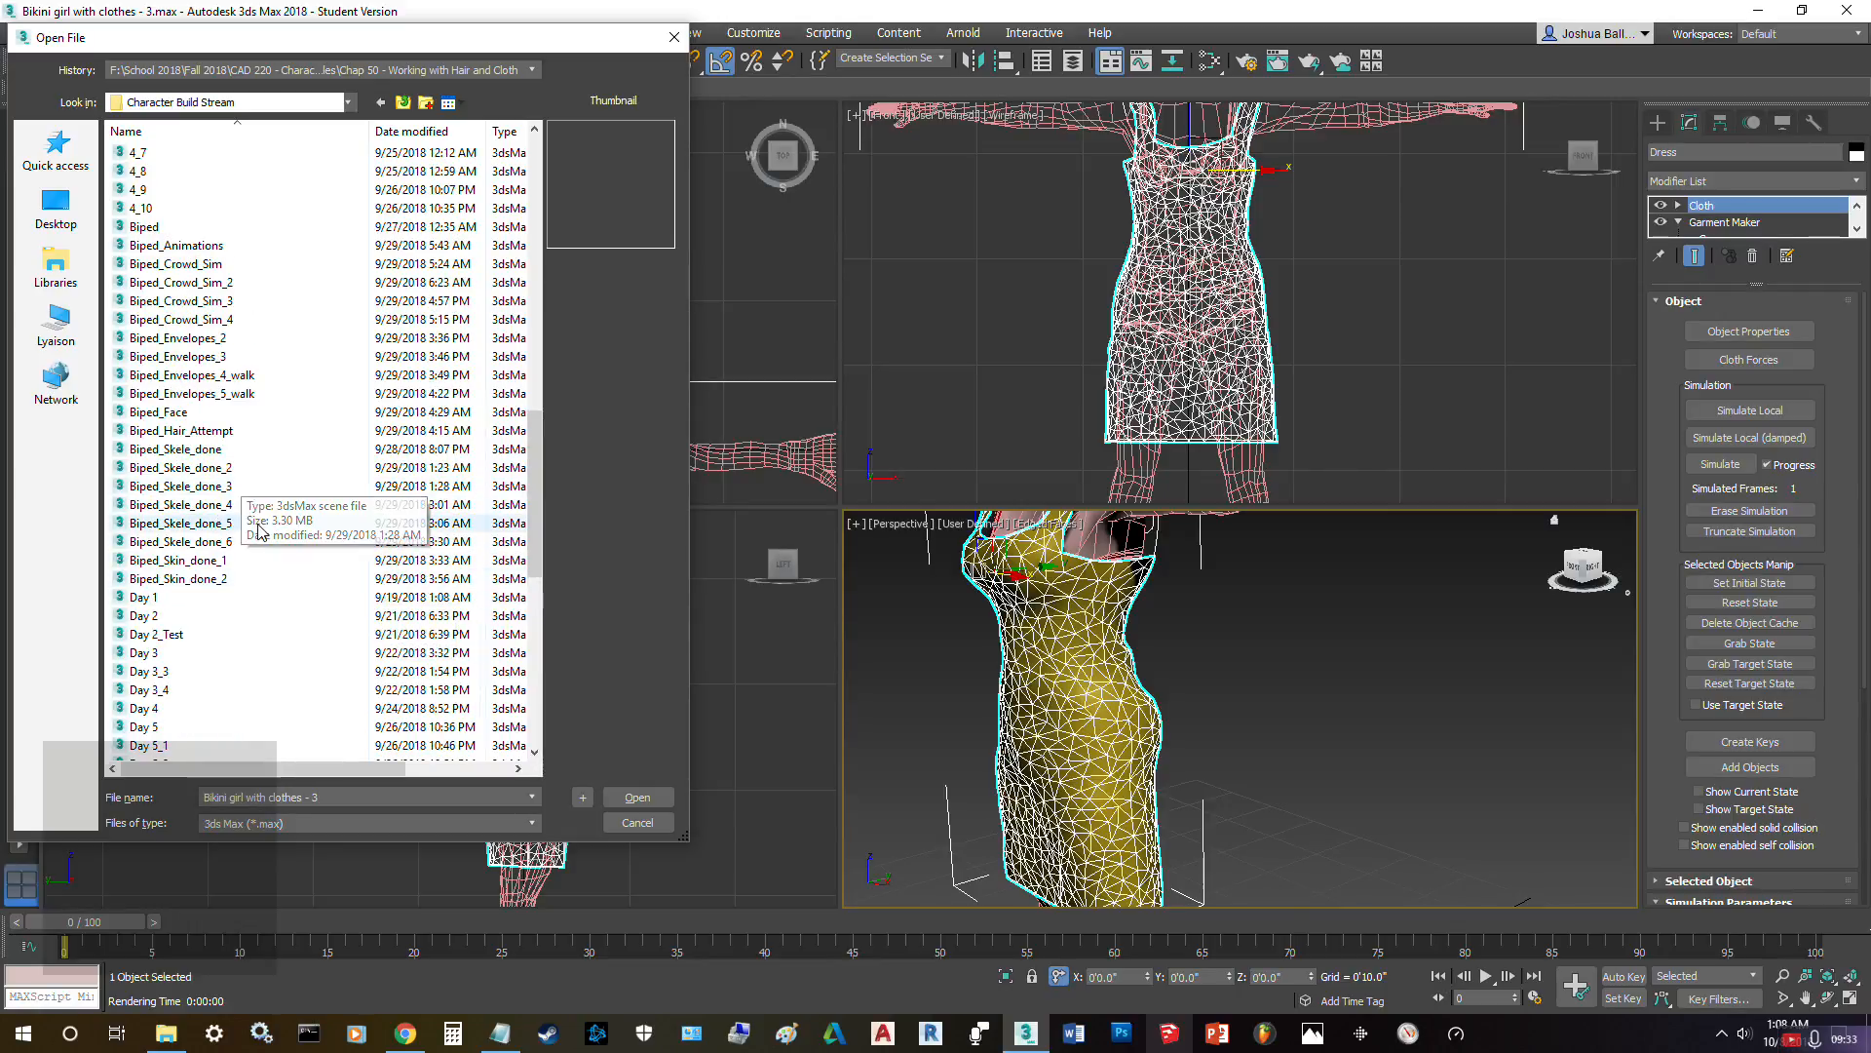
{"action": "scroll", "coordinate": [266, 480], "scroll_direction": "up", "scroll_amount": 3}
{"action": "scroll", "coordinate": [266, 477], "scroll_direction": "down", "scroll_amount": 7}
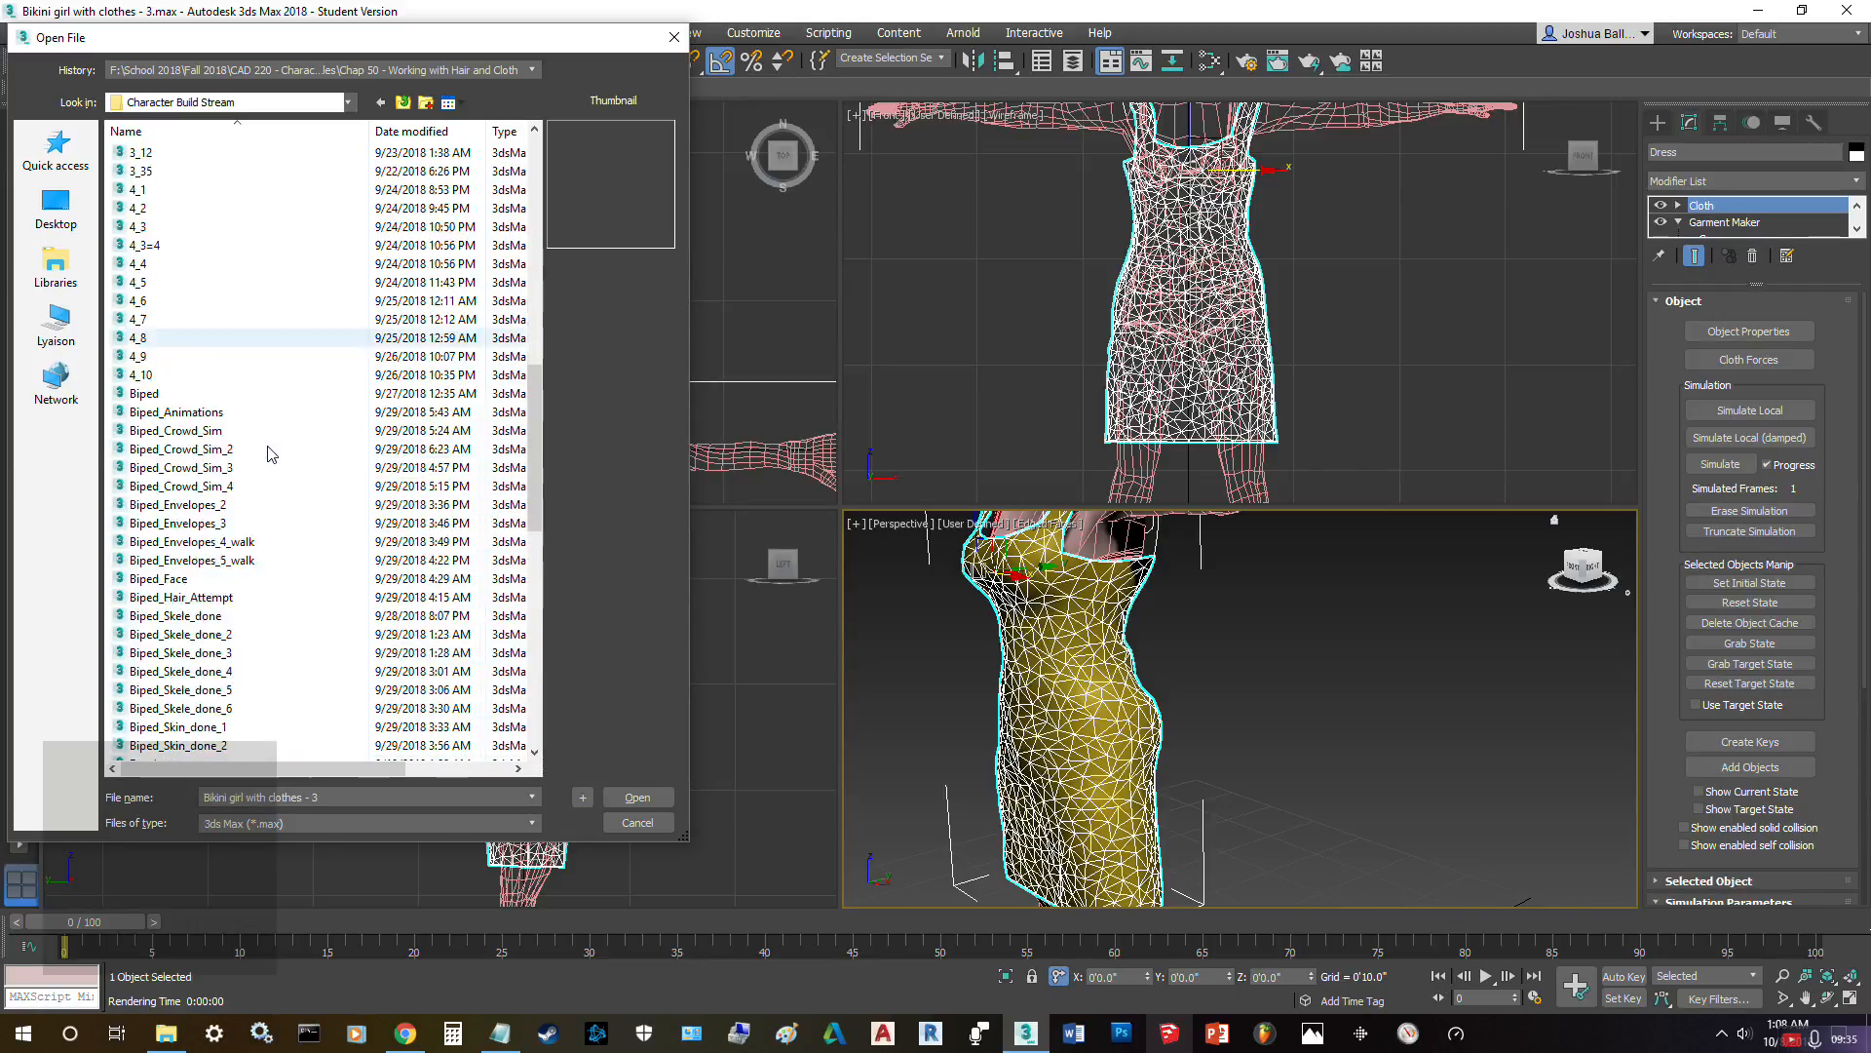
{"action": "scroll", "coordinate": [271, 455], "scroll_direction": "down", "scroll_amount": 1}
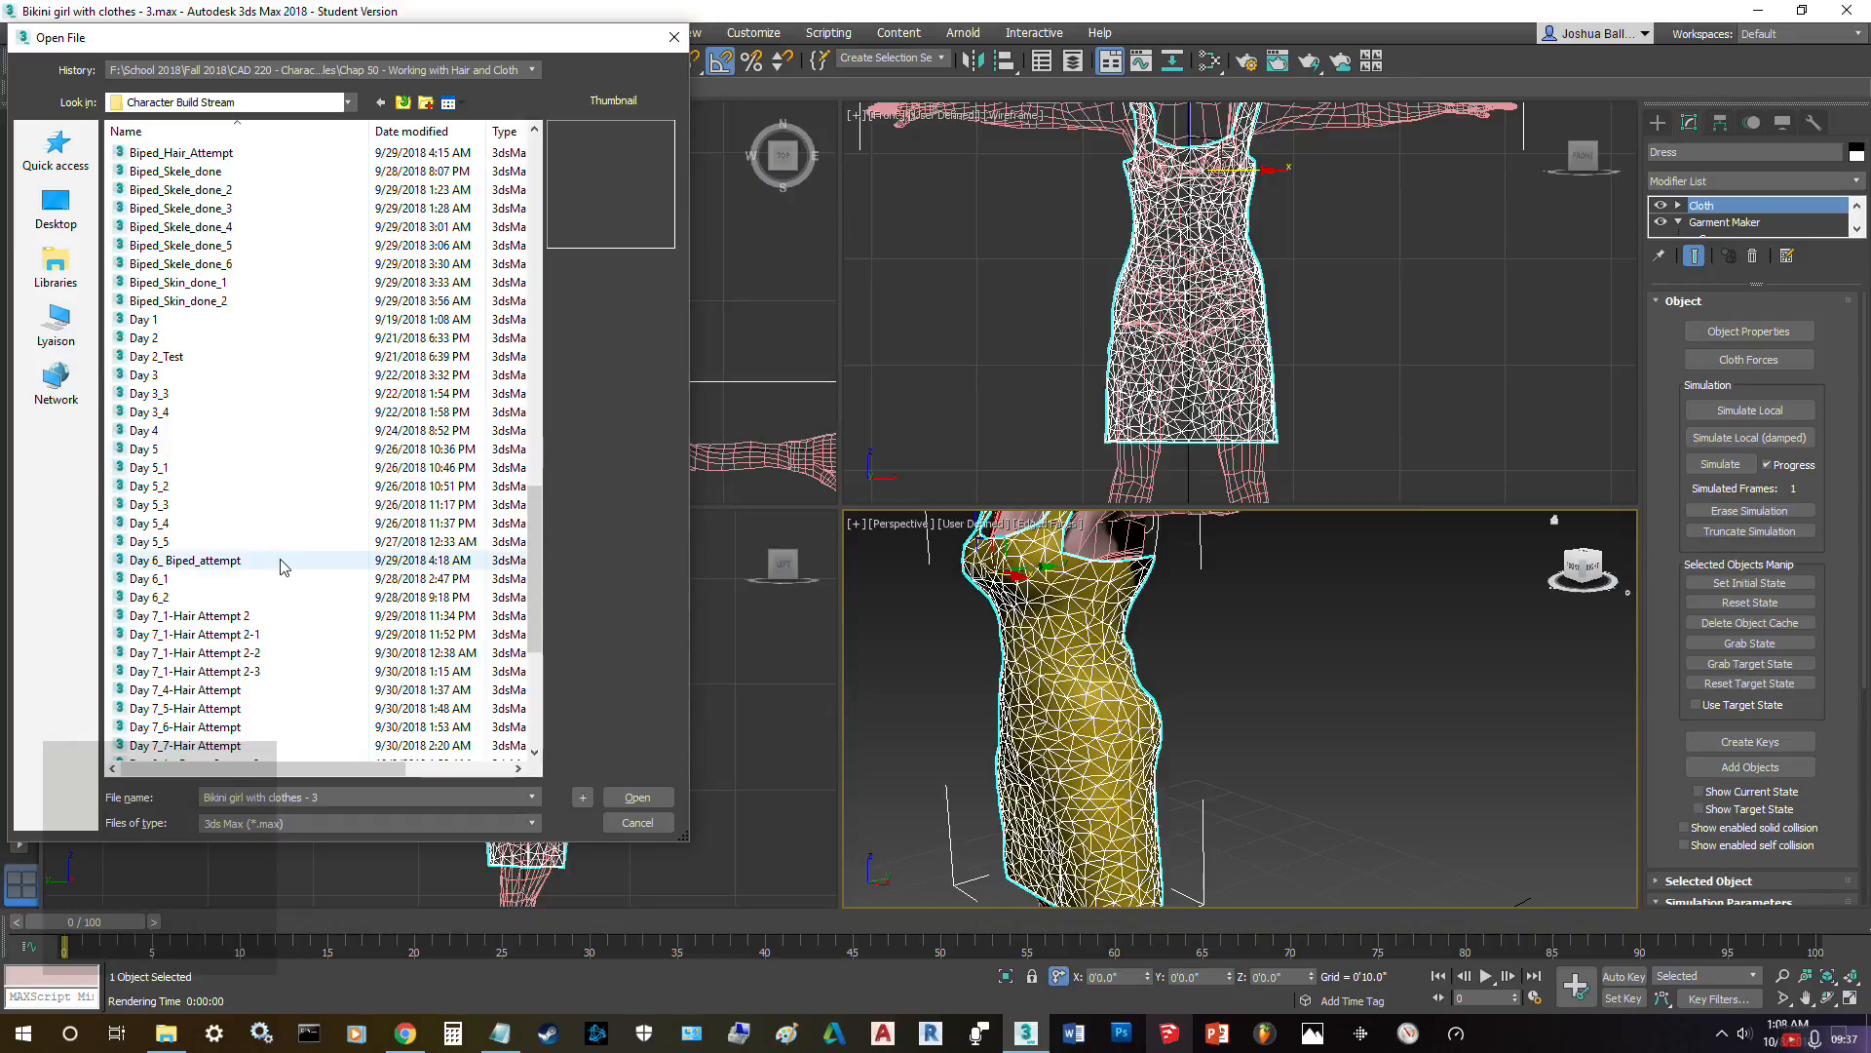
{"action": "scroll", "coordinate": [284, 566], "scroll_direction": "down", "scroll_amount": 6}
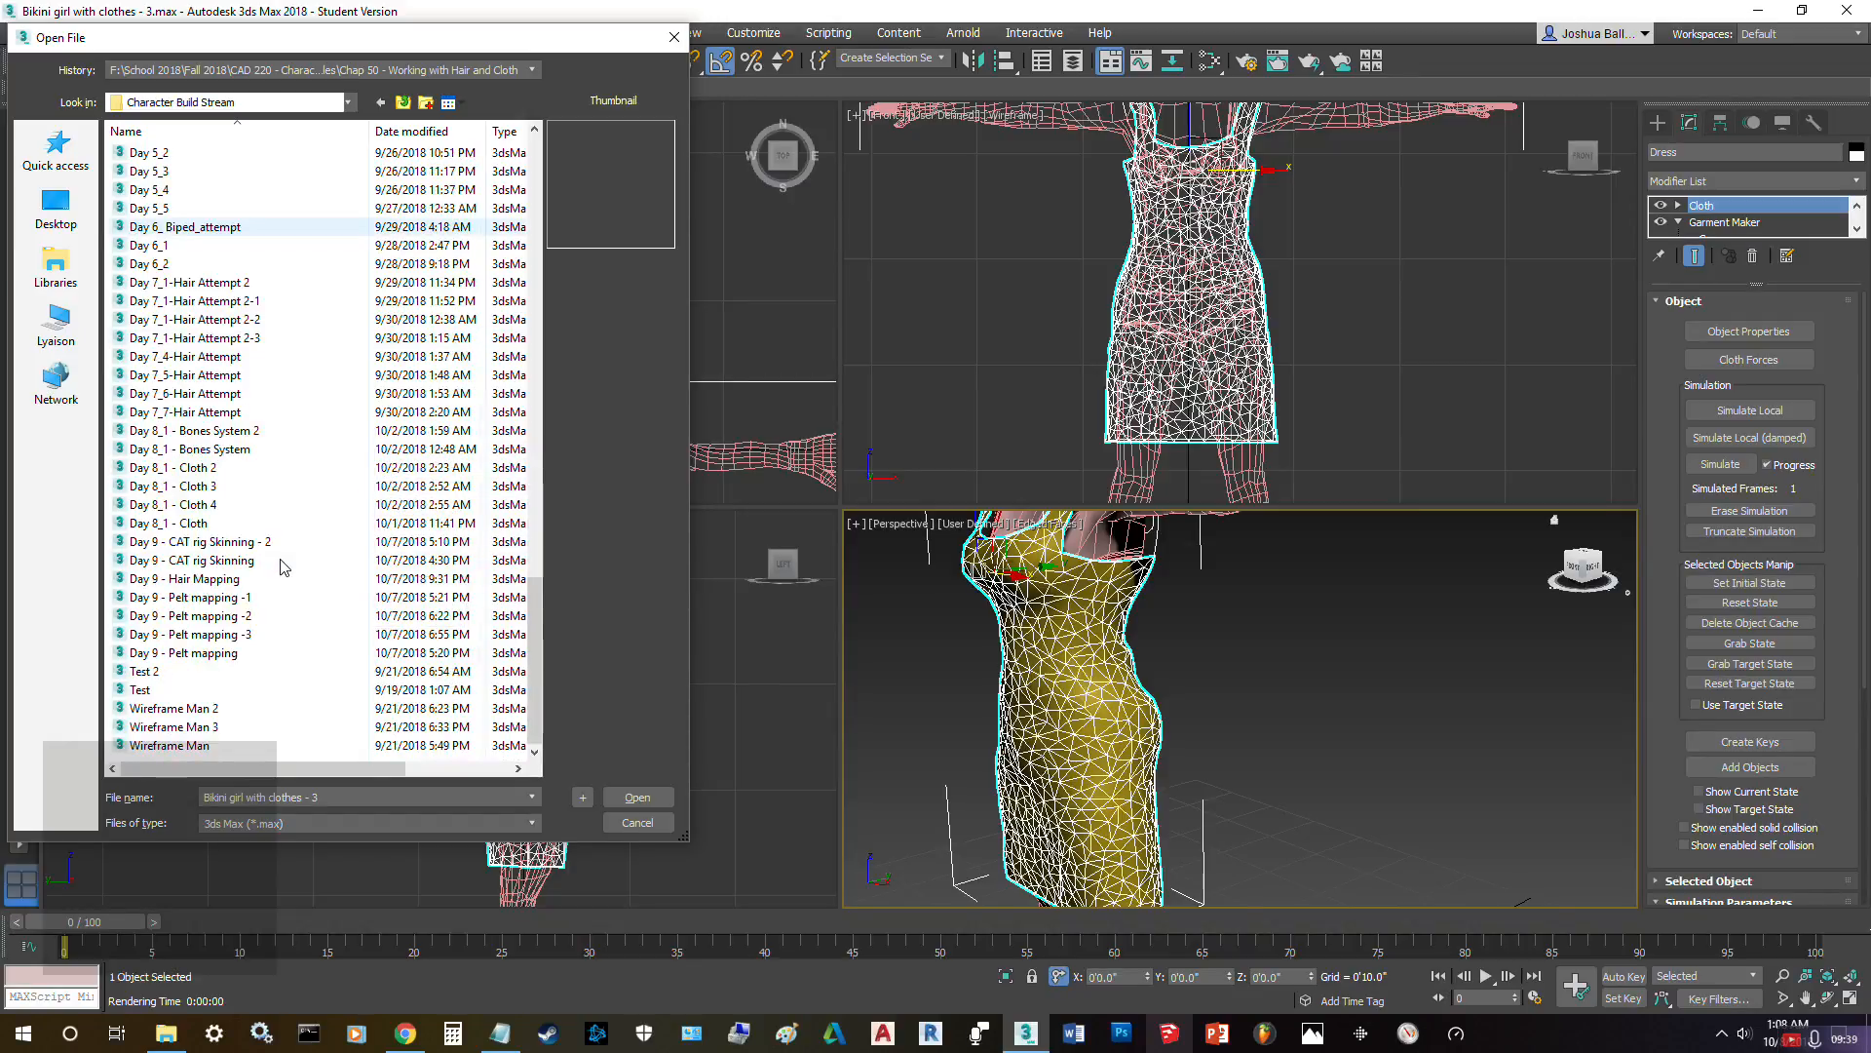
{"action": "scroll", "coordinate": [285, 564], "scroll_direction": "up", "scroll_amount": 20}
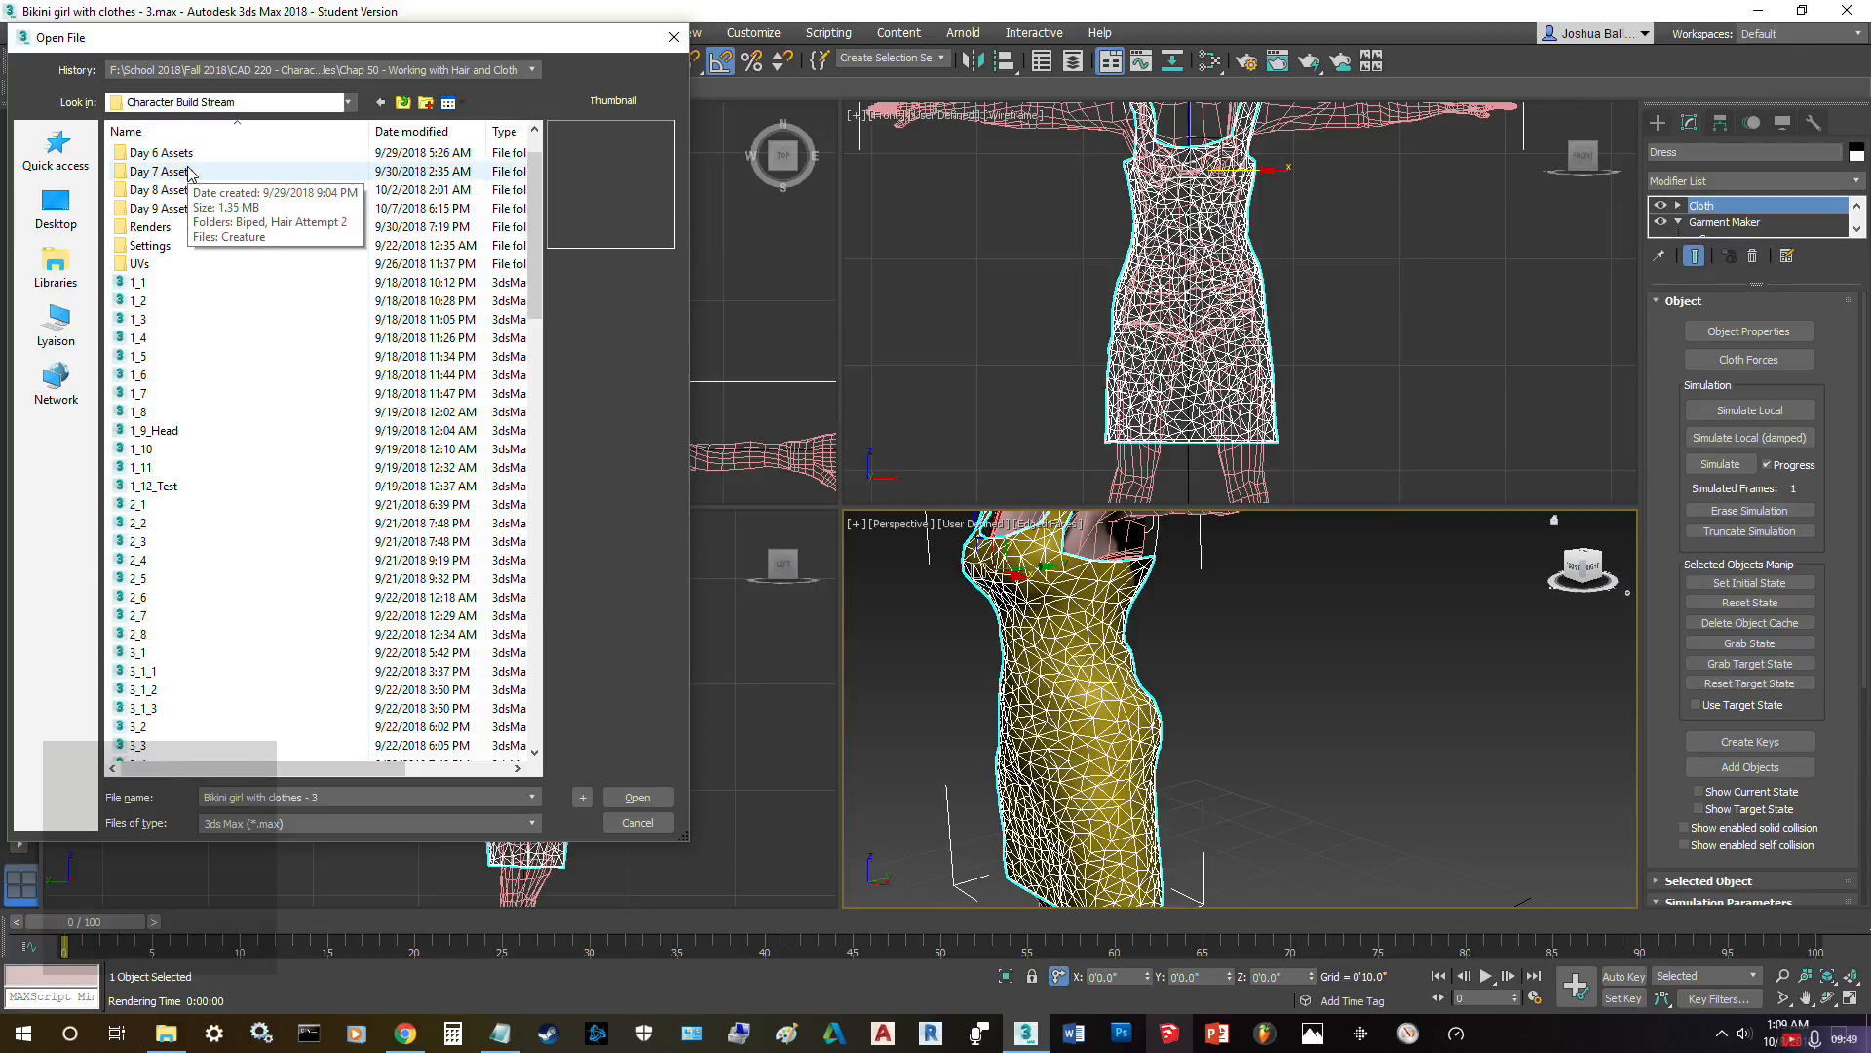
{"action": "scroll", "coordinate": [268, 484], "scroll_direction": "down", "scroll_amount": 8}
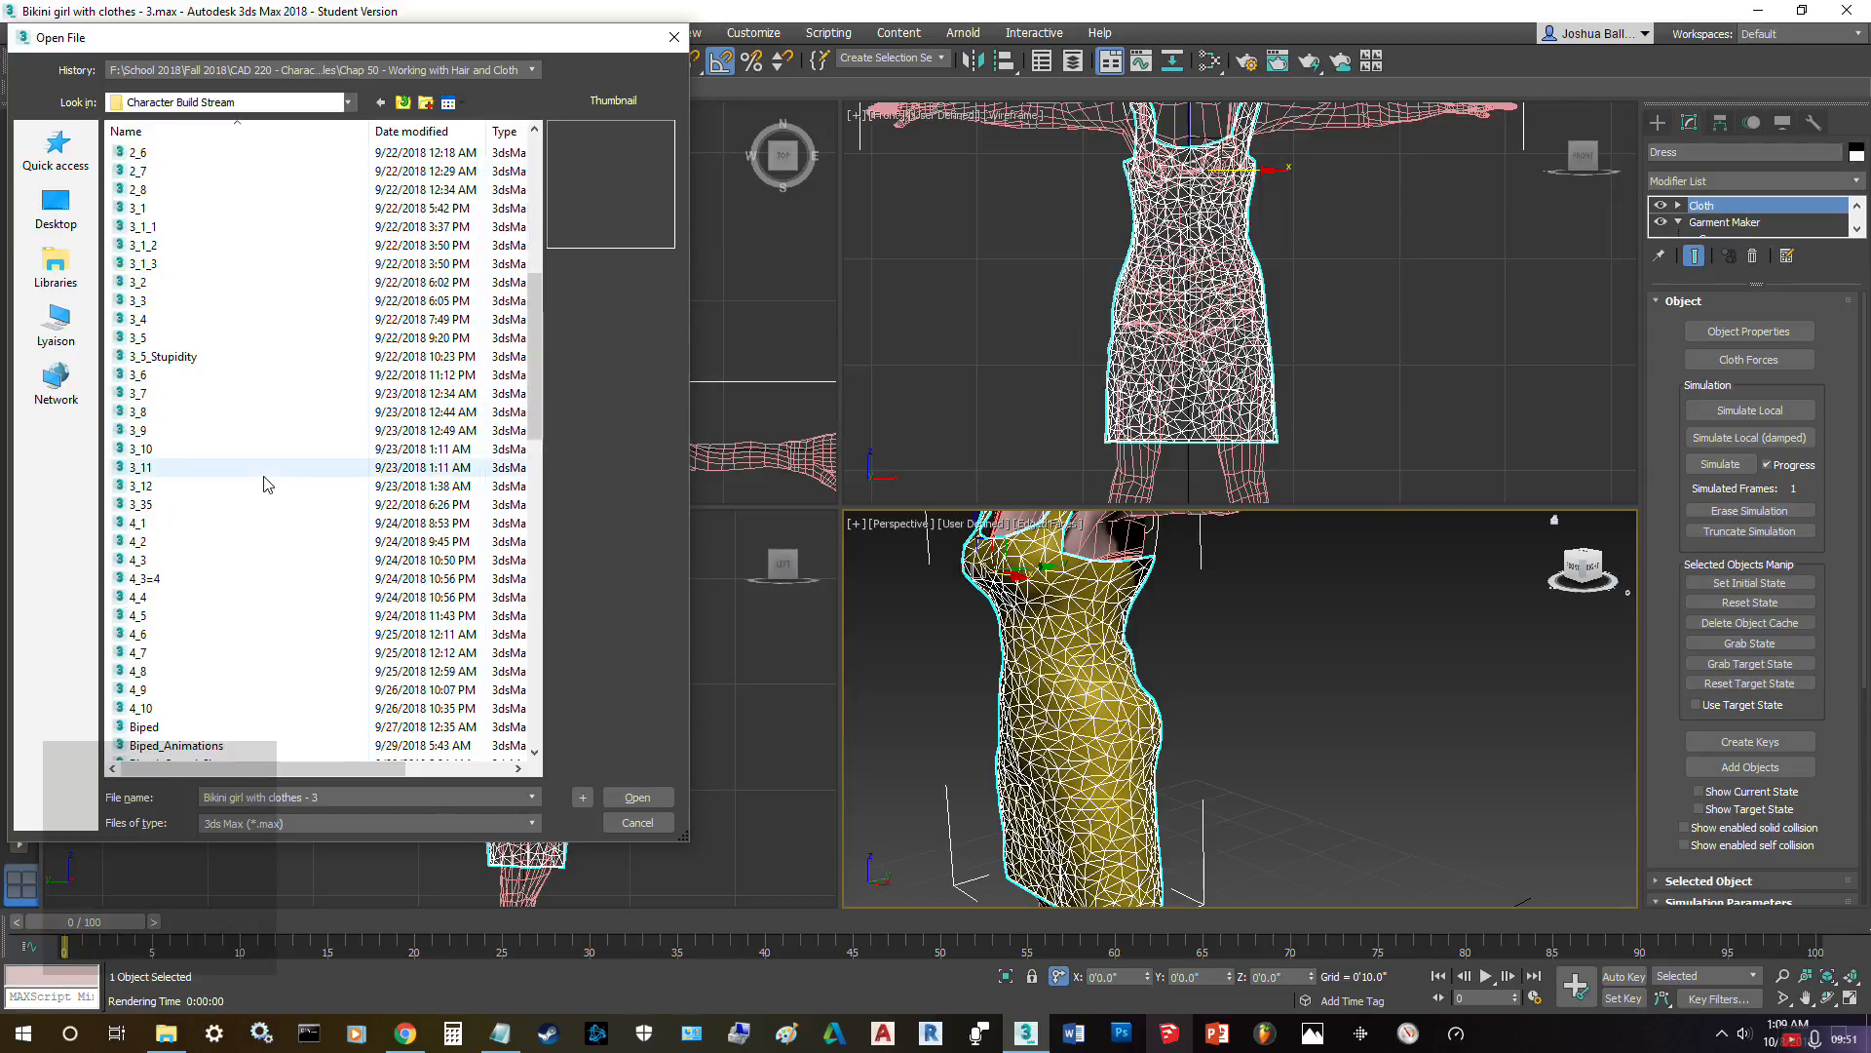
{"action": "scroll", "coordinate": [268, 485], "scroll_direction": "down", "scroll_amount": 11}
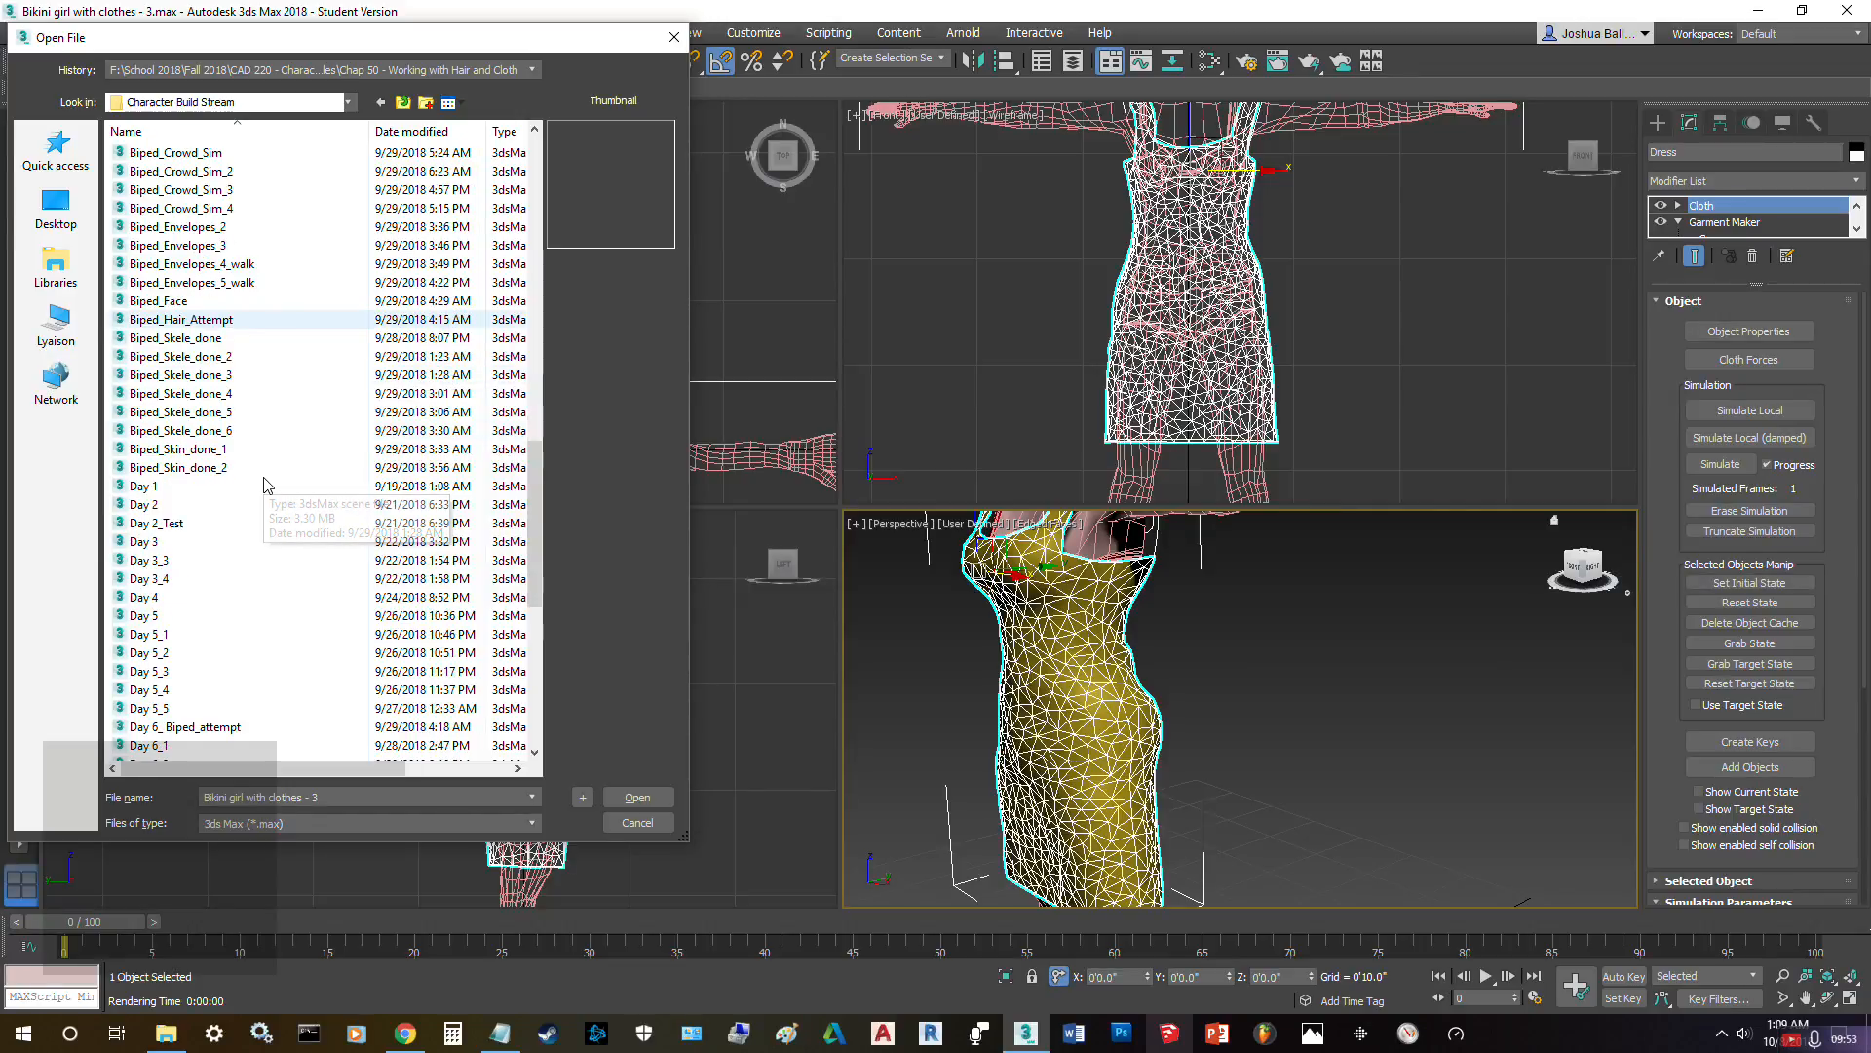
{"action": "scroll", "coordinate": [268, 484], "scroll_direction": "down", "scroll_amount": 8}
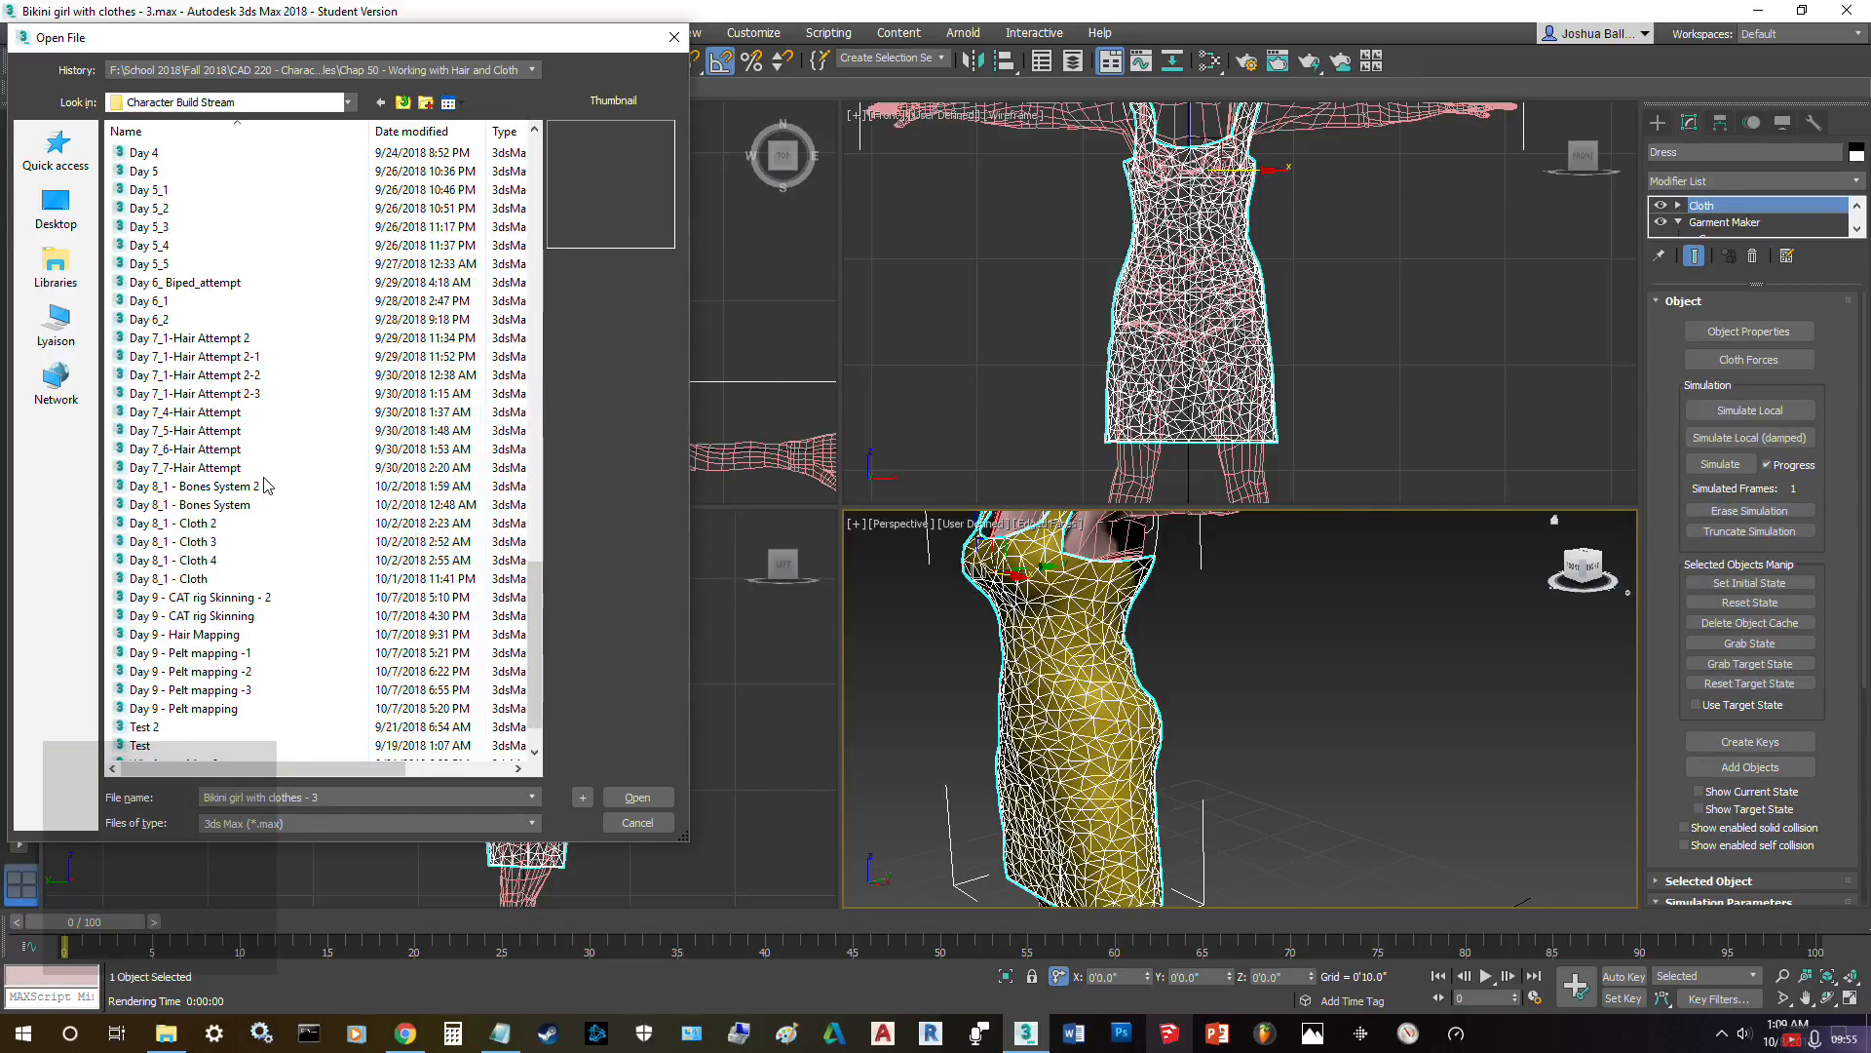
{"action": "scroll", "coordinate": [268, 488], "scroll_direction": "down", "scroll_amount": 1}
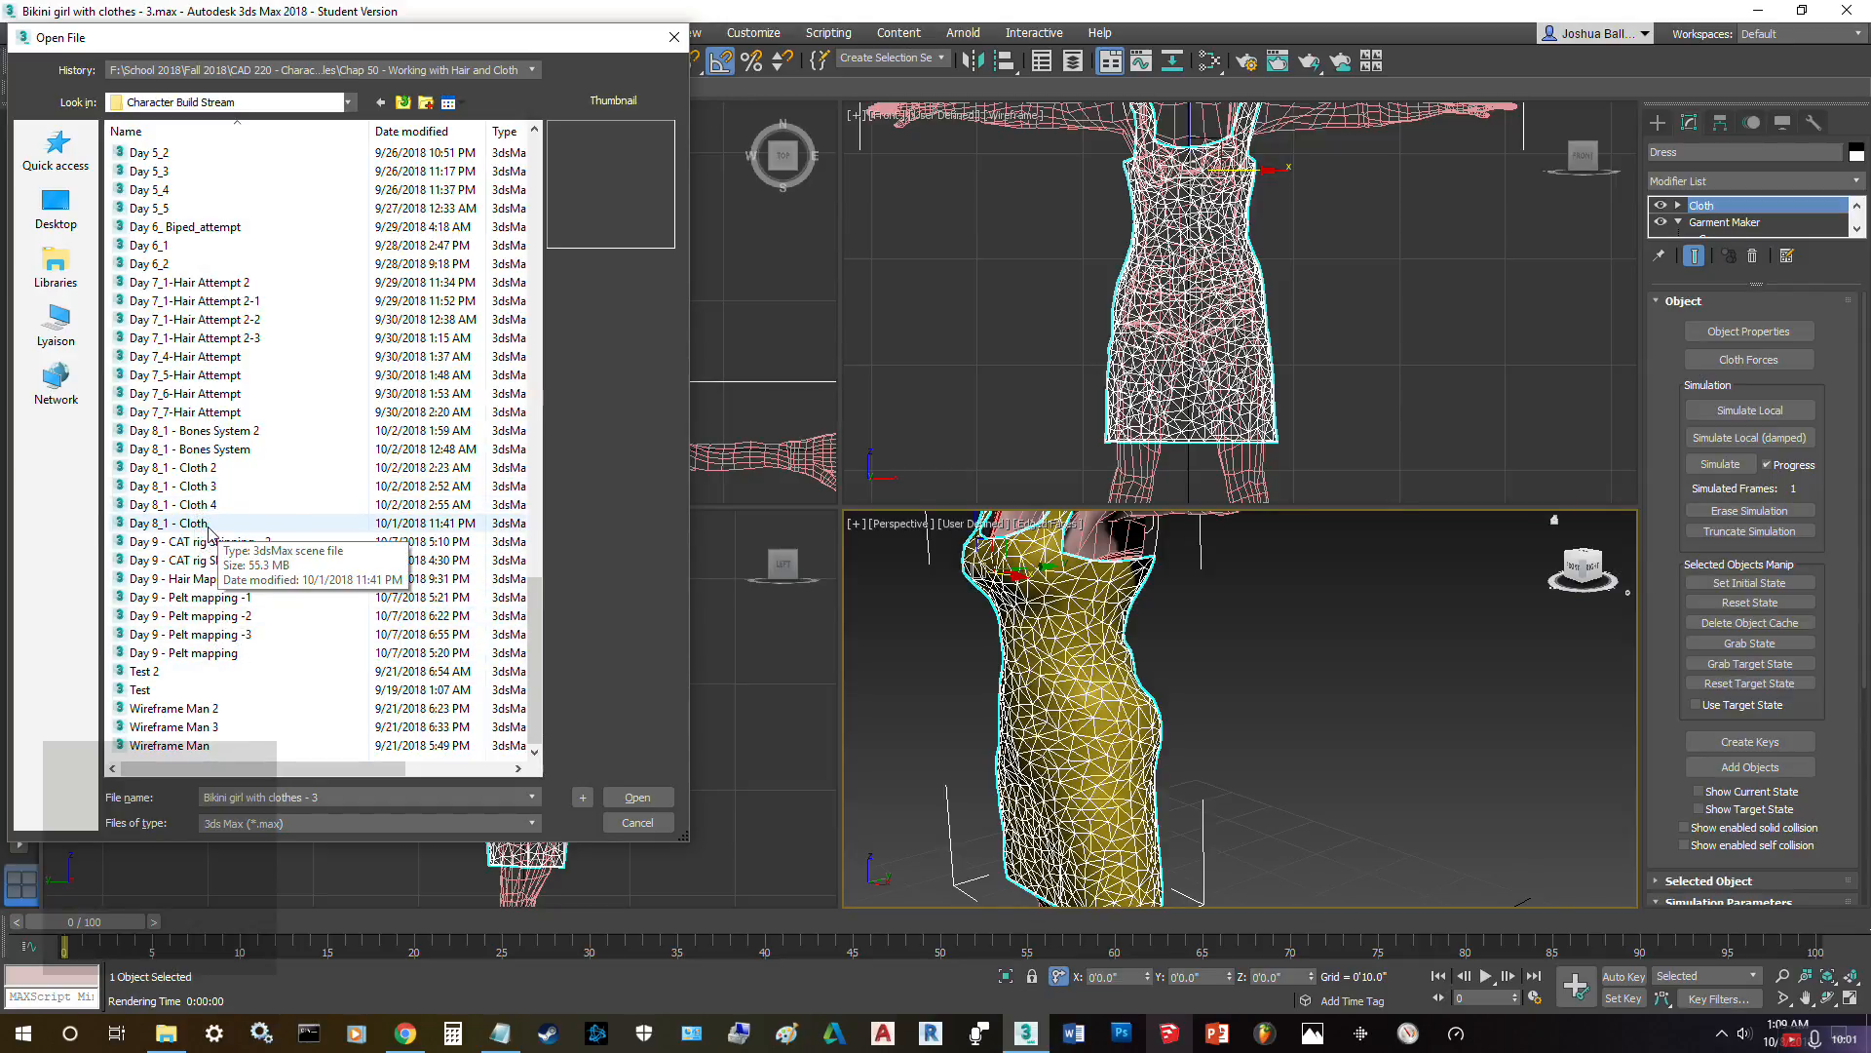
- Open the scene Day 8_1 - Cloth 4, adopting the file's gamma and LUT settings and dismissing the isolated-objects notice
{"action": "left_click", "coordinate": [186, 504]}
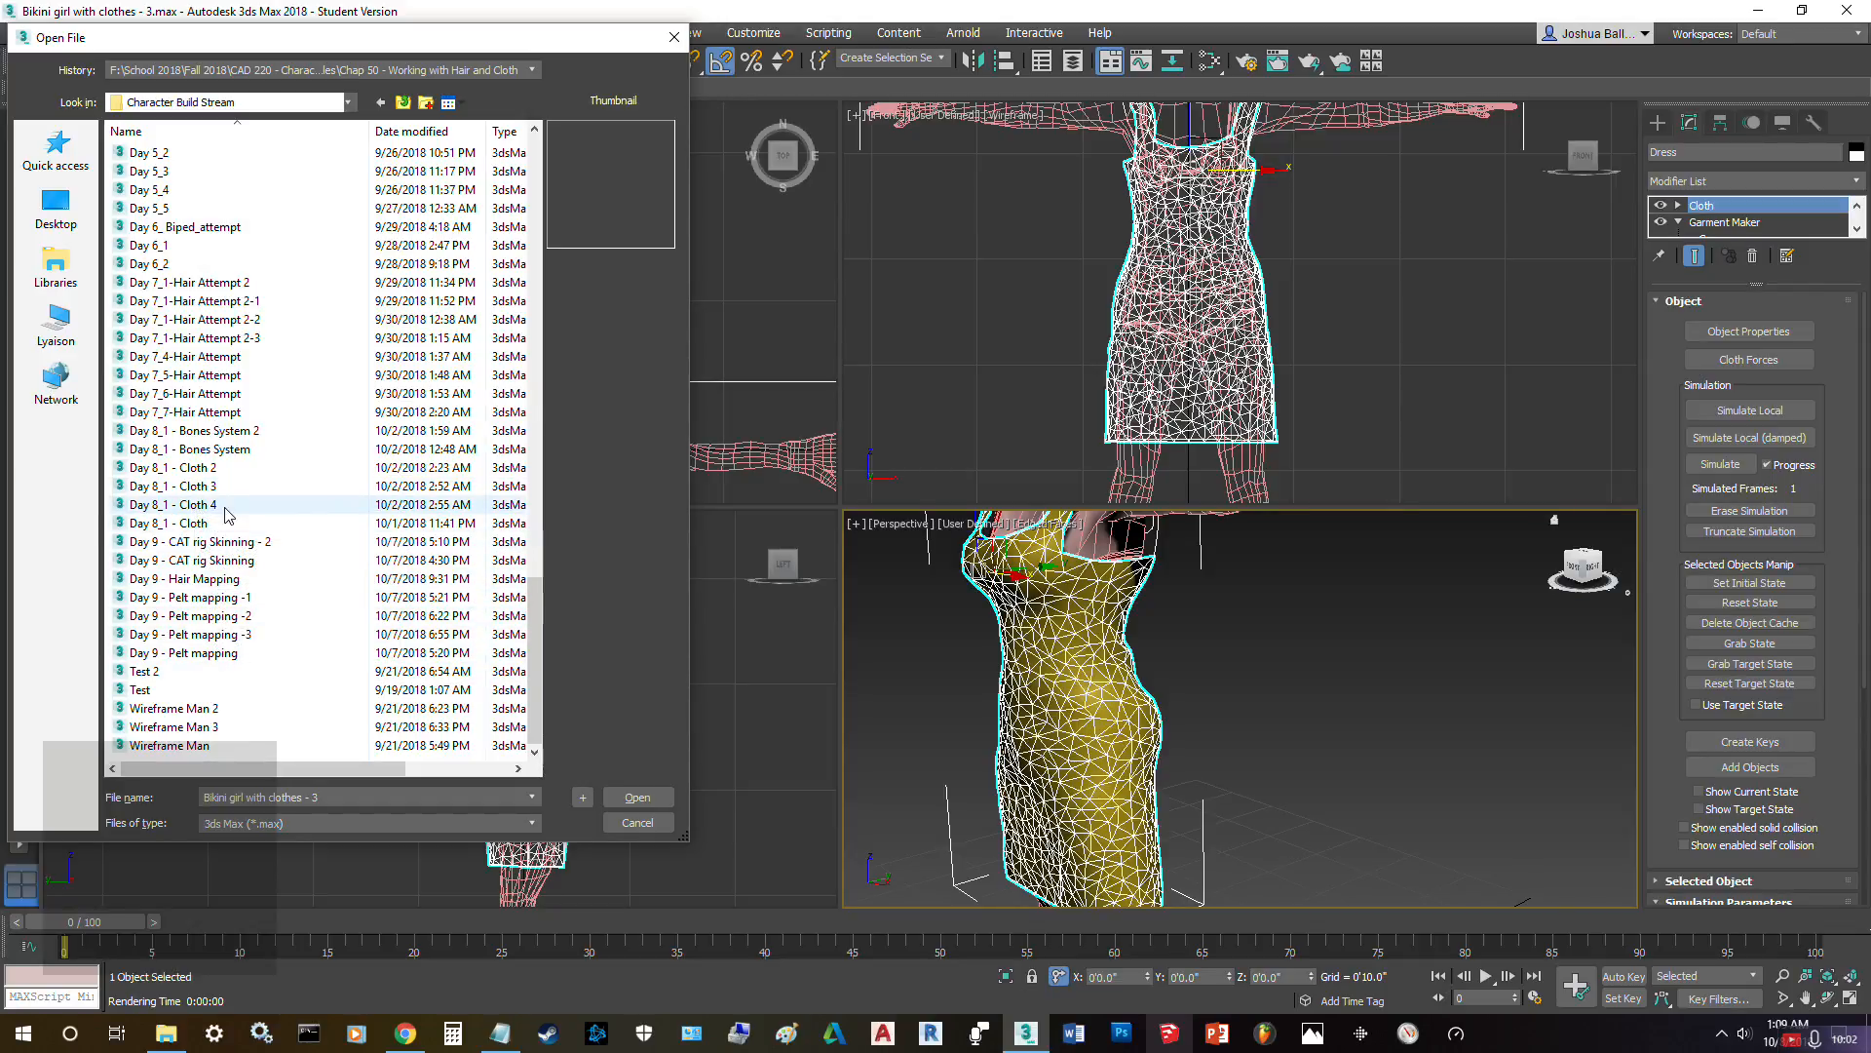
{"action": "left_click", "coordinate": [632, 798]}
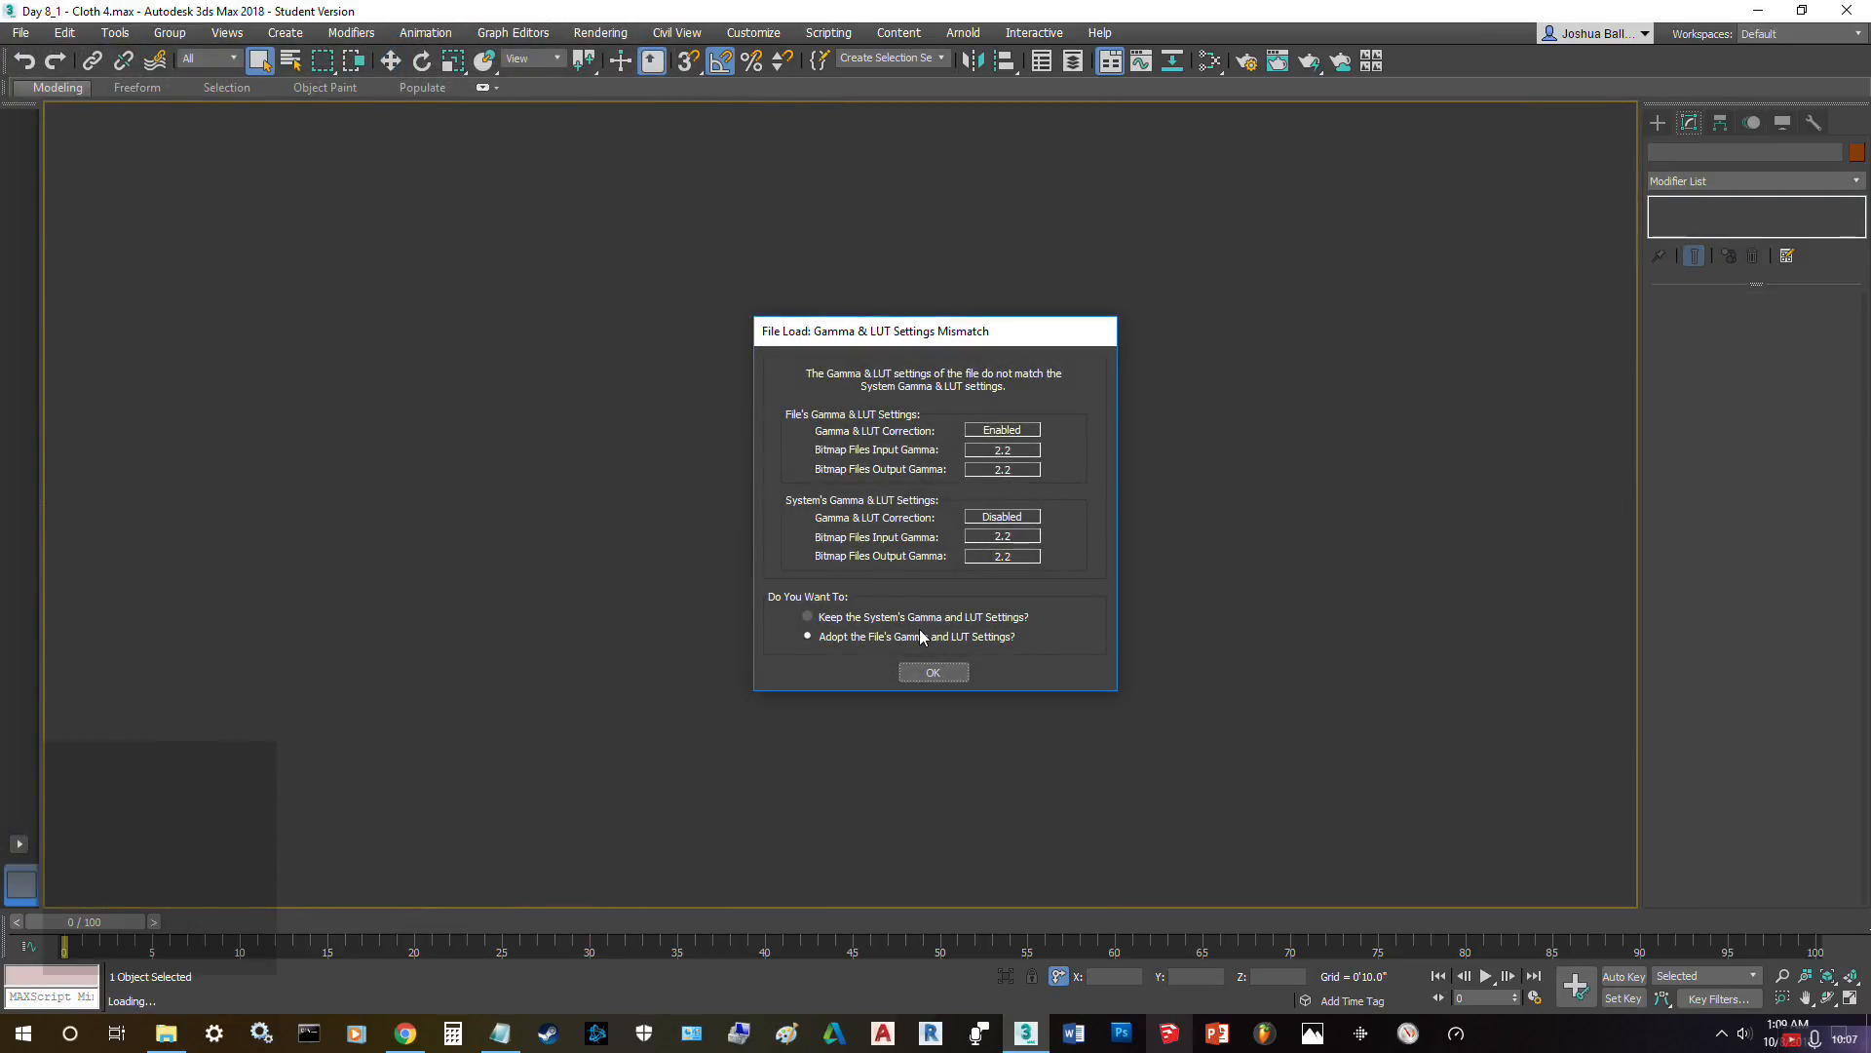
{"action": "left_click", "coordinate": [928, 670]}
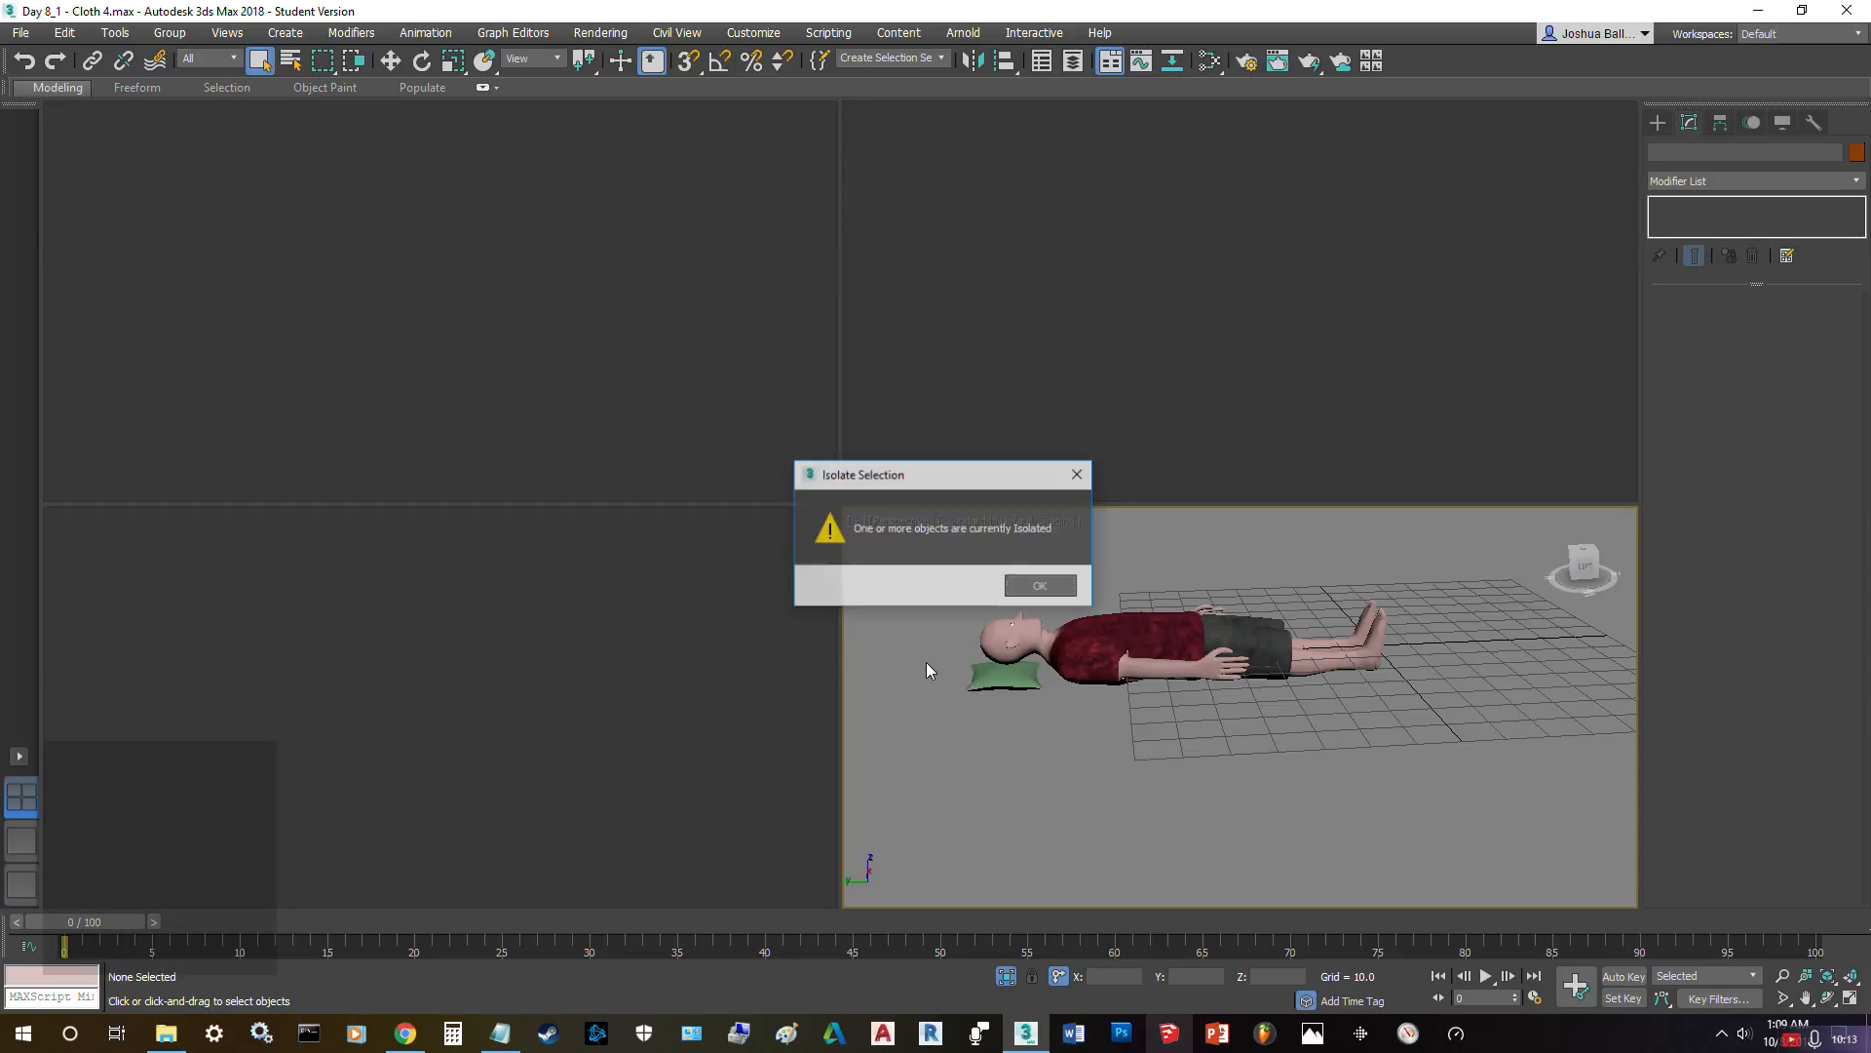
{"action": "left_click", "coordinate": [1039, 588]}
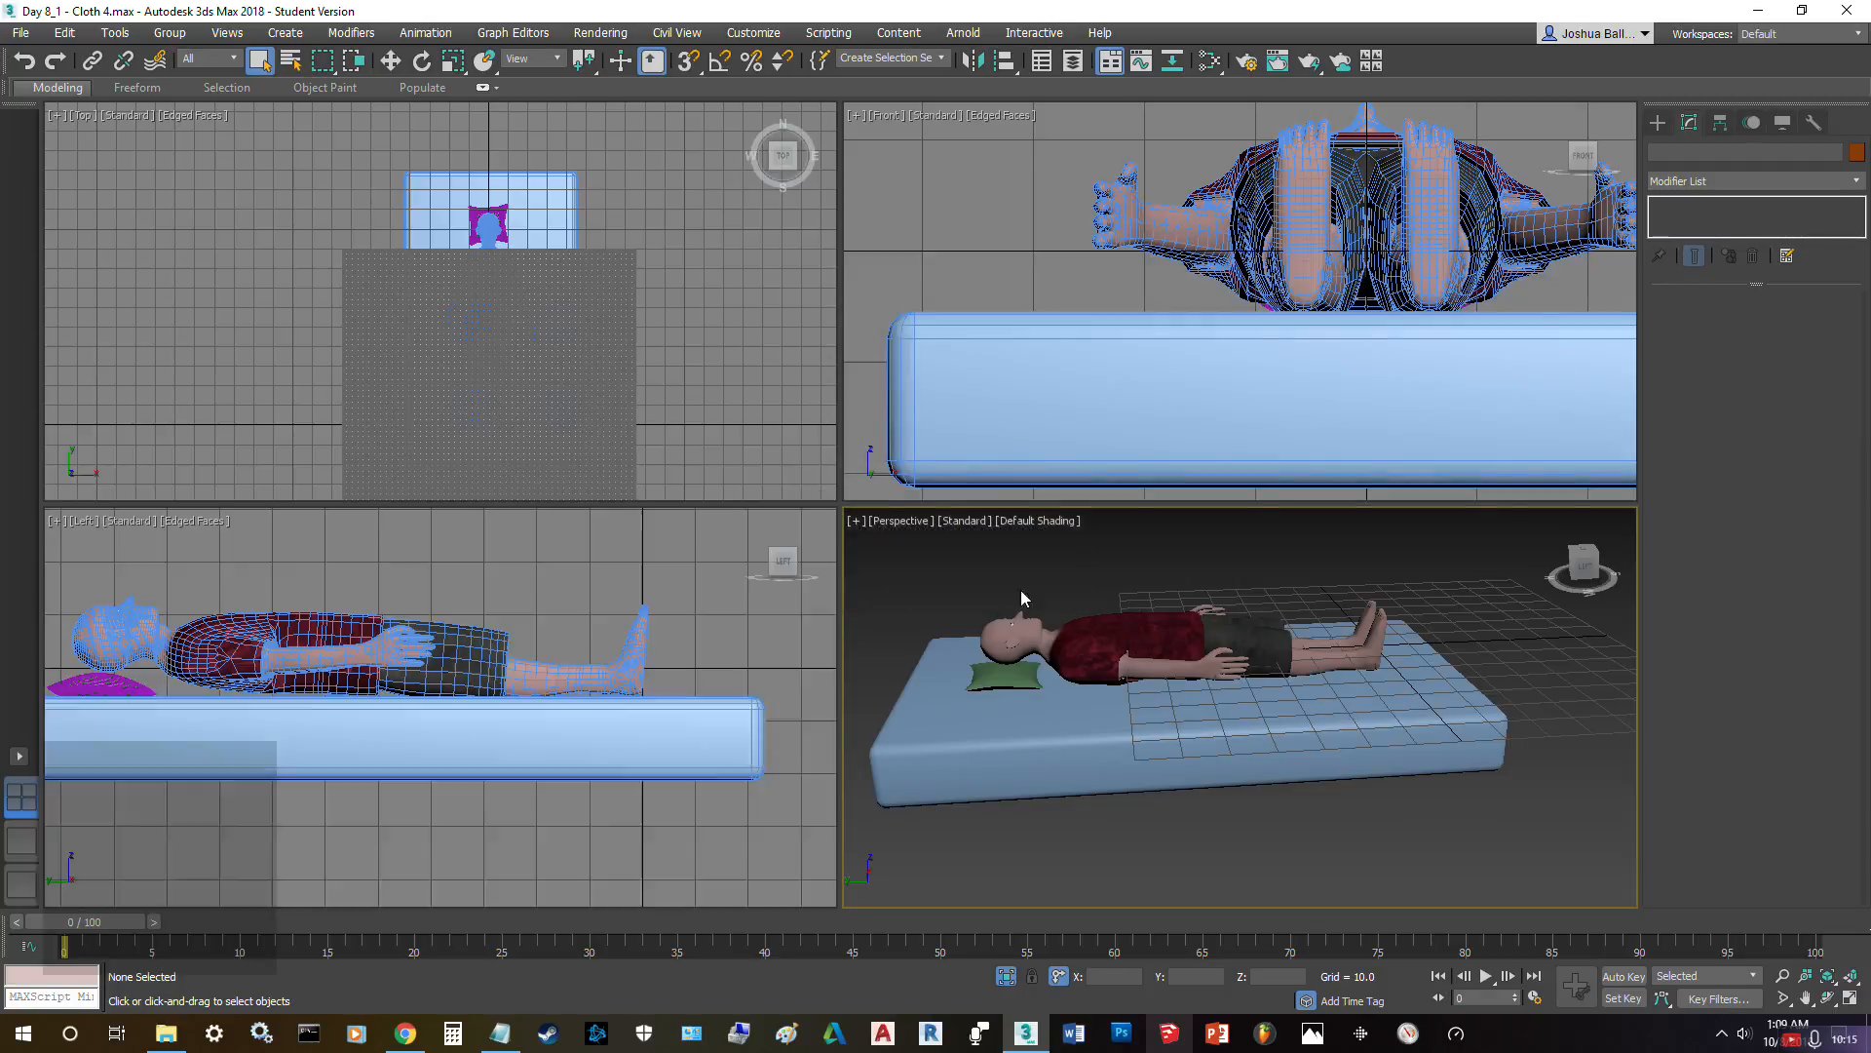
- Play the blanket's cloth animation, stop it, and scrub the timeline to frame 41
{"action": "left_click", "coordinate": [1485, 976]}
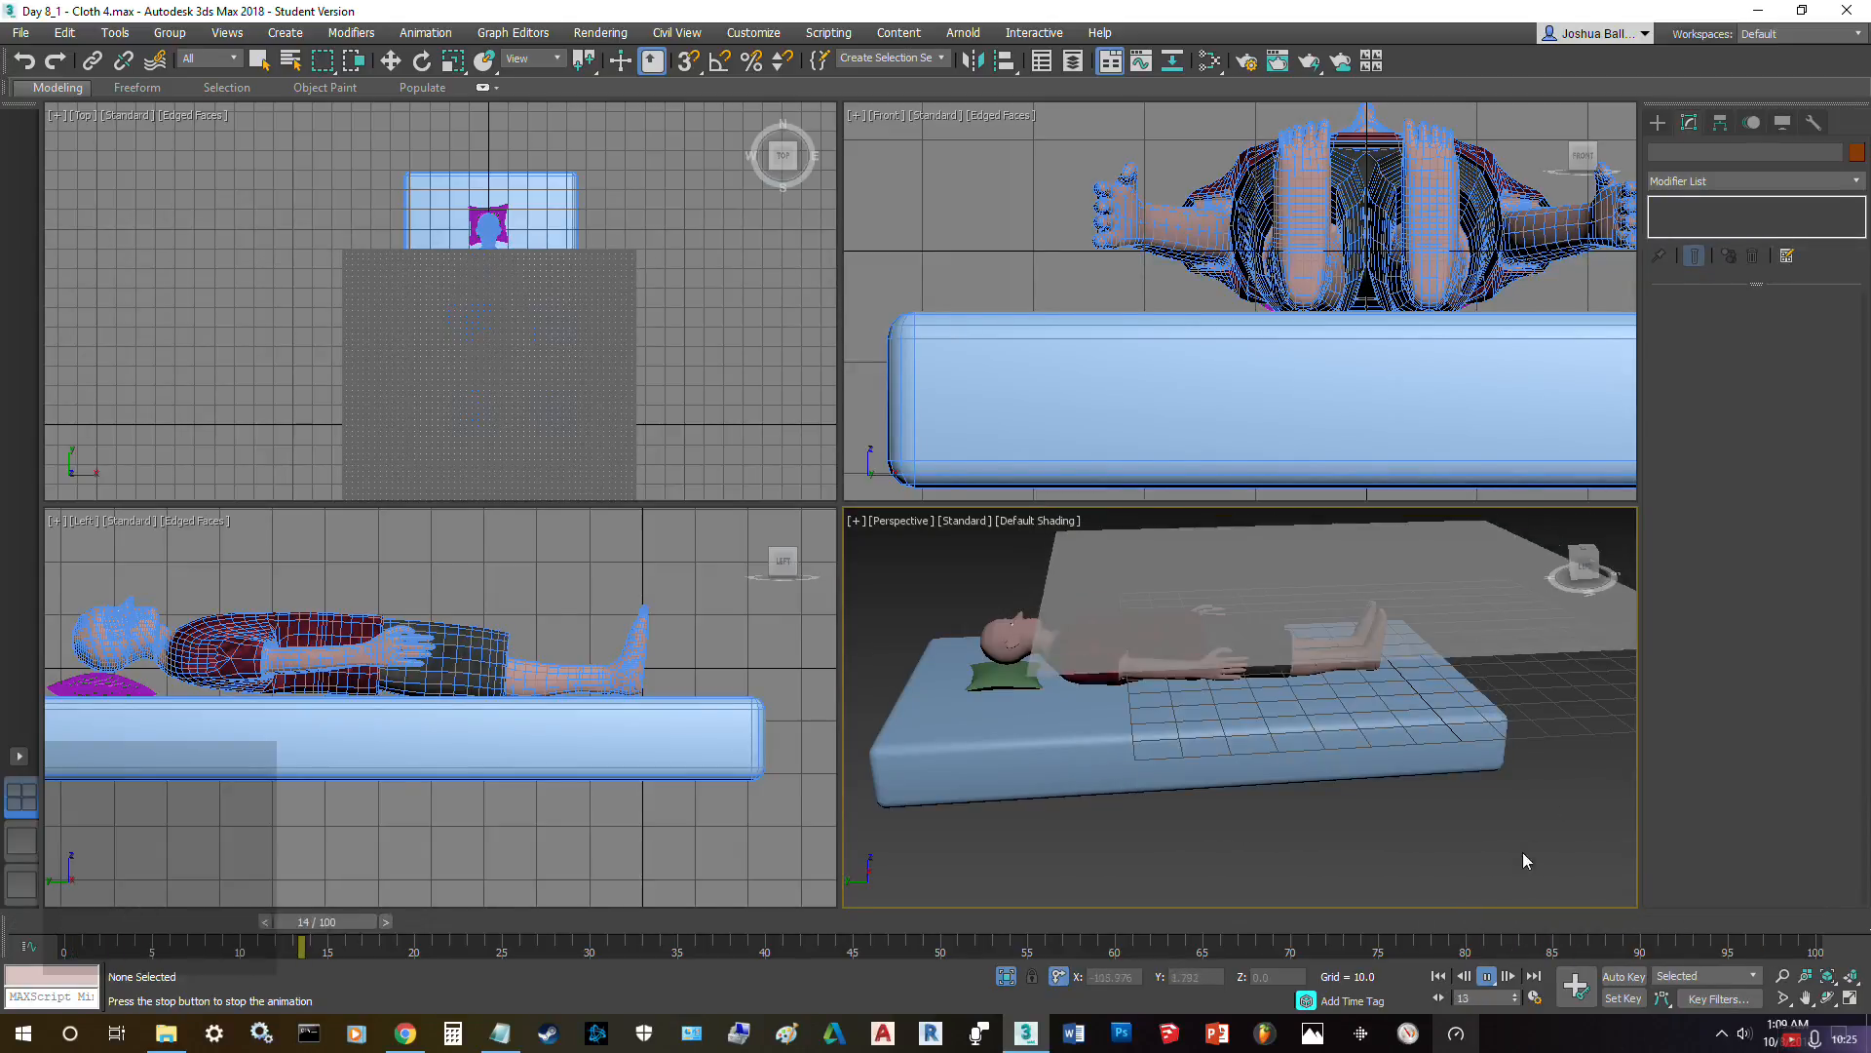
{"action": "left_click", "coordinate": [1488, 975]}
{"action": "left_click_drag", "start_coordinate": [1062, 928], "coordinate": [827, 892]}
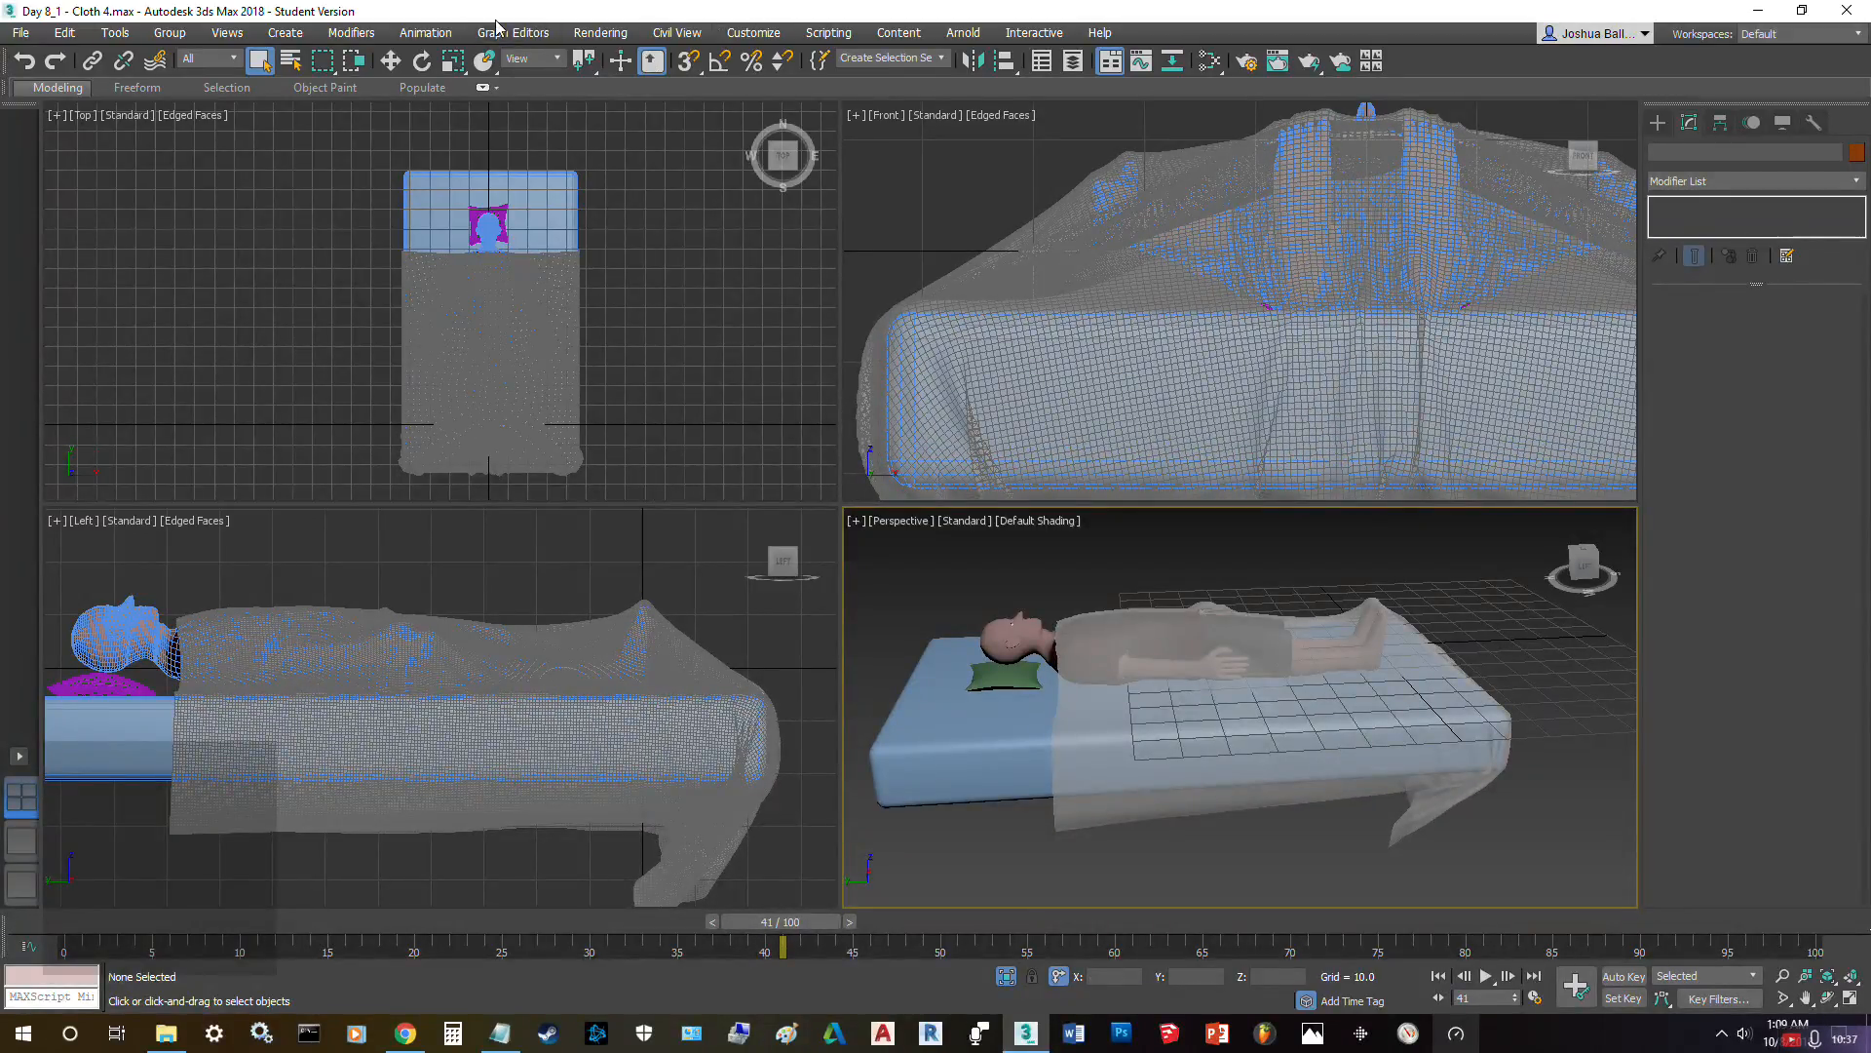
- Review the render setup's common parameters and its output file dialog, cancel the file choice, and close the setup
{"action": "left_click", "coordinate": [598, 32]}
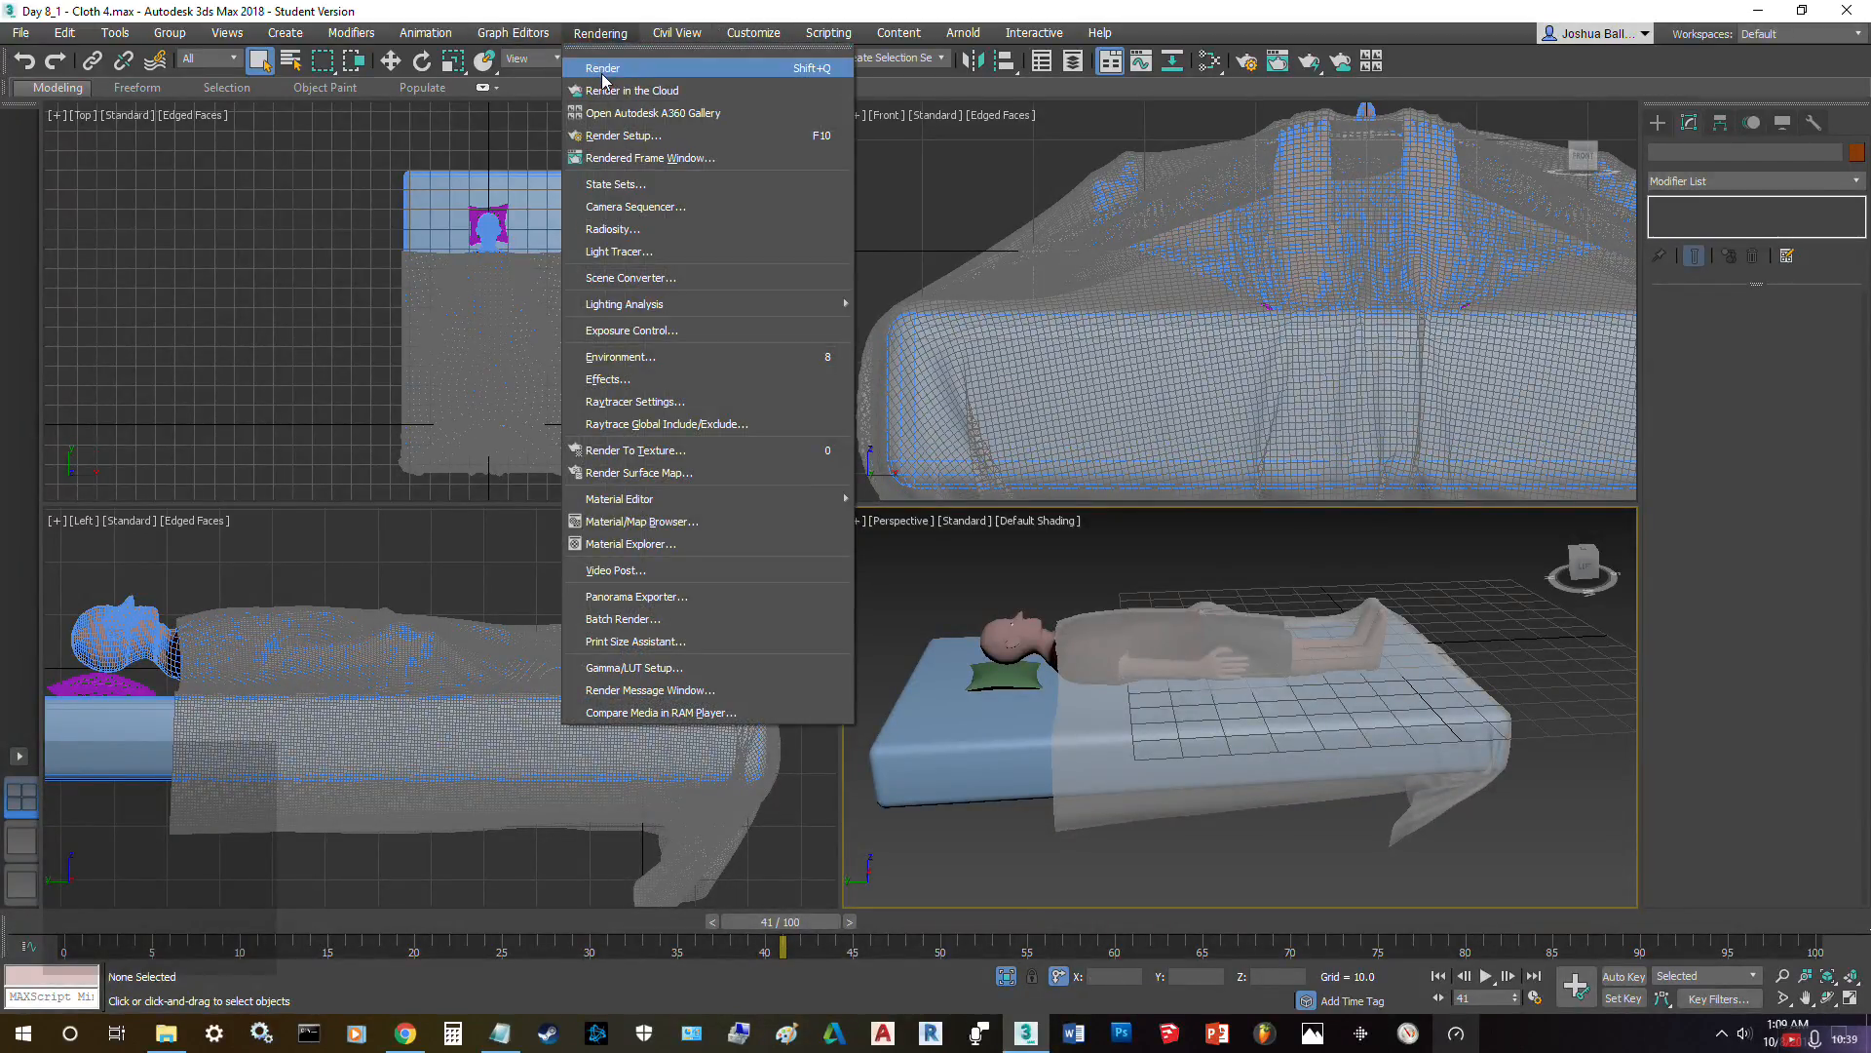
{"action": "left_click", "coordinate": [624, 136]}
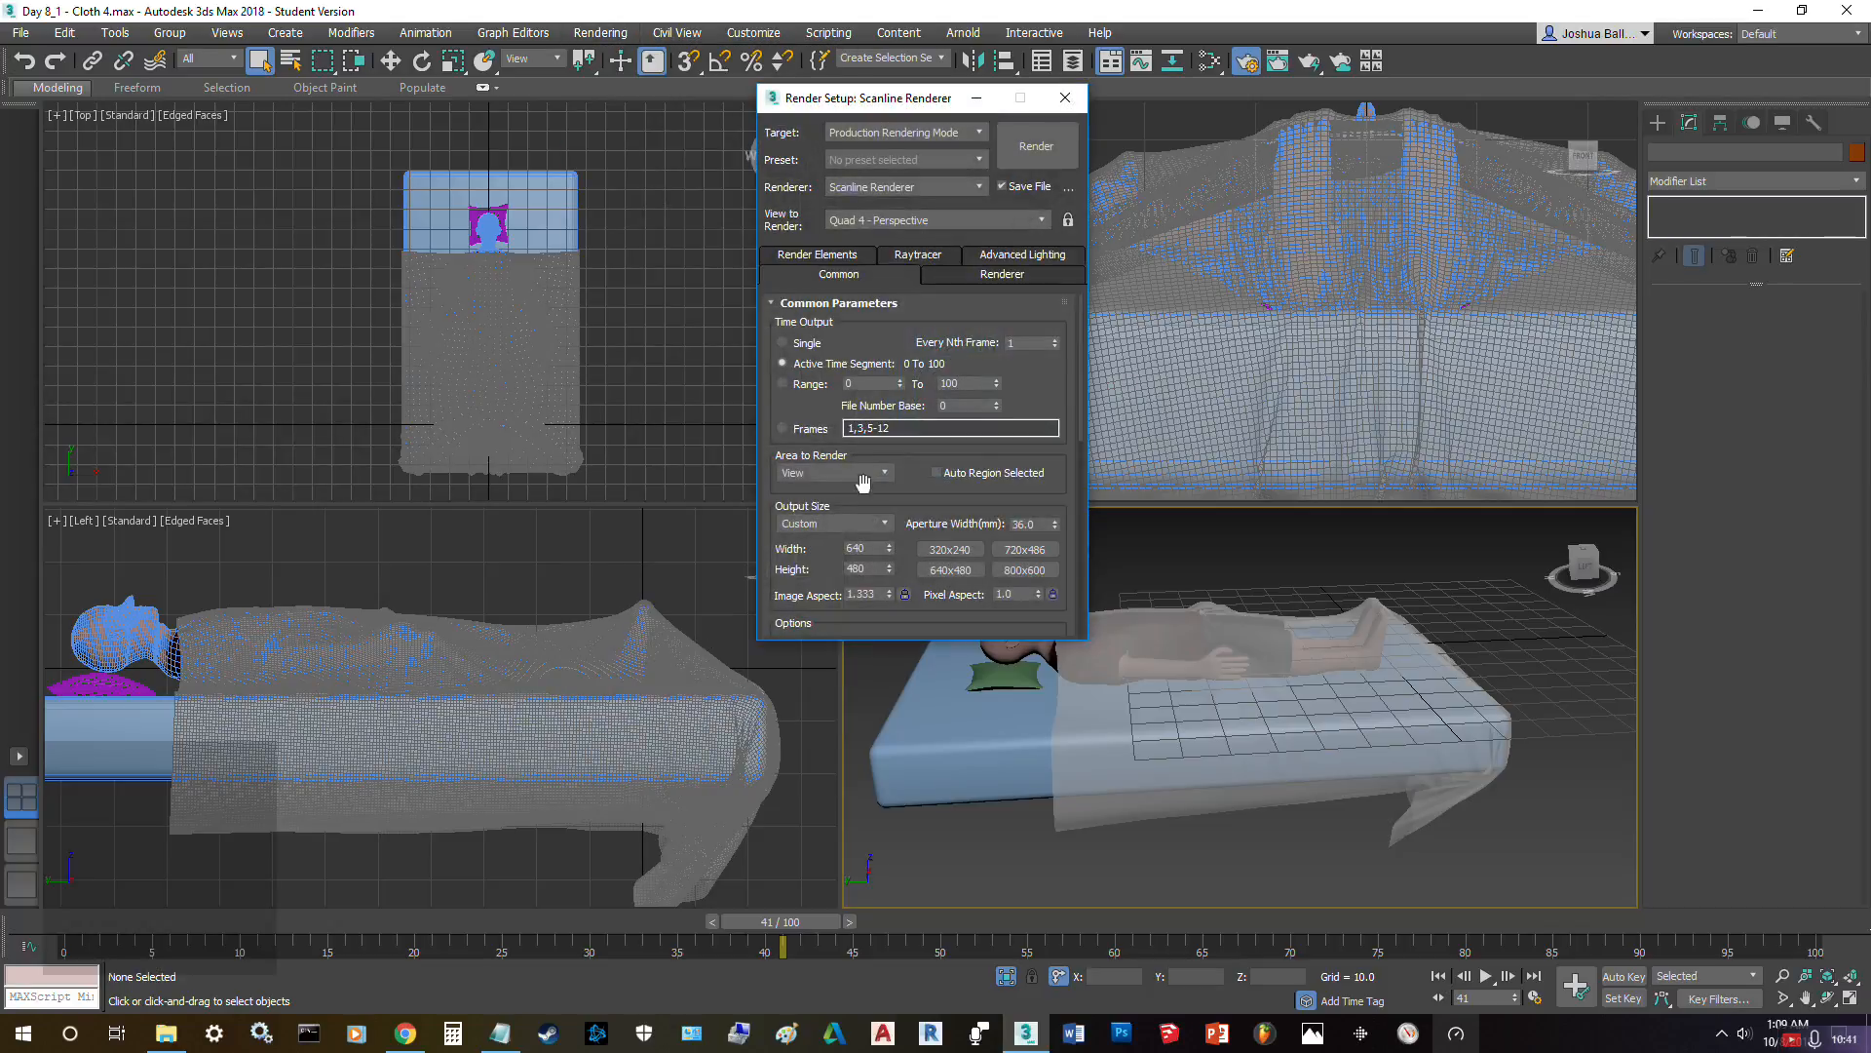
{"action": "scroll", "coordinate": [1033, 538], "scroll_direction": "down", "scroll_amount": 10}
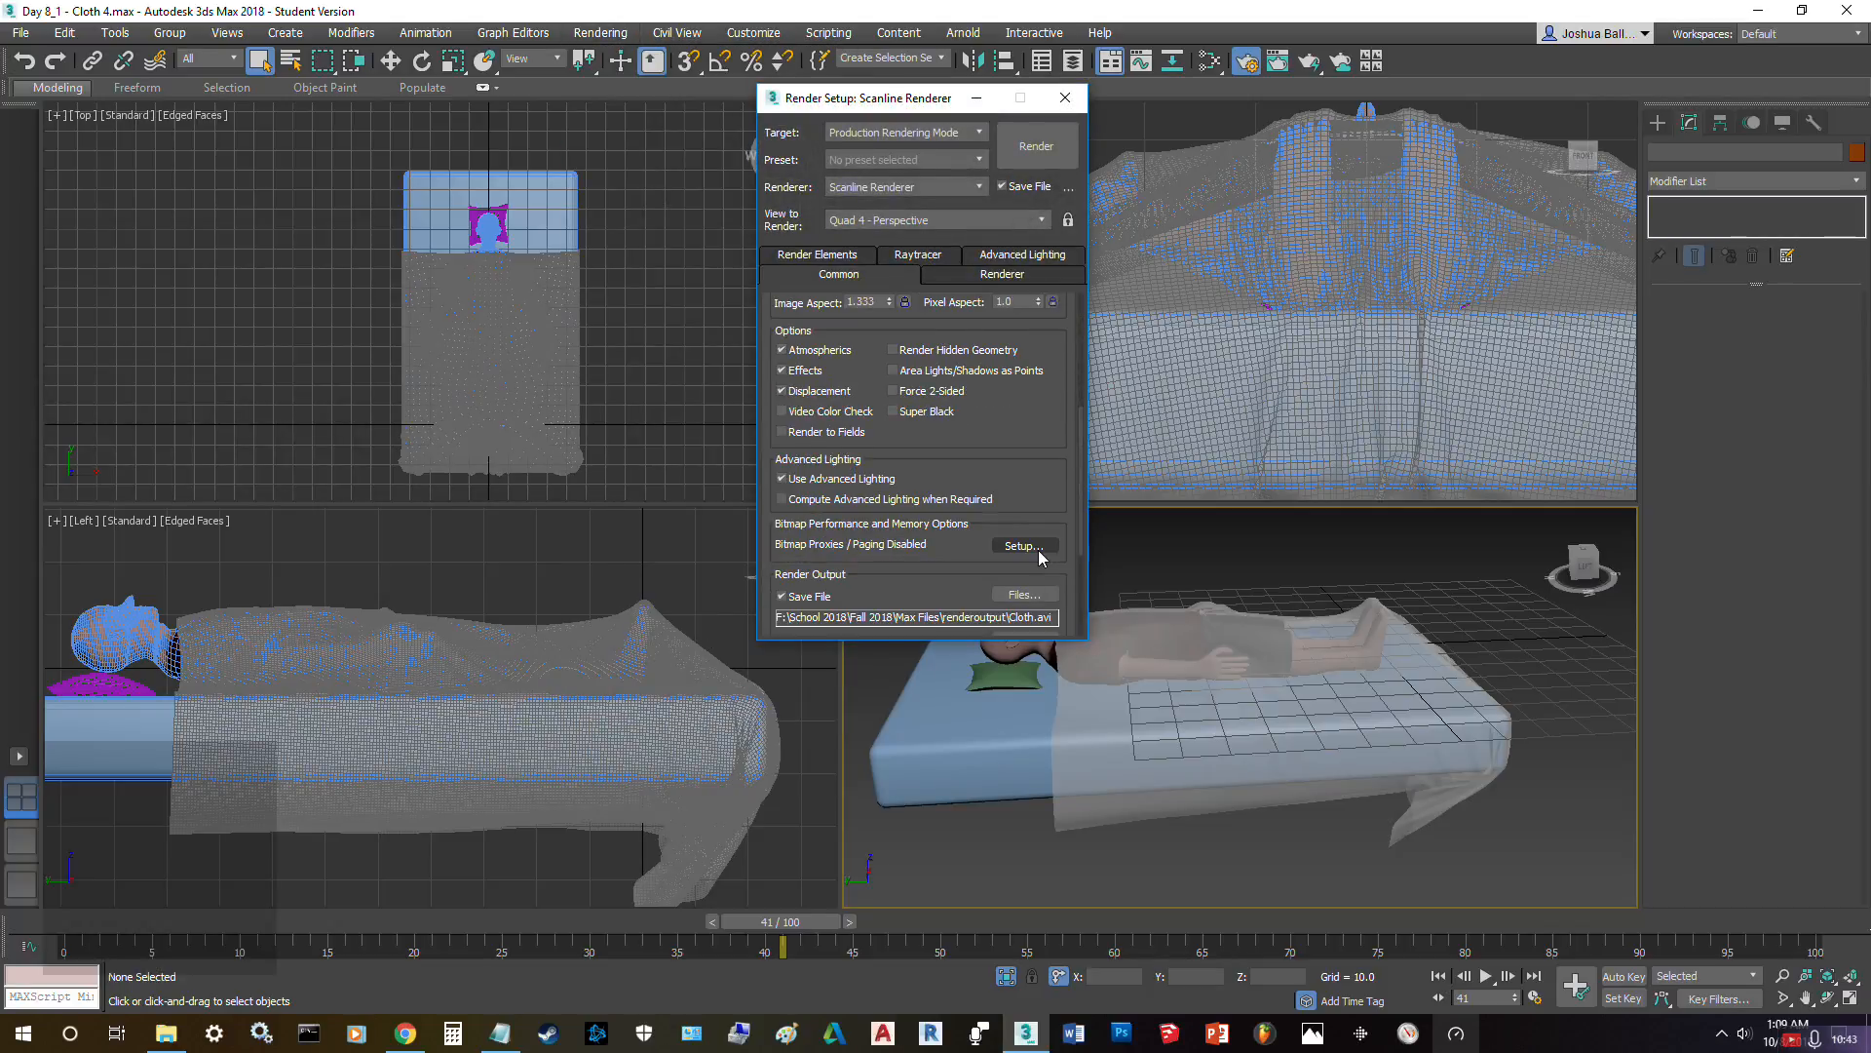
{"action": "scroll", "coordinate": [1038, 550], "scroll_direction": "down", "scroll_amount": 2}
{"action": "left_click", "coordinate": [1031, 538]}
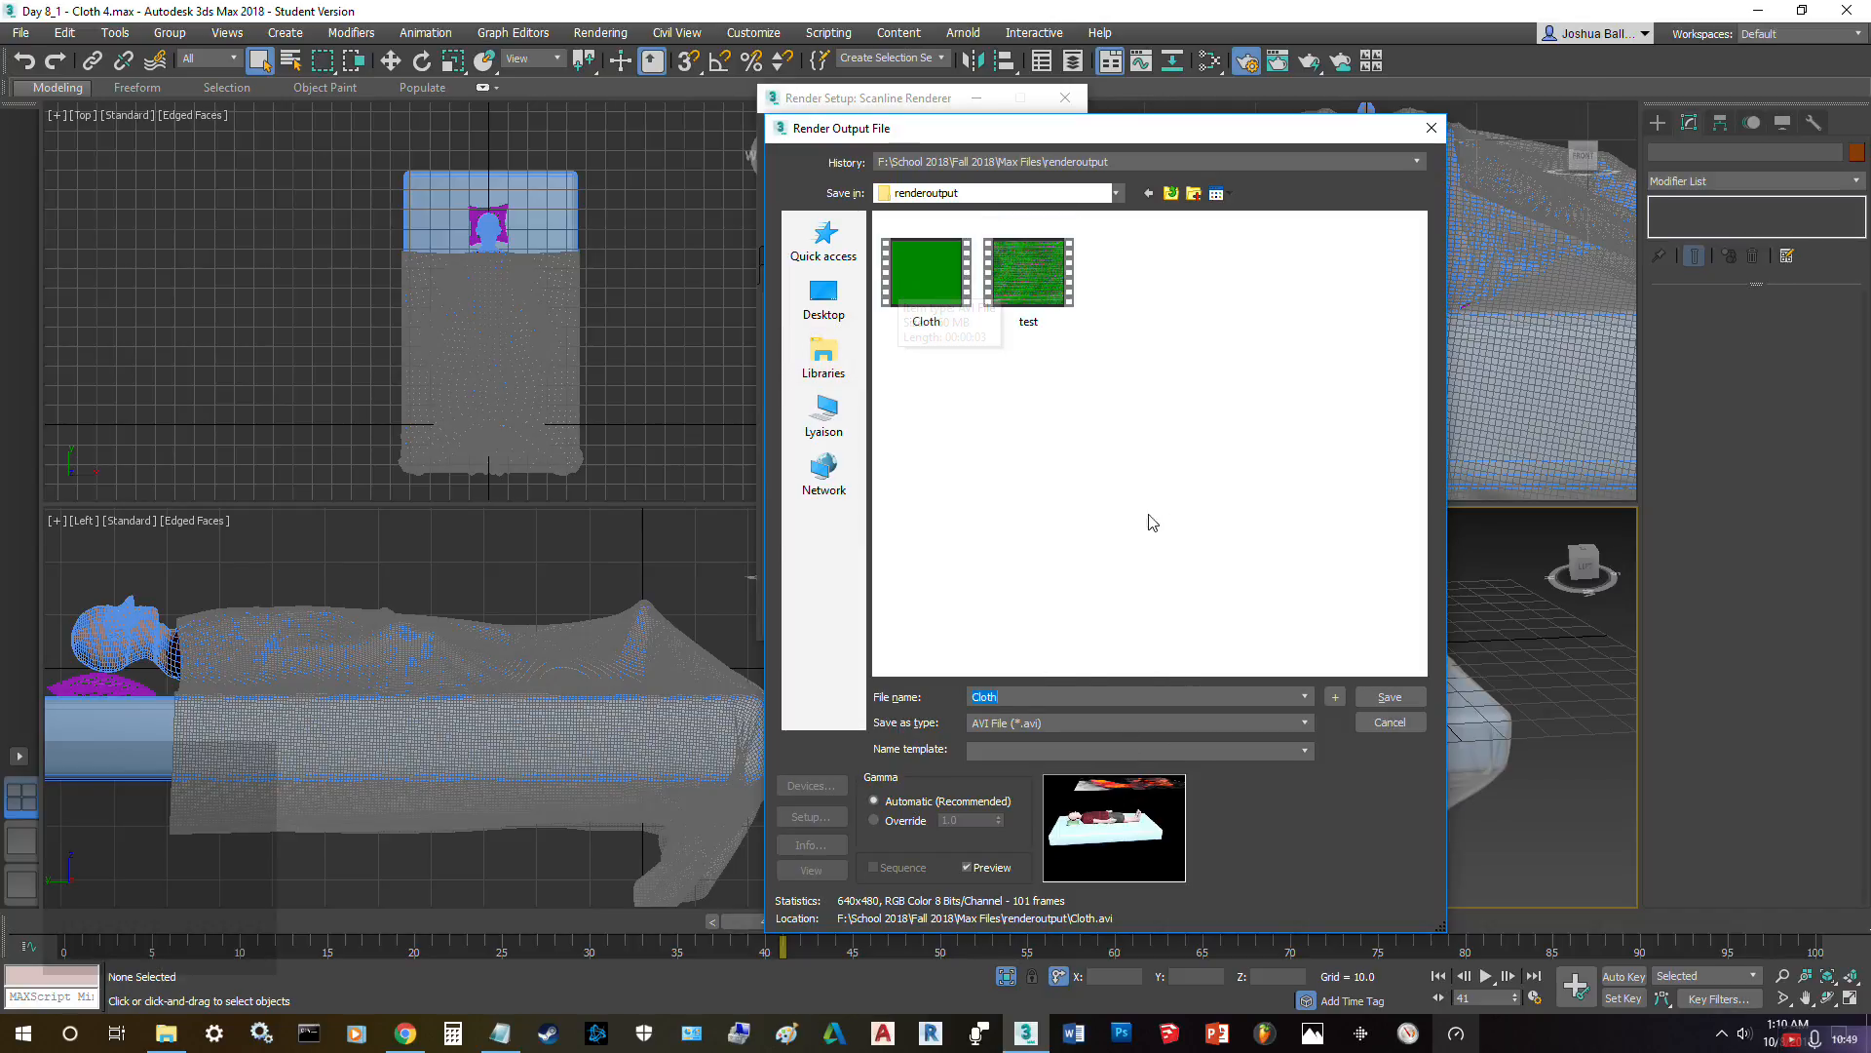
{"action": "left_click", "coordinate": [1394, 729]}
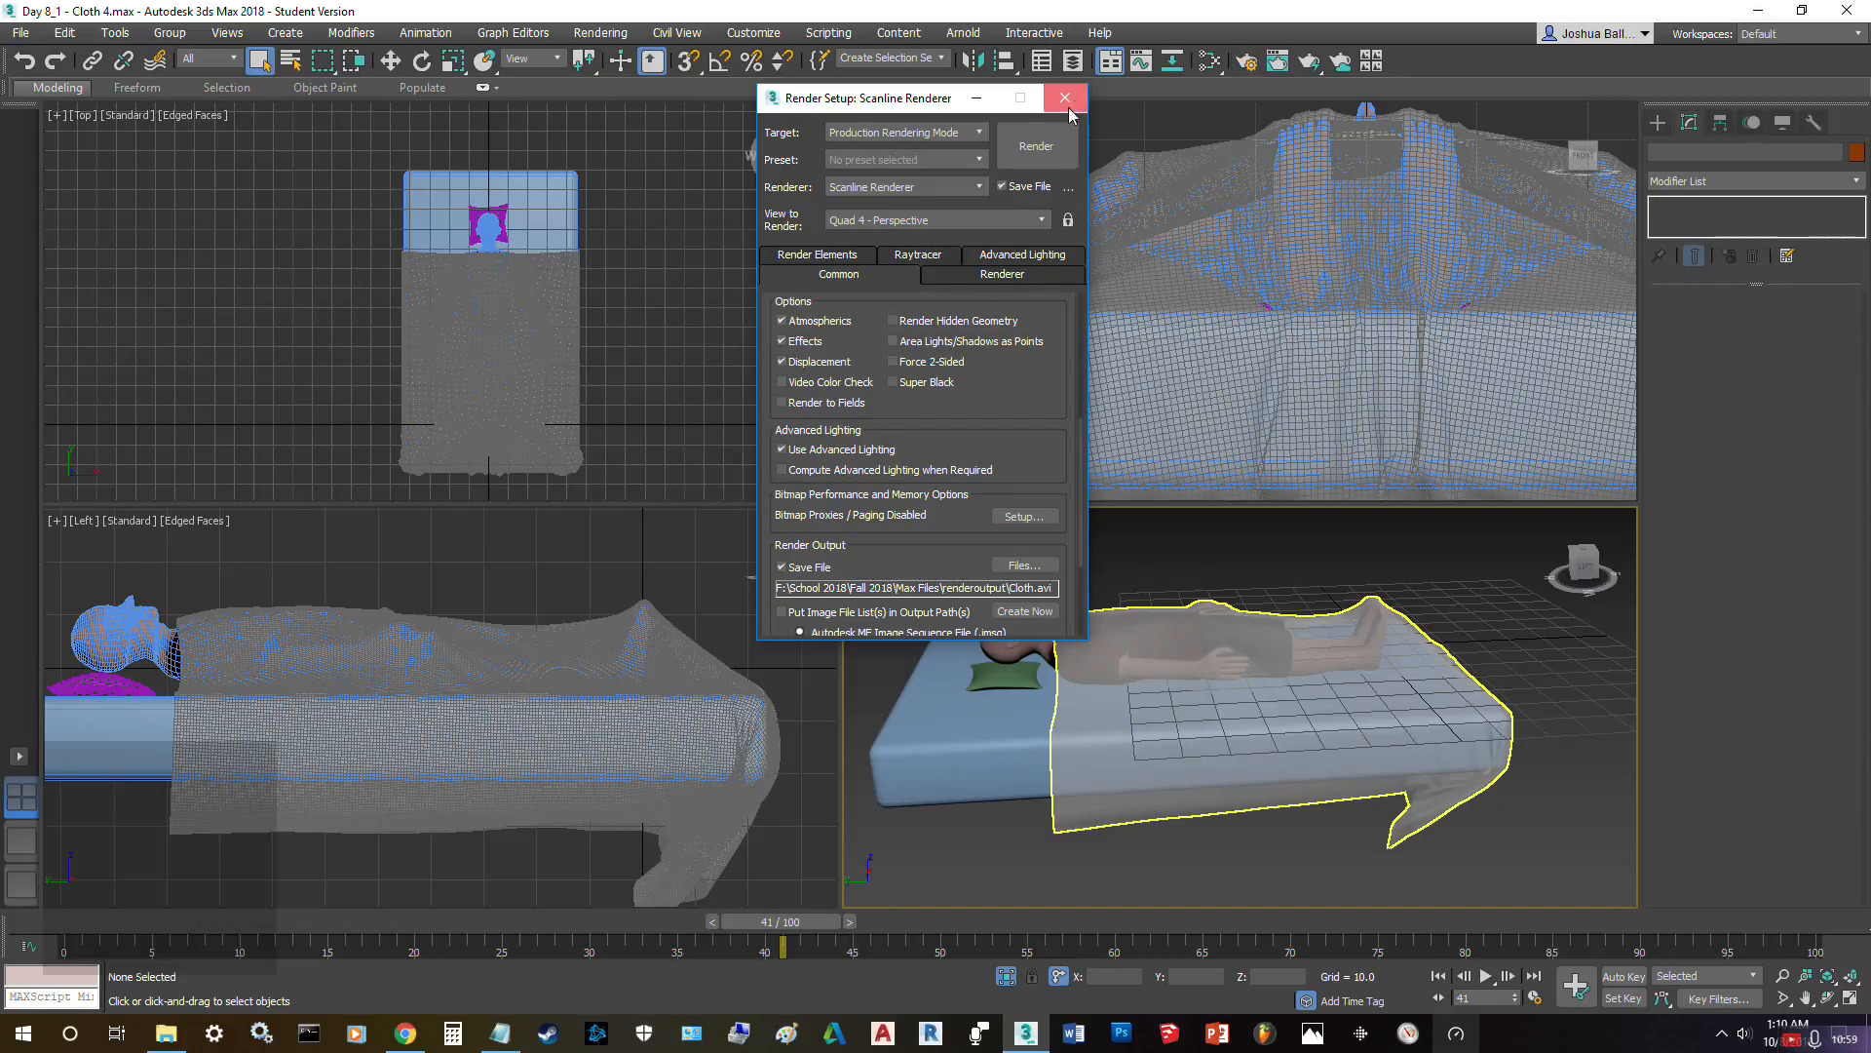
{"action": "left_click", "coordinate": [1075, 104]}
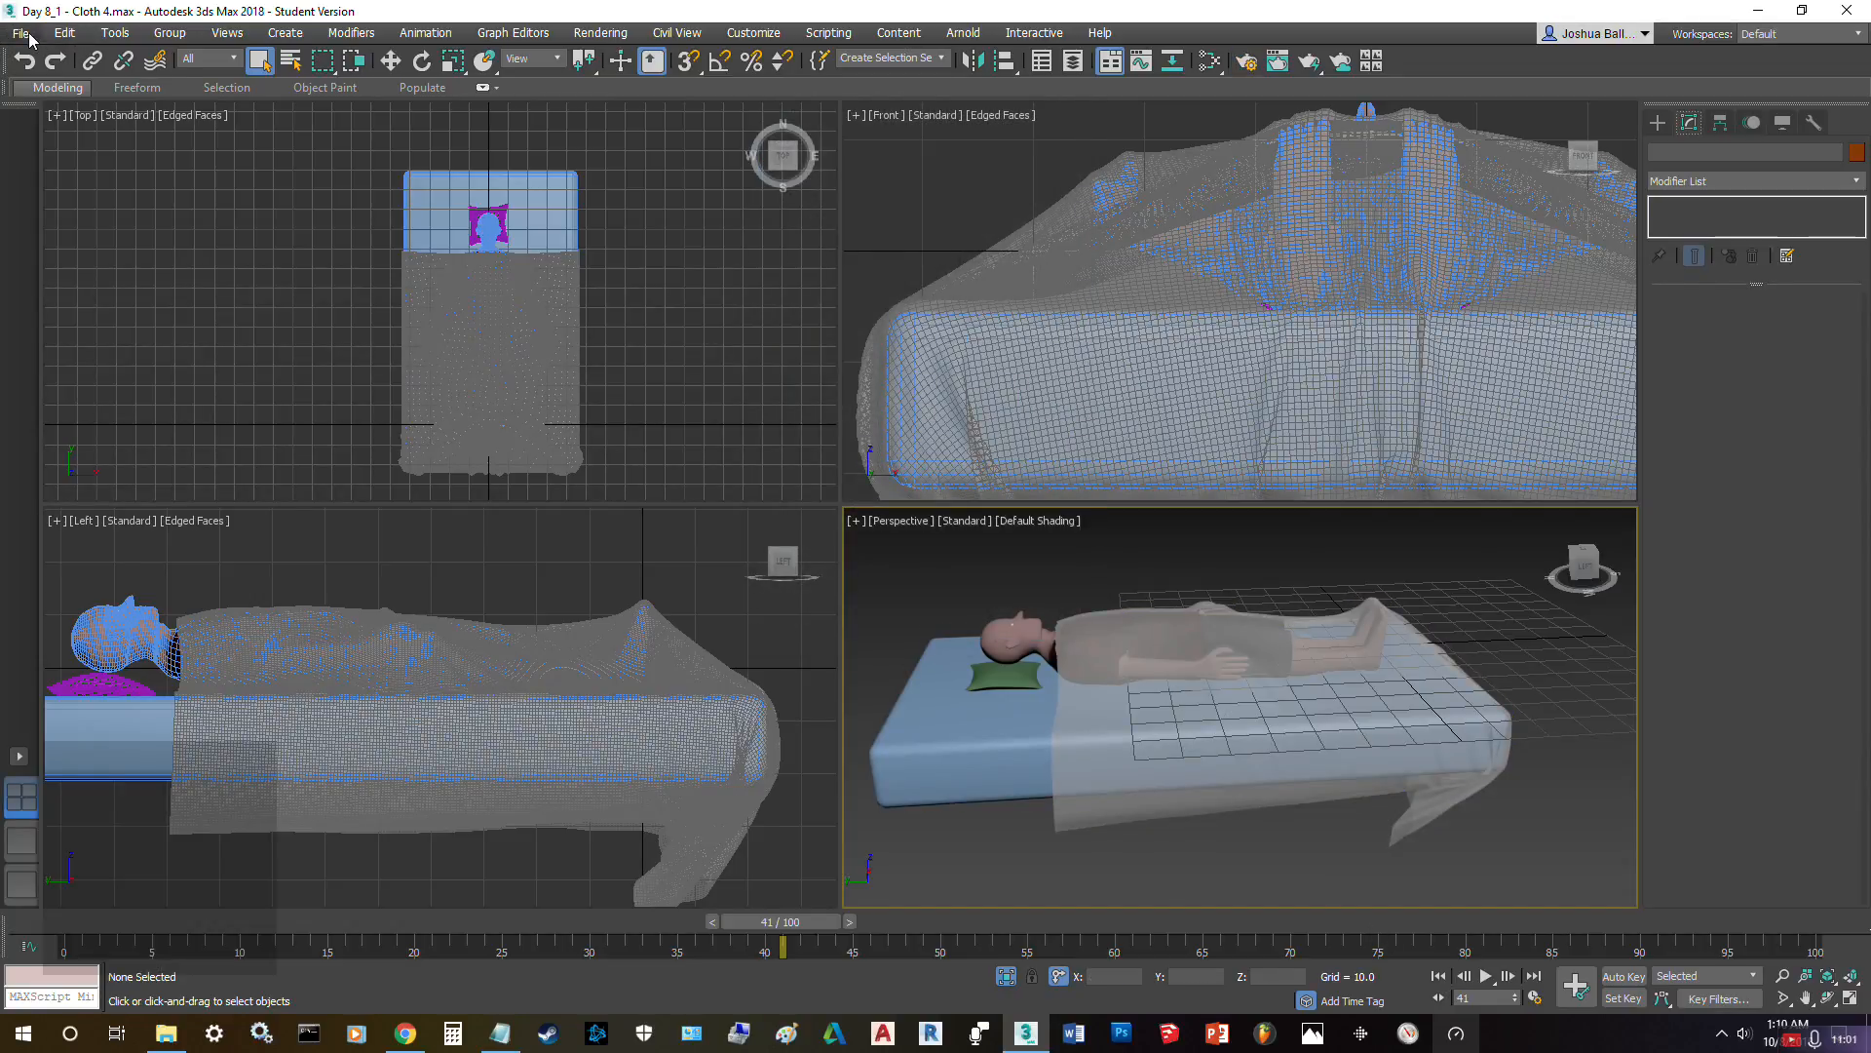